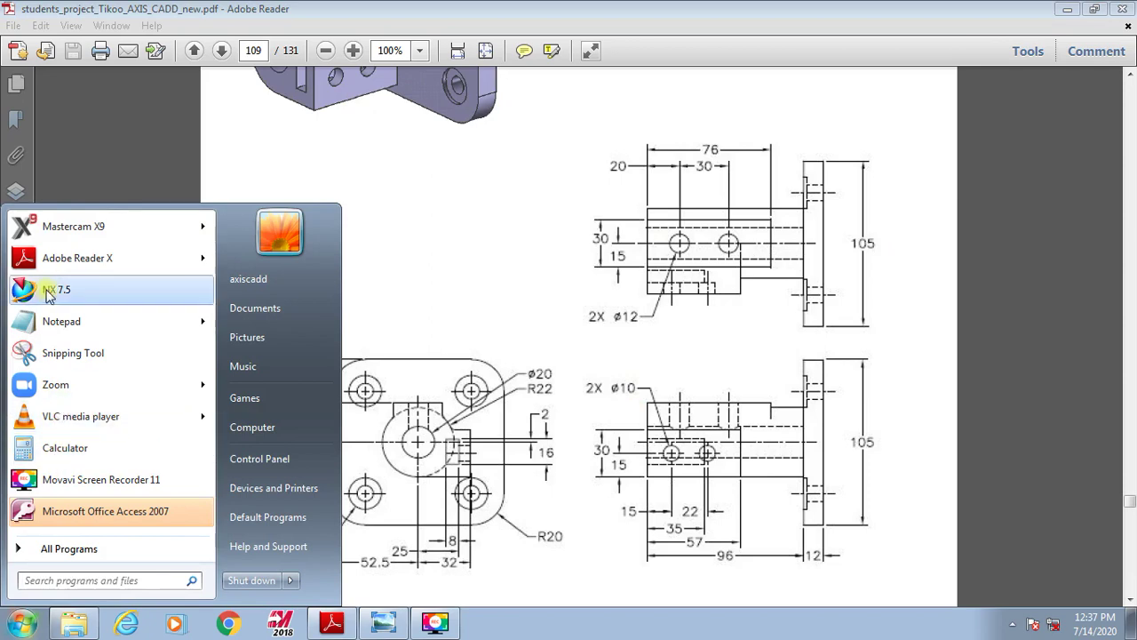
# Switch to NX 7.5 and load the "Advanced with full menus" role.
pyautogui.click(63, 290)
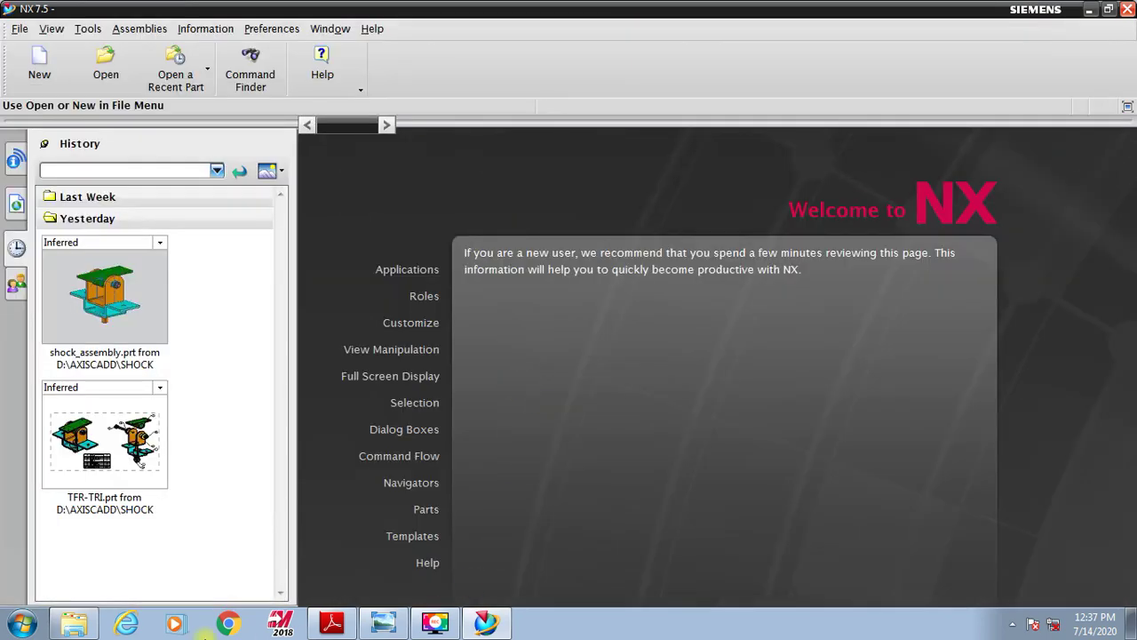
pyautogui.click(24, 282)
pyautogui.doubleClick(143, 316)
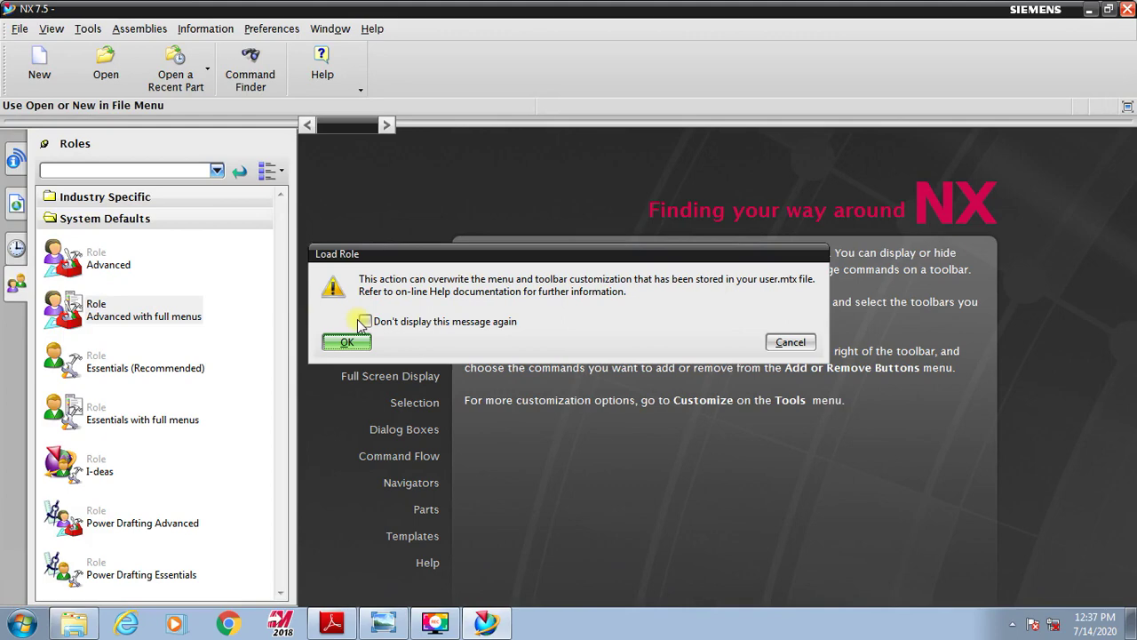
pyautogui.click(359, 338)
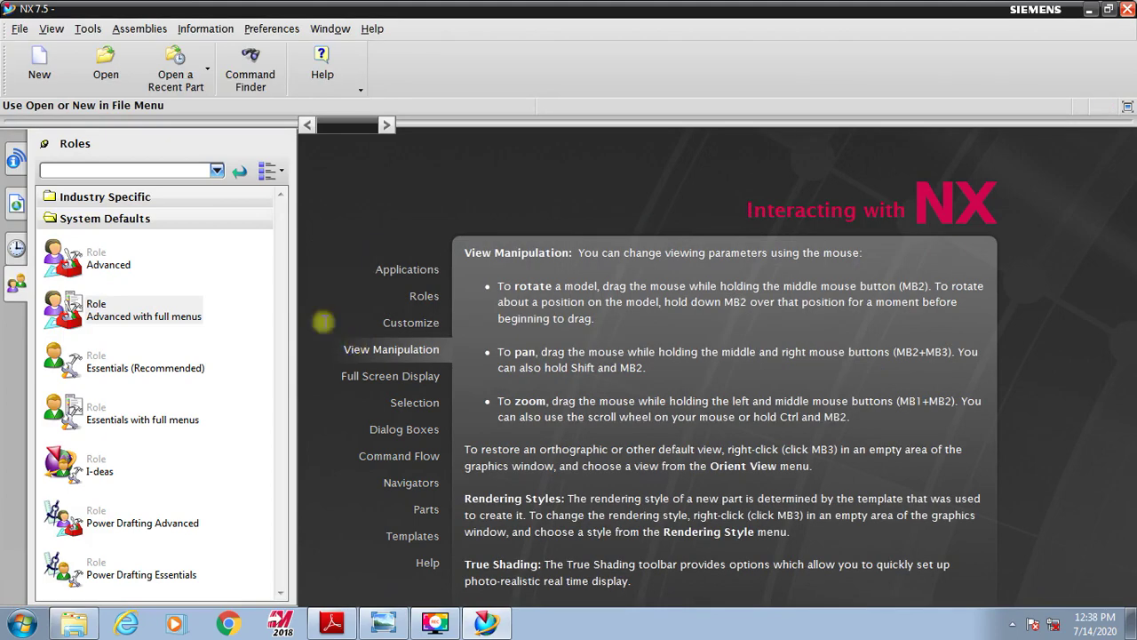
# Start a new file from the millimetre Model template and name it day6.
pyautogui.click(40, 75)
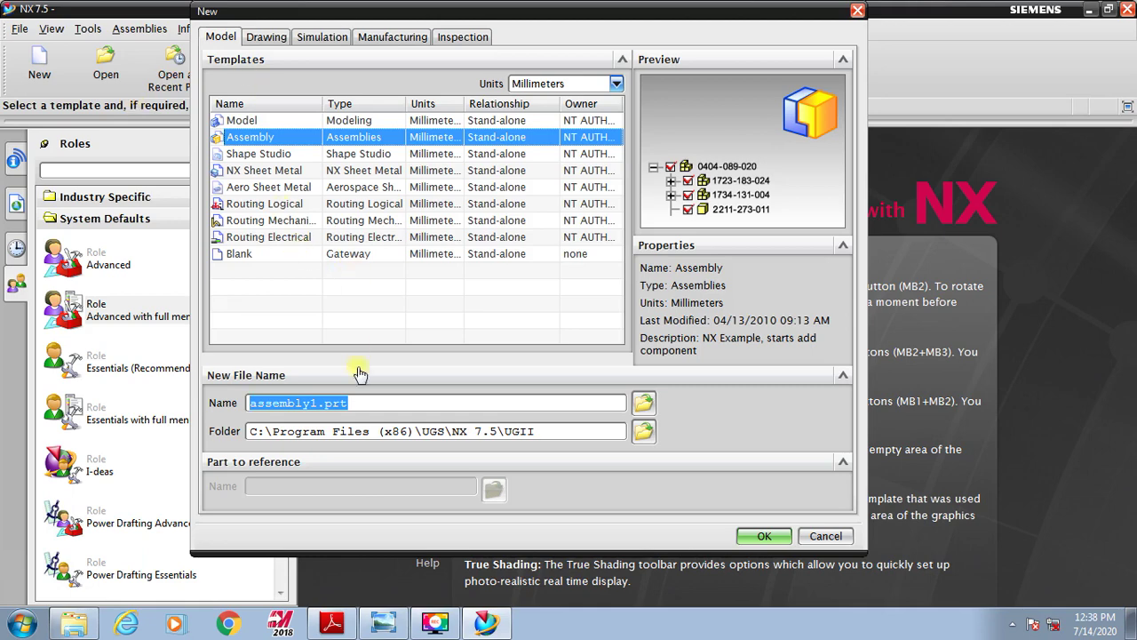
pyautogui.click(241, 122)
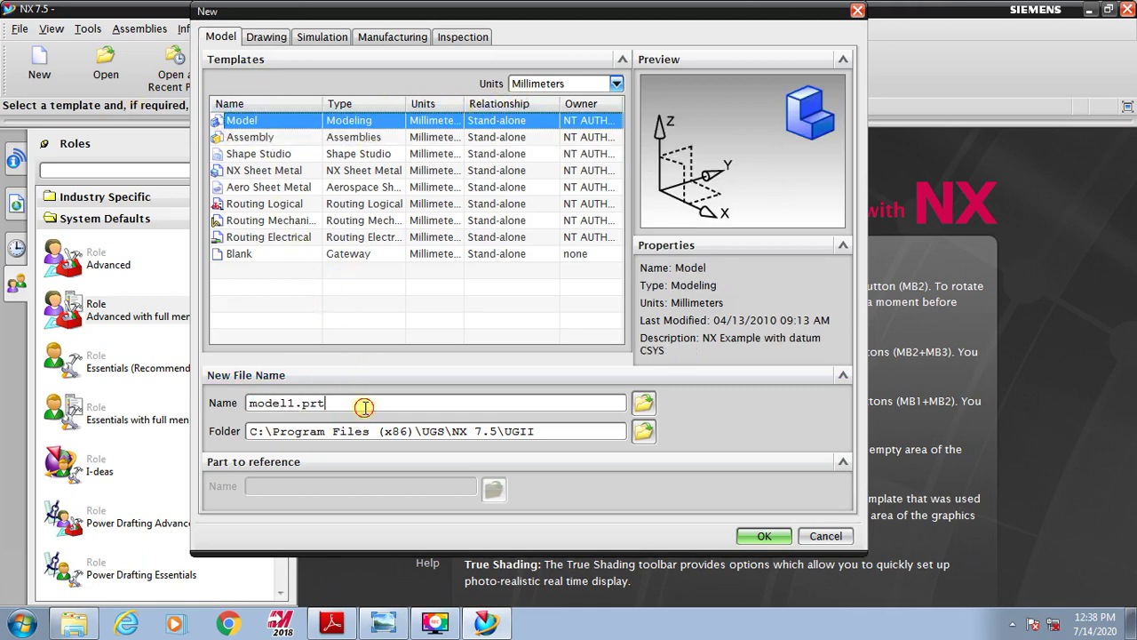
pyautogui.moveTo(364, 406); pyautogui.dragTo(137, 400)
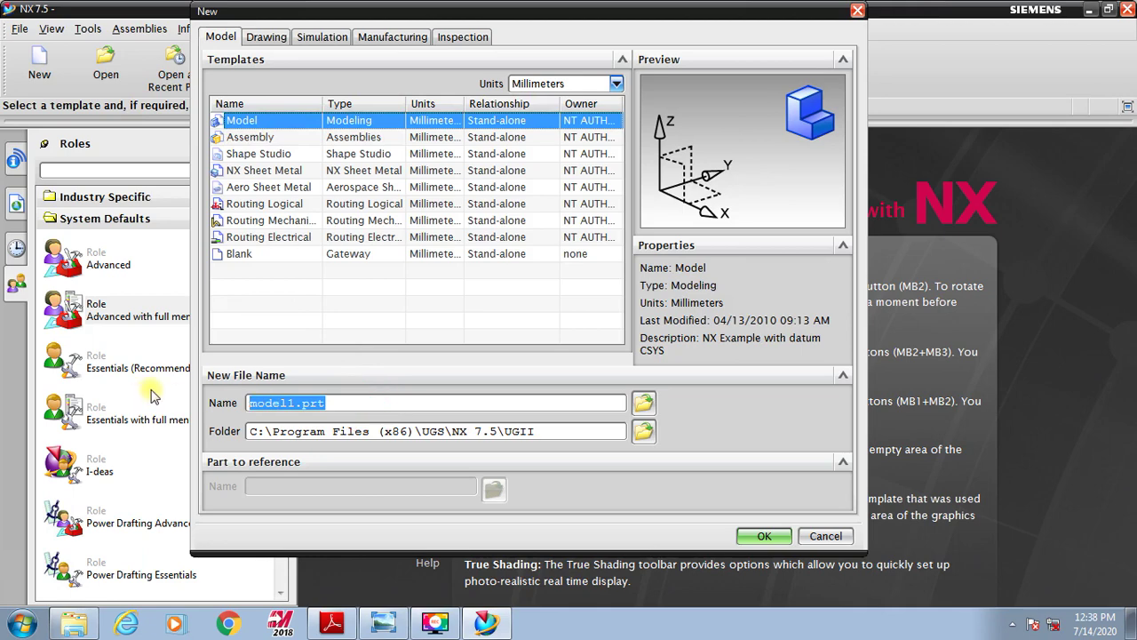
pyautogui.write('day6')
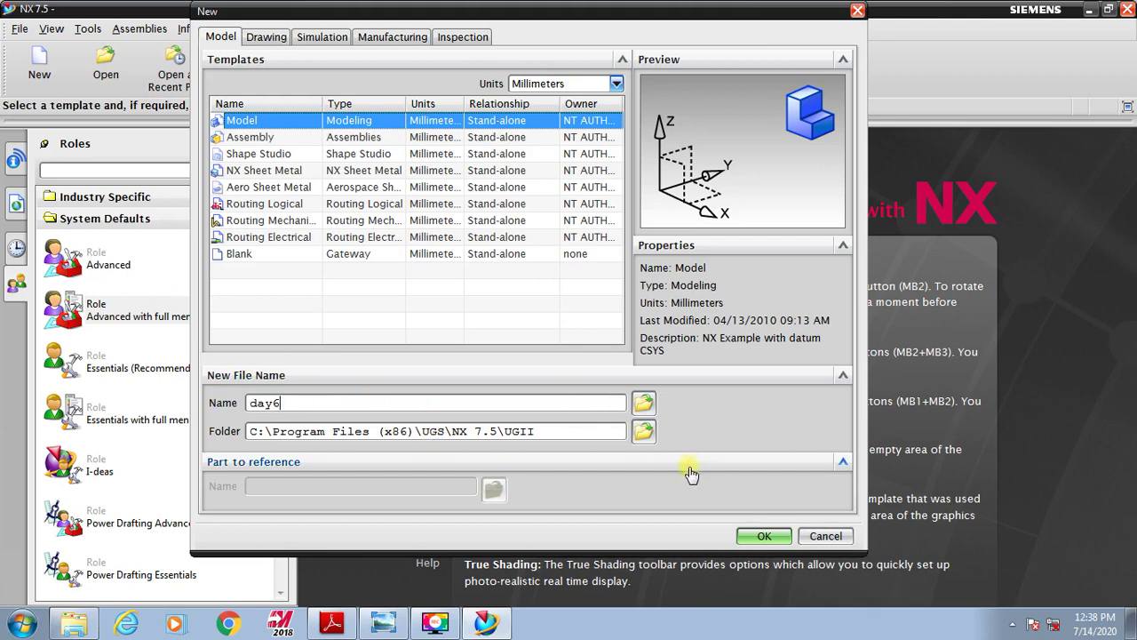
pyautogui.moveTo(285, 403); pyautogui.dragTo(251, 403)
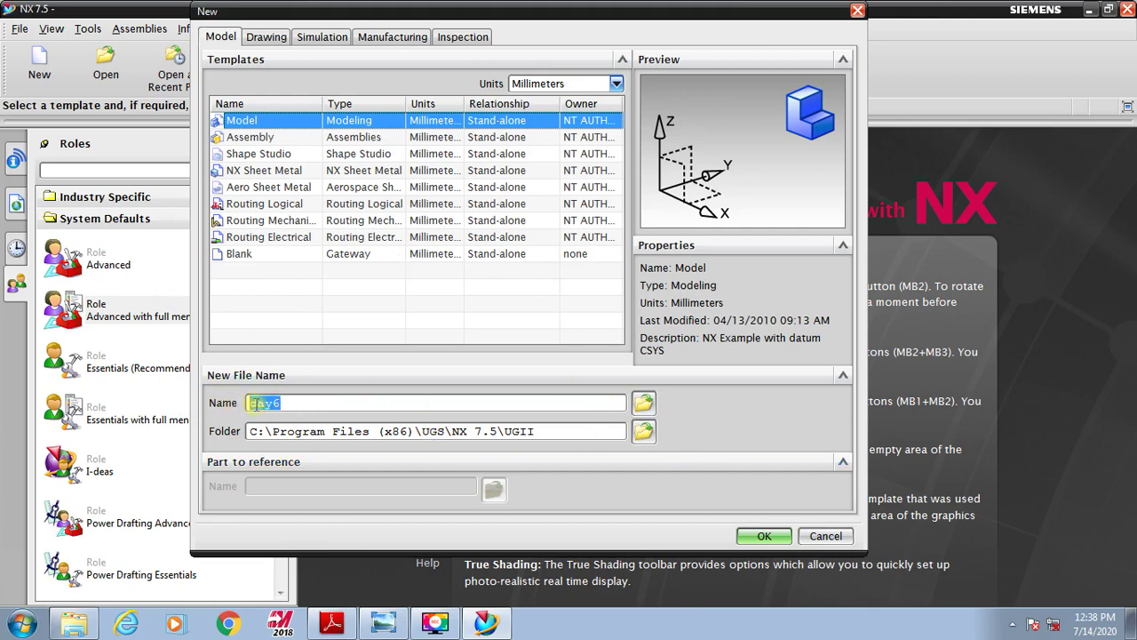
pyautogui.click(306, 405)
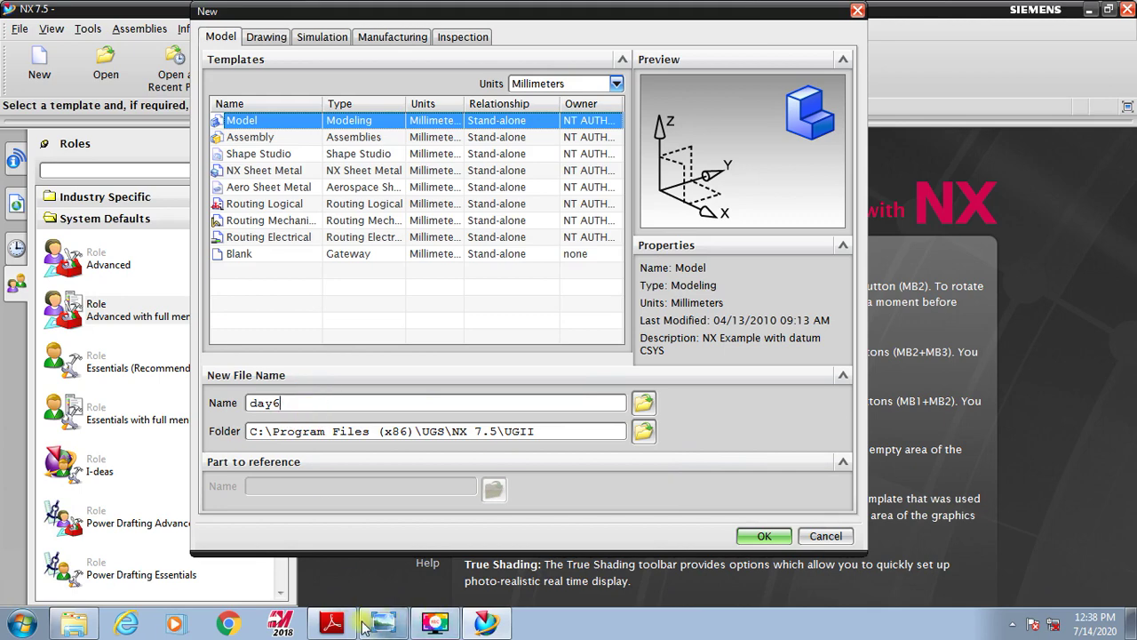
pyautogui.click(332, 625)
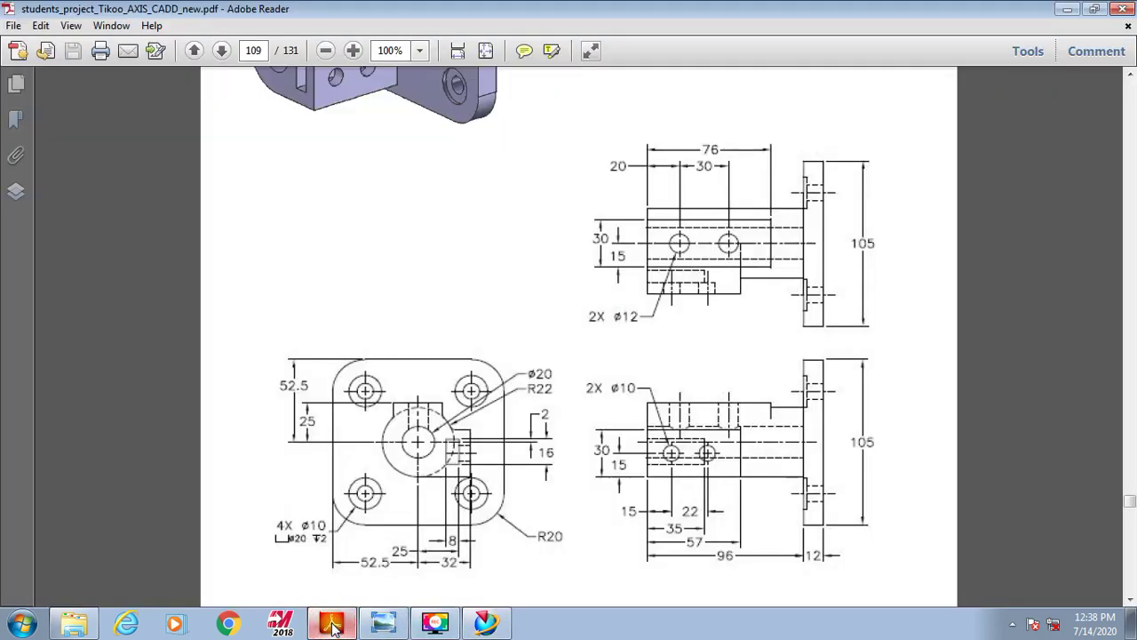
pyautogui.click(332, 625)
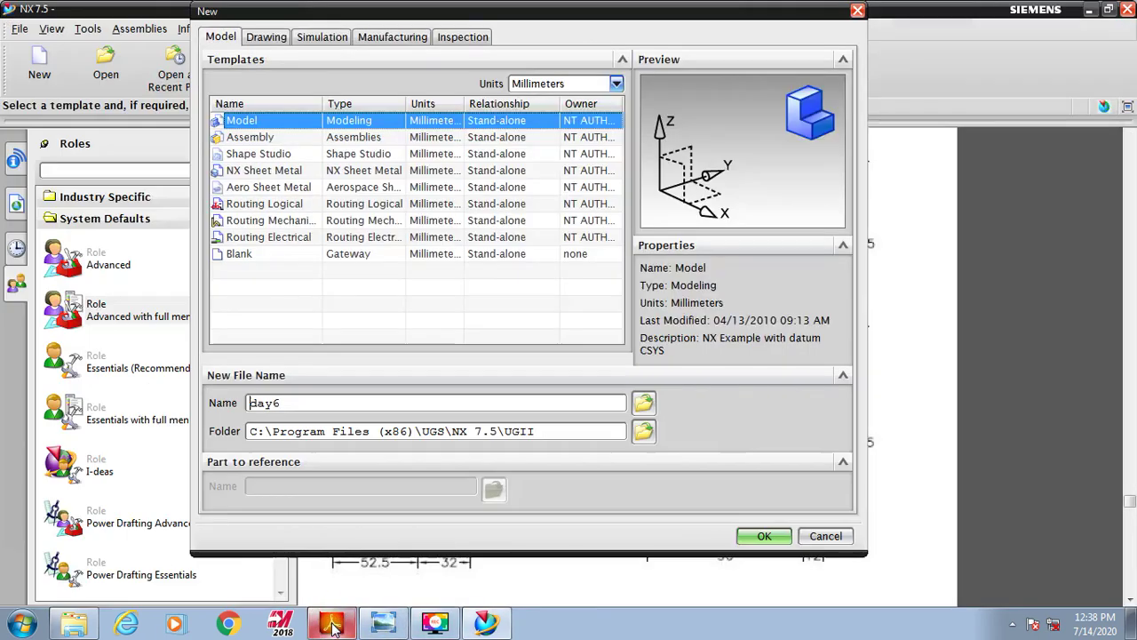
# Set the new part's folder to D:\SRRCET and create the part.
pyautogui.click(642, 431)
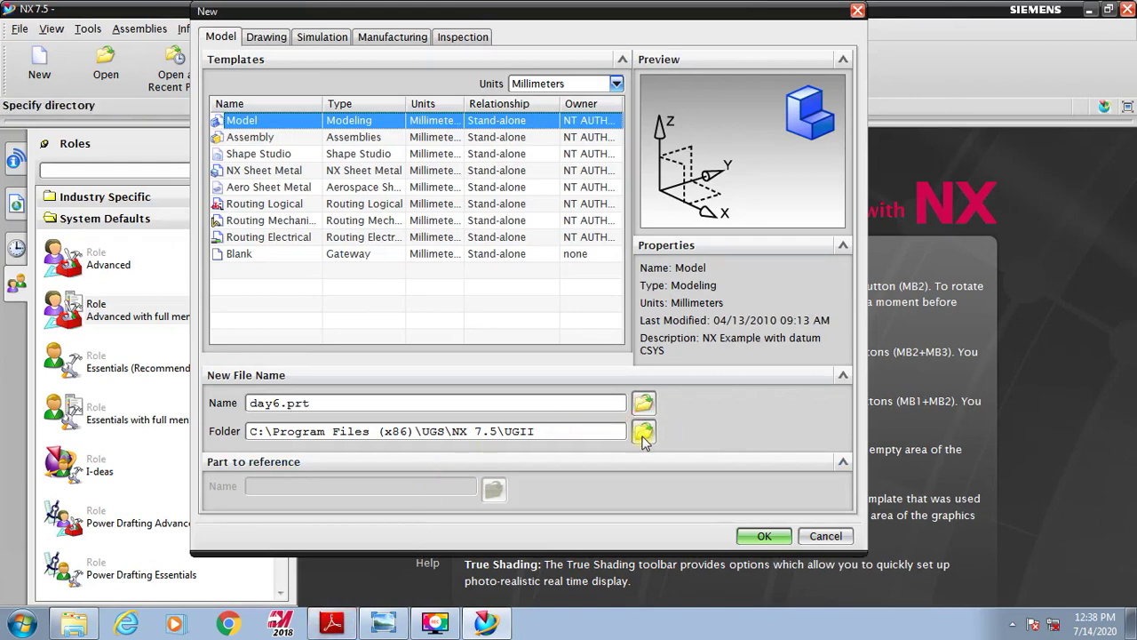
pyautogui.click(508, 345)
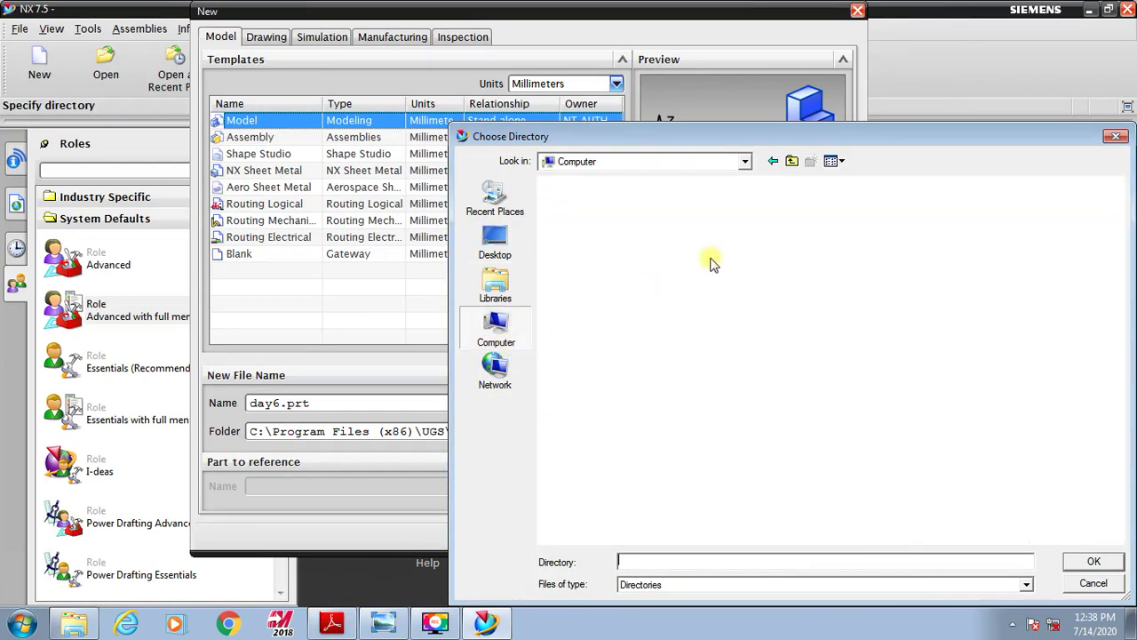
pyautogui.doubleClick(812, 222)
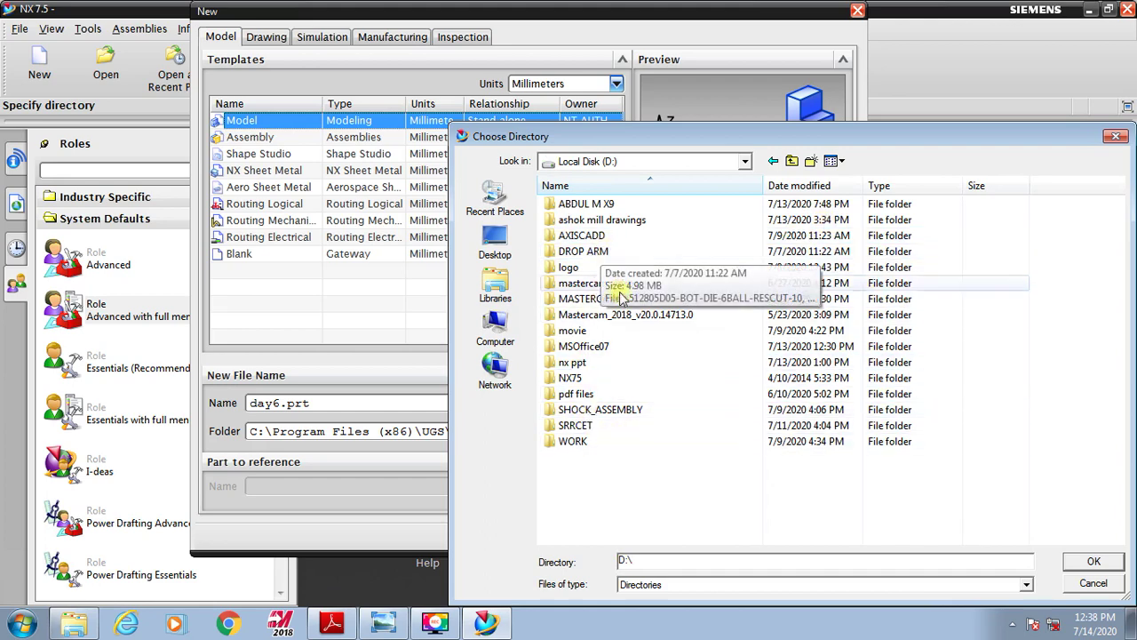
pyautogui.doubleClick(586, 426)
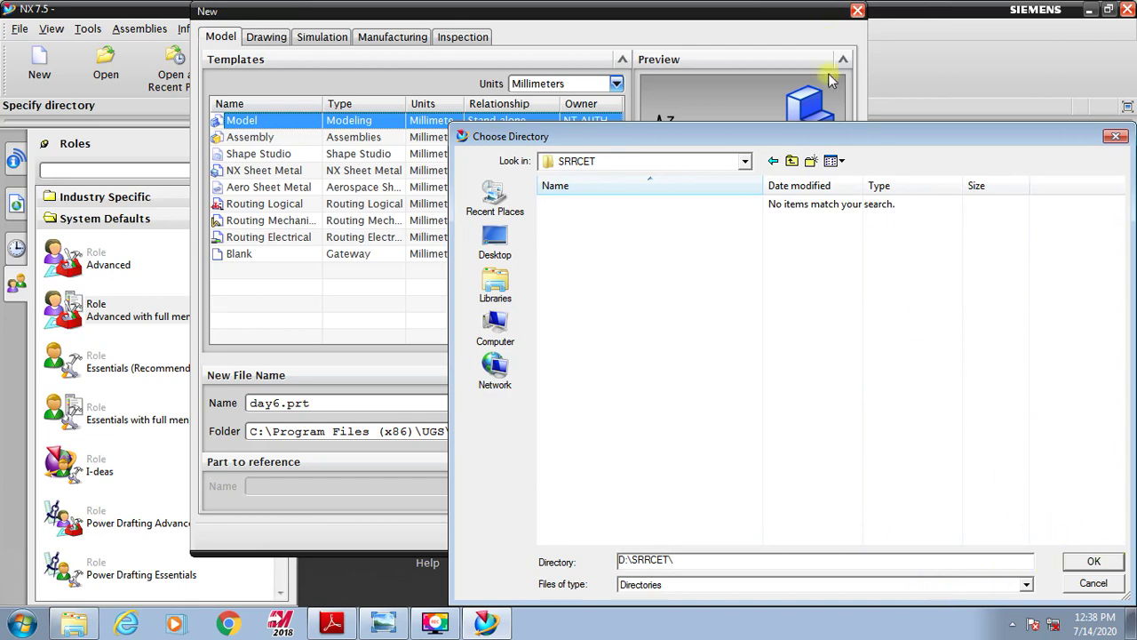
pyautogui.moveTo(838, 135); pyautogui.dragTo(476, 61)
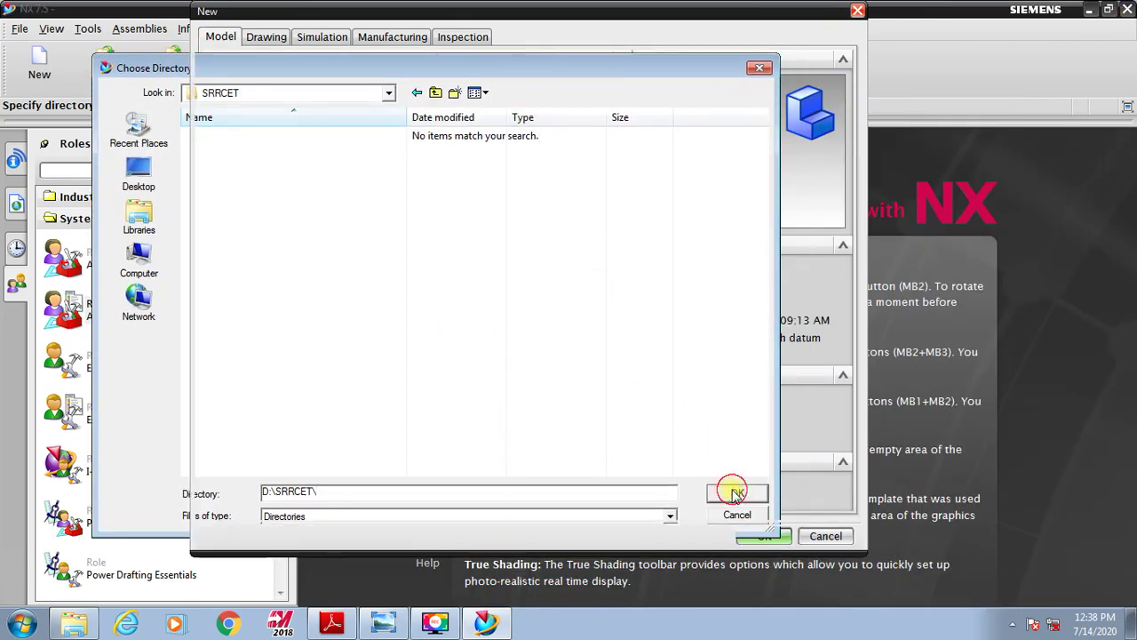
pyautogui.click(731, 487)
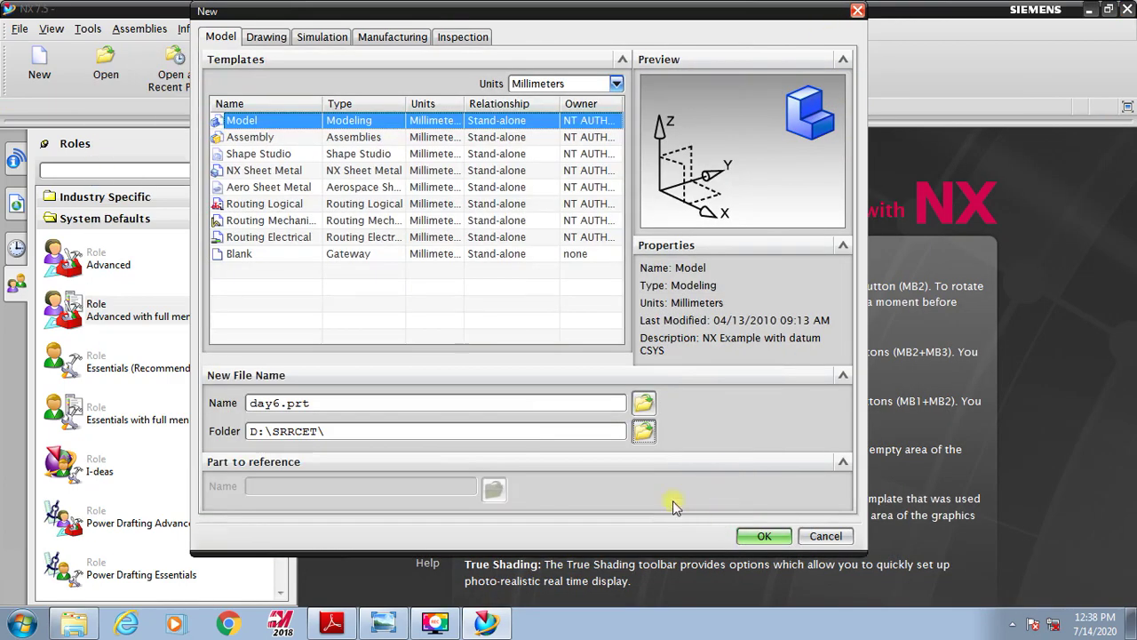
pyautogui.click(762, 536)
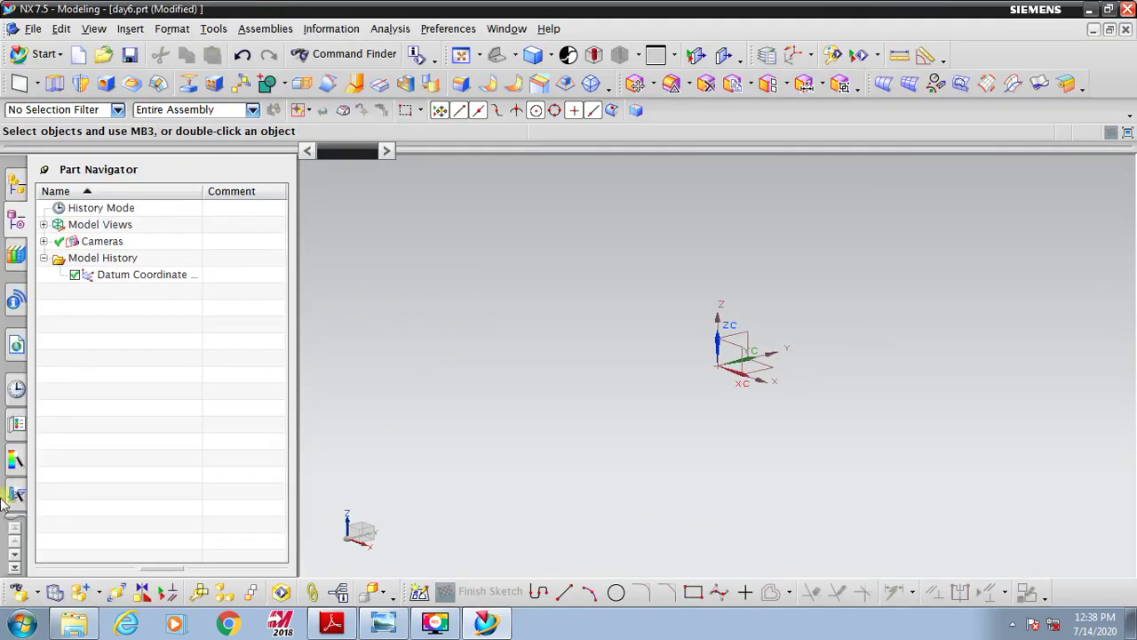
# Check the bracket drawing in the PDF, then create a task-environment sketch on the XZ datum plane with continuous auto dimensioning off.
pyautogui.click(131, 29)
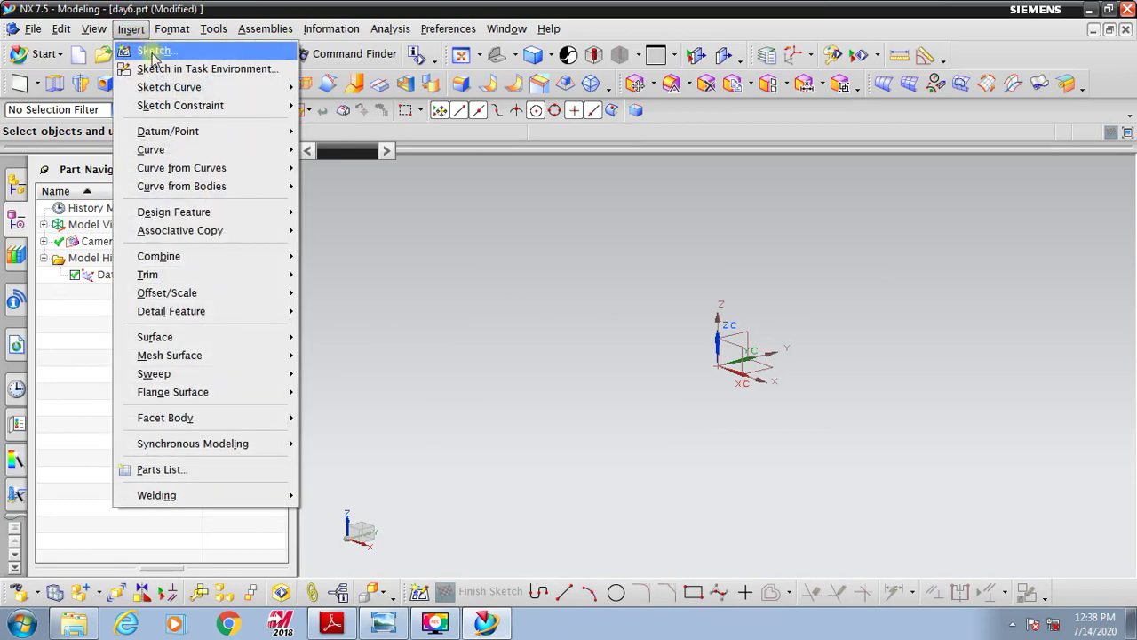
pyautogui.click(334, 624)
pyautogui.scroll(3, 644, 191)
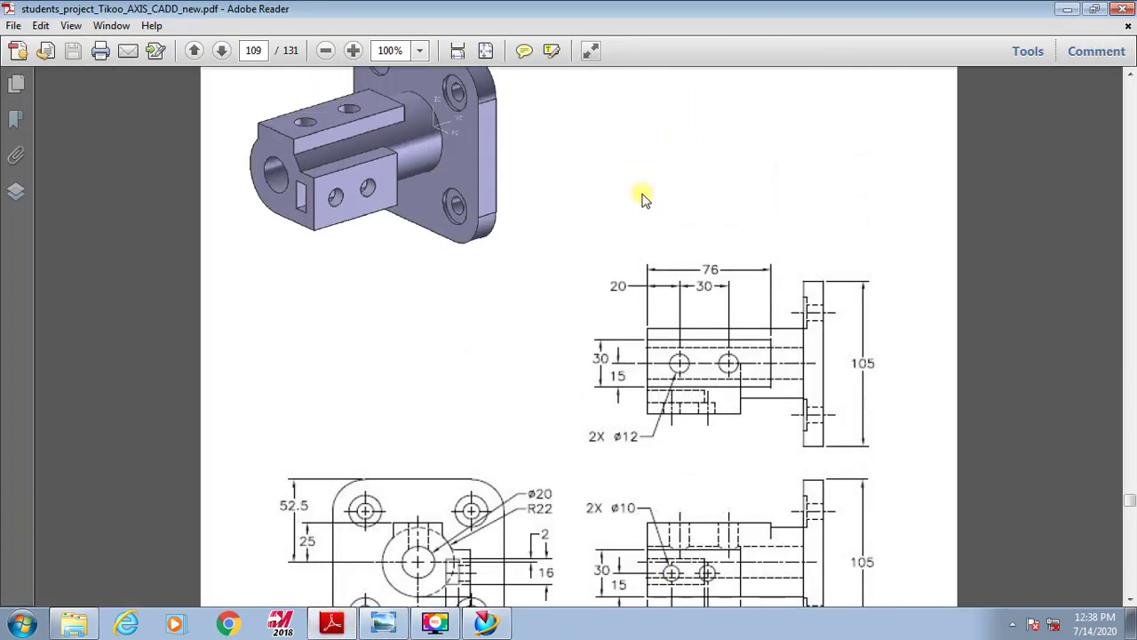
pyautogui.scroll(1, 640, 229)
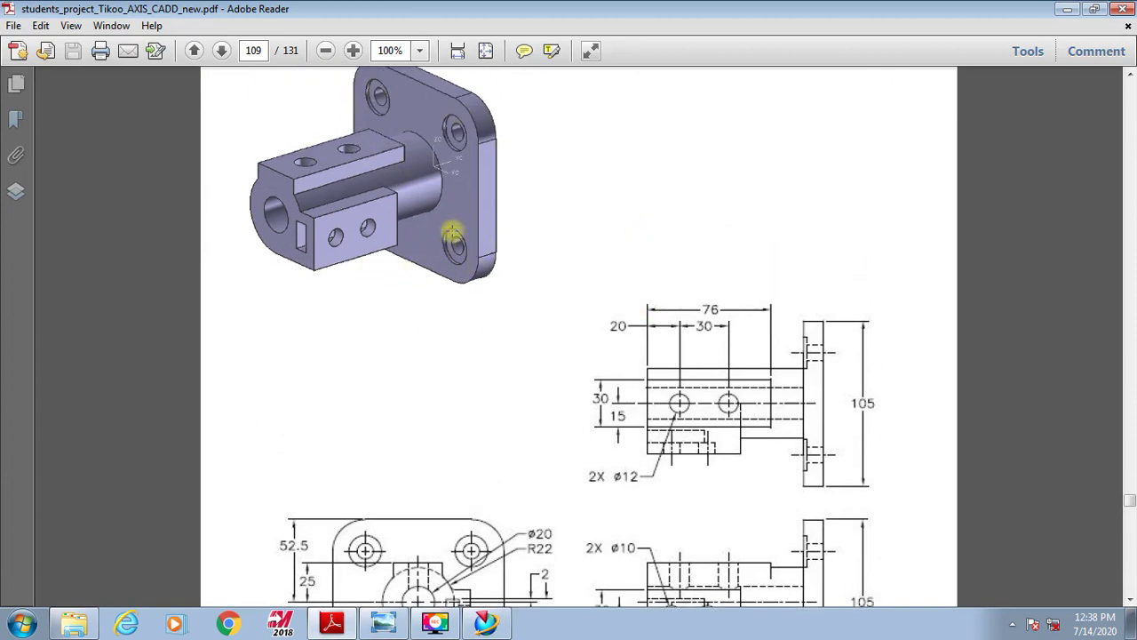
pyautogui.click(1069, 8)
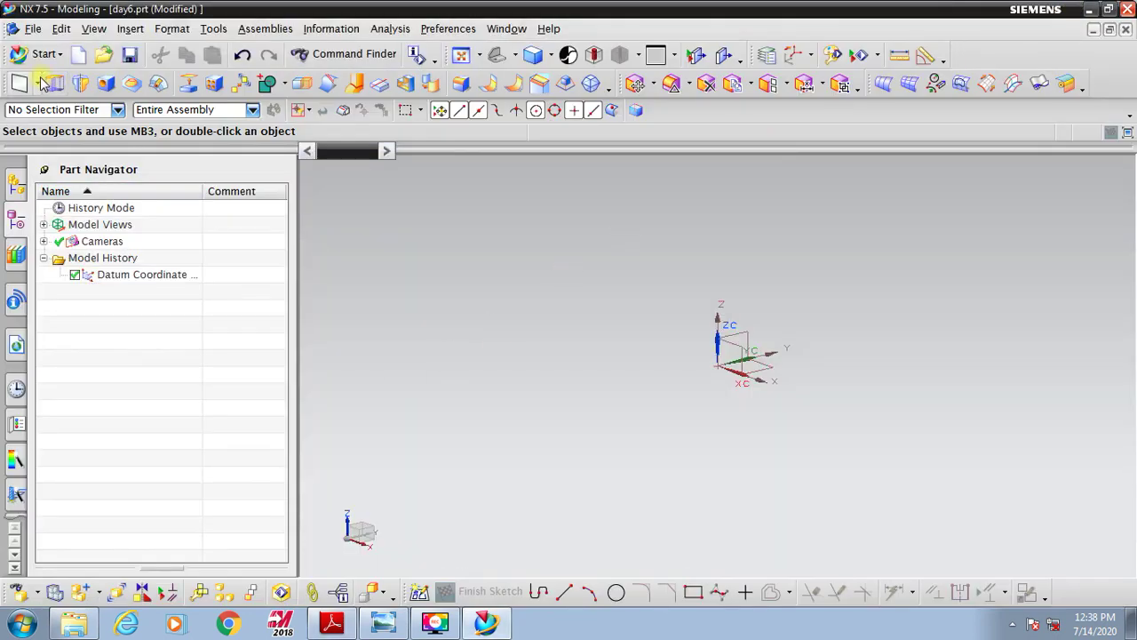
pyautogui.click(129, 29)
pyautogui.click(195, 68)
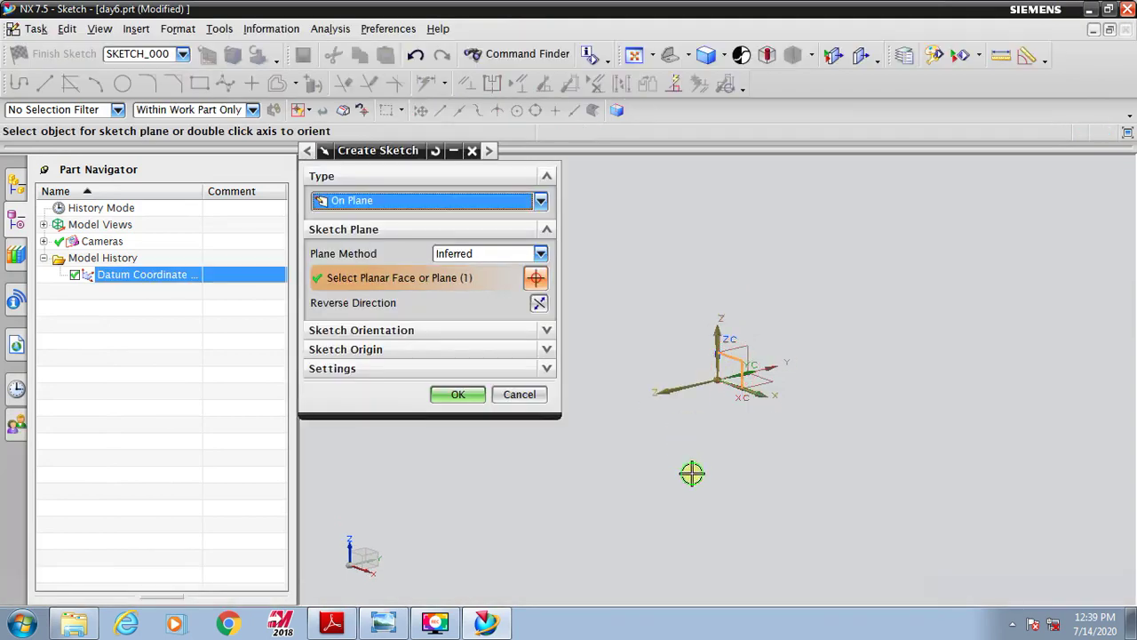
pyautogui.middleClick(695, 474)
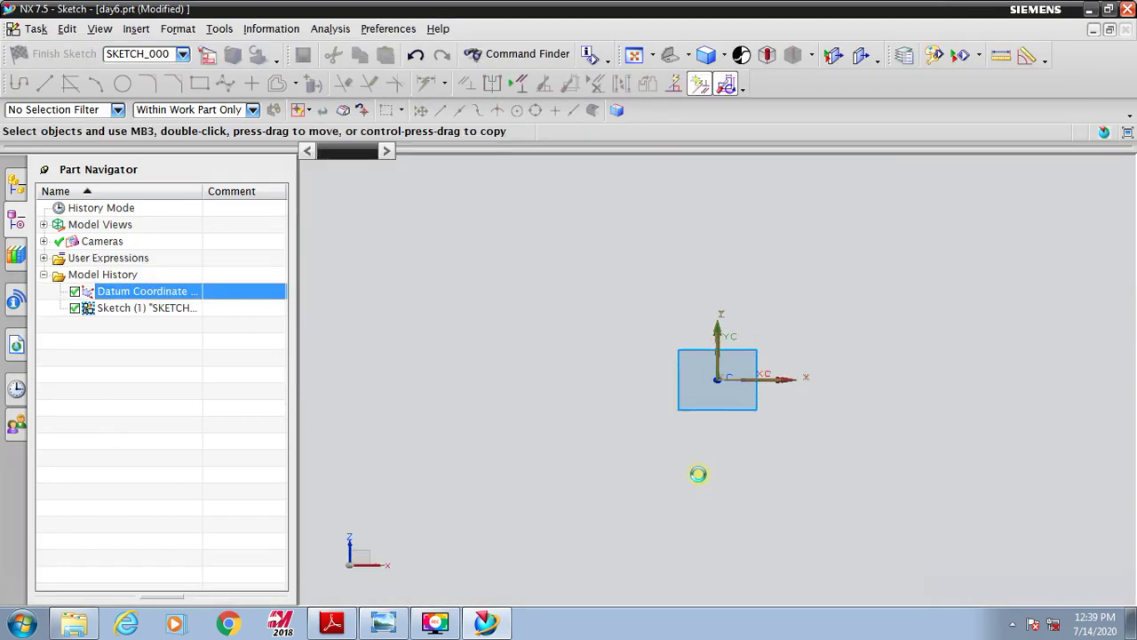
pyautogui.click(727, 85)
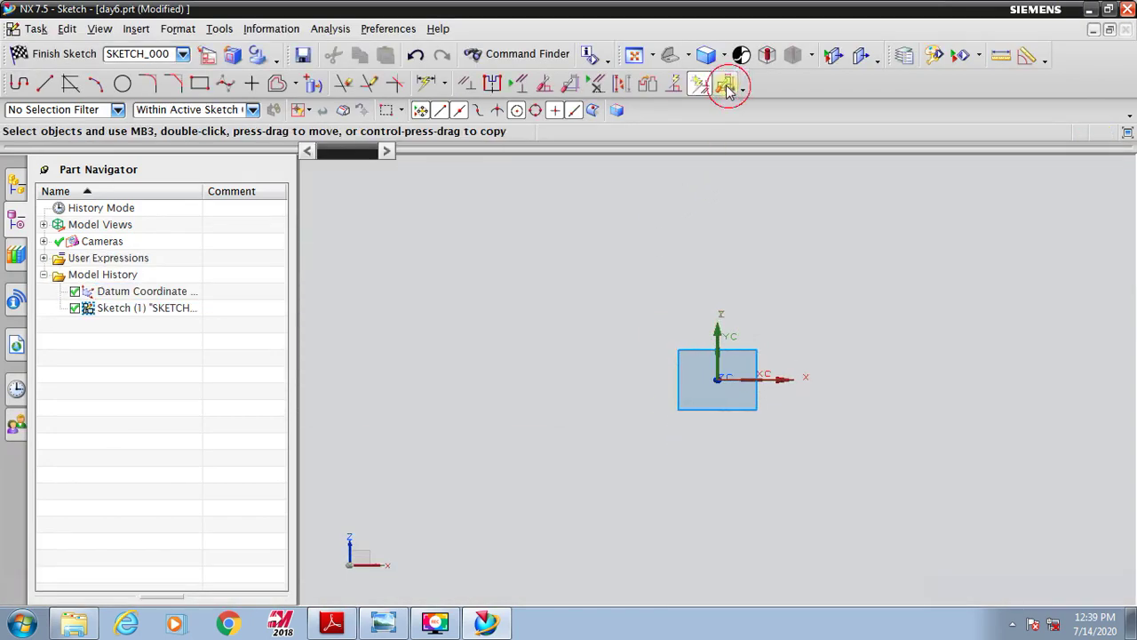
# Consult the flange views in the PDF drawing and sketch a two-corner rectangle around the origin in NX for the flange outline.
pyautogui.click(344, 624)
pyautogui.scroll(-3, 525, 421)
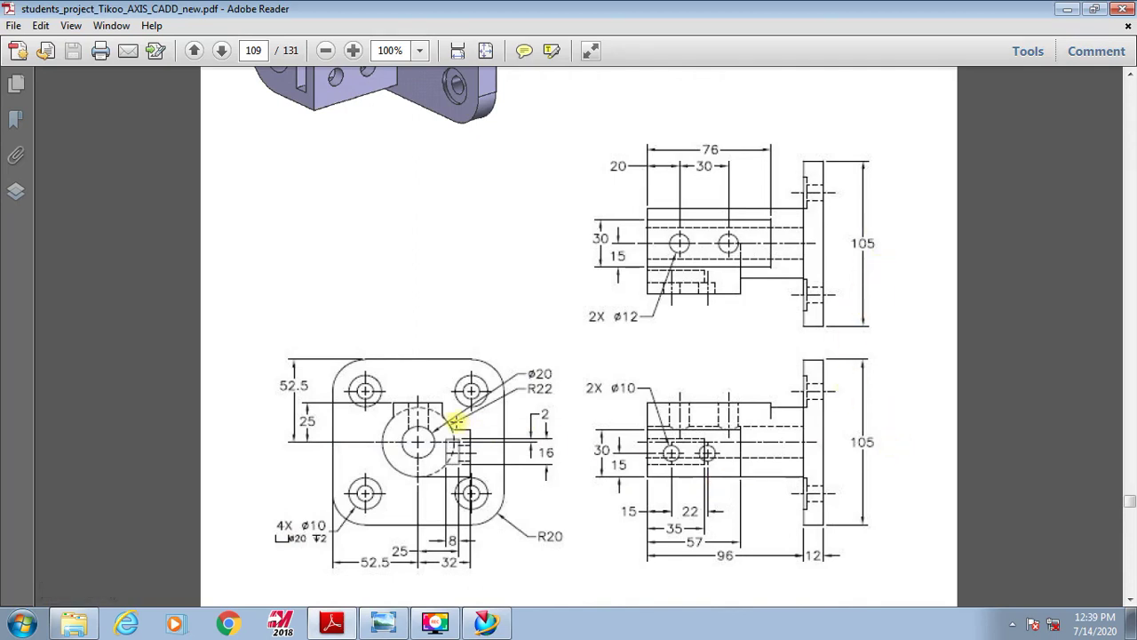
pyautogui.scroll(-1, 452, 419)
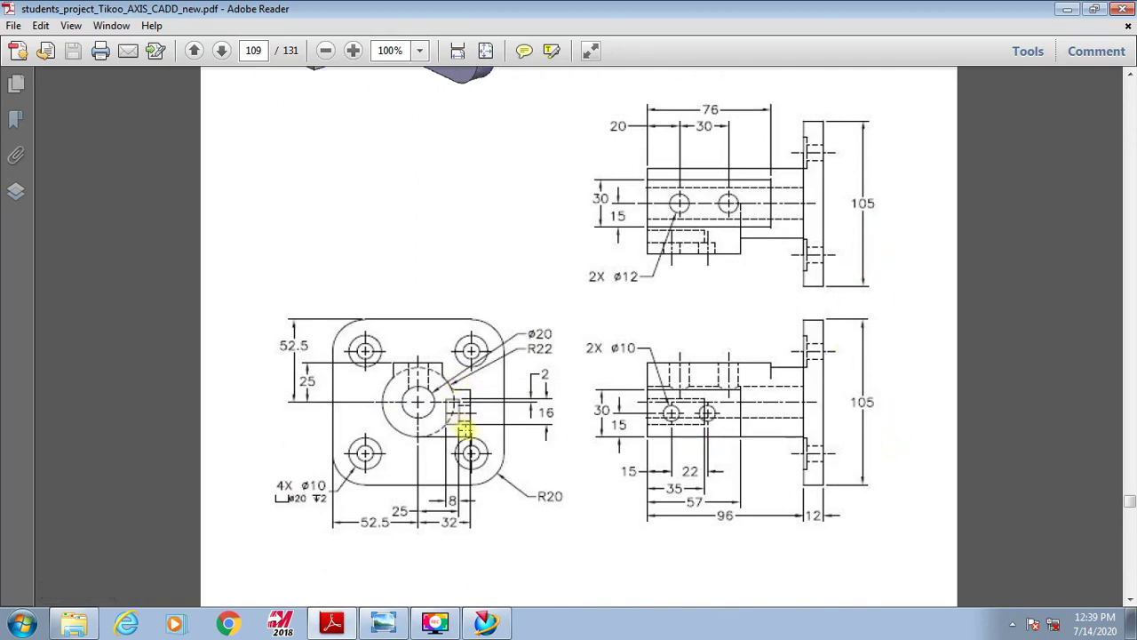
pyautogui.scroll(4, 876, 185)
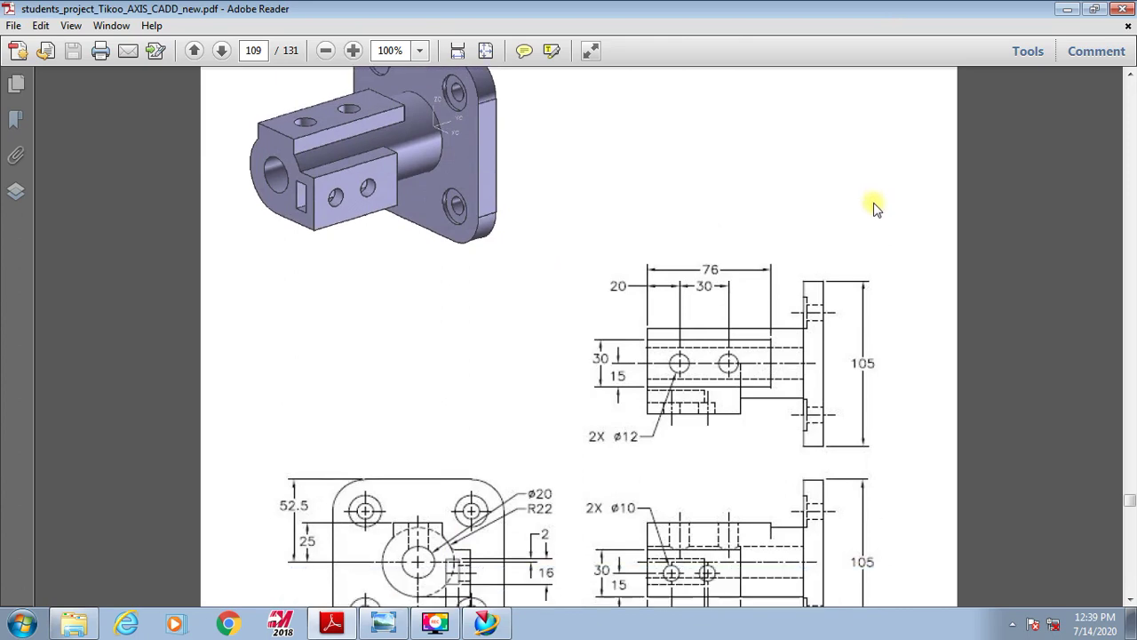
pyautogui.scroll(-1, 428, 485)
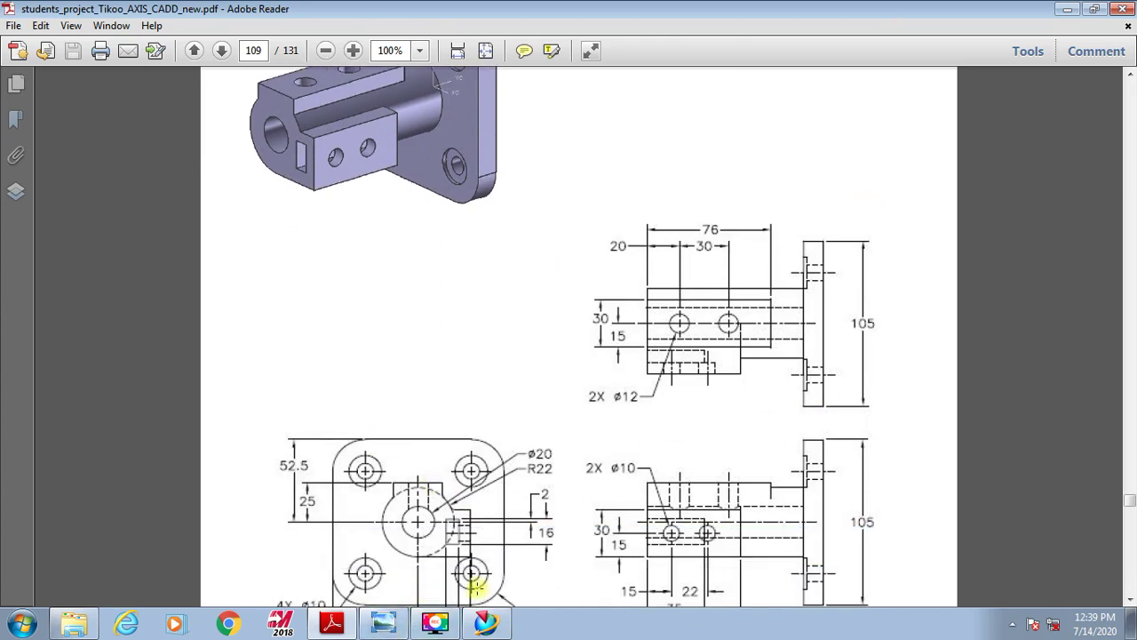
pyautogui.click(486, 622)
pyautogui.click(201, 87)
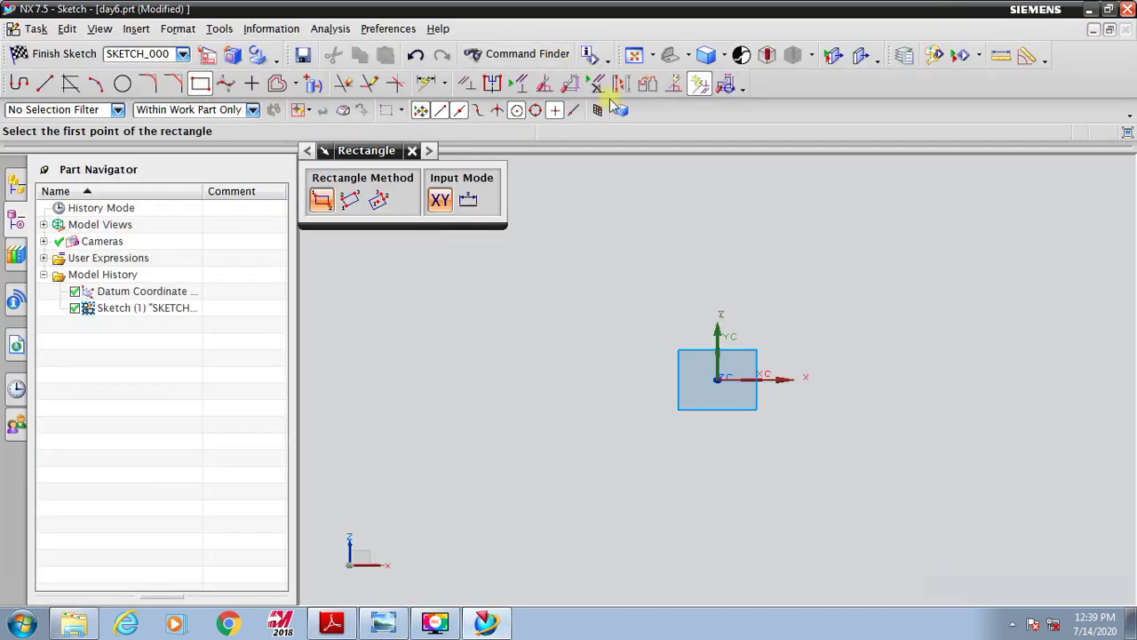
pyautogui.click(549, 247)
pyautogui.click(895, 504)
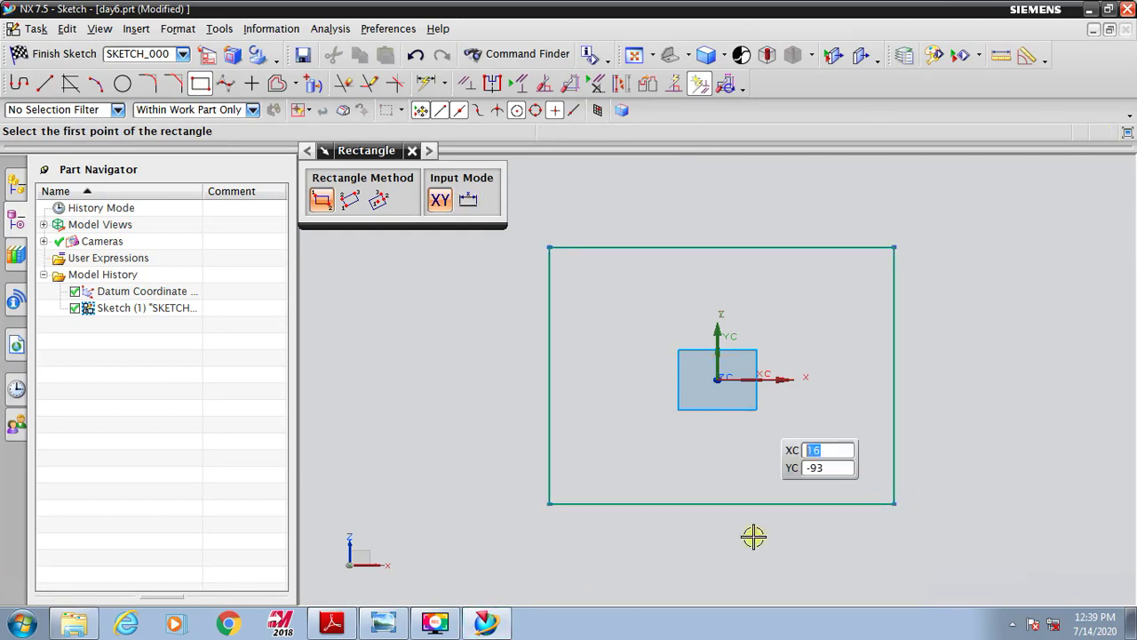
pyautogui.press('Escape')
# Apply an equal-length constraint between the rectangle's upper and left edges.
pyautogui.click(468, 83)
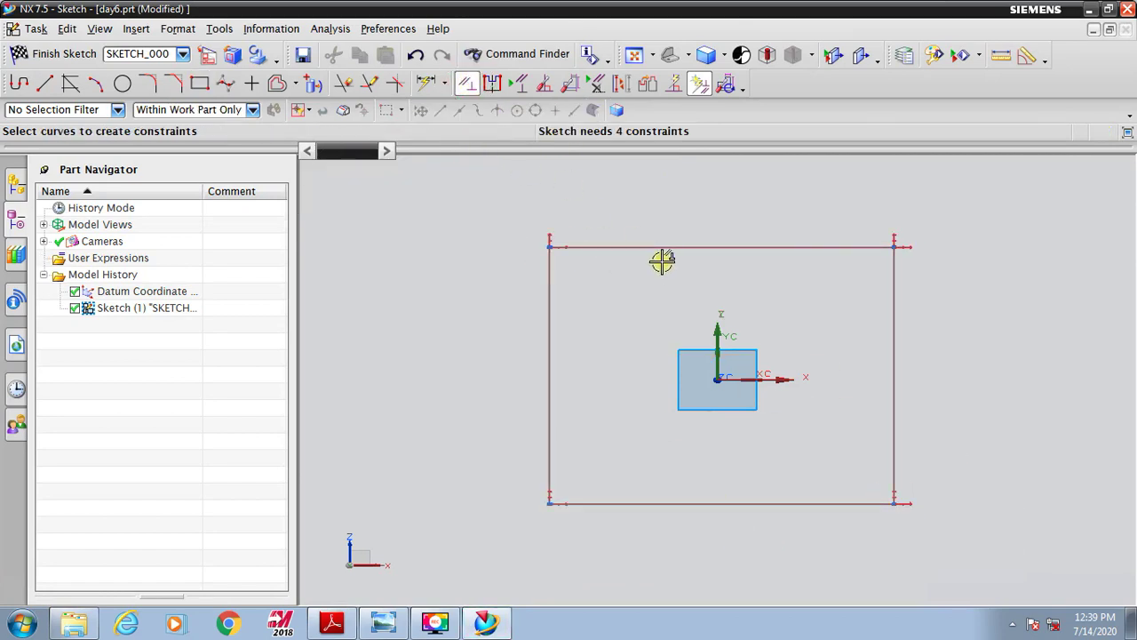
pyautogui.click(662, 248)
pyautogui.click(548, 376)
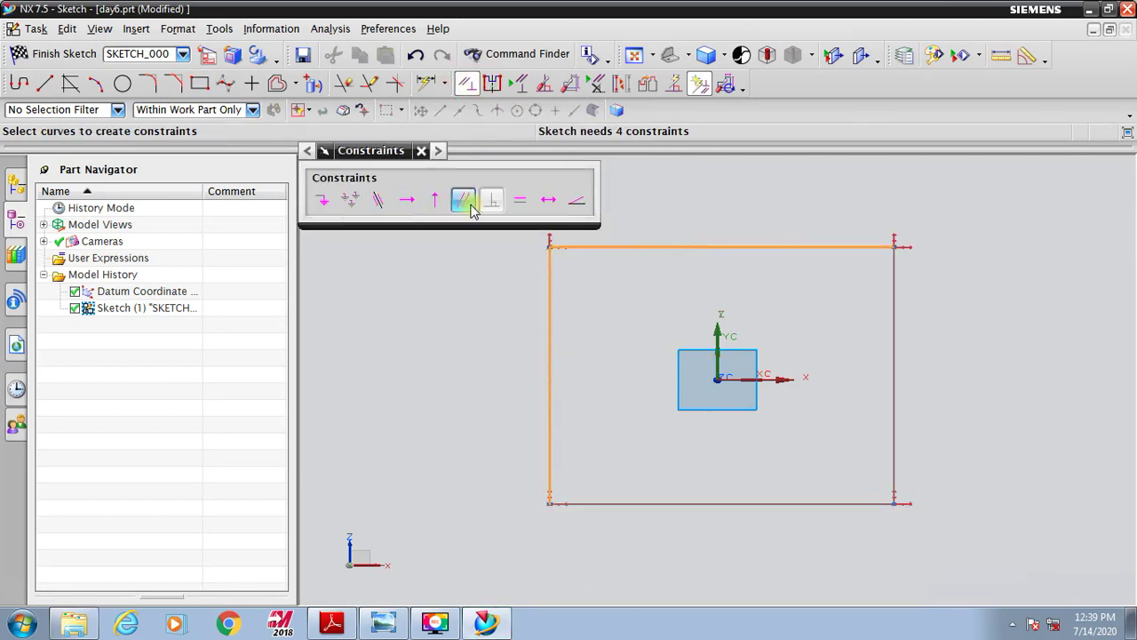
pyautogui.click(519, 199)
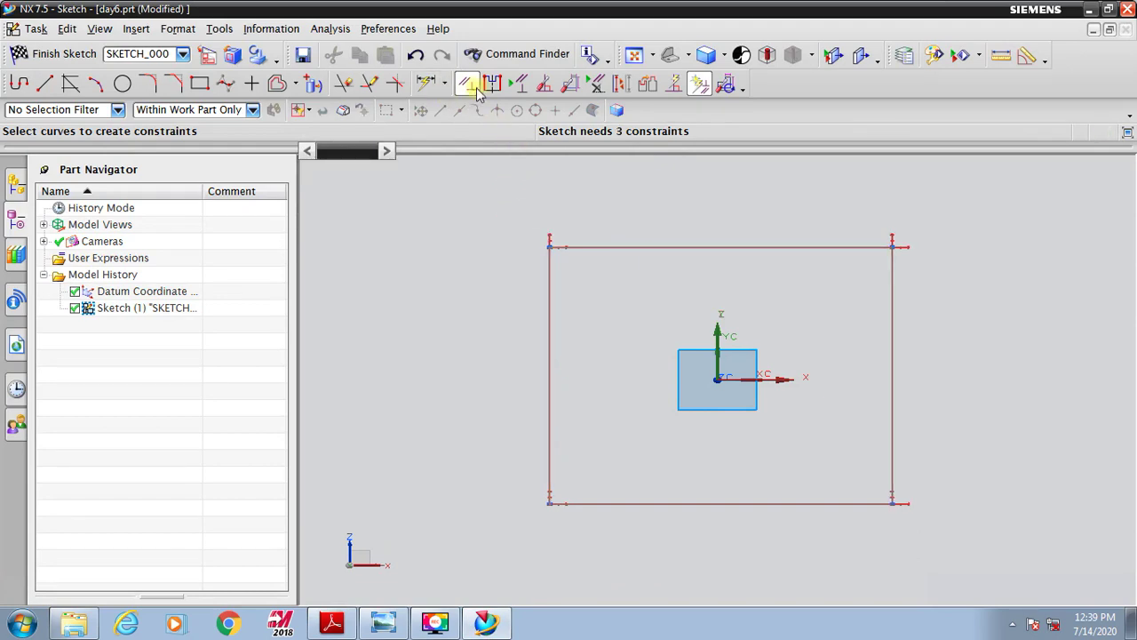
# Apply a midpoint constraint aligning the origin with the middle of the rectangle's left edge.
pyautogui.click(549, 361)
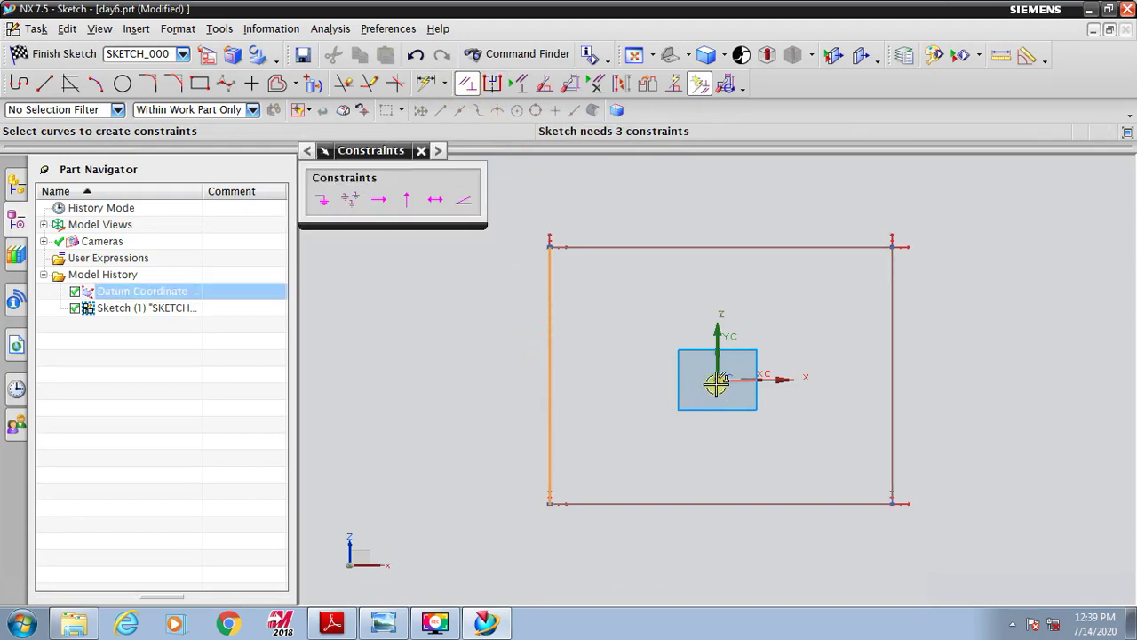
pyautogui.click(711, 382)
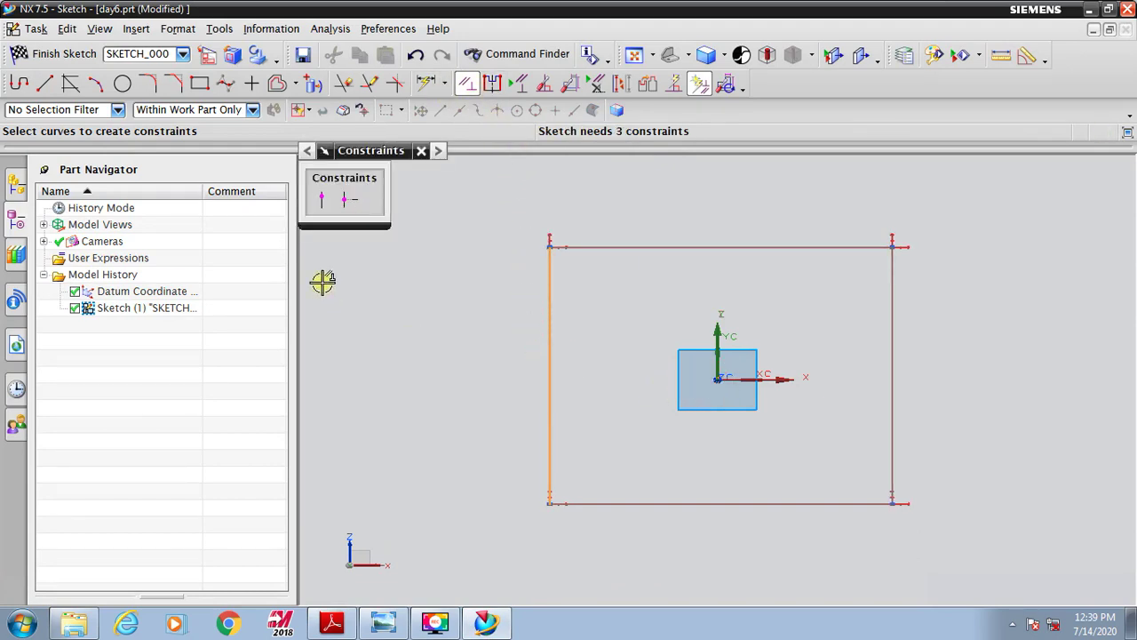
pyautogui.click(347, 202)
# Apply a midpoint constraint aligning the origin with the middle of the rectangle's upper edge.
pyautogui.click(665, 255)
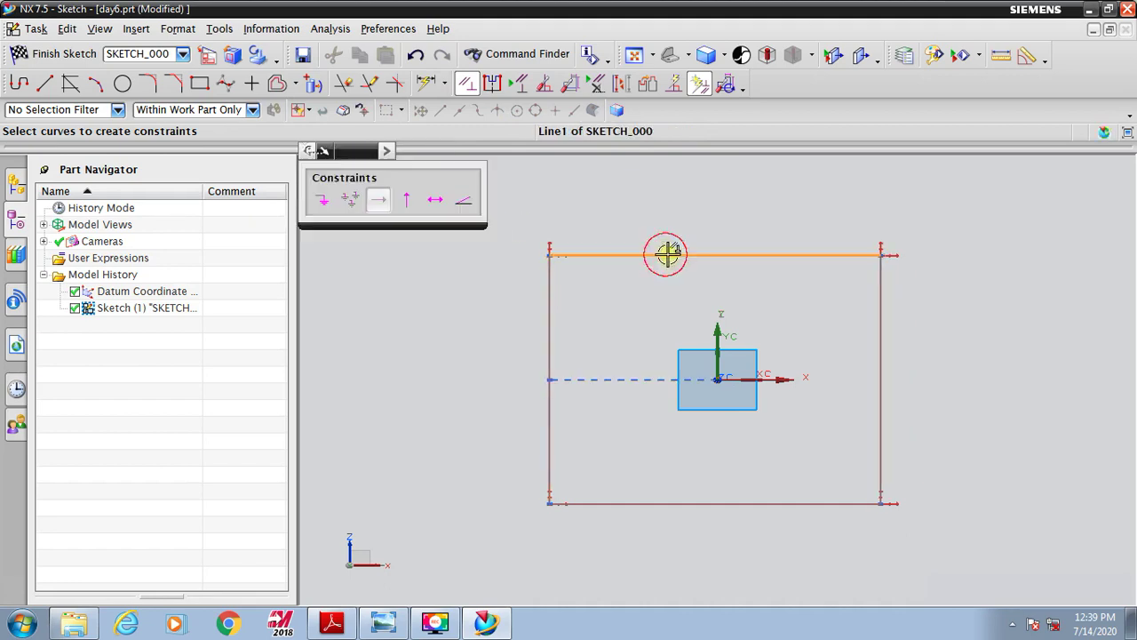
pyautogui.click(717, 380)
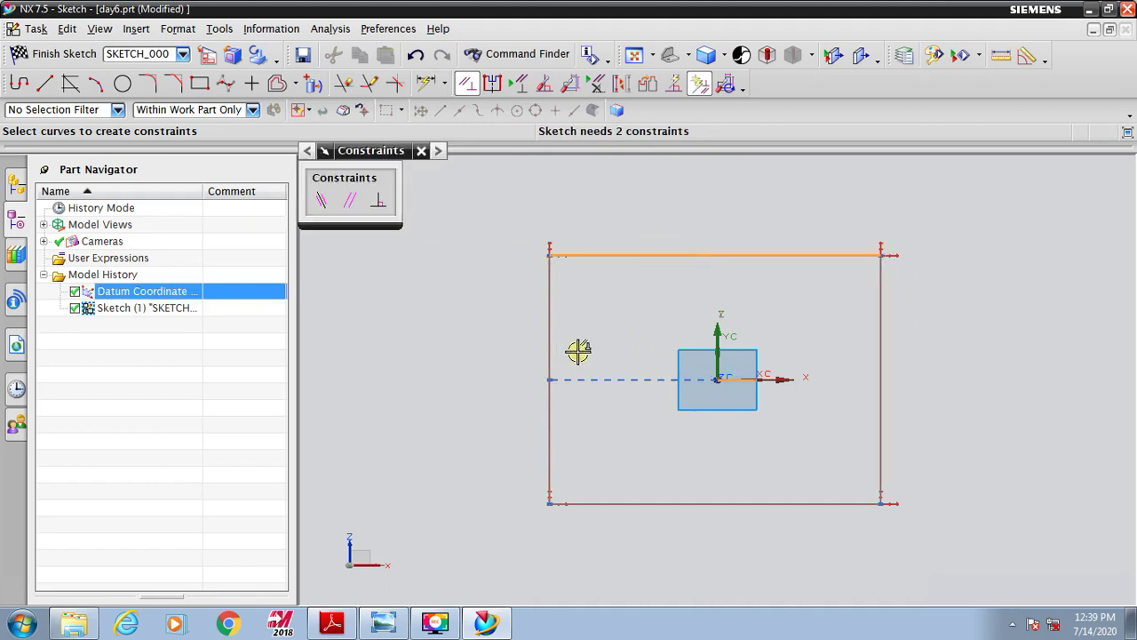
pyautogui.click(347, 199)
pyautogui.click(465, 82)
pyautogui.click(719, 256)
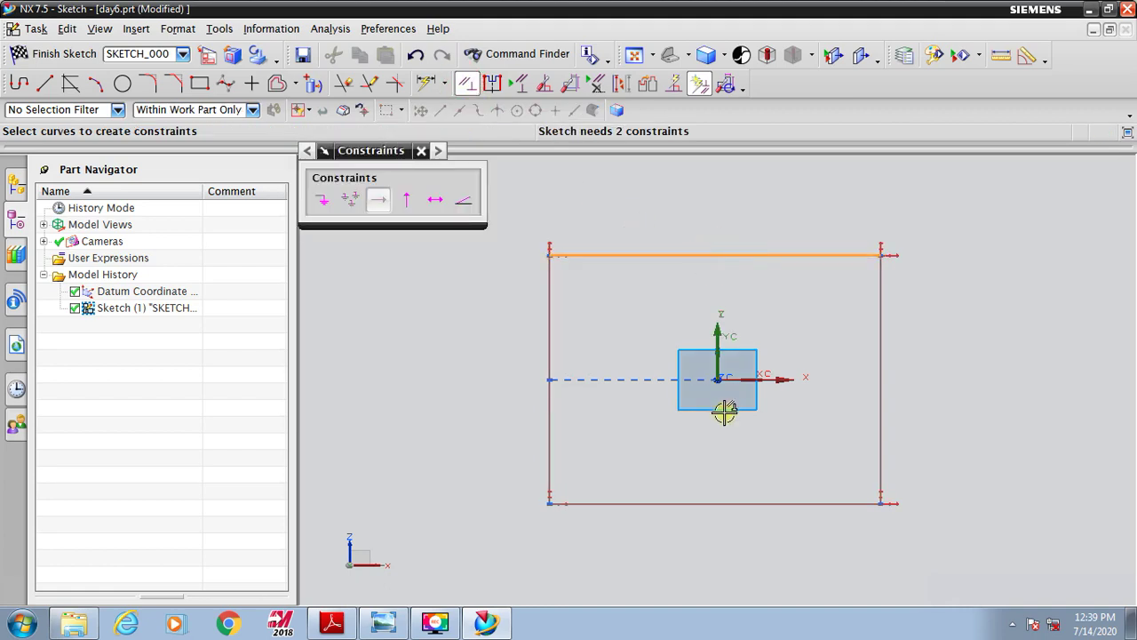
pyautogui.click(718, 380)
pyautogui.click(350, 201)
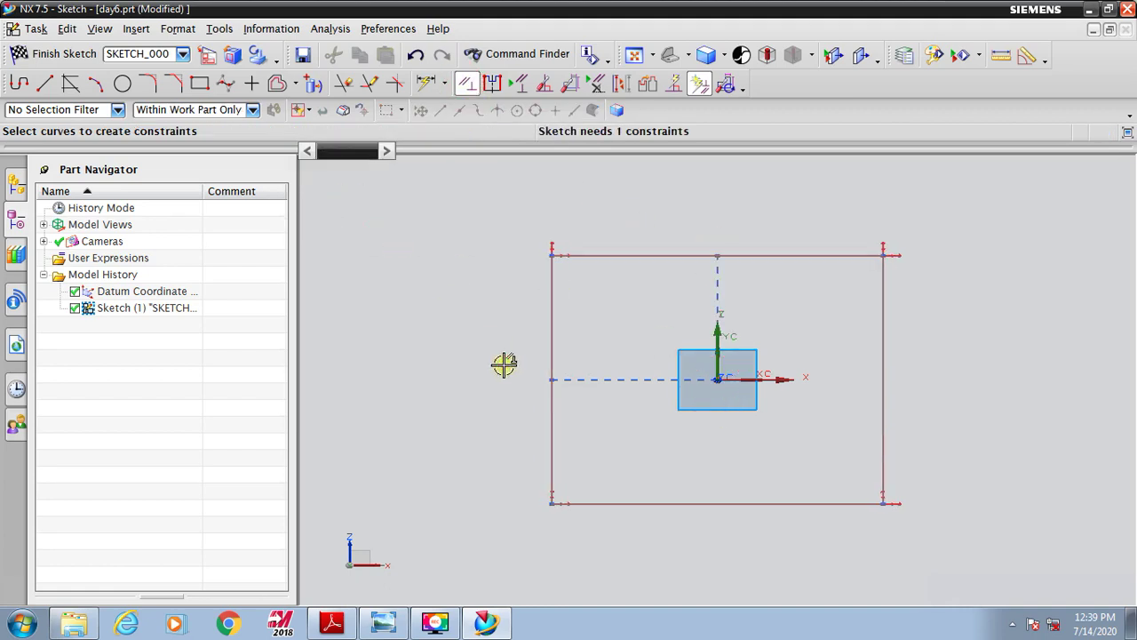
pyautogui.press('Escape')
# Dimension the rectangle's upper edge and set its length to 105 mm.
pyautogui.click(427, 82)
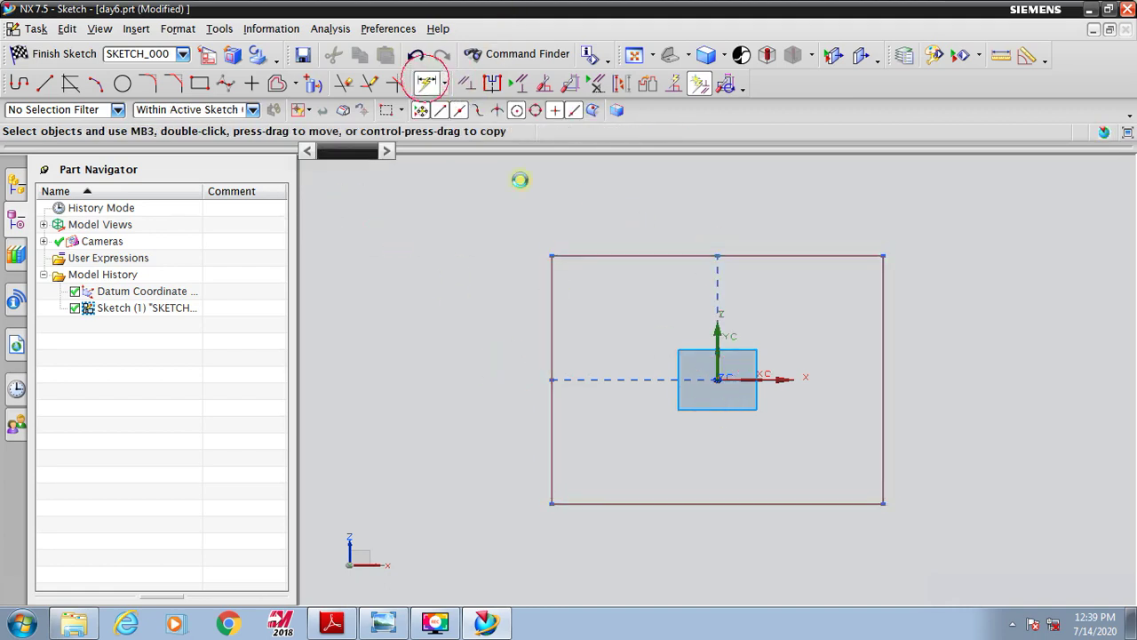
pyautogui.click(621, 256)
pyautogui.click(629, 221)
pyautogui.write('10')
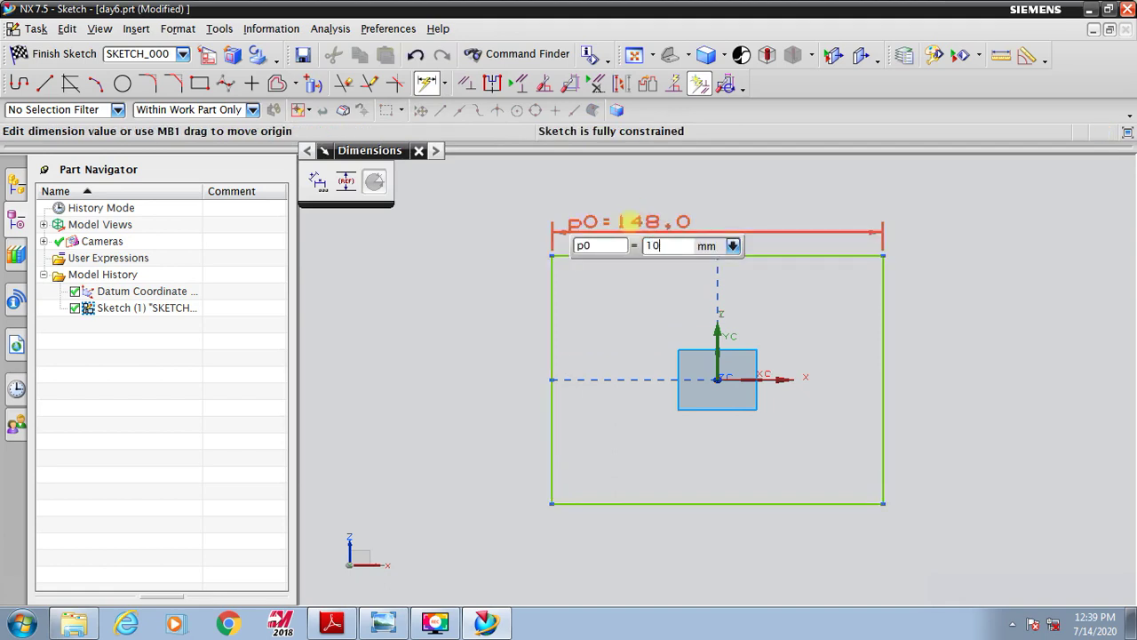
pyautogui.write('5')
pyautogui.press('Return')
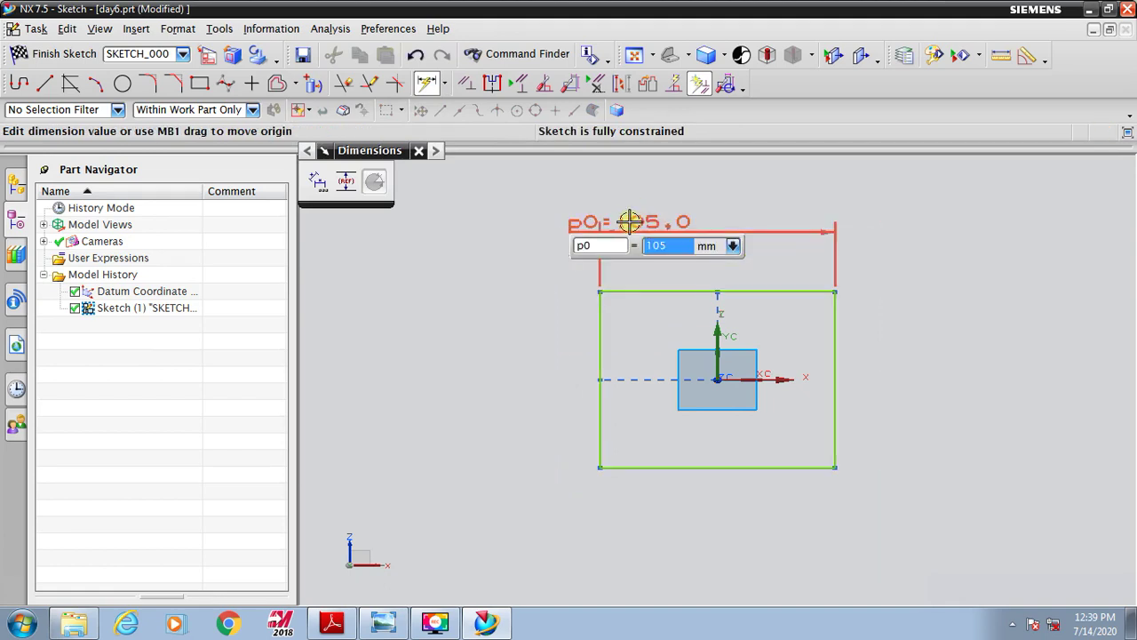
pyautogui.press('Escape')
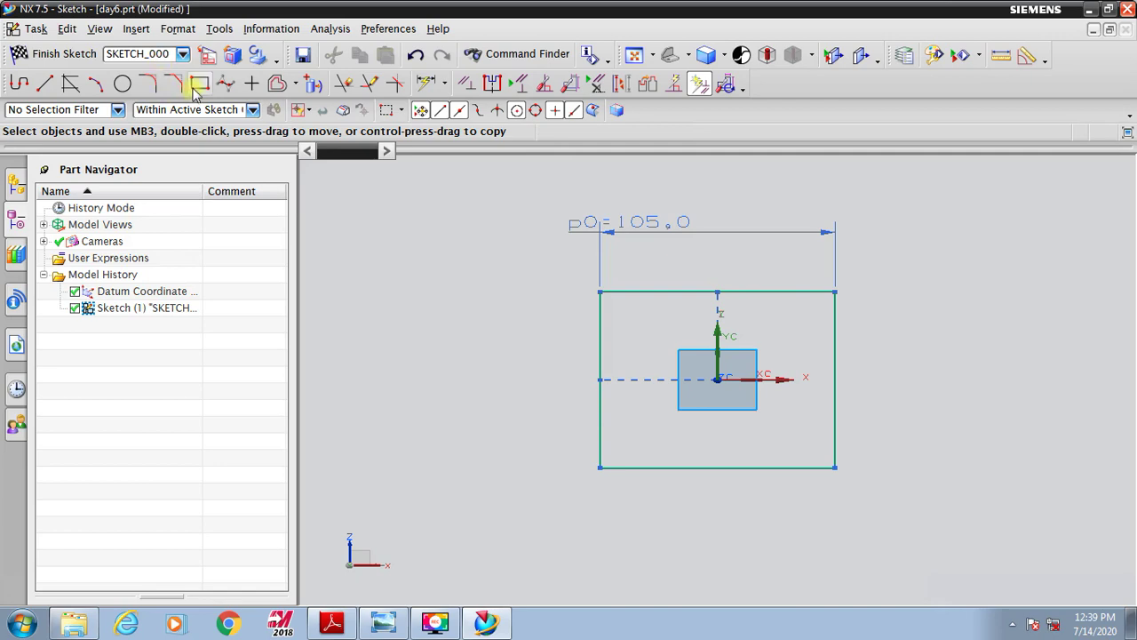
# Check the flange's corner radius in the PDF drawing and fillet all four rectangle corners with a 20 mm radius.
pyautogui.click(147, 83)
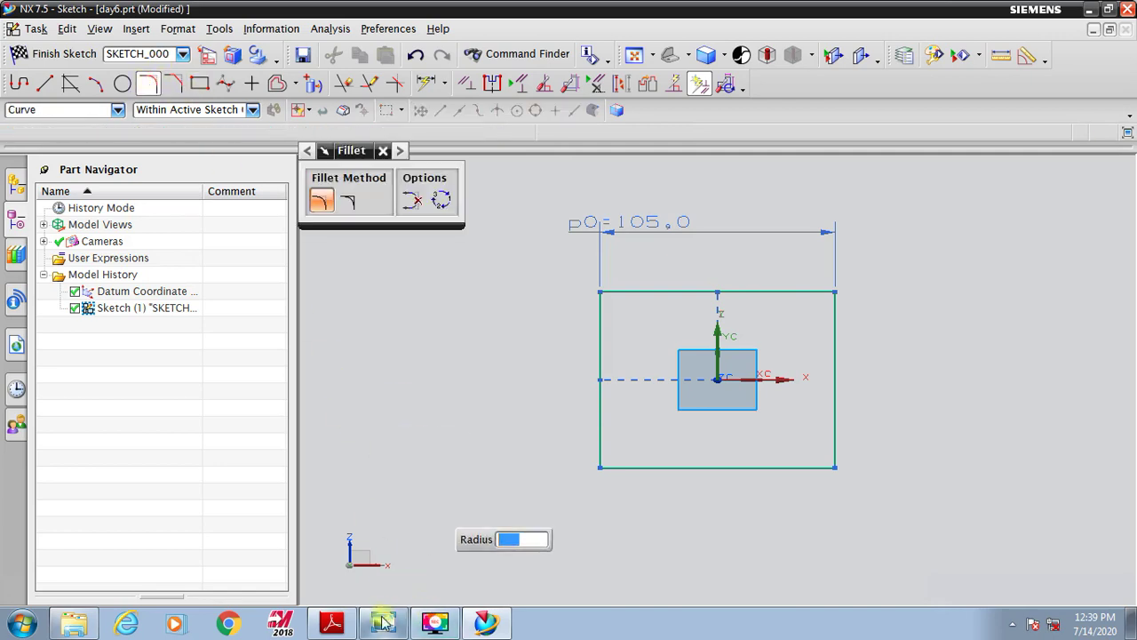
pyautogui.click(333, 623)
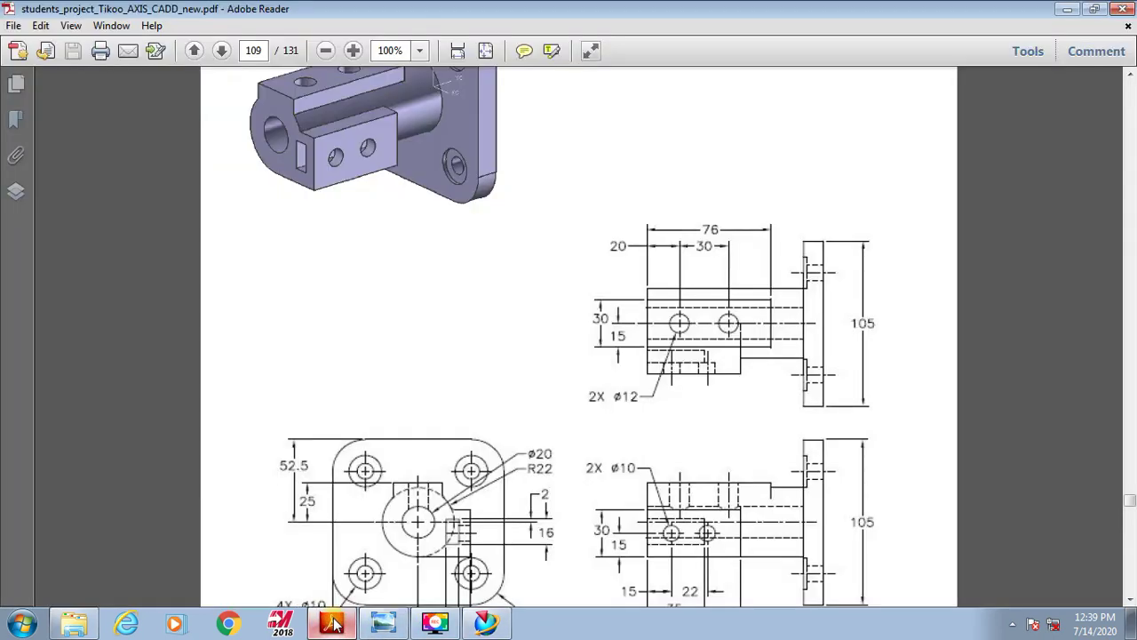
pyautogui.scroll(-2, 427, 371)
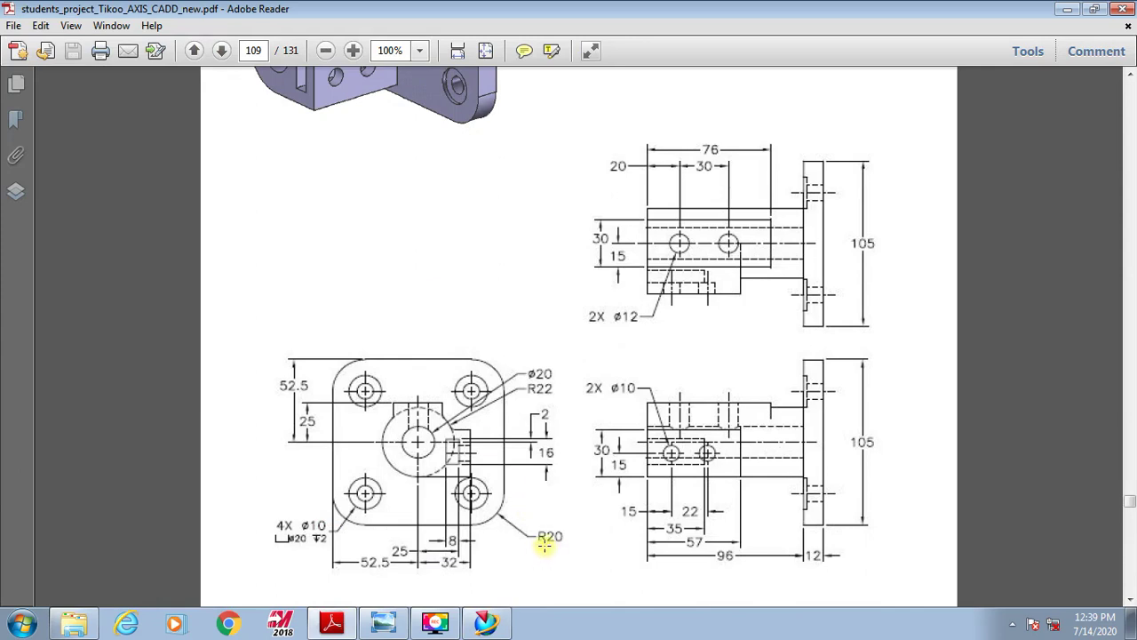
pyautogui.click(331, 624)
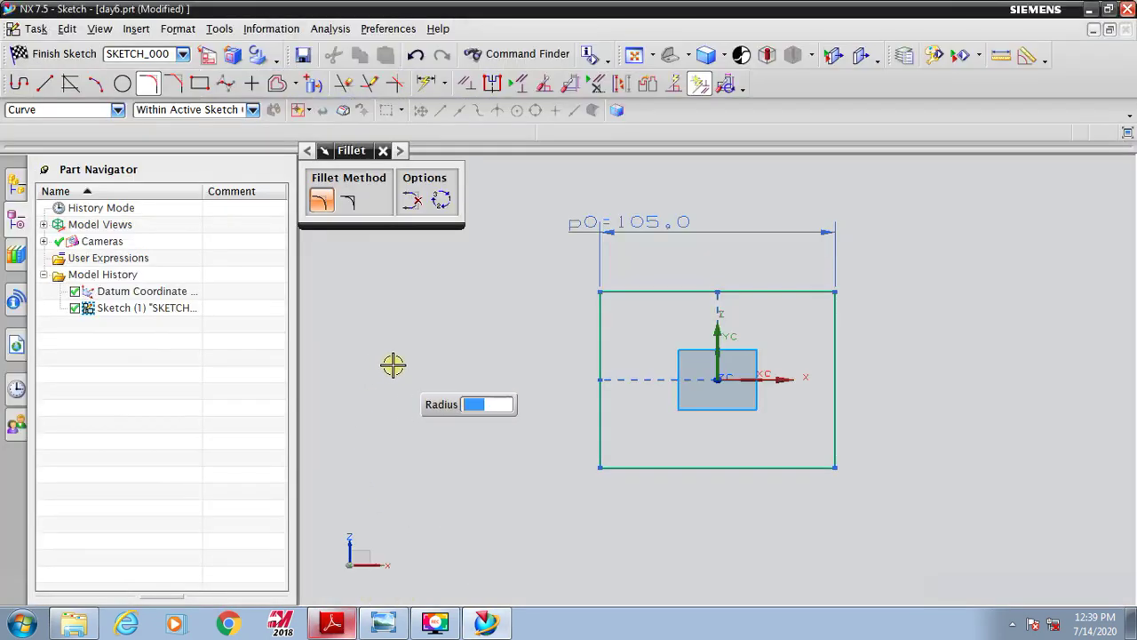
pyautogui.write('20')
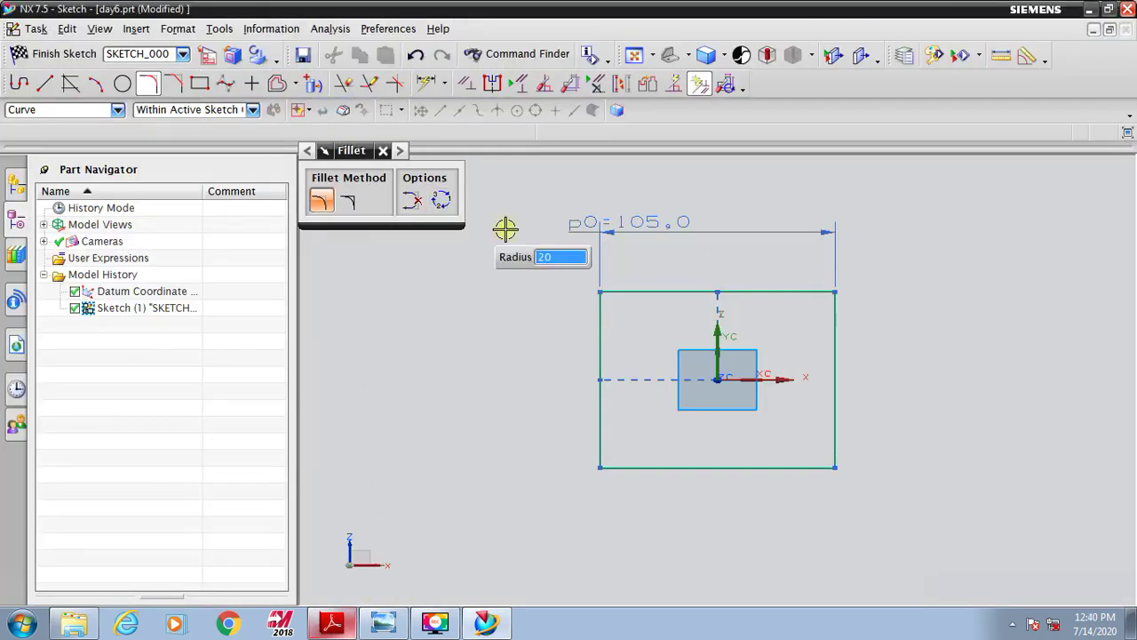
pyautogui.moveTo(632, 282); pyautogui.dragTo(593, 325)
pyautogui.moveTo(822, 300)
pyautogui.mouseDown()
pyautogui.moveTo(847, 358)
pyautogui.moveTo(835, 353)
pyautogui.moveTo(830, 442)
pyautogui.moveTo(780, 477)
pyautogui.moveTo(687, 470)
pyautogui.moveTo(610, 426)
pyautogui.moveTo(523, 421)
pyautogui.mouseUp()
pyautogui.middleClick(523, 421)
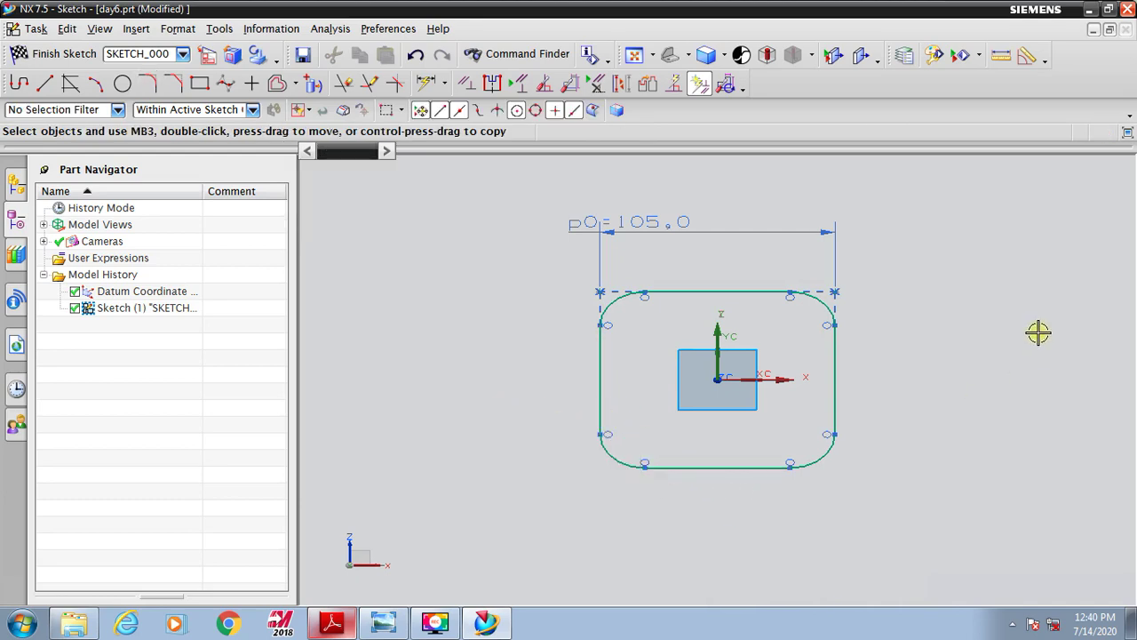
# Consult the flange view in the PDF drawing and sketch a circle about 66 mm in diameter centred on the origin.
pyautogui.click(331, 624)
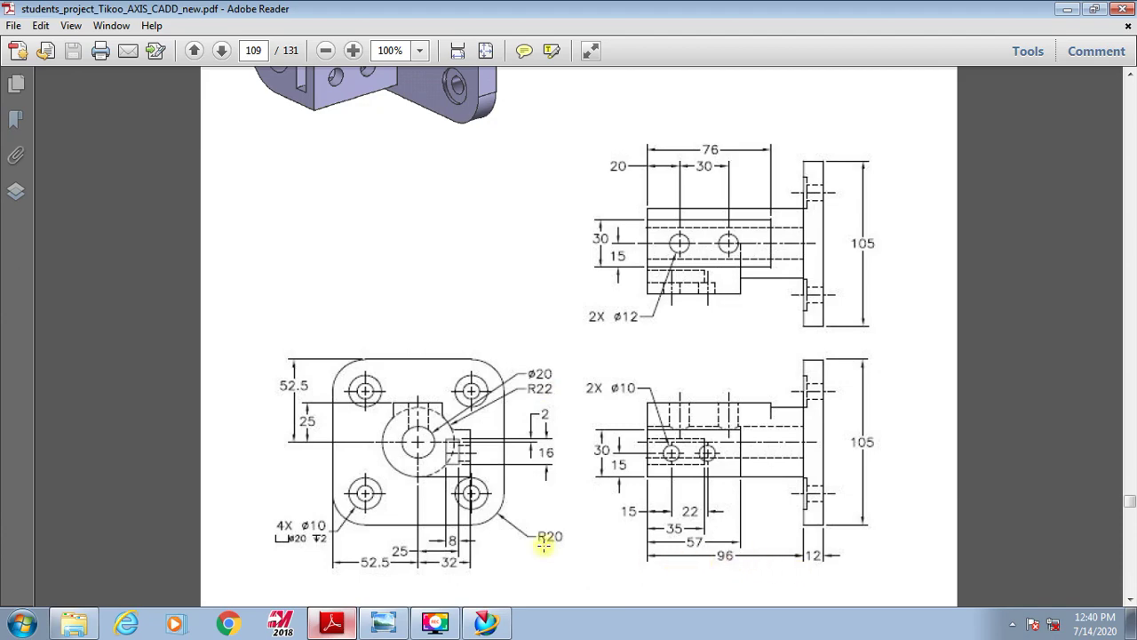
pyautogui.click(486, 621)
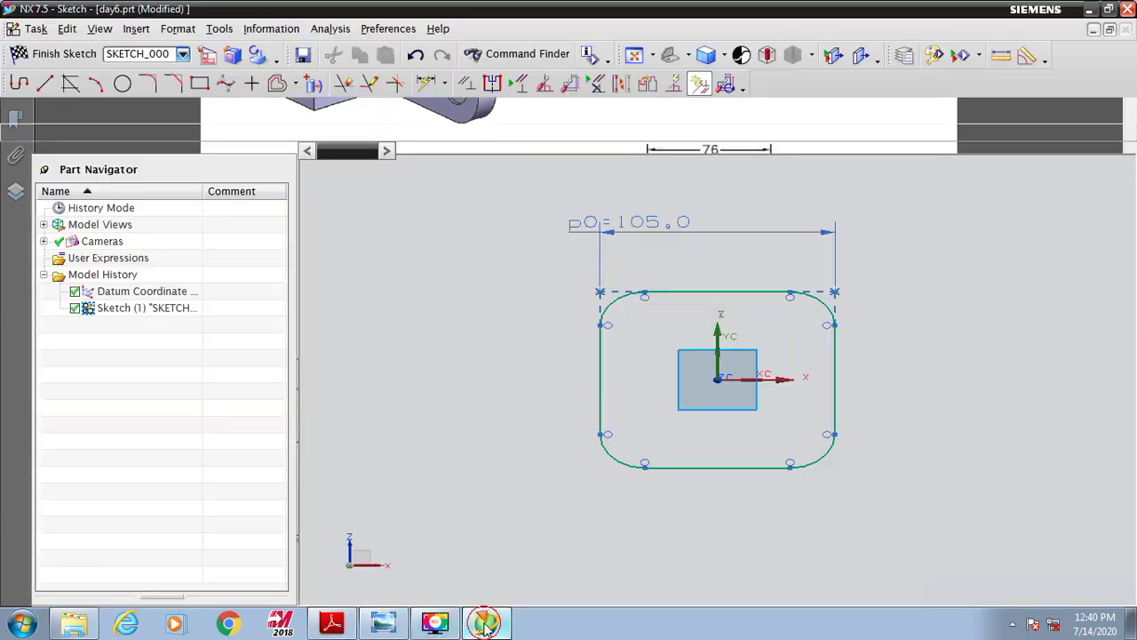
pyautogui.click(127, 83)
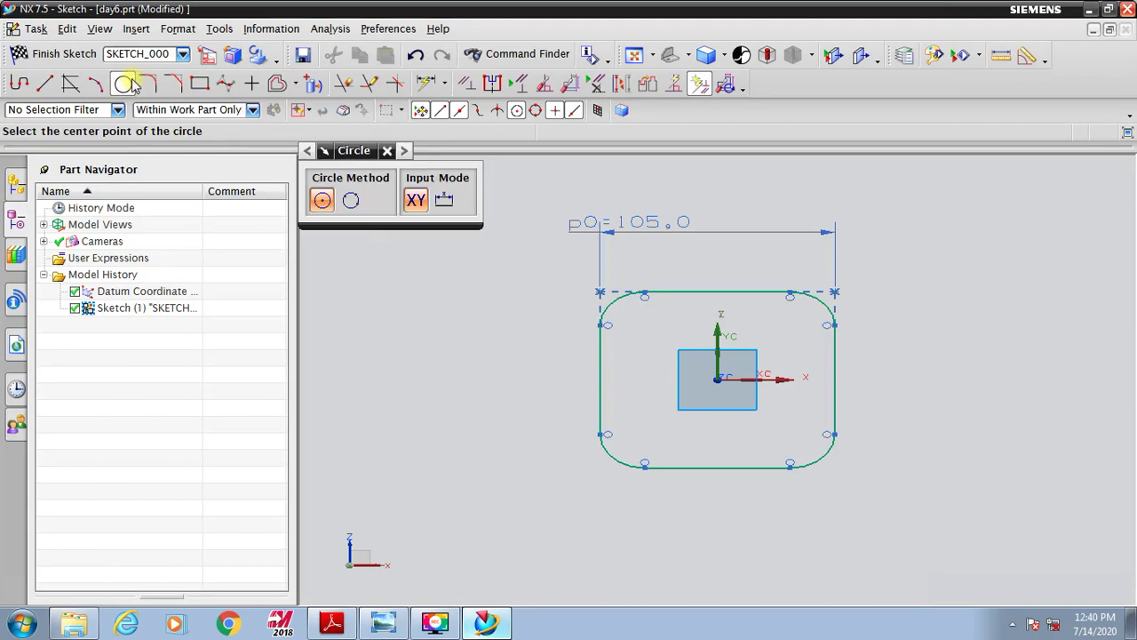
pyautogui.click(717, 379)
pyautogui.click(761, 329)
pyautogui.press('Escape')
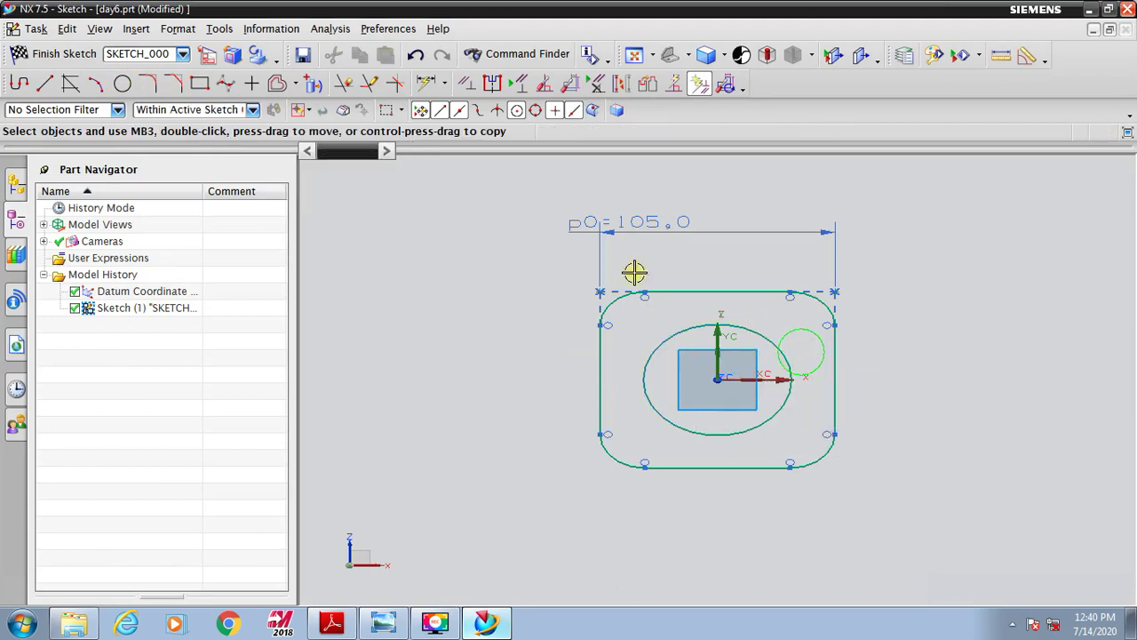
# Set the central circle's diameter to 44 mm and add a radius dimension to the lower-right corner arc.
pyautogui.click(427, 89)
pyautogui.click(743, 328)
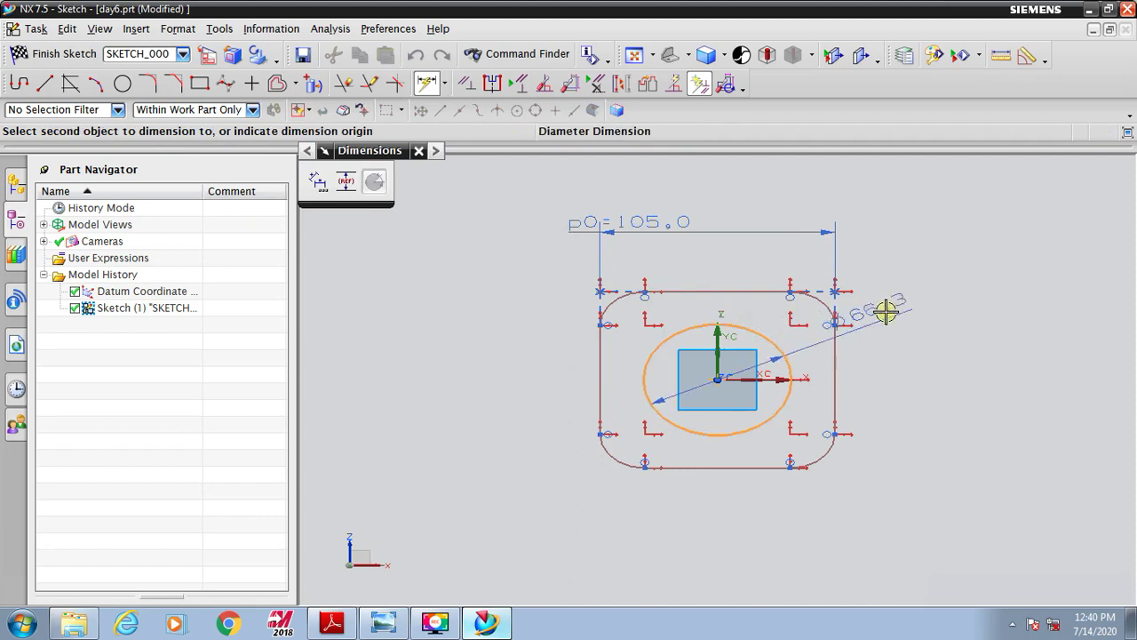
pyautogui.click(935, 307)
pyautogui.write('44')
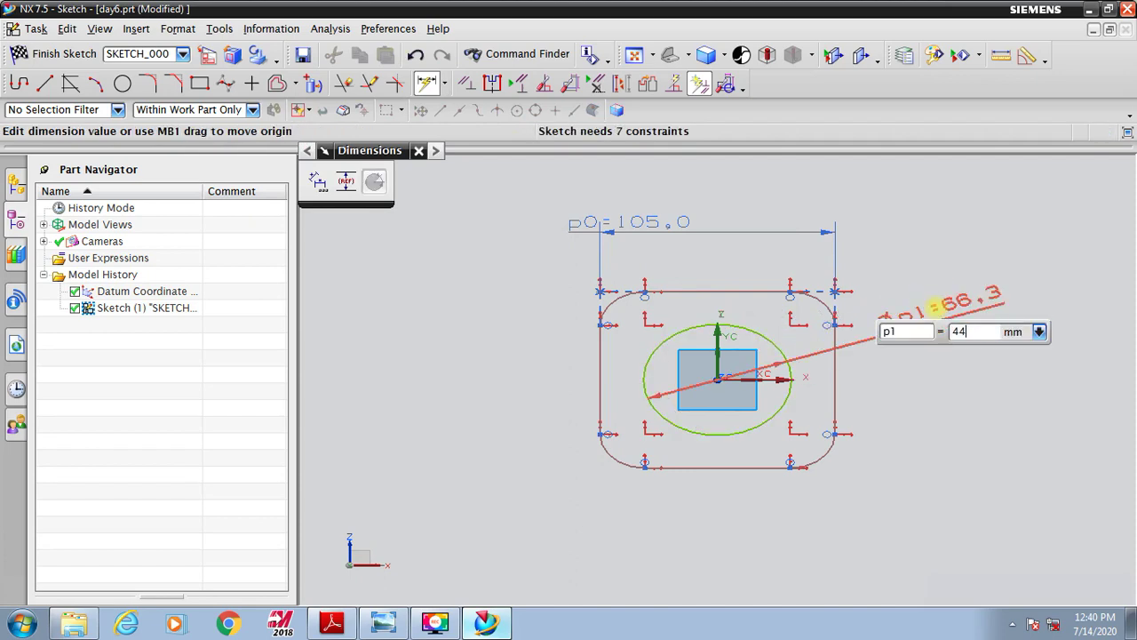
pyautogui.press('Return')
pyautogui.click(828, 449)
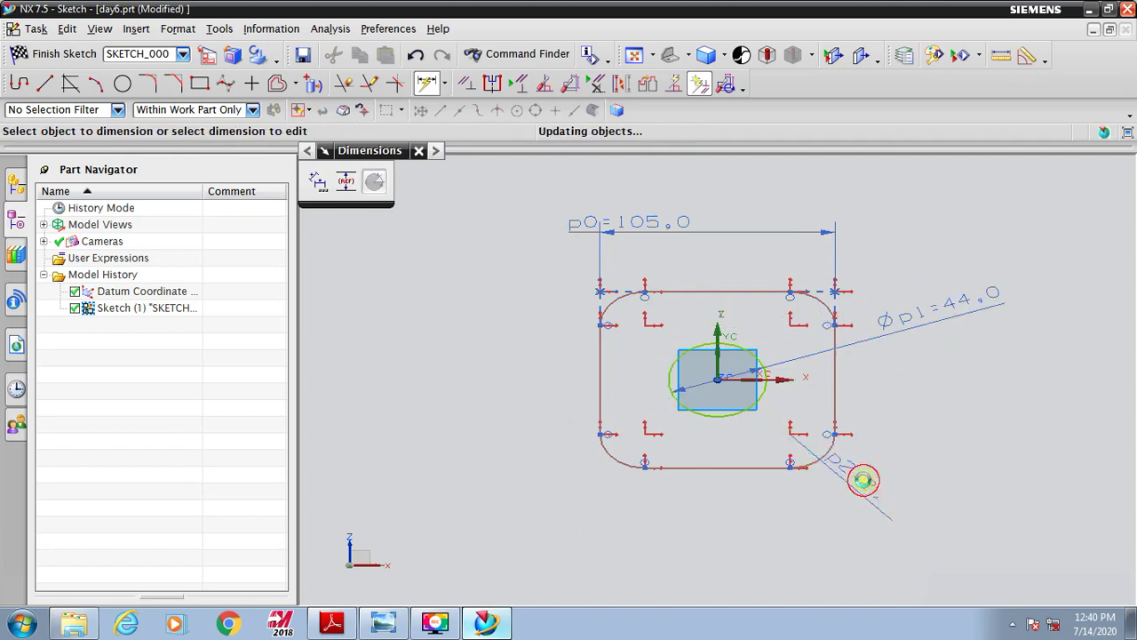
pyautogui.middleClick(863, 477)
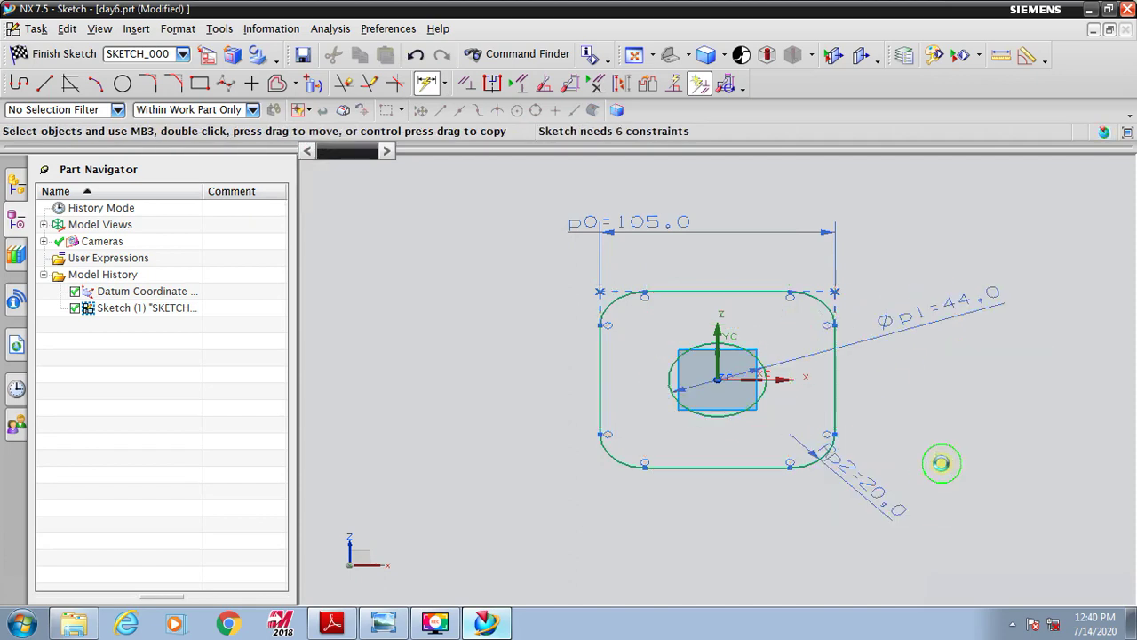
pyautogui.click(465, 82)
pyautogui.click(465, 84)
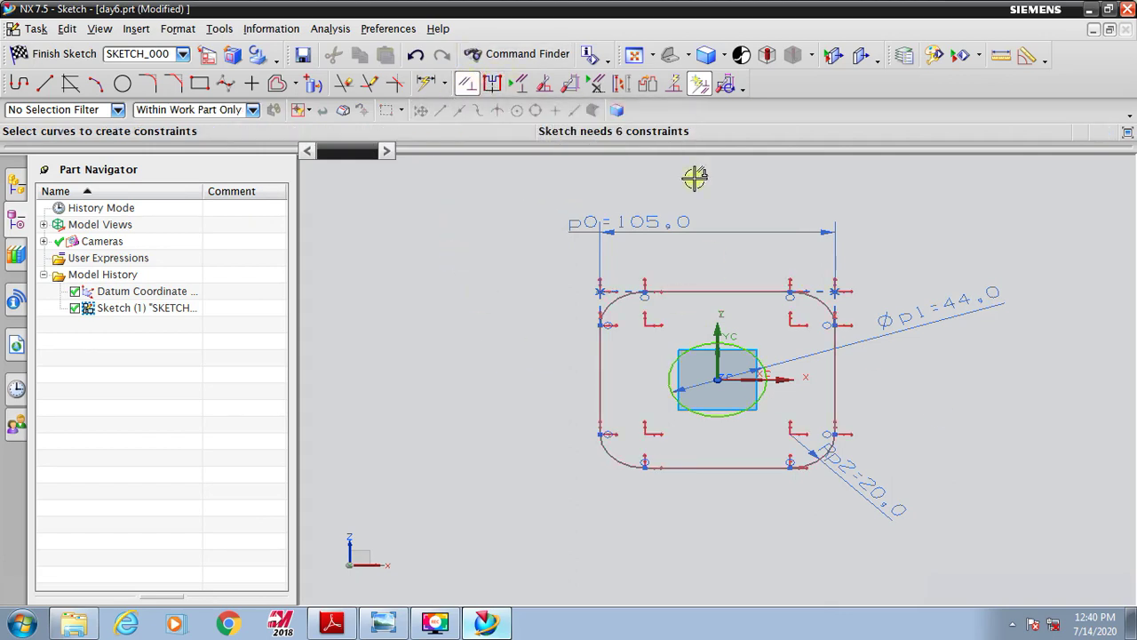
pyautogui.click(426, 82)
pyautogui.press('Escape')
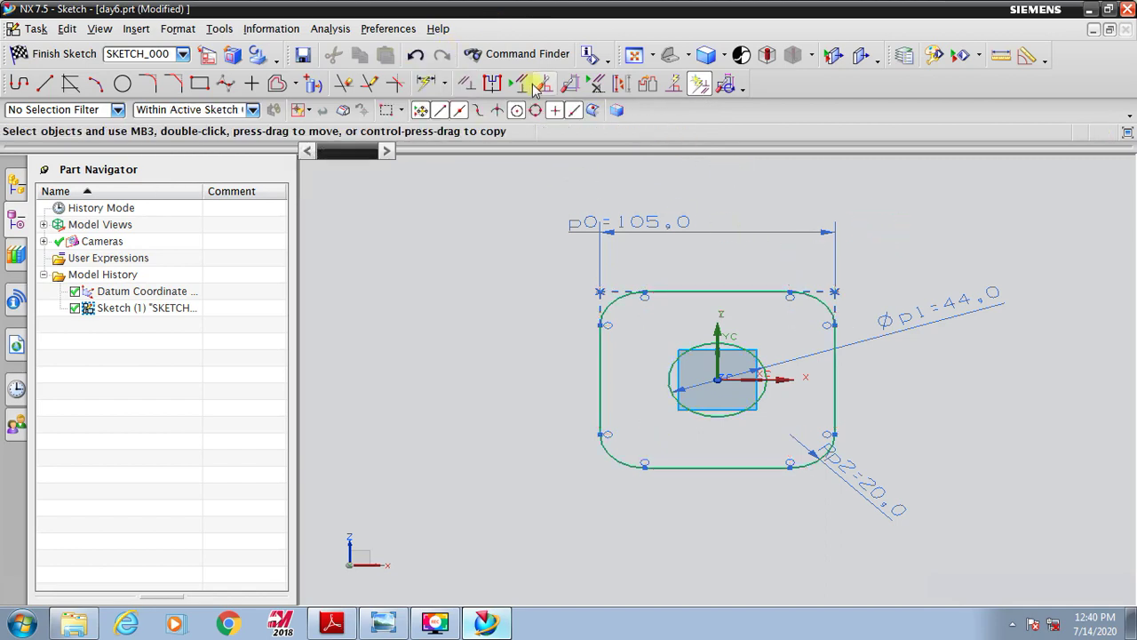
# Apply an equal-radius constraint to the four corner arcs of the flange outline.
pyautogui.click(466, 84)
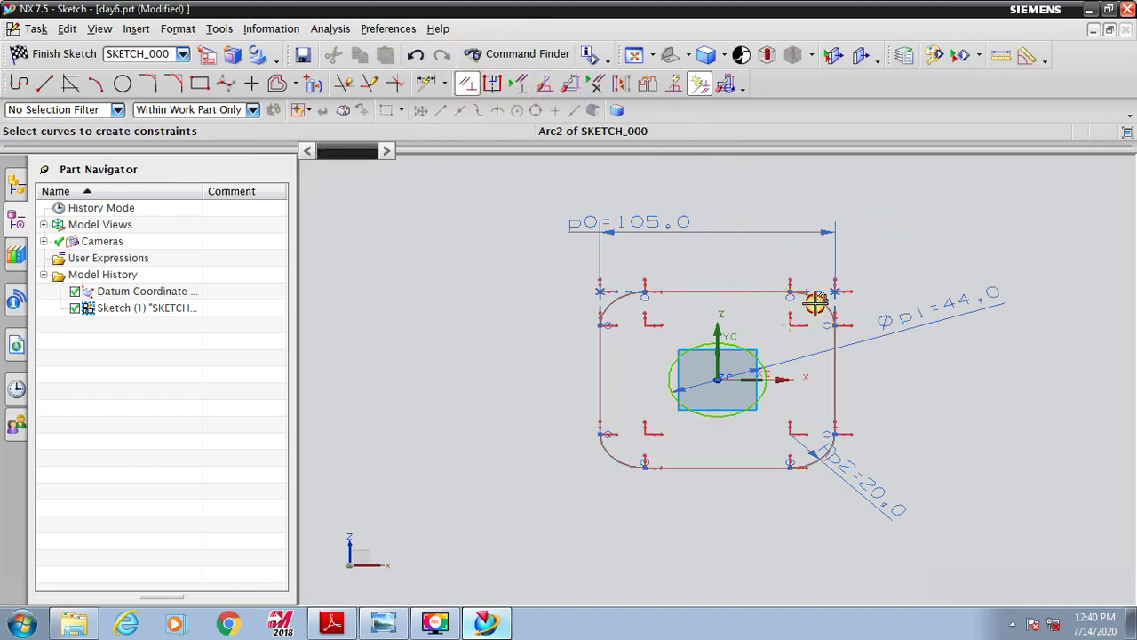
pyautogui.click(834, 449)
pyautogui.click(609, 460)
pyautogui.click(609, 299)
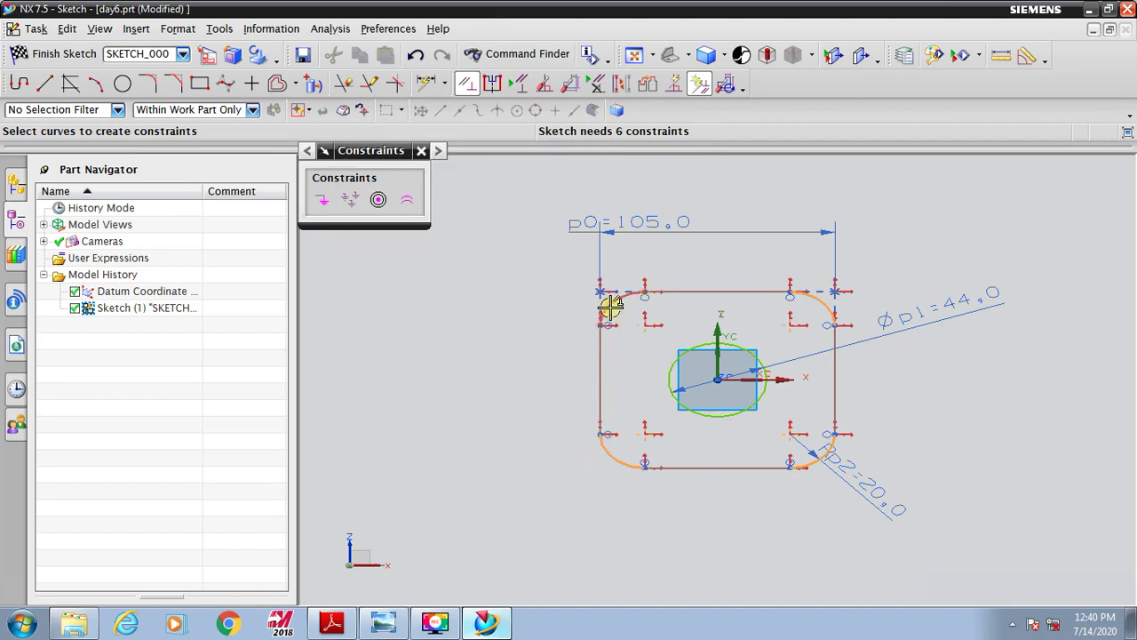
pyautogui.click(406, 199)
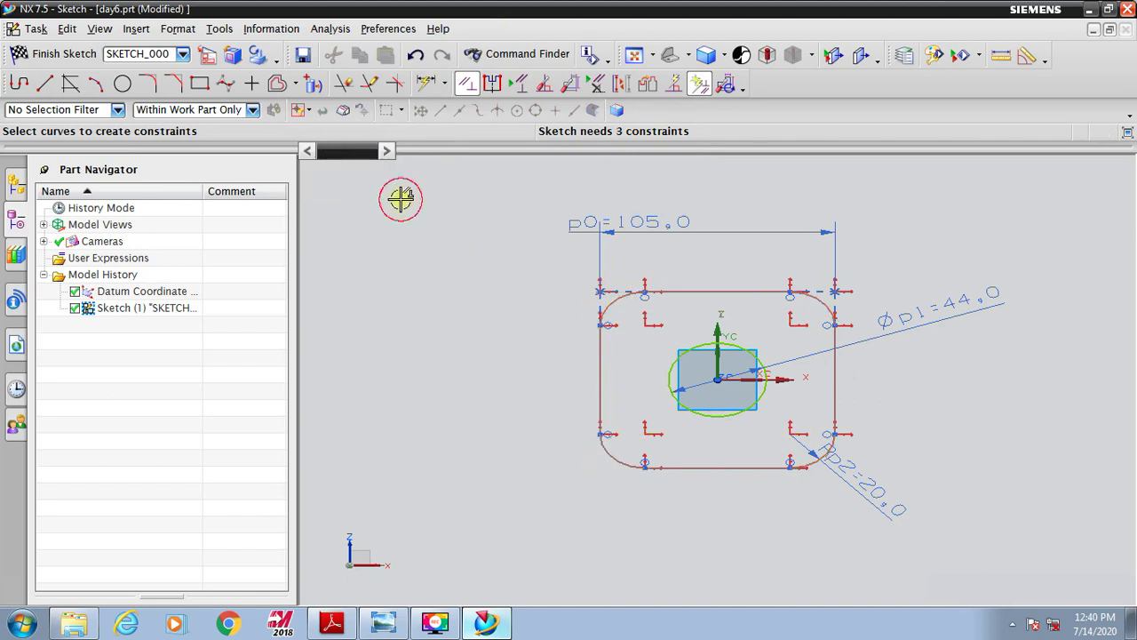
pyautogui.middleClick(464, 304)
# Dimension the length of the flange outline's left straight edge.
pyautogui.click(426, 82)
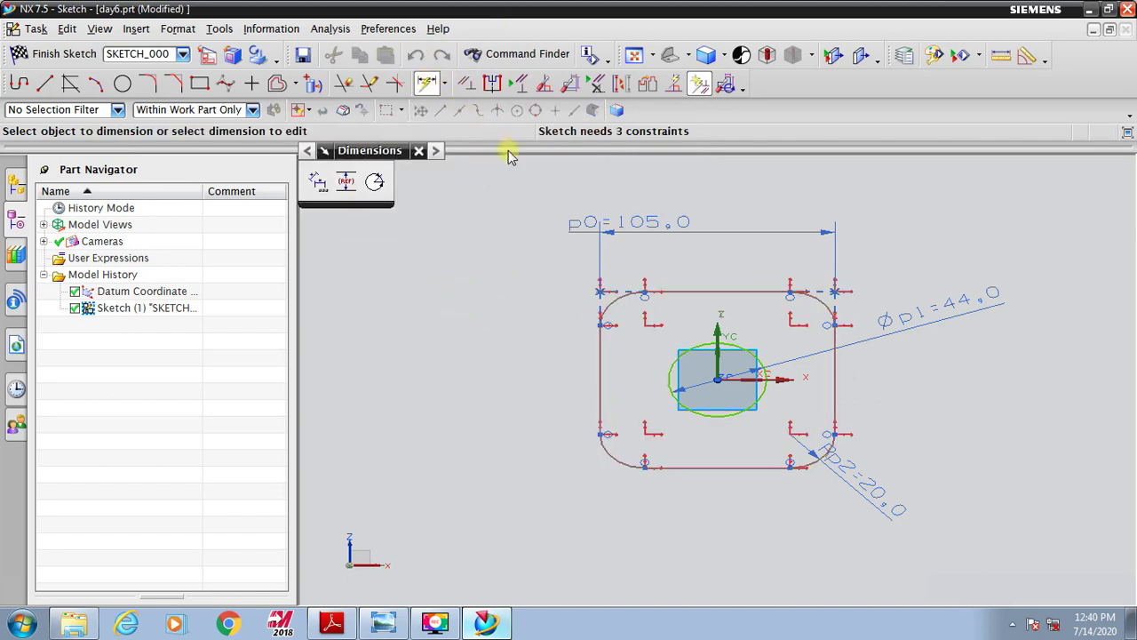
pyautogui.click(611, 363)
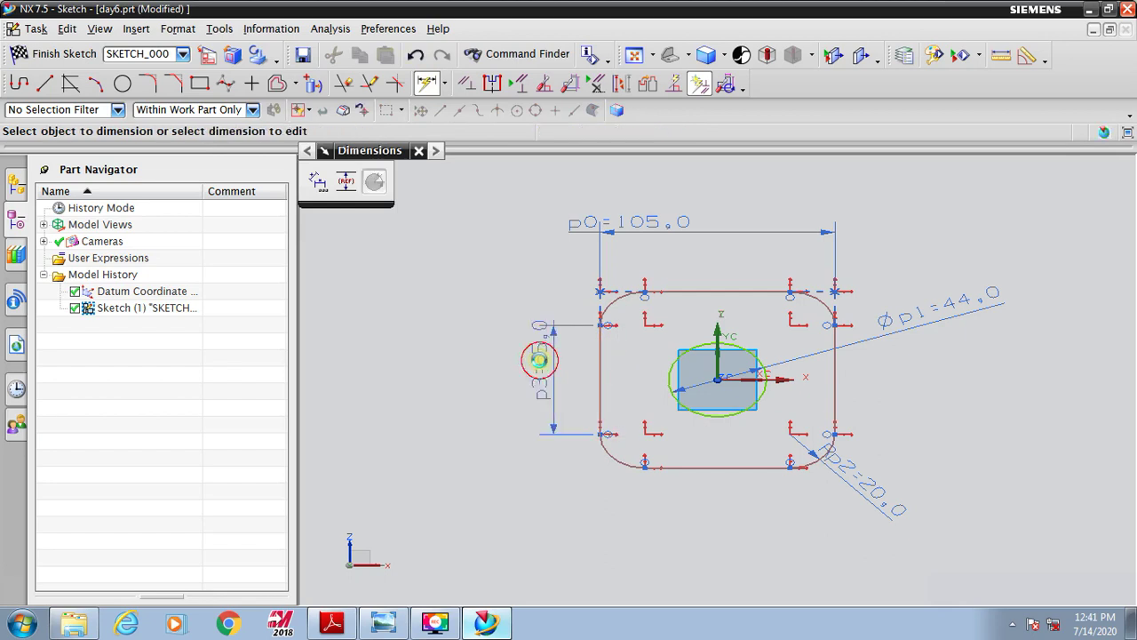
pyautogui.click(538, 355)
# Try to dimension the length of the flange outline's lower straight edge, and delete that dimension.
pyautogui.click(706, 464)
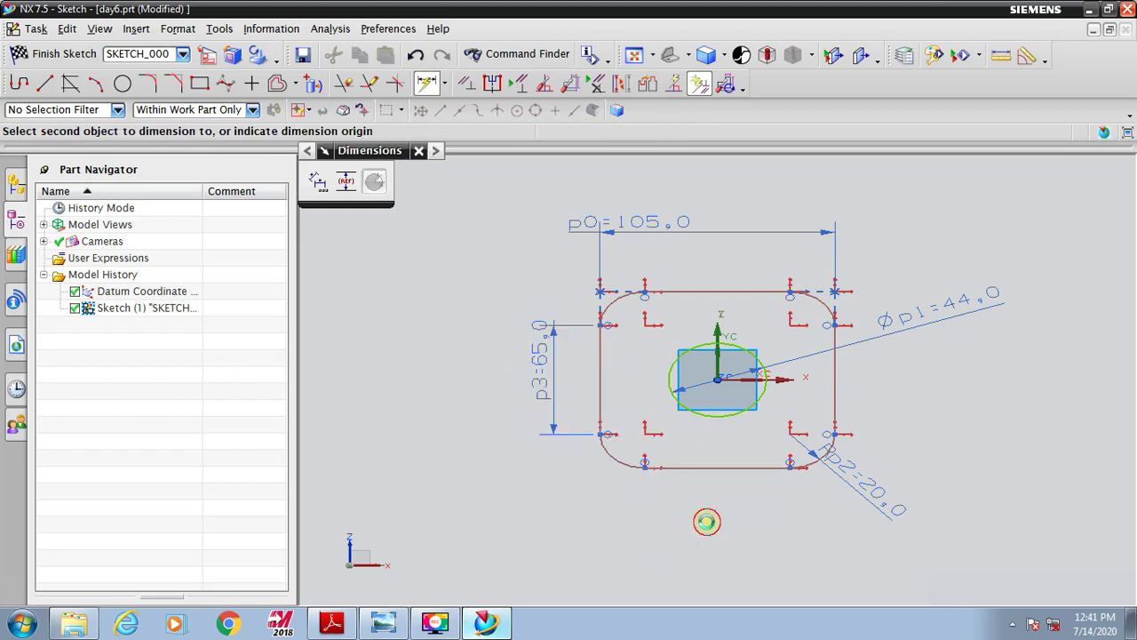
pyautogui.click(707, 532)
pyautogui.middleClick(776, 524)
pyautogui.click(760, 518)
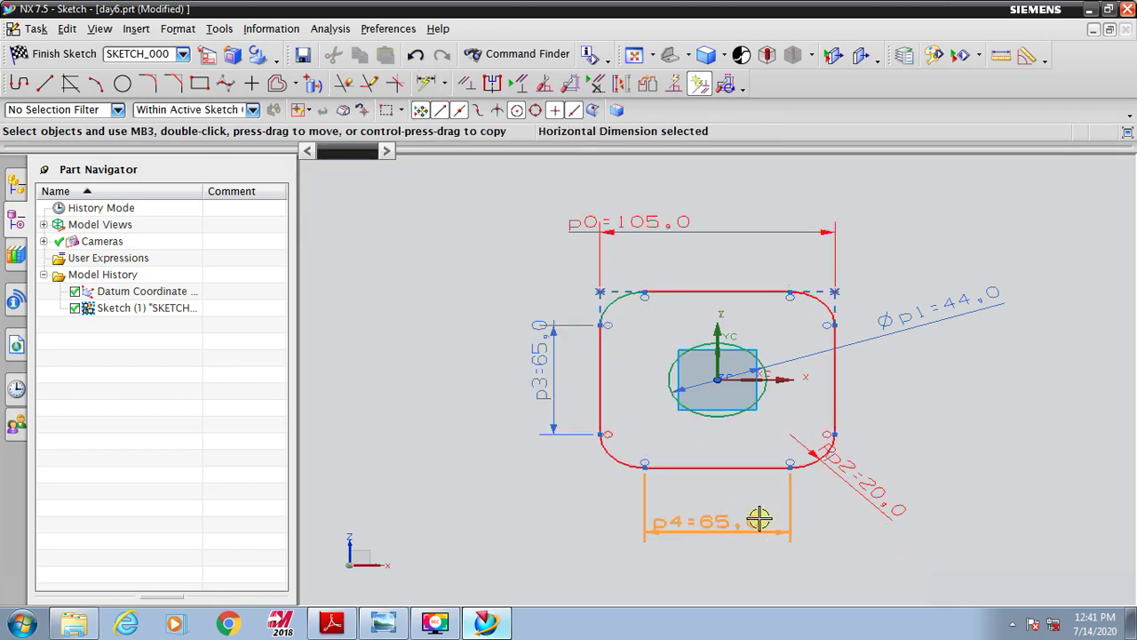
pyautogui.press('Delete')
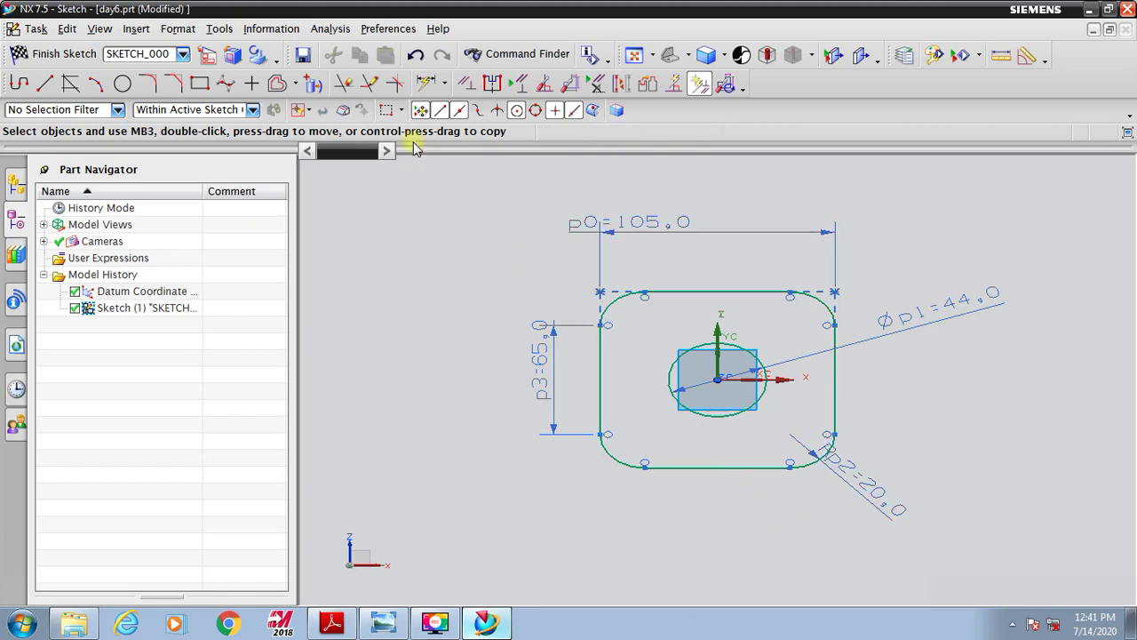
# Dimension the horizontal distance from the flange outline's left edge to the vertical sketch axis.
pyautogui.click(438, 87)
pyautogui.click(602, 358)
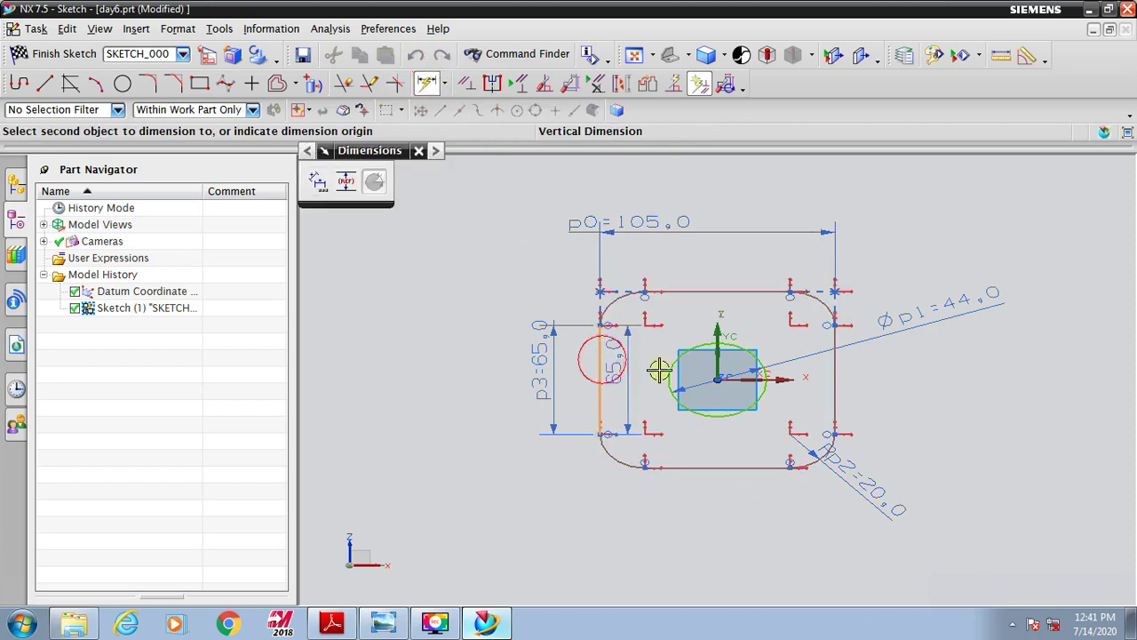
pyautogui.click(718, 359)
pyautogui.click(698, 262)
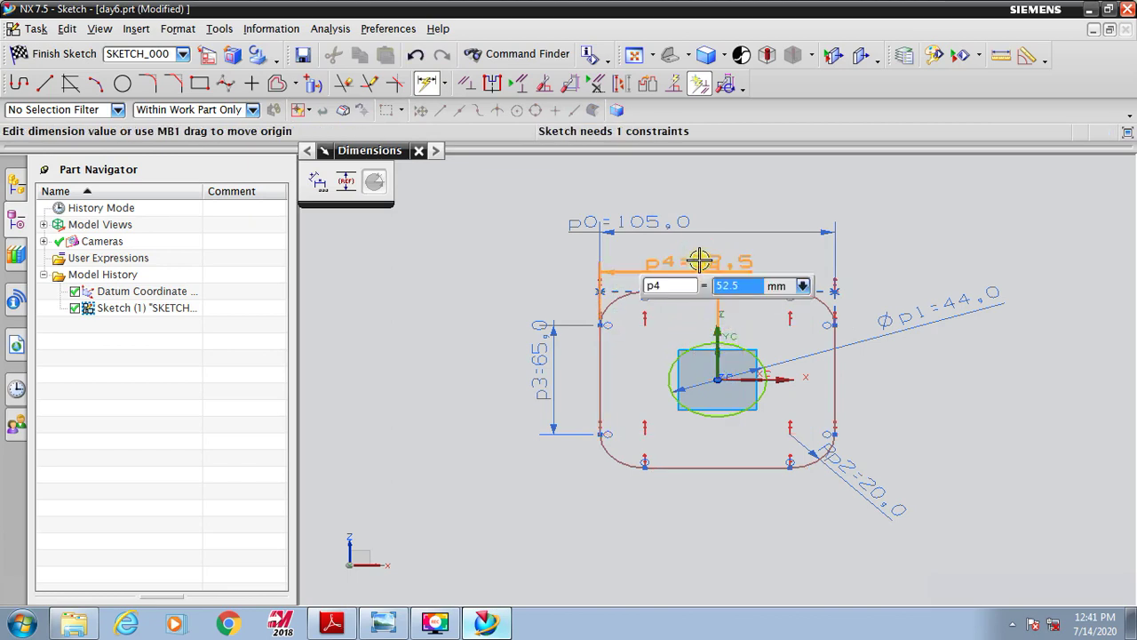
pyautogui.middleClick(926, 360)
# Dimension the vertical distance from the flange outline's upper edge to the horizontal sketch axis, and finish the sketch.
pyautogui.click(438, 82)
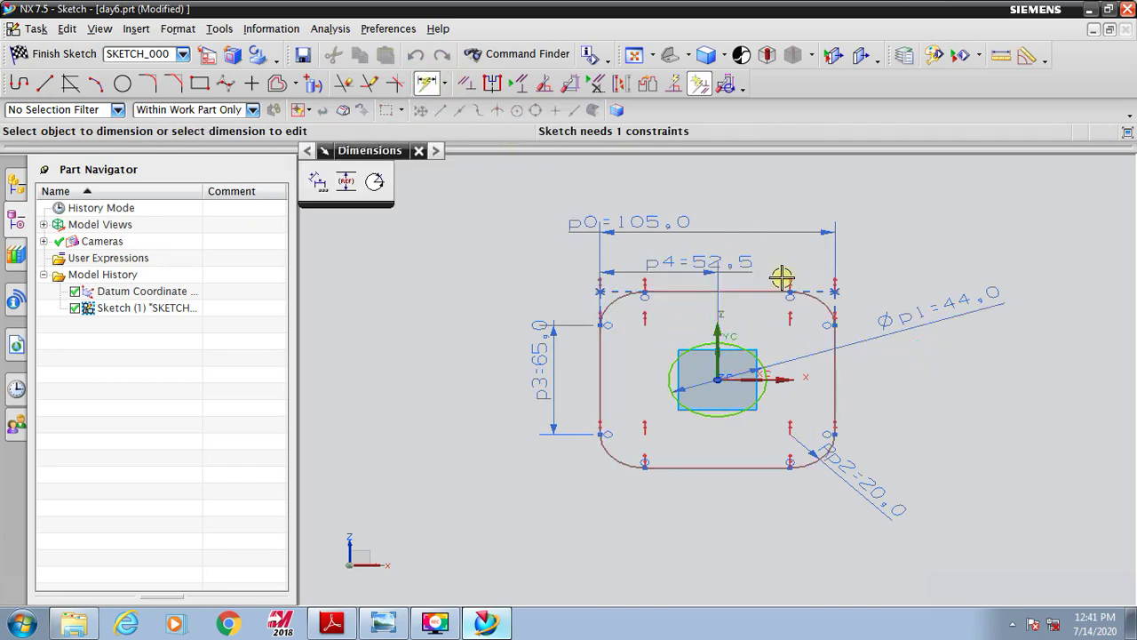
pyautogui.click(705, 290)
pyautogui.click(730, 380)
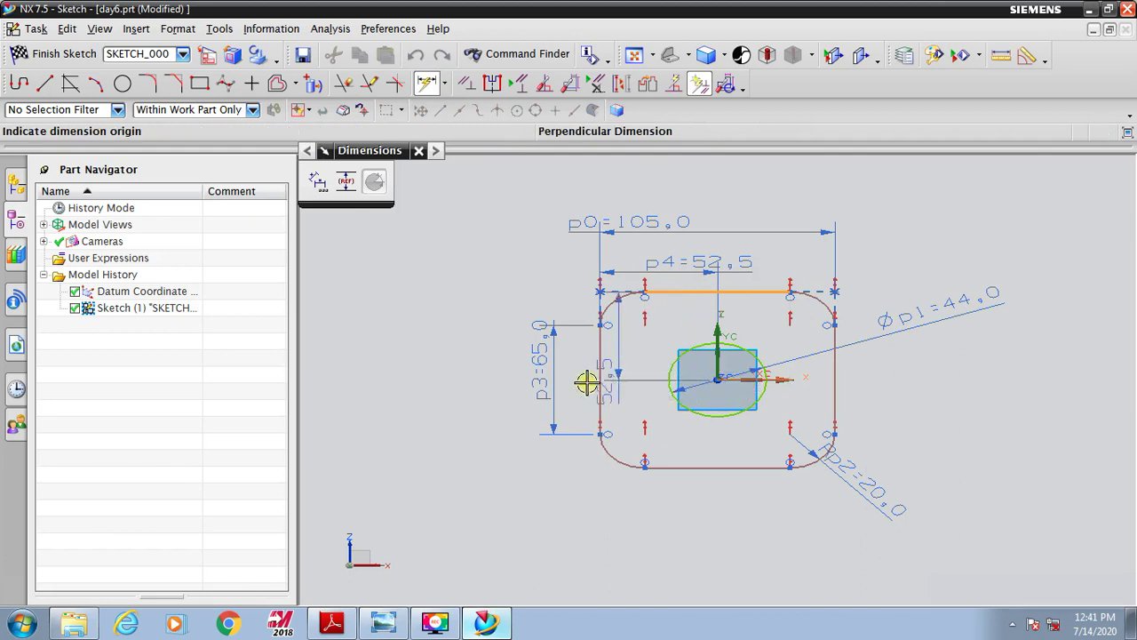
pyautogui.click(579, 381)
pyautogui.middleClick(540, 470)
pyautogui.click(1031, 476)
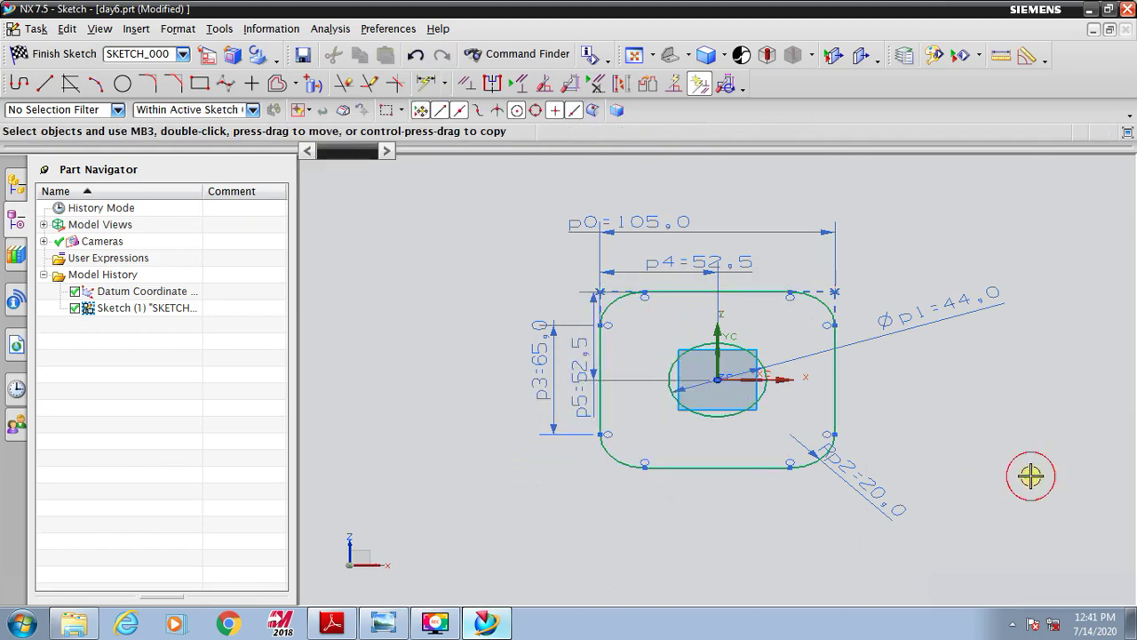
pyautogui.click(59, 56)
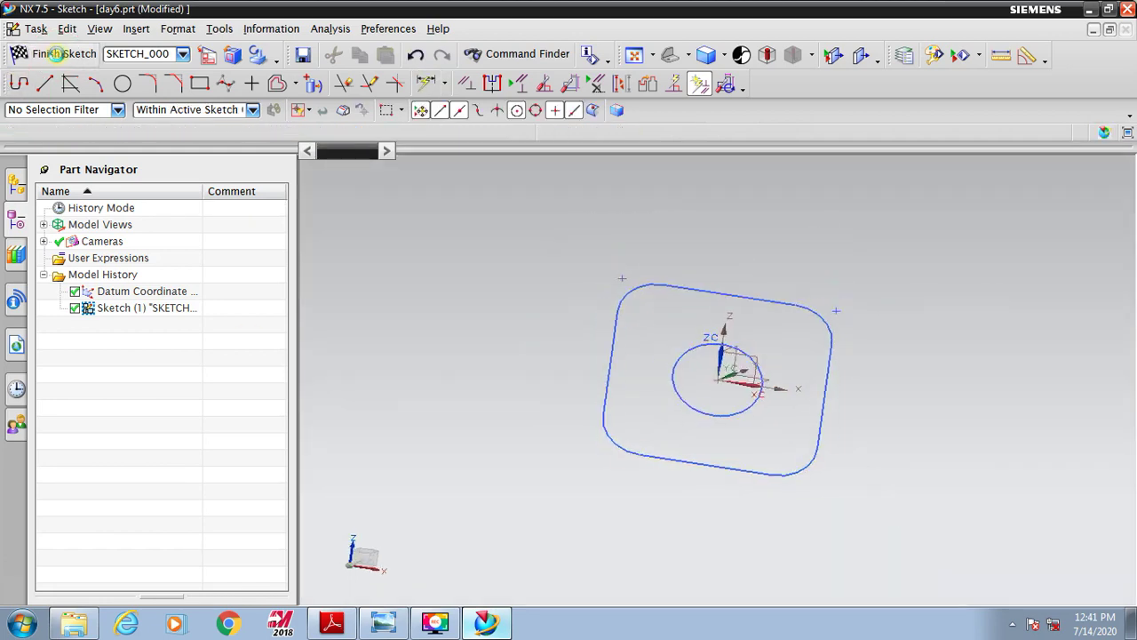
# Extrude the rounded flange outline 12 mm in the reversed direction, checking the thickness in the PDF drawing.
pyautogui.click(54, 82)
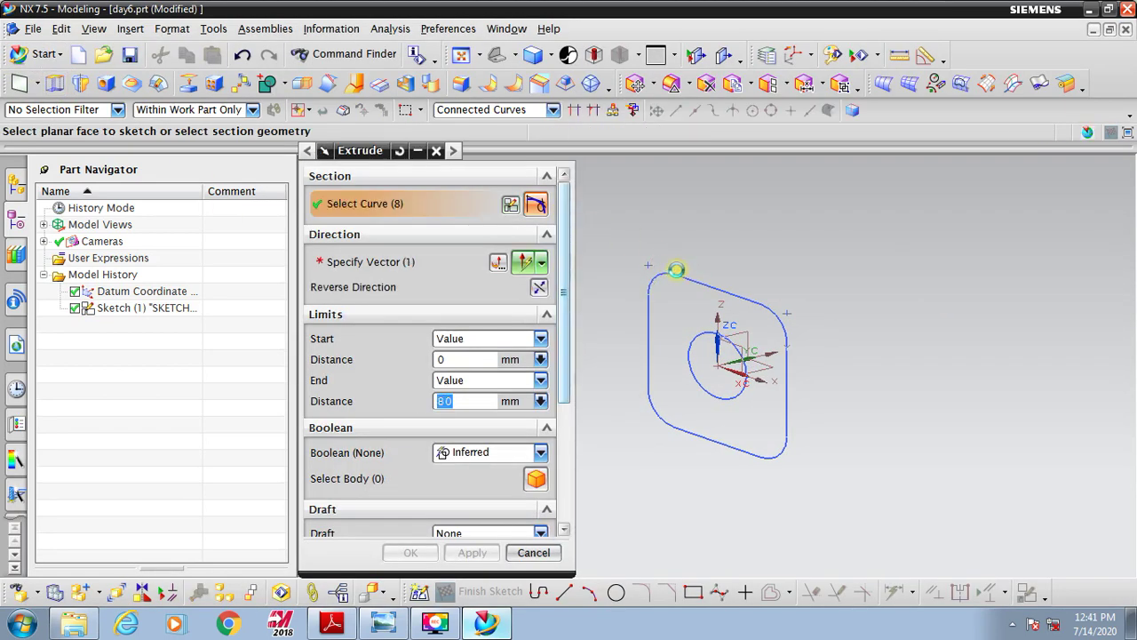
pyautogui.click(705, 442)
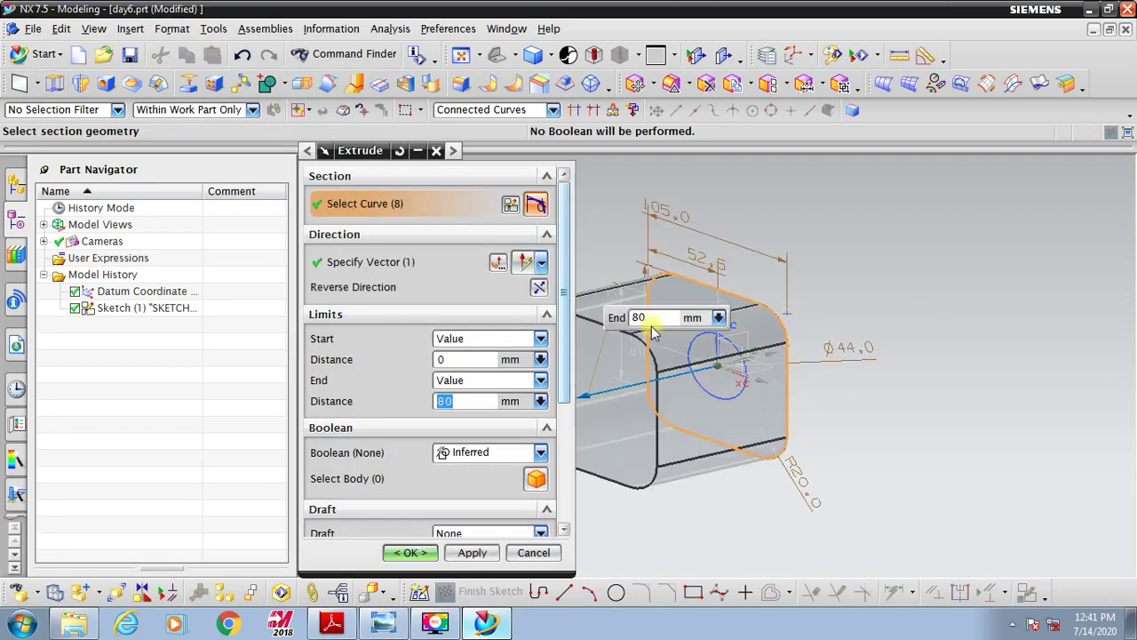
pyautogui.click(539, 293)
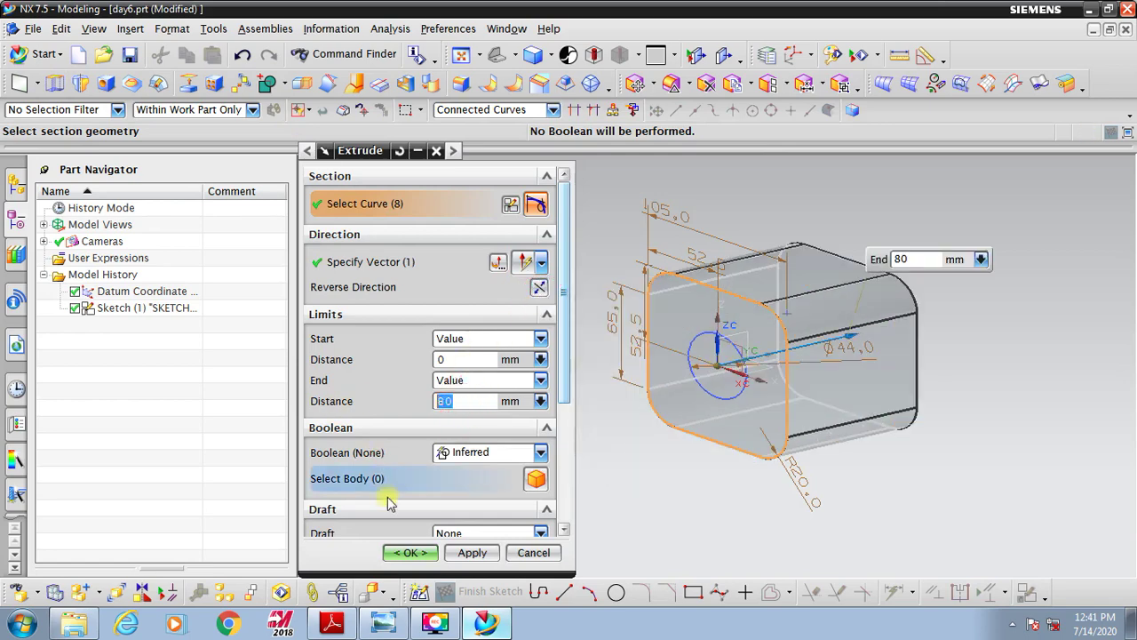
pyautogui.click(338, 625)
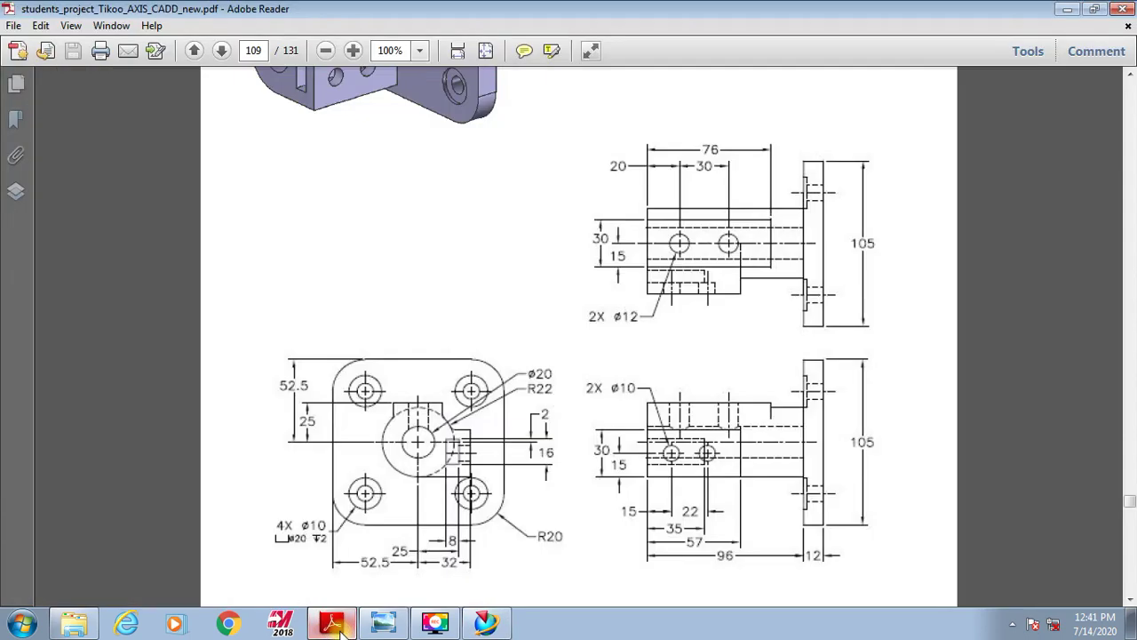
pyautogui.click(486, 623)
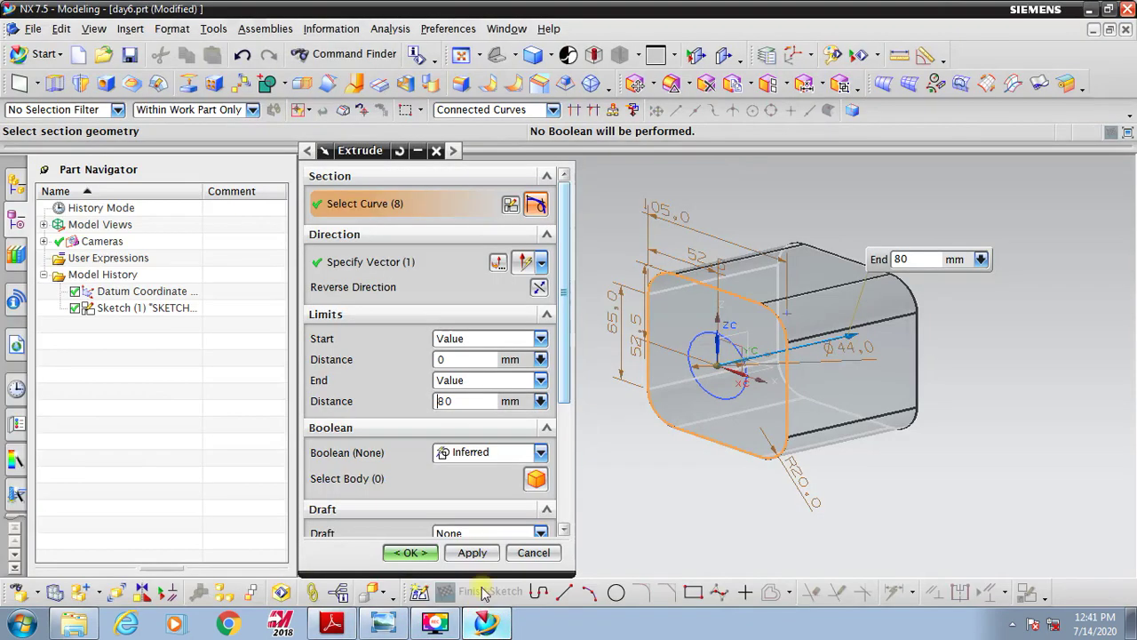
pyautogui.moveTo(470, 401); pyautogui.dragTo(331, 401)
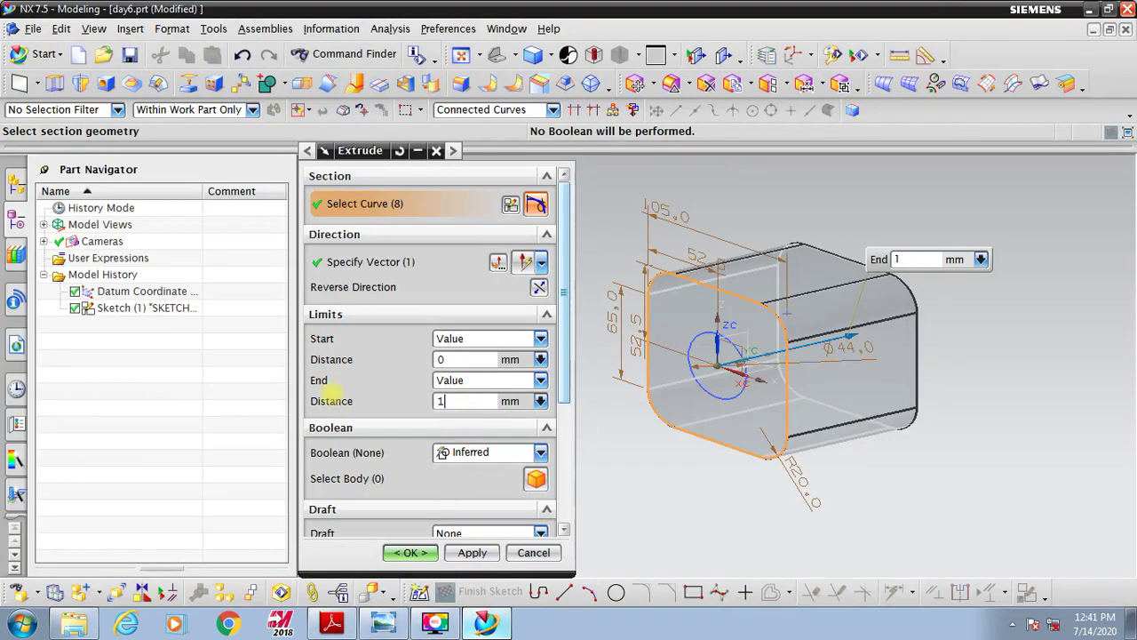
pyautogui.press('Return')
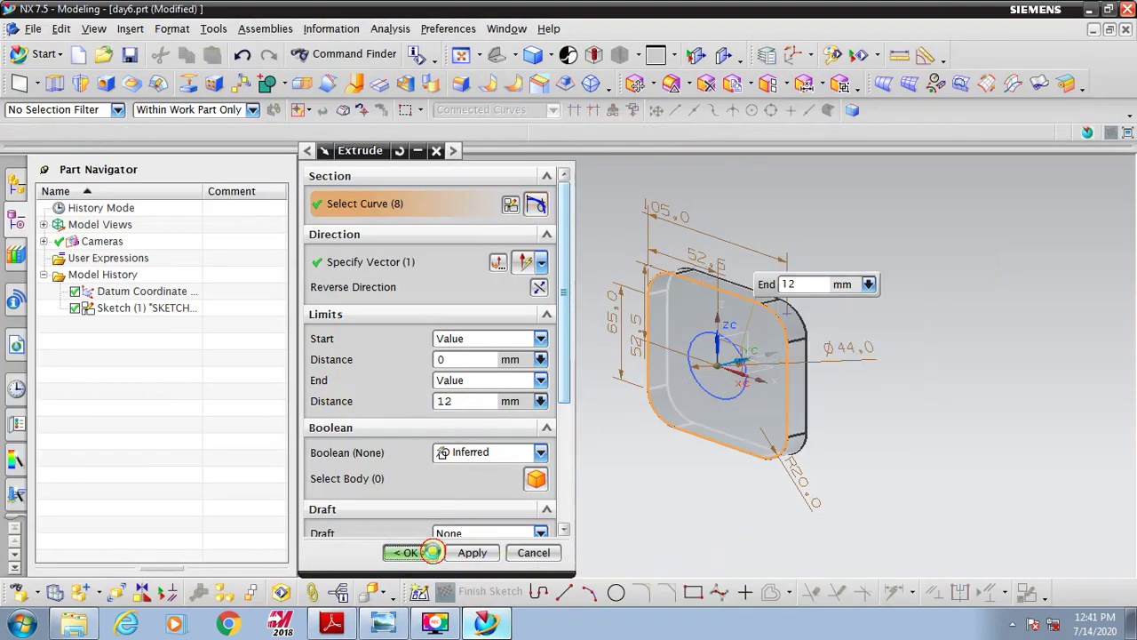
pyautogui.click(410, 552)
# Extrude the central circle 96 mm outward from the flange, checking the length in the drawing, and unite it with the flange body.
pyautogui.click(54, 83)
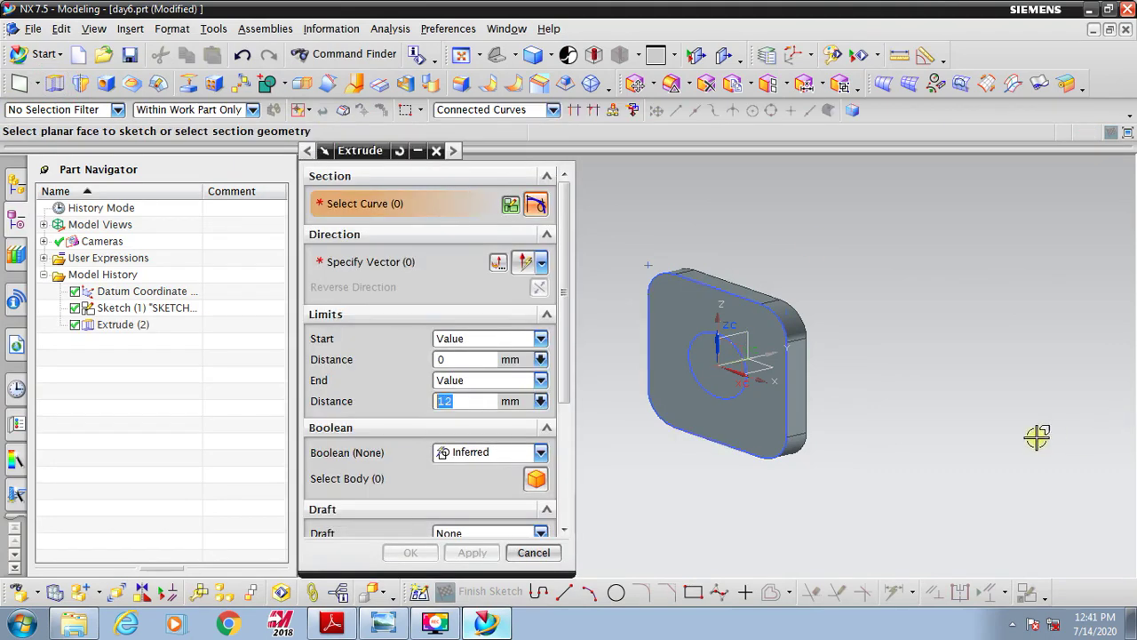
pyautogui.click(743, 380)
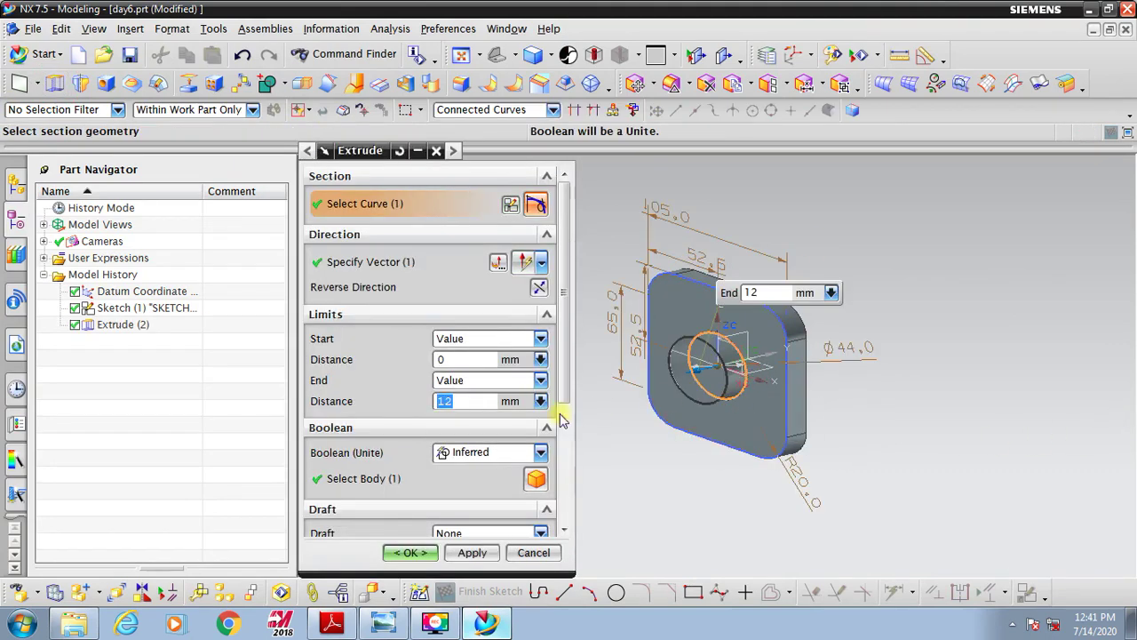
pyautogui.click(334, 623)
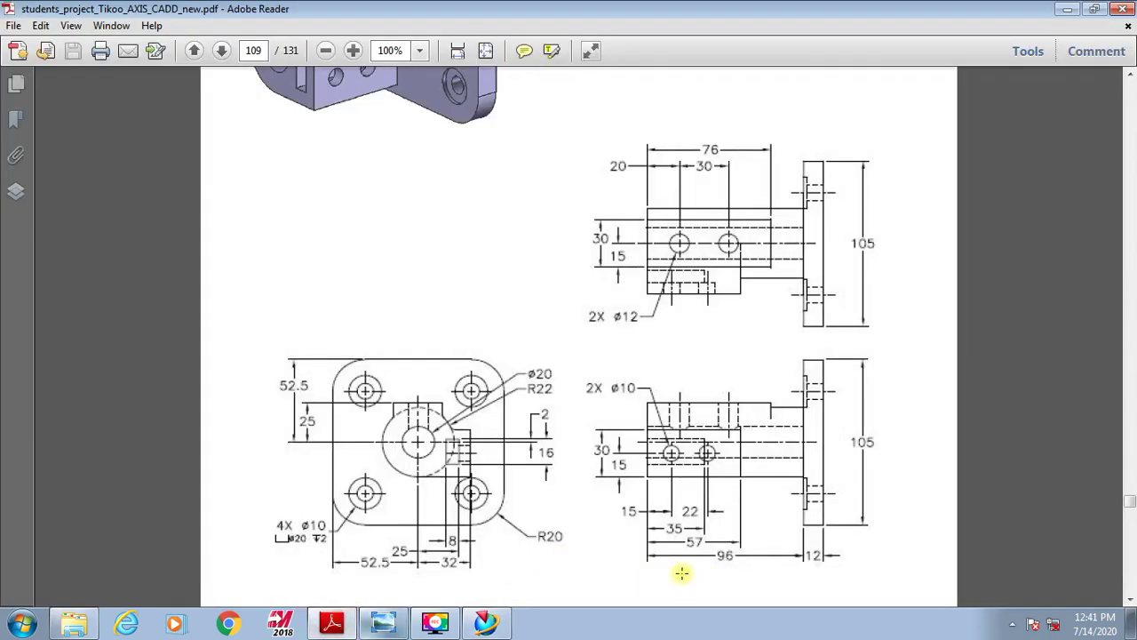
pyautogui.click(486, 622)
pyautogui.click(455, 381)
pyautogui.click(481, 401)
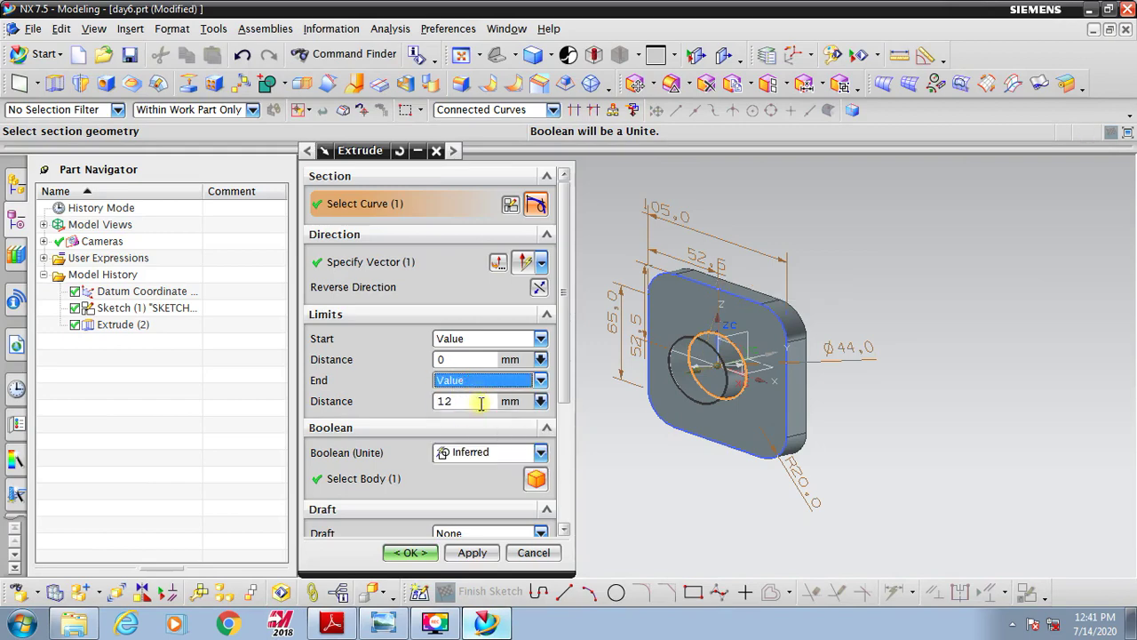
pyautogui.click(455, 404)
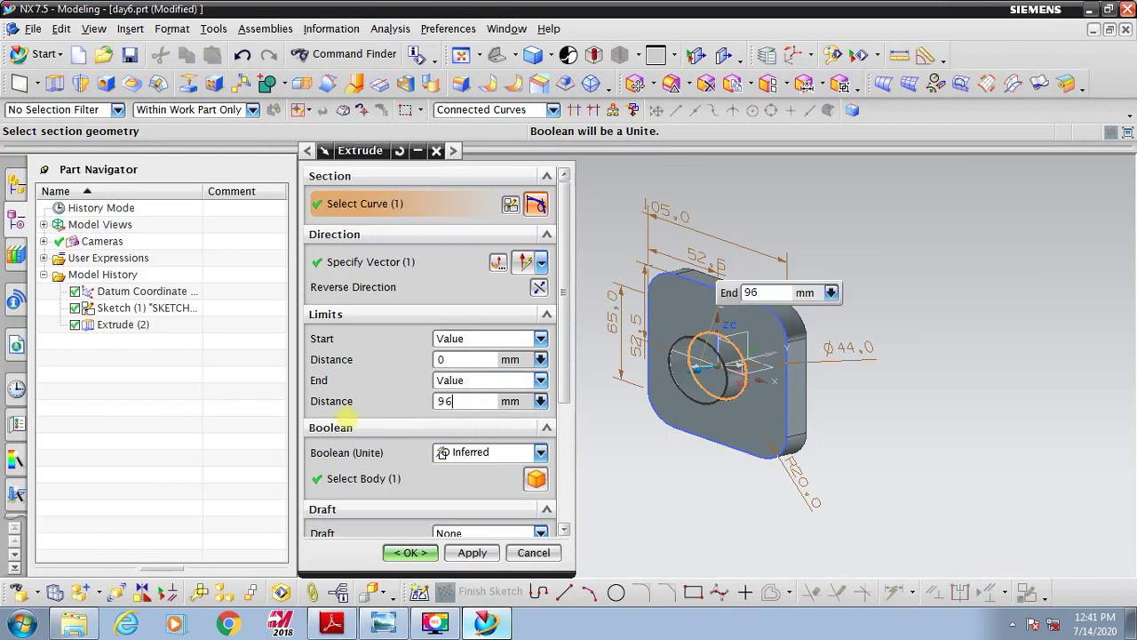
pyautogui.click(462, 453)
pyautogui.click(459, 494)
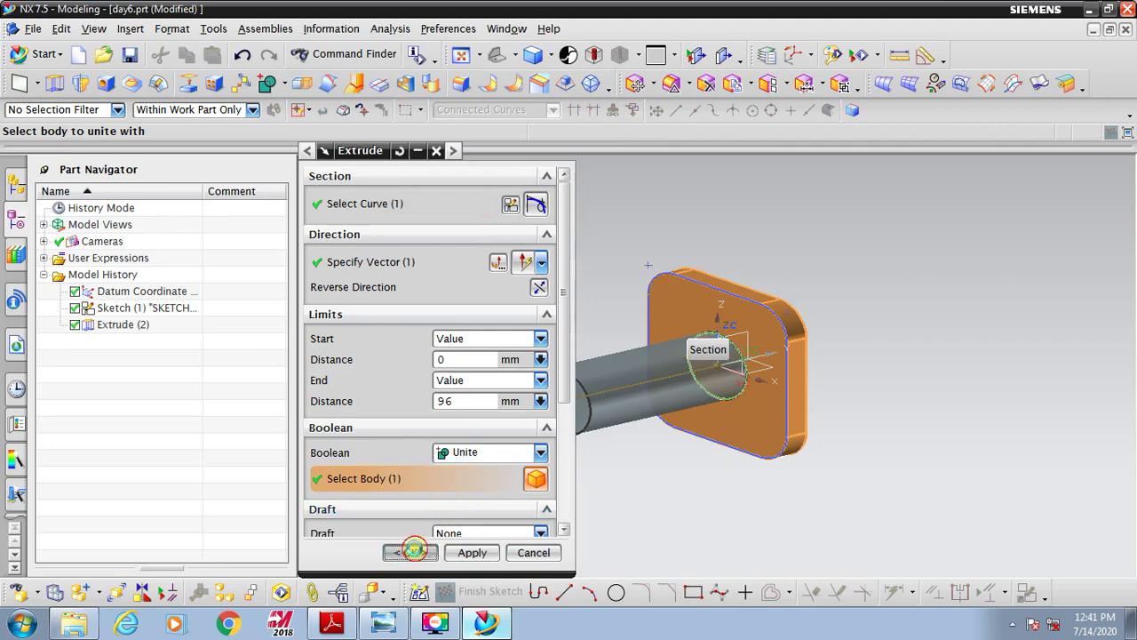
pyautogui.click(407, 552)
# Hide the flange sketch so only the solid body and datum system are shown.
pyautogui.click(786, 380)
pyautogui.rightClick(786, 380)
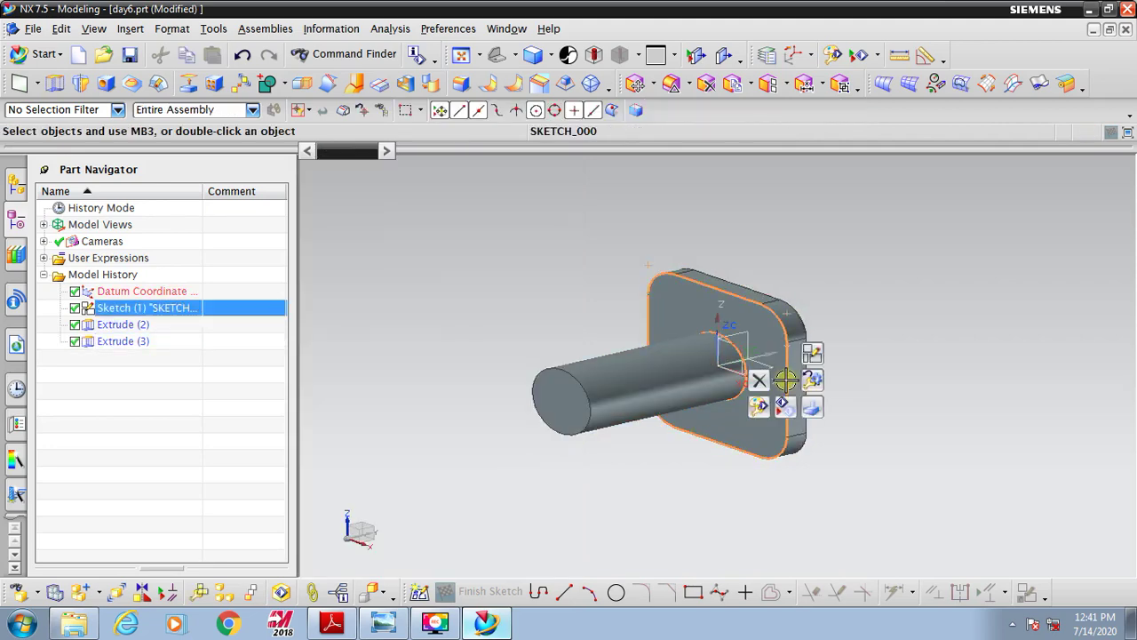
pyautogui.click(787, 406)
pyautogui.moveTo(729, 442); pyautogui.dragTo(736, 394, button='middle')
pyautogui.click(692, 385)
pyautogui.press('Escape')
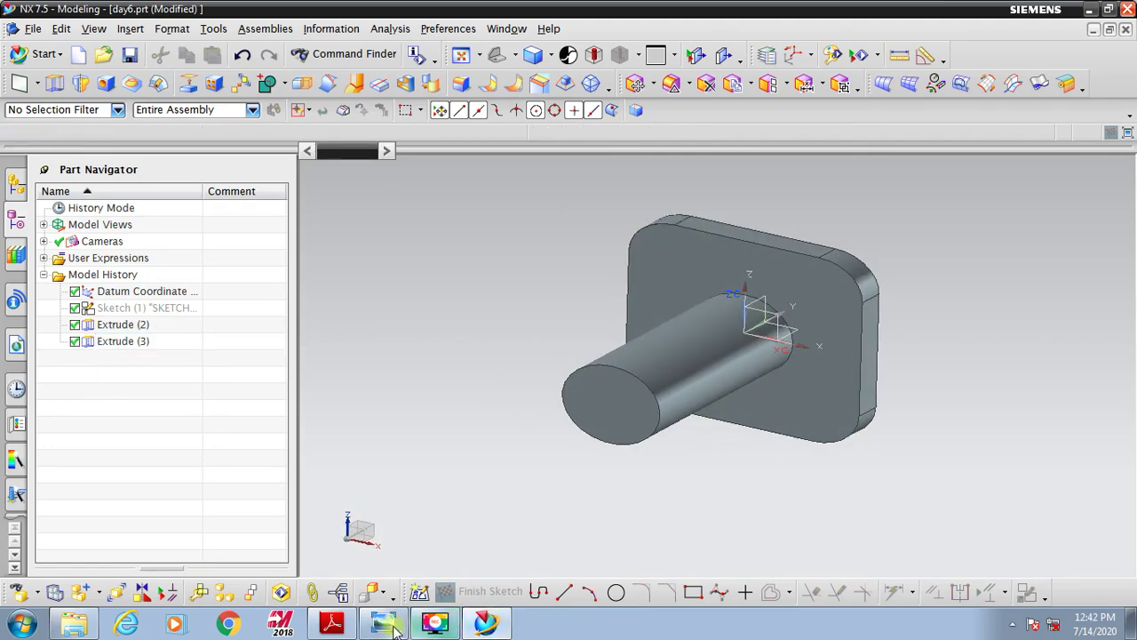
# Check the hole dimensions on page 109 of the PDF drawing, and start the Hole command in NX.
pyautogui.click(331, 623)
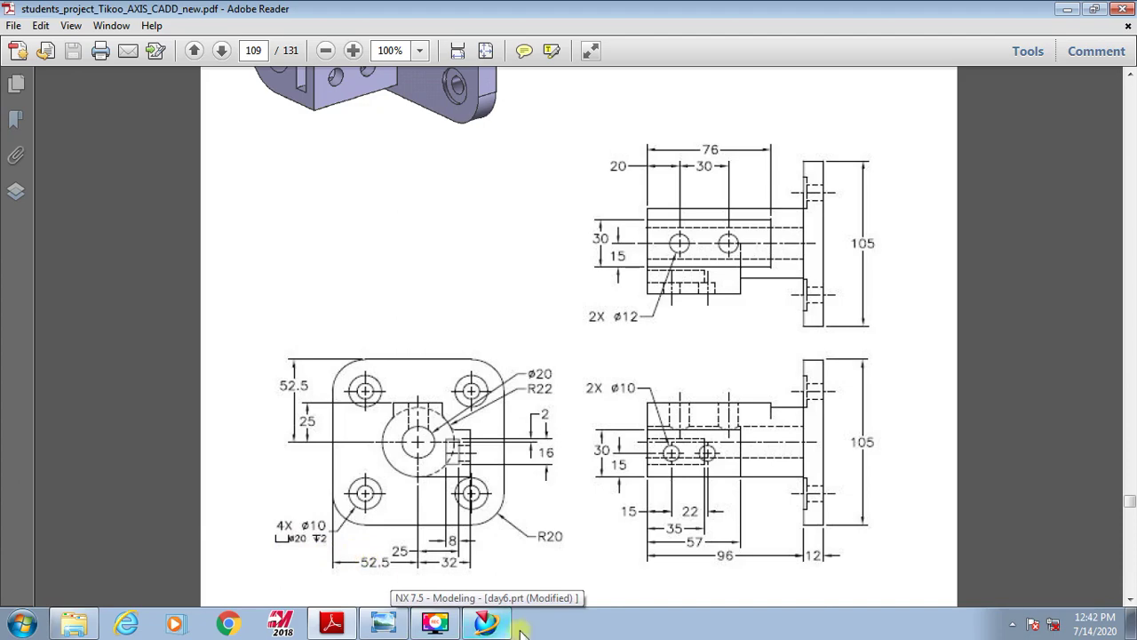
pyautogui.click(490, 625)
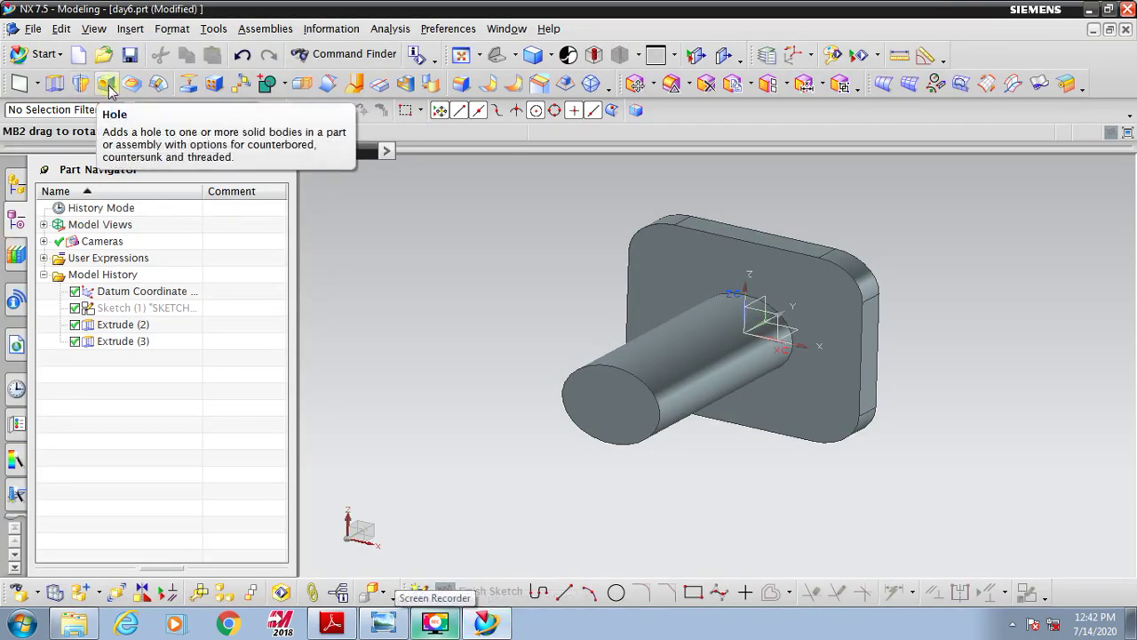
pyautogui.click(131, 29)
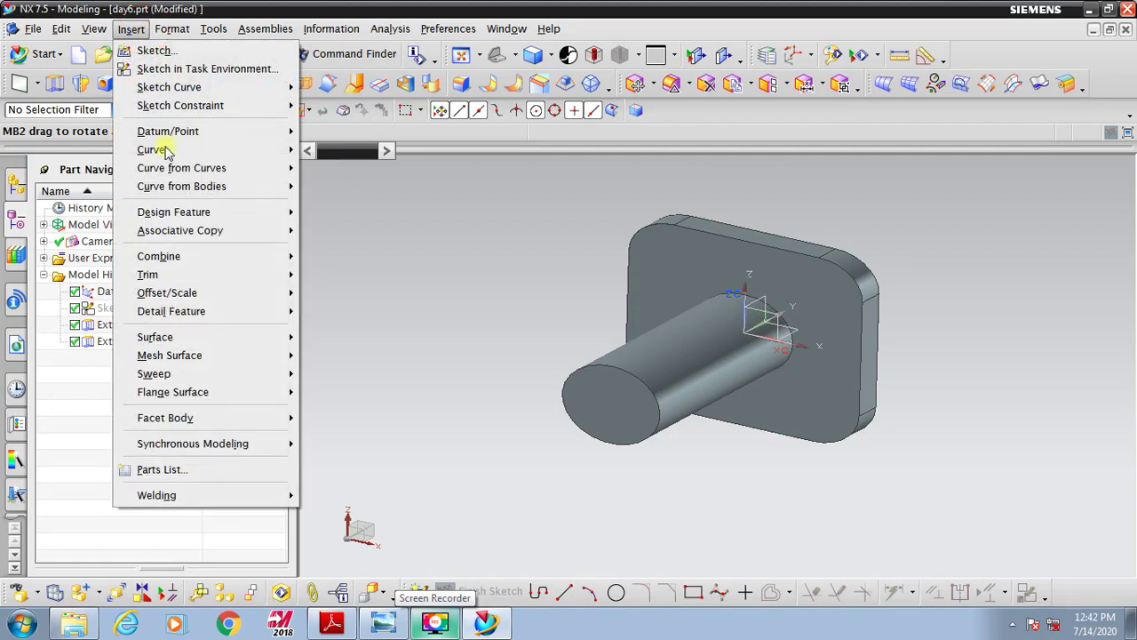
pyautogui.moveTo(243, 242)
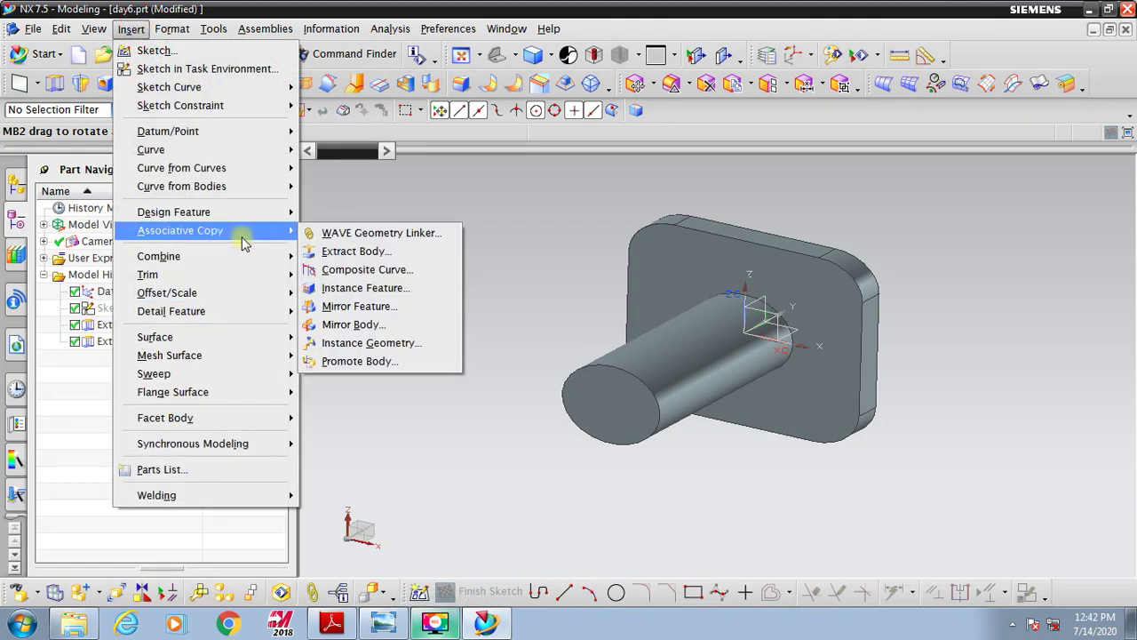
pyautogui.moveTo(242, 214)
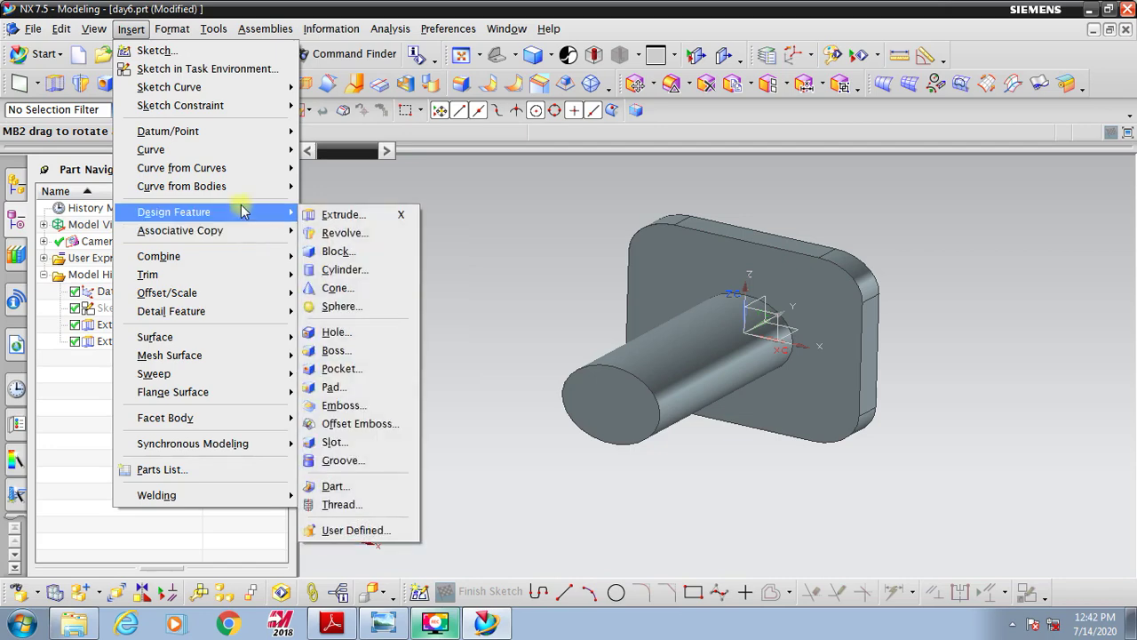
pyautogui.click(330, 332)
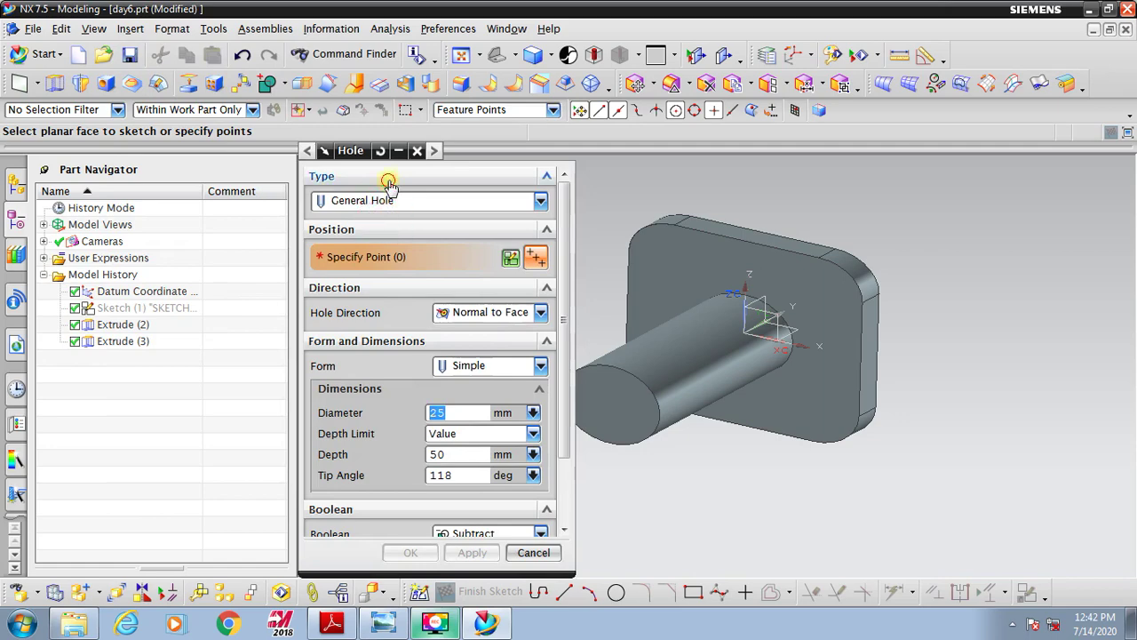
# Look through the hole types and forms, trying the Counterbored form and returning to a Simple General Hole.
pyautogui.scroll(-2, 394, 183)
pyautogui.scroll(2, 394, 186)
pyautogui.click(389, 202)
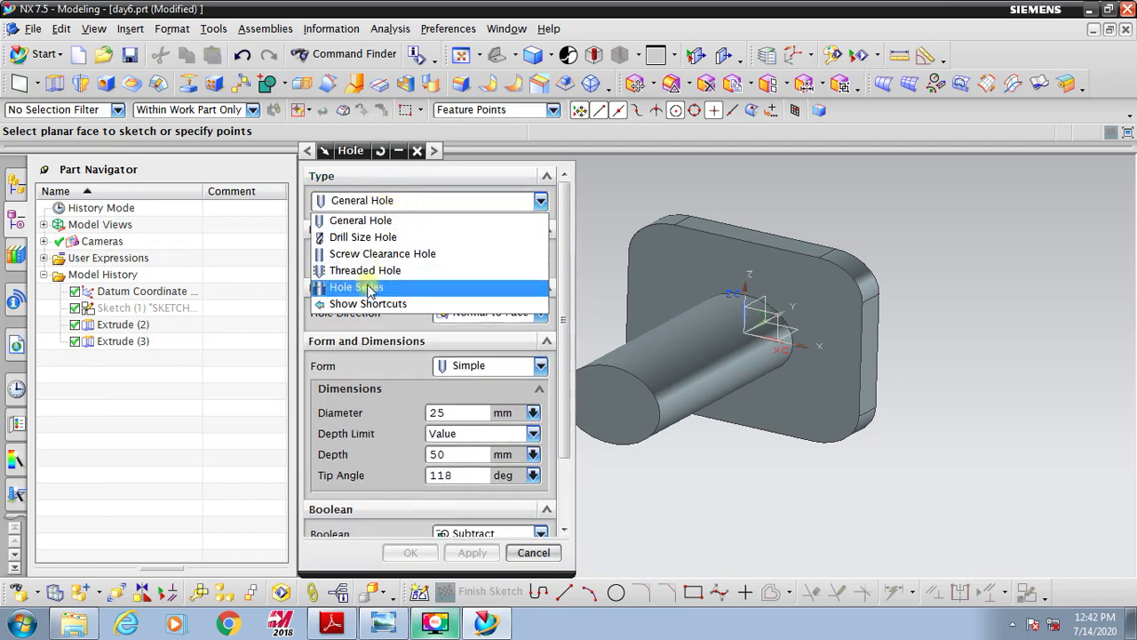
pyautogui.click(362, 222)
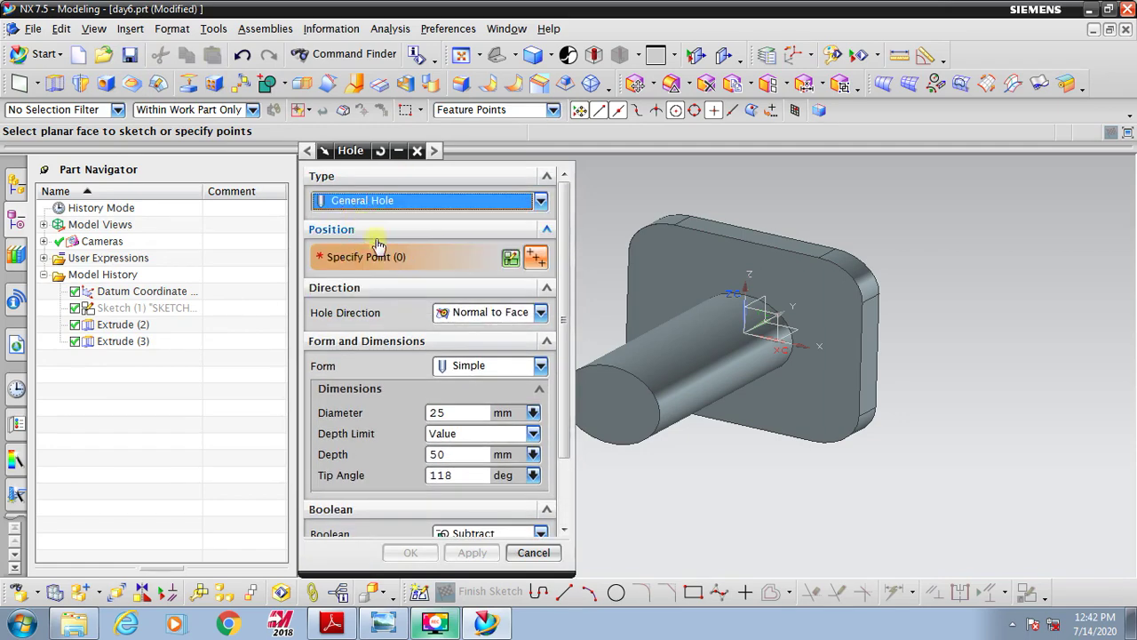
pyautogui.click(475, 366)
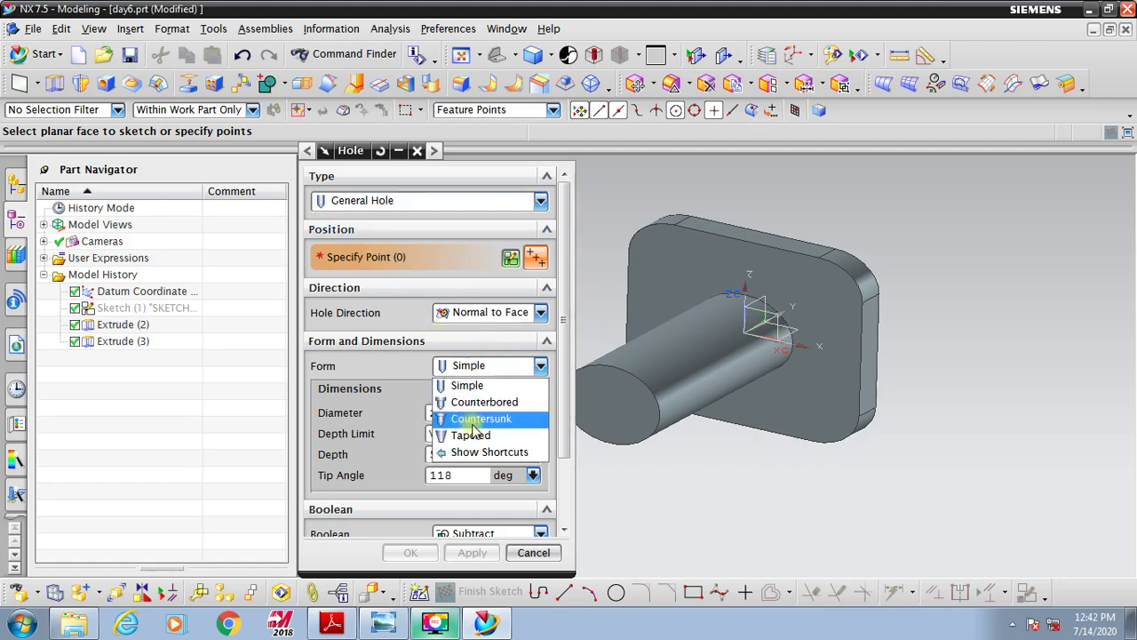
pyautogui.click(480, 401)
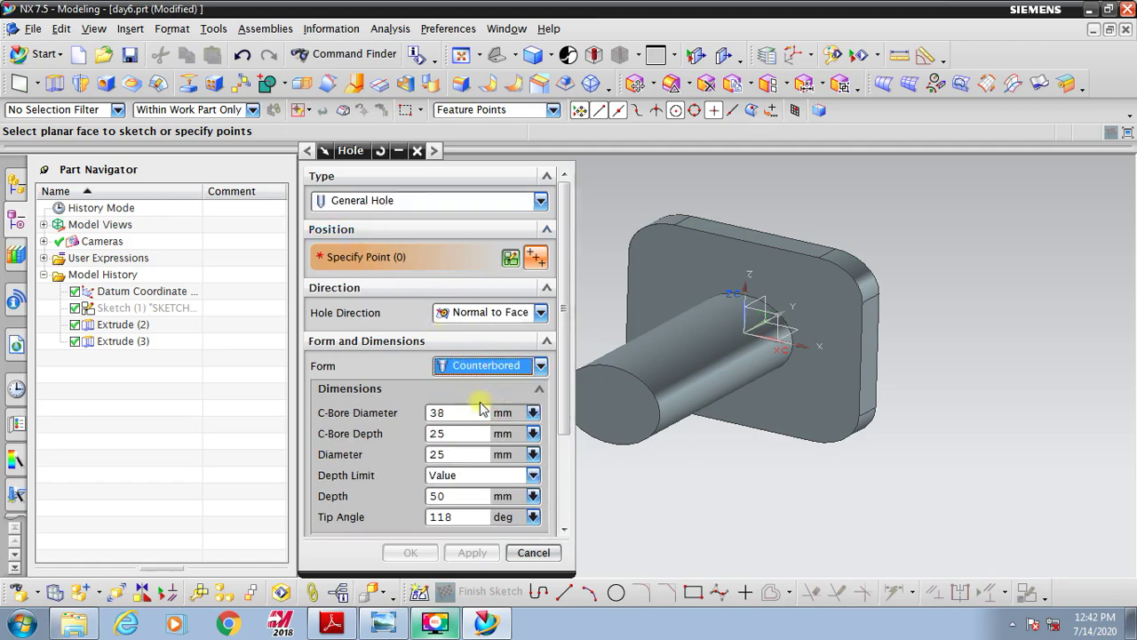
pyautogui.click(474, 366)
pyautogui.click(468, 385)
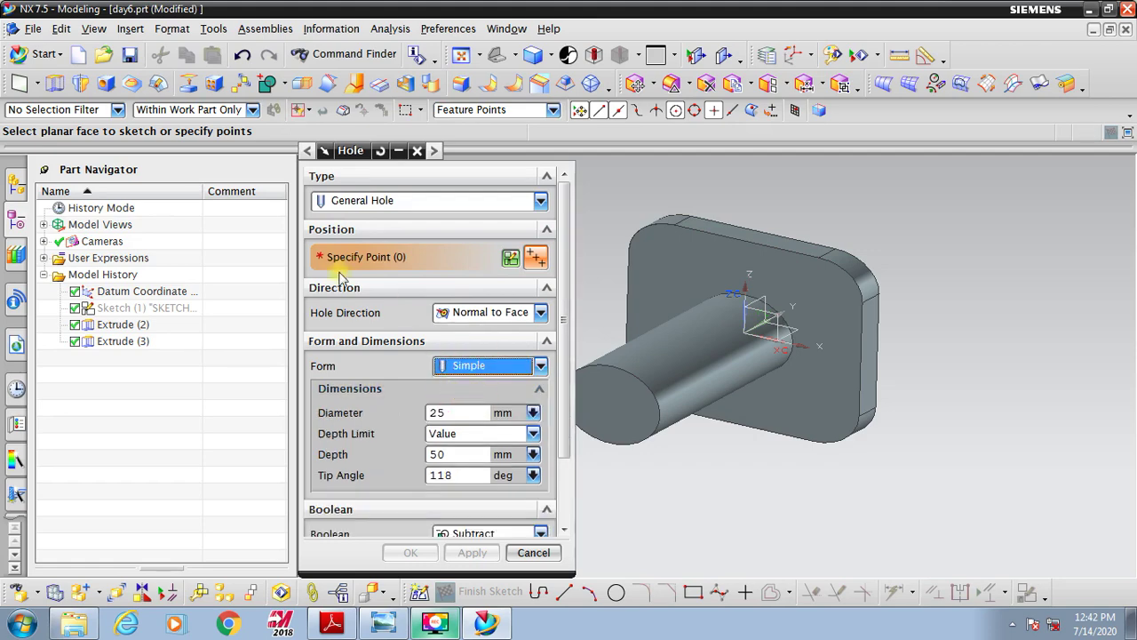
# Try the Drill Size Hole type and choose size 20 from its drill sizes.
pyautogui.click(355, 197)
pyautogui.click(362, 236)
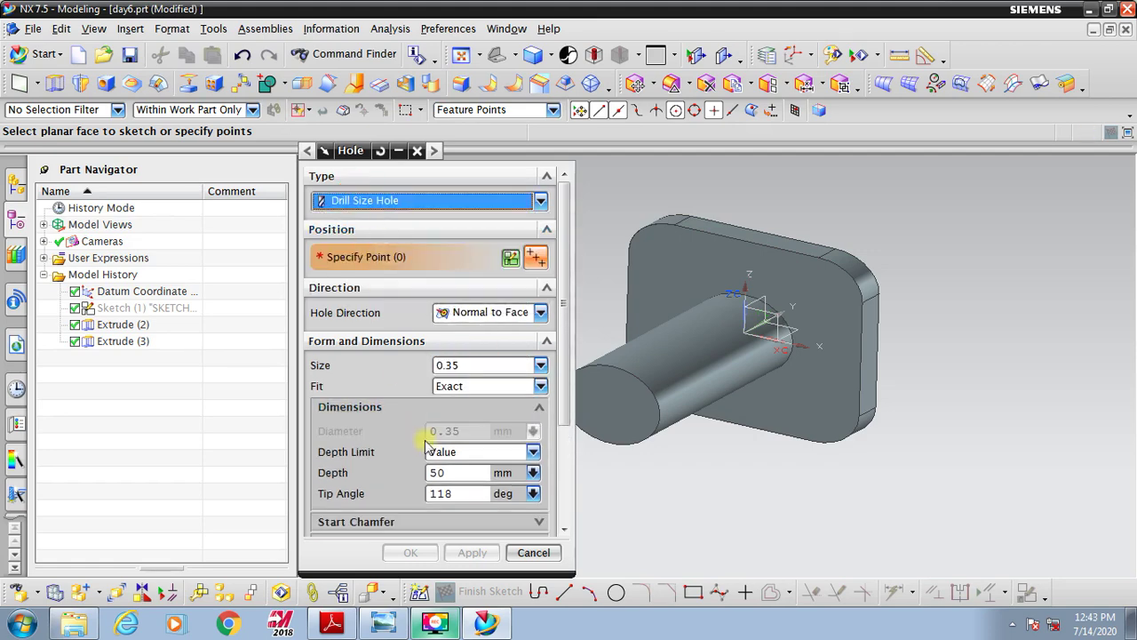
pyautogui.click(469, 367)
pyautogui.scroll(-4, 474, 501)
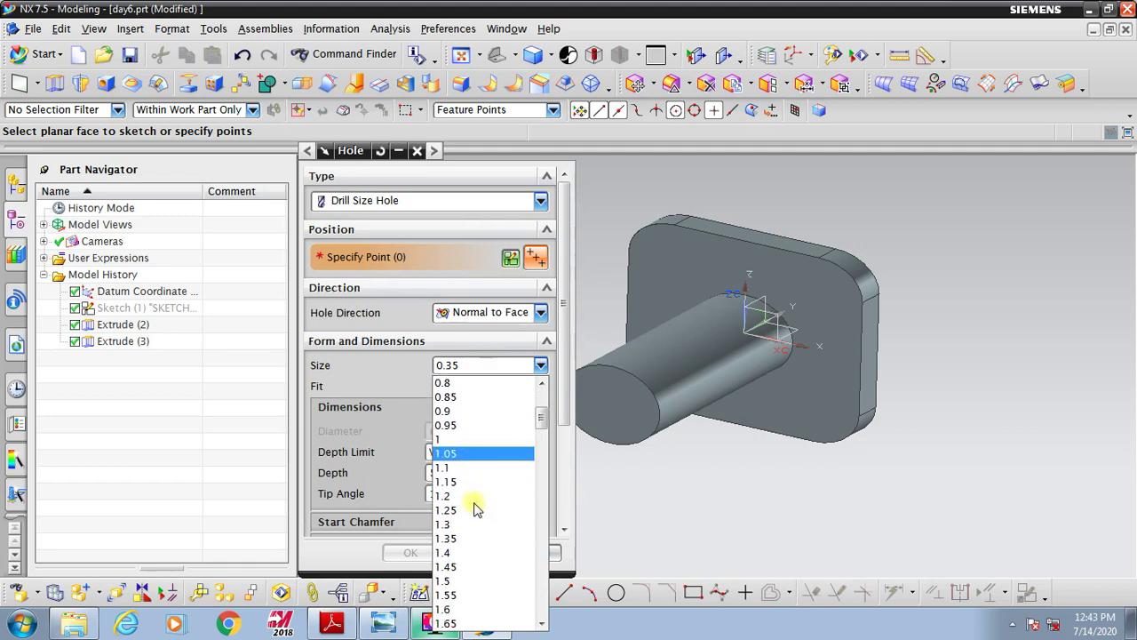
pyautogui.scroll(-8, 474, 505)
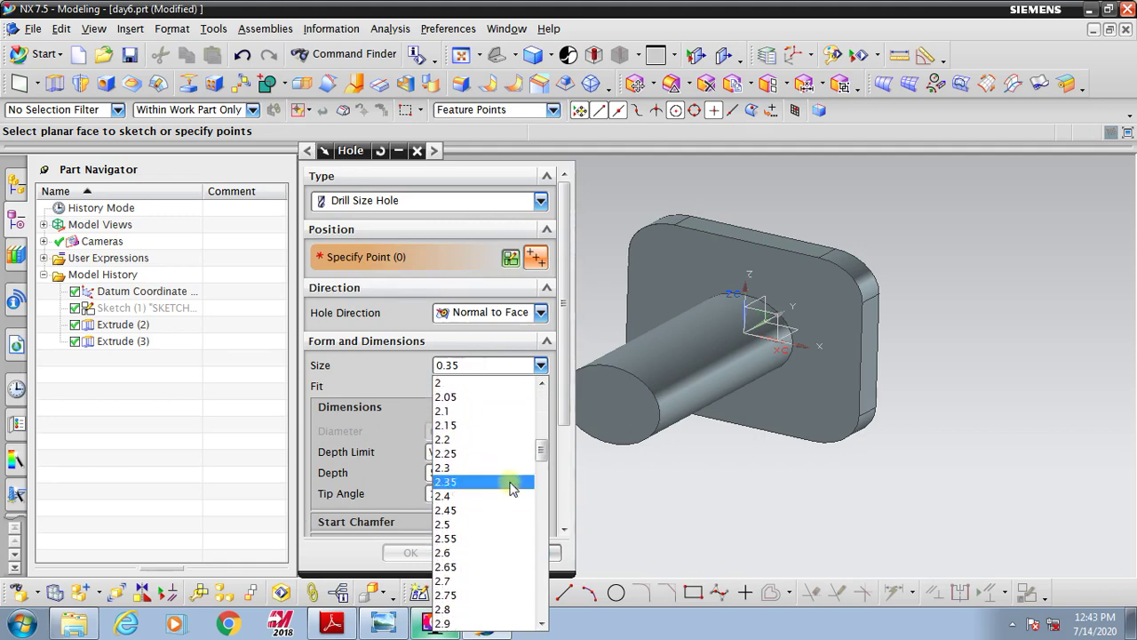
pyautogui.moveTo(549, 444); pyautogui.dragTo(542, 601)
pyautogui.click(476, 524)
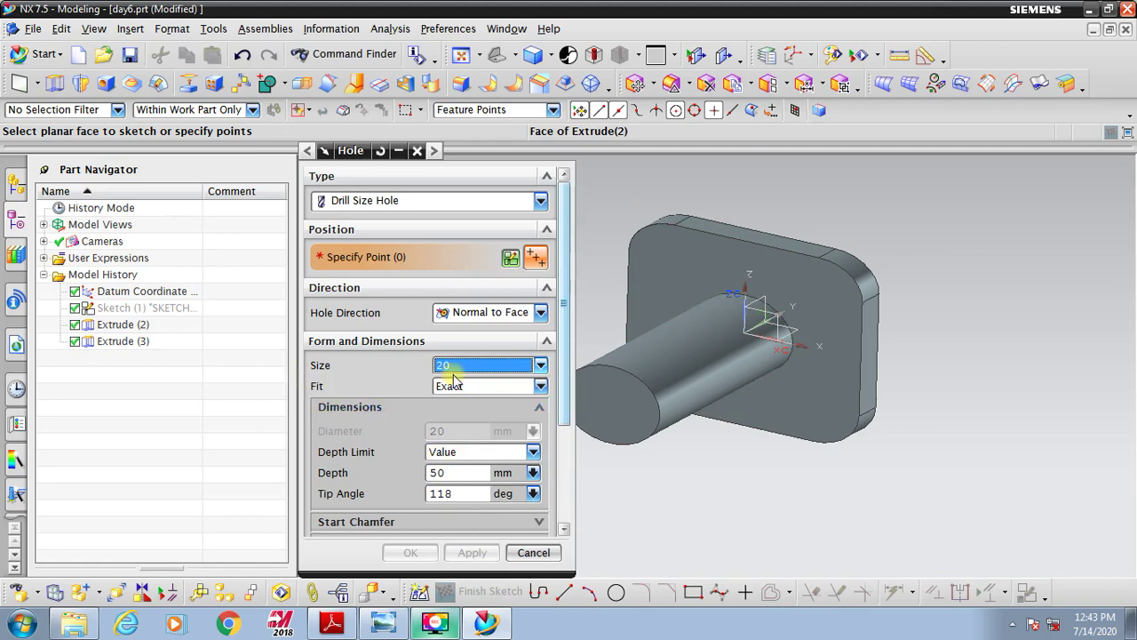
# Try the Screw Clearance Hole type with screw size M12.
pyautogui.click(411, 201)
pyautogui.click(396, 253)
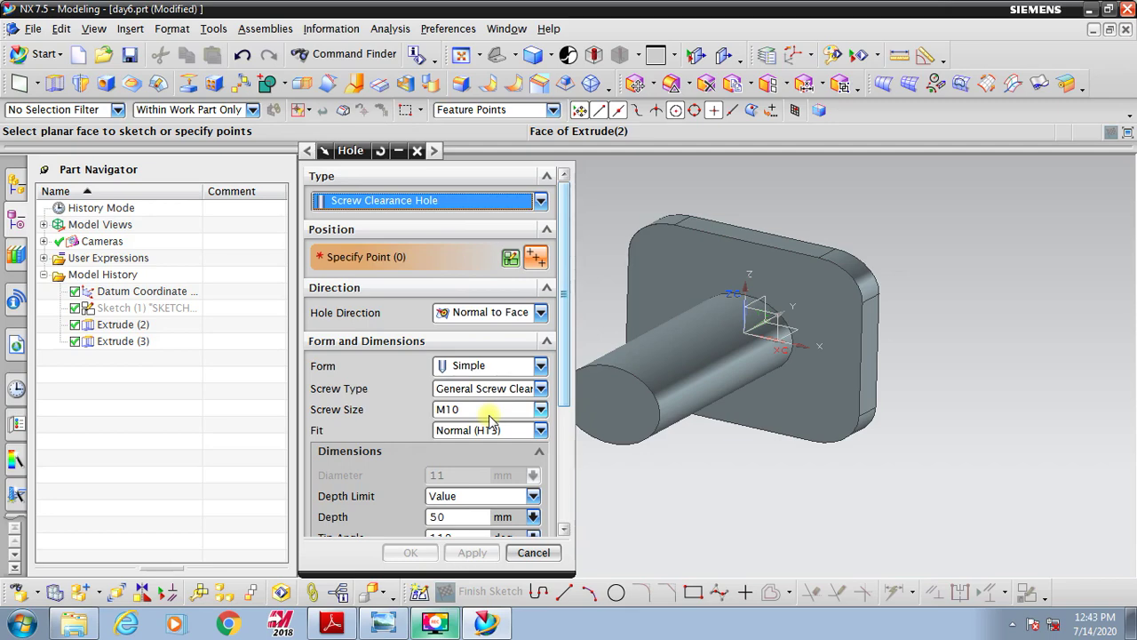
pyautogui.click(493, 414)
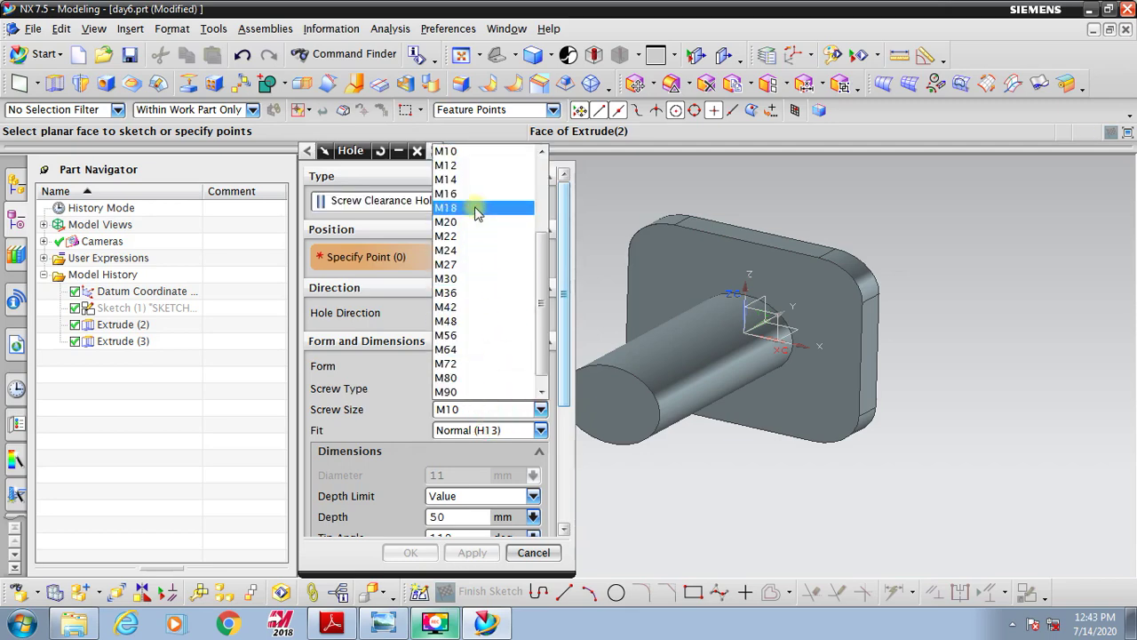
pyautogui.click(489, 166)
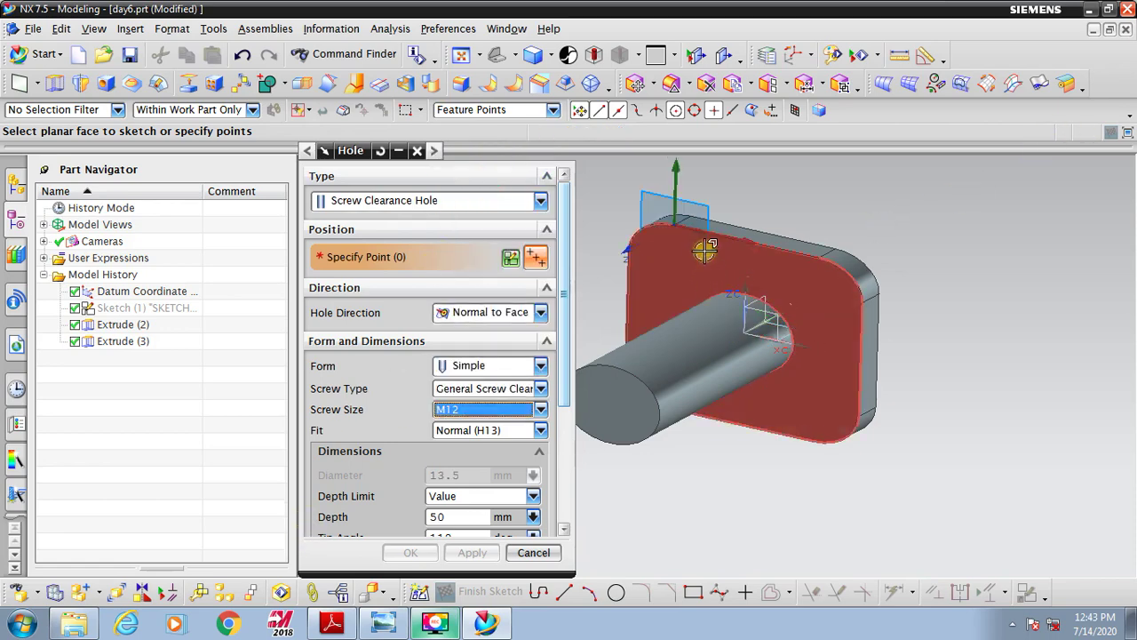
# Try the Threaded Hole type and browse its thread sizes, keeping M10 x 1.5.
pyautogui.click(398, 200)
pyautogui.click(364, 270)
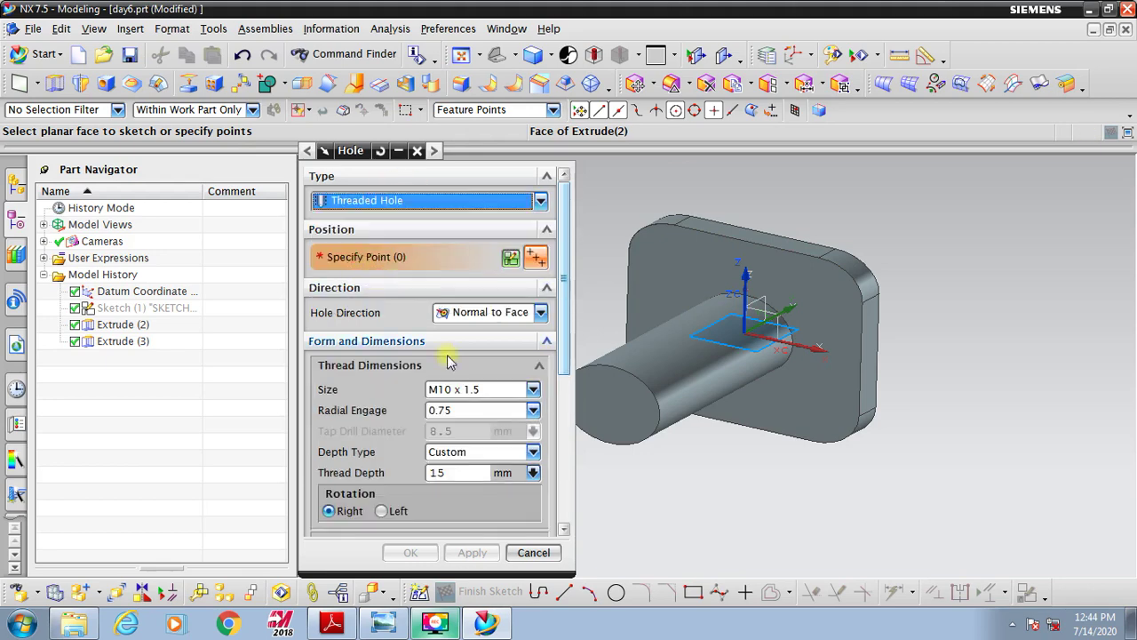
pyautogui.click(490, 390)
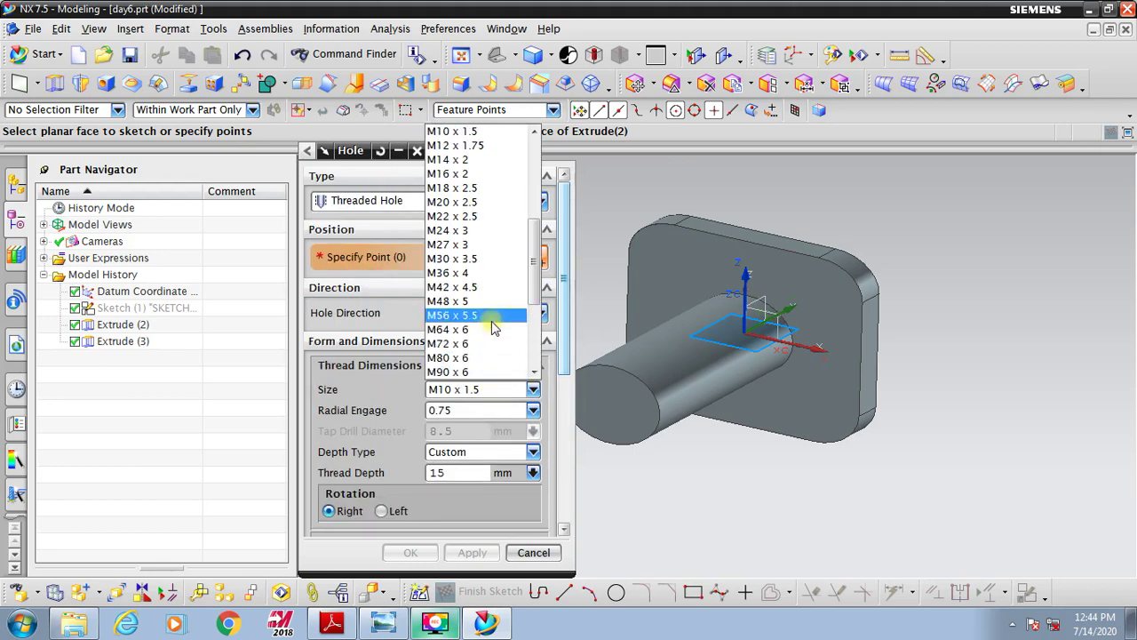
pyautogui.click(524, 413)
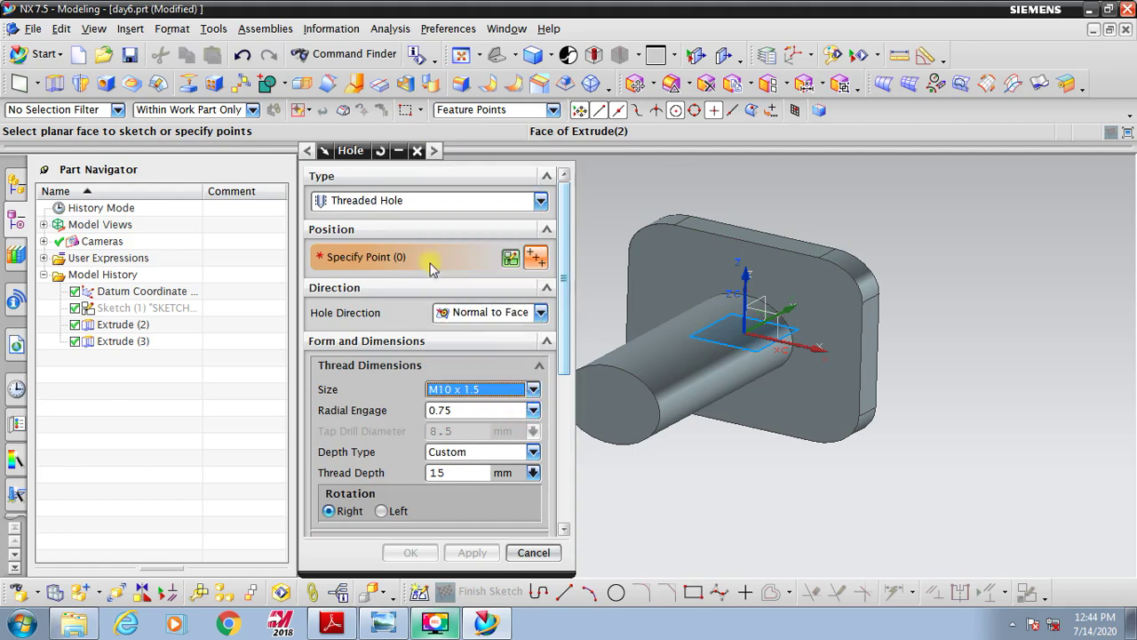
# Try the Hole Series type and look over its start, middle and end specification options.
pyautogui.click(433, 204)
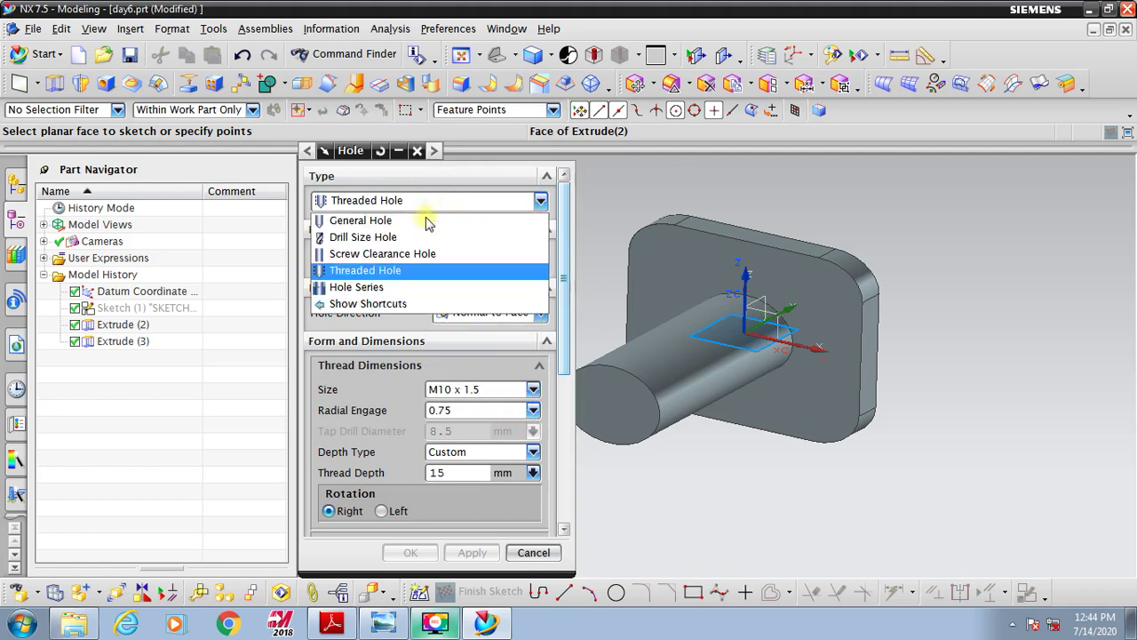
pyautogui.click(380, 287)
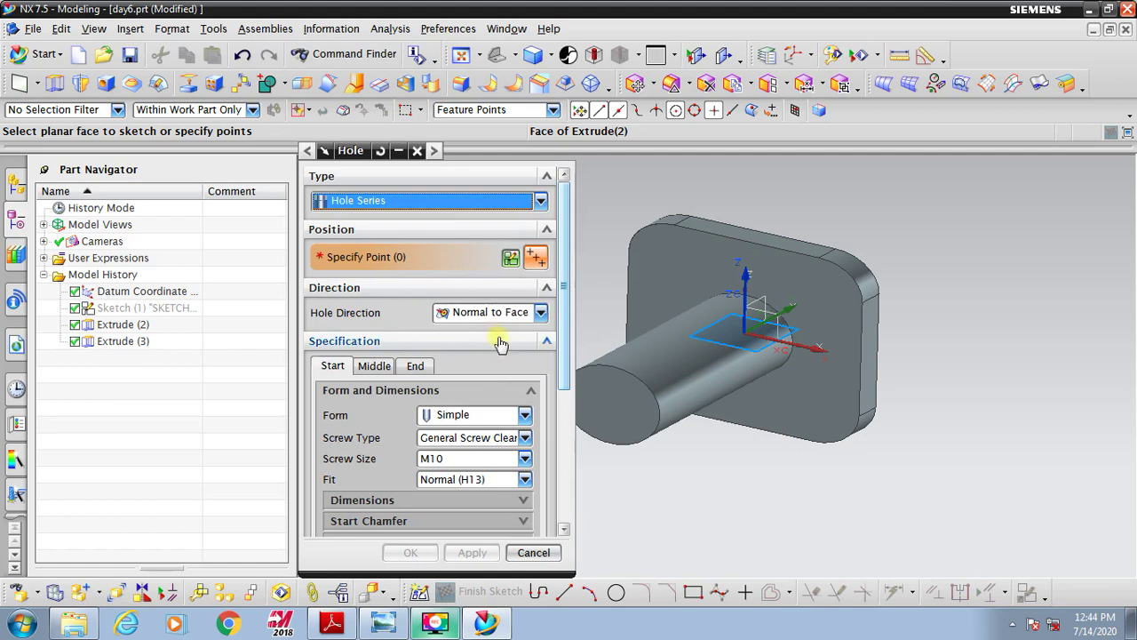
pyautogui.scroll(-3, 496, 342)
pyautogui.scroll(3, 479, 320)
# Set up a Counterbored General Hole with diameter 10 mm, counterbore depth 2 mm and counterbore diameter 20 mm.
pyautogui.click(413, 201)
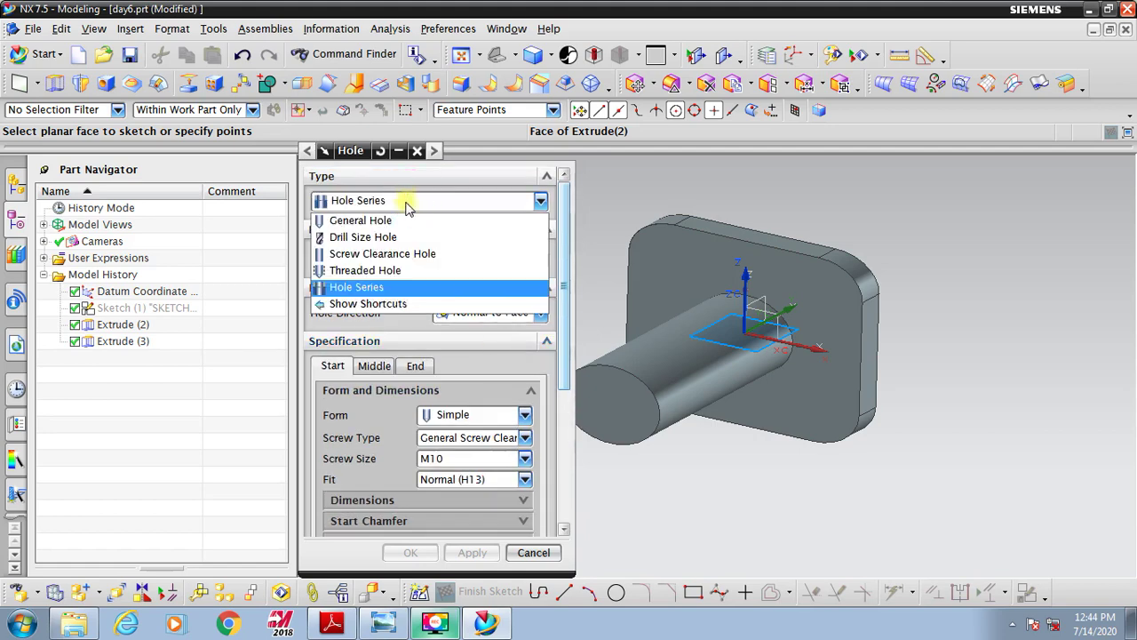
pyautogui.click(389, 222)
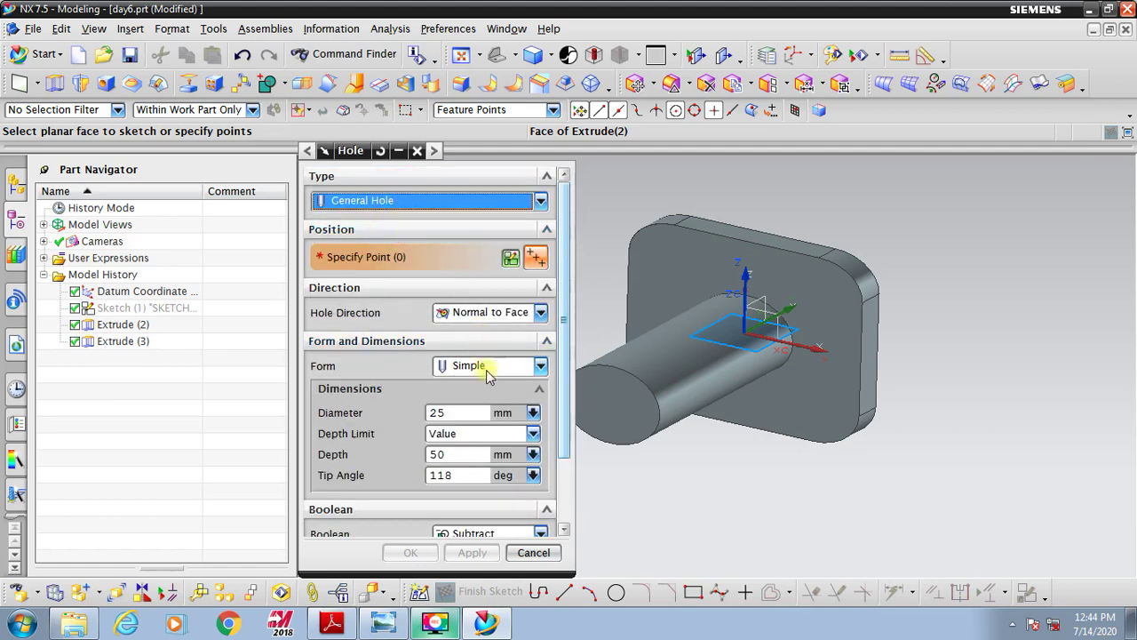
pyautogui.click(487, 366)
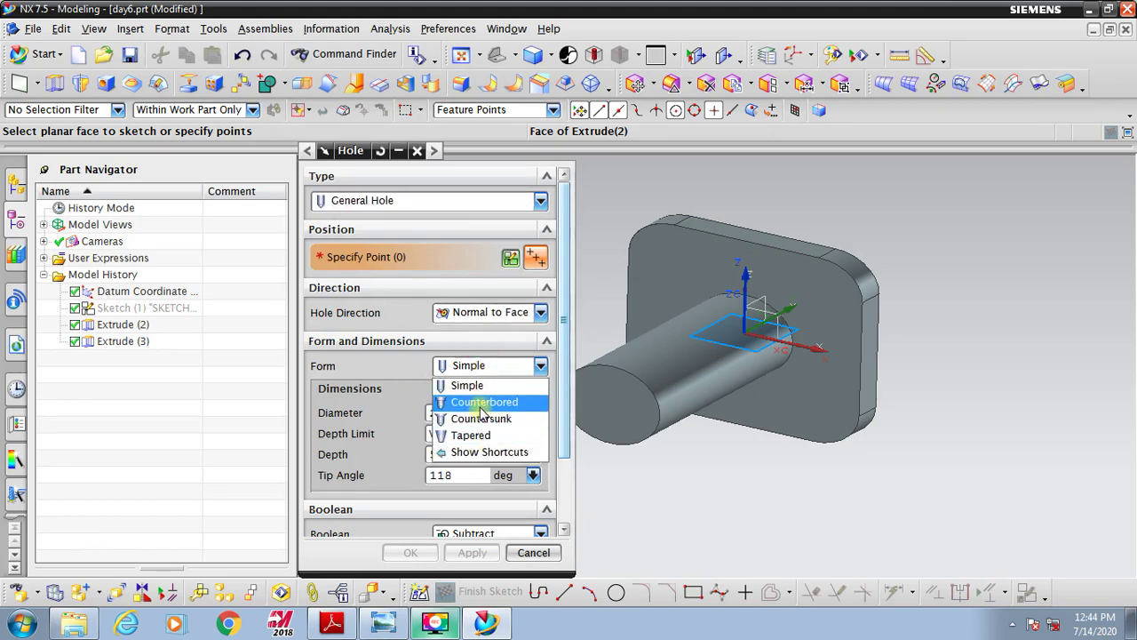
pyautogui.click(479, 402)
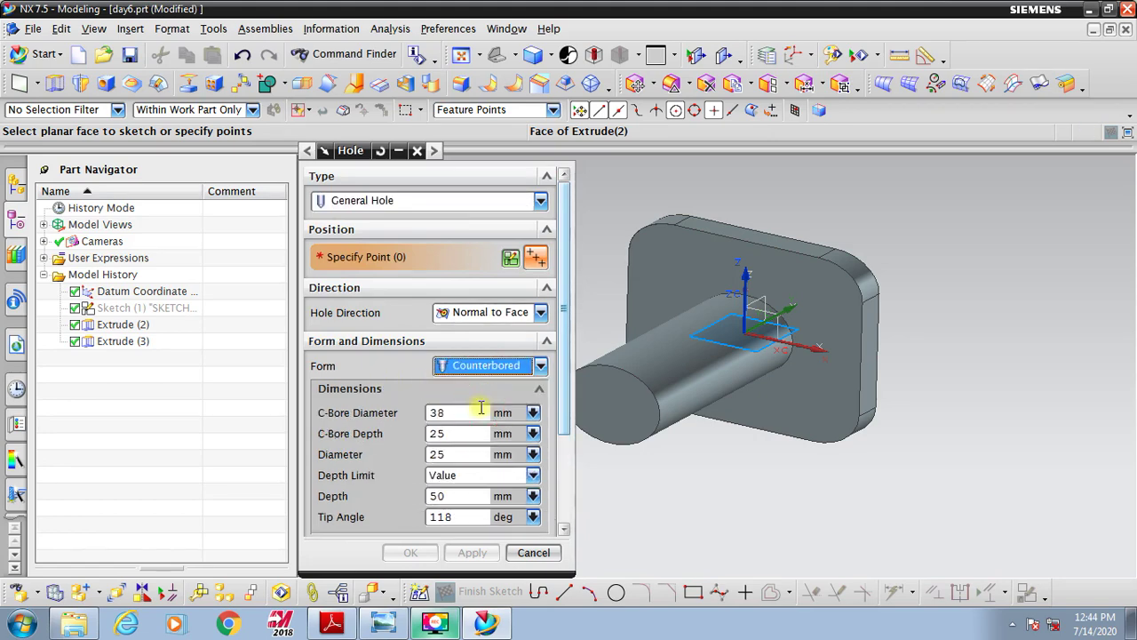
pyautogui.doubleClick(459, 454)
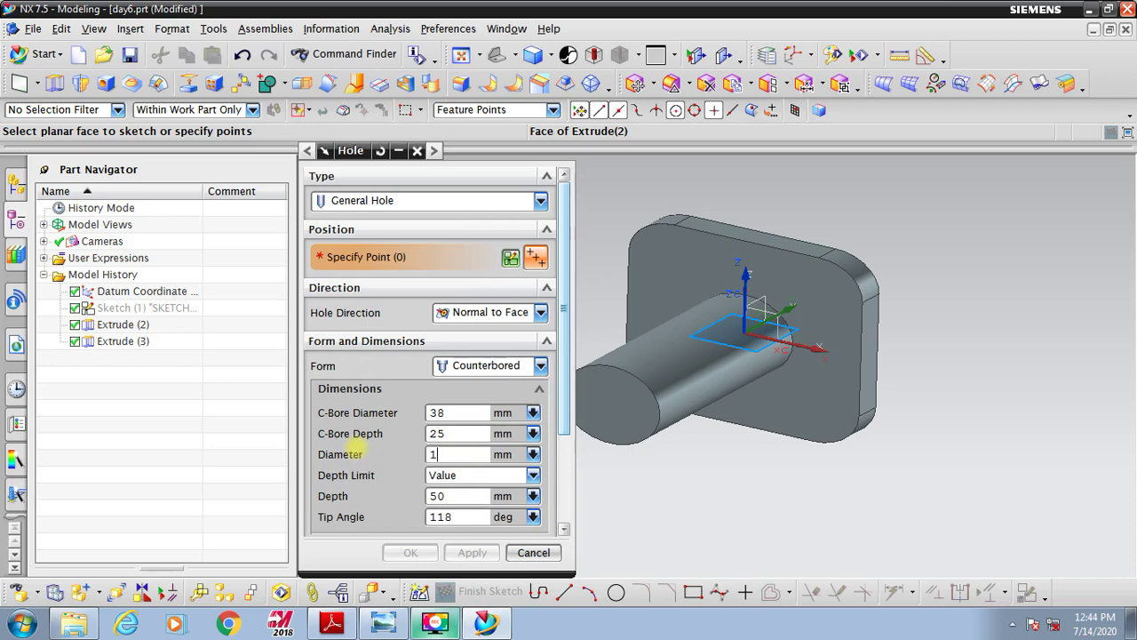
pyautogui.click(468, 454)
pyautogui.doubleClick(471, 433)
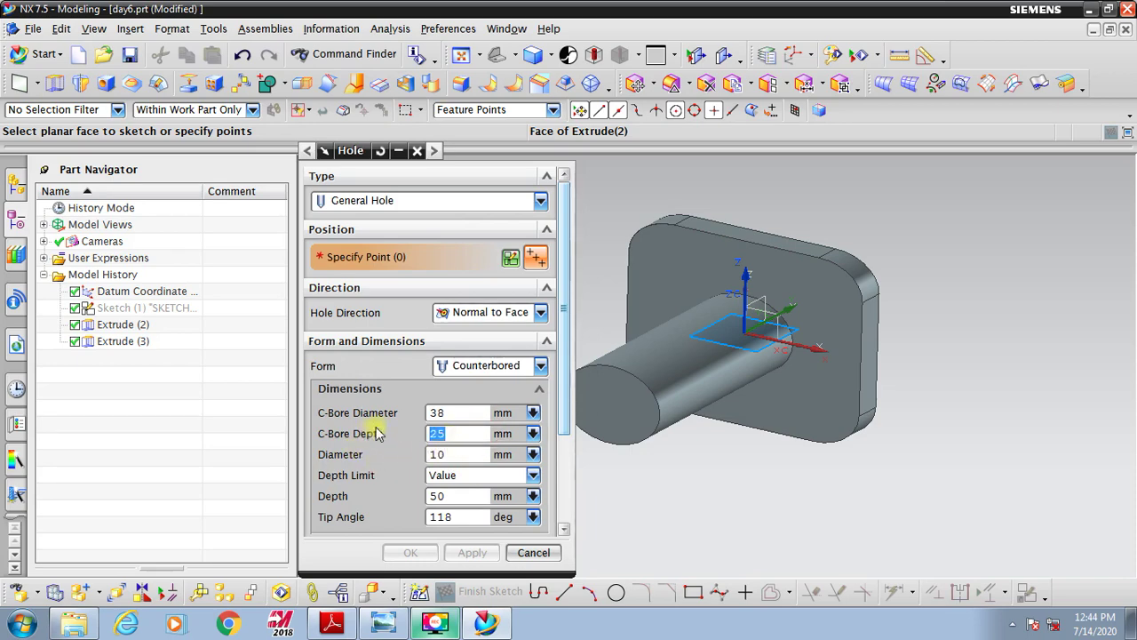
pyautogui.doubleClick(463, 411)
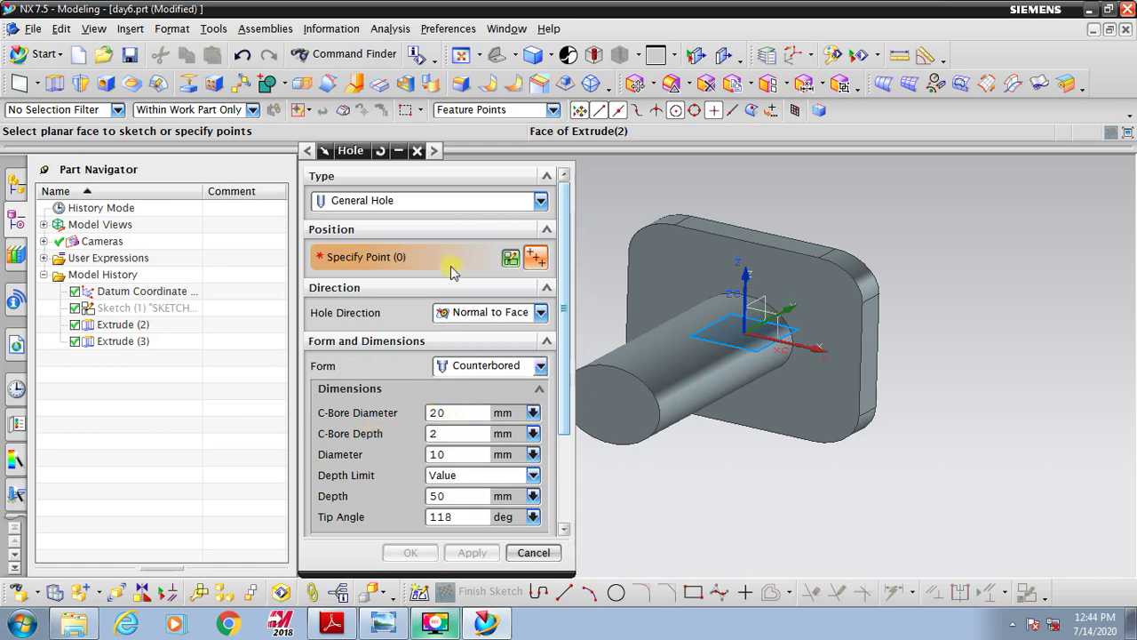
# Review the hole's depth and tip angle settings, and check the counterbored hole callout on page 109 of the PDF drawing.
pyautogui.doubleClick(457, 496)
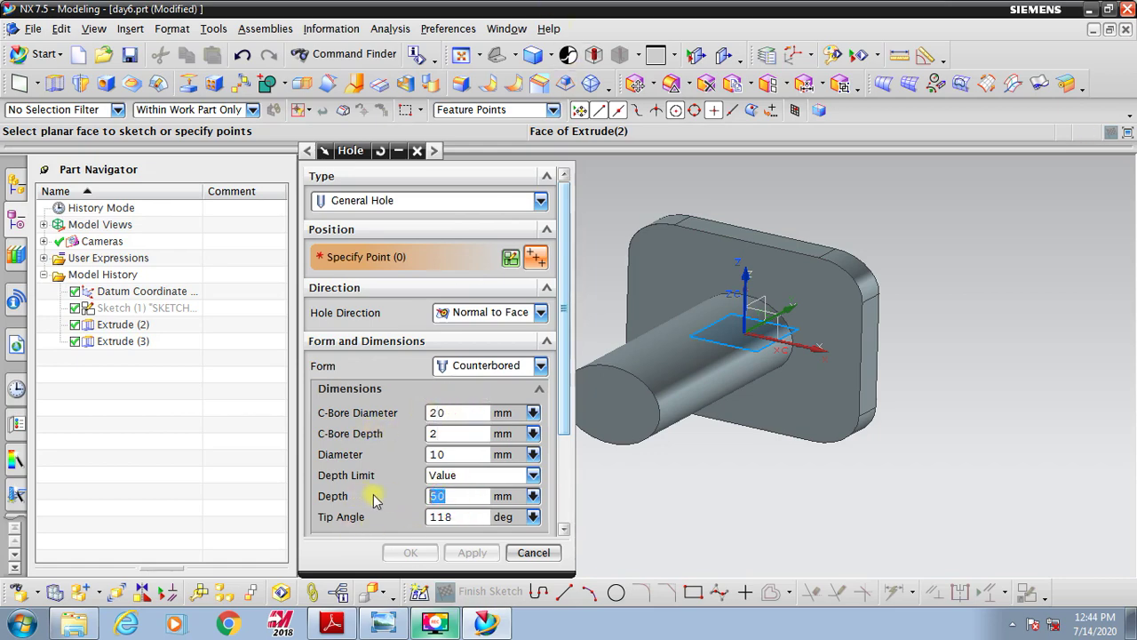
pyautogui.doubleClick(468, 518)
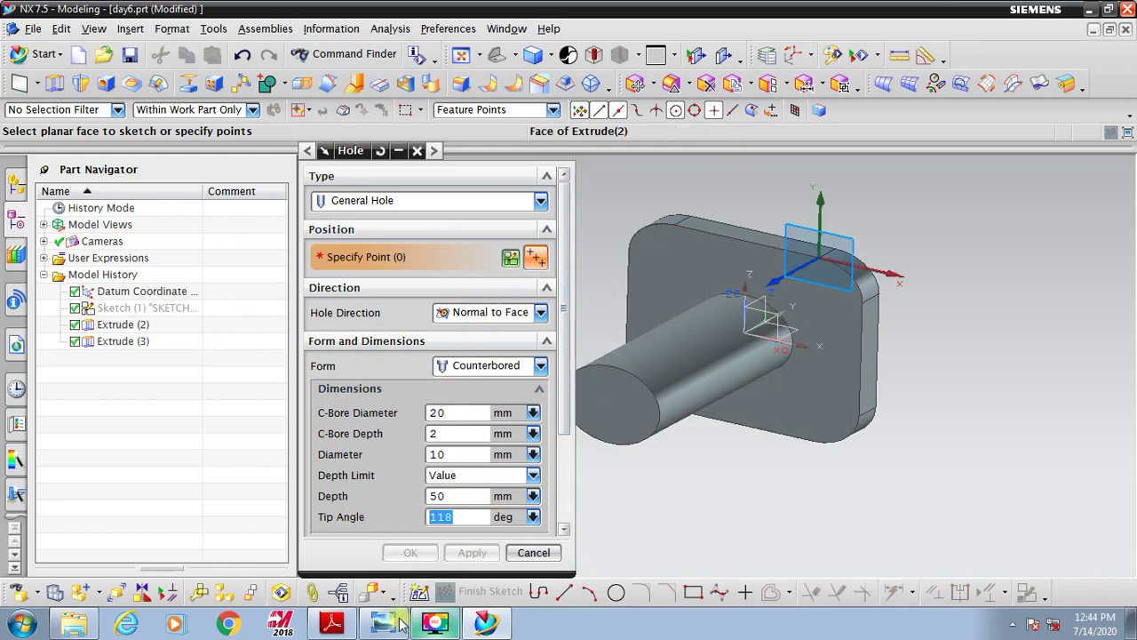
pyautogui.click(336, 624)
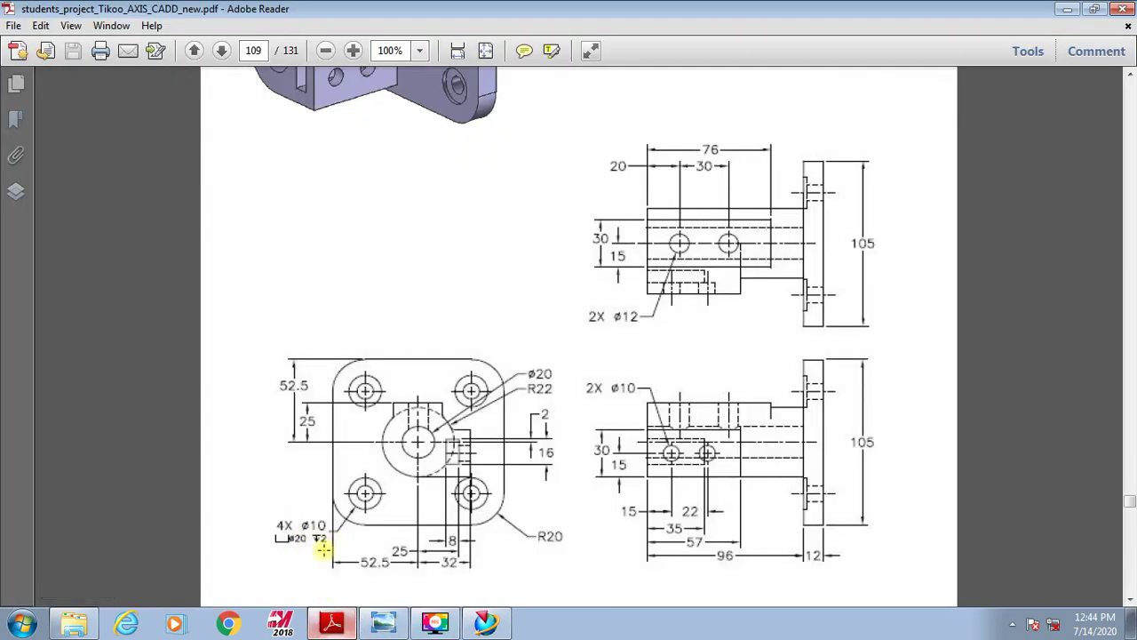
pyautogui.click(486, 624)
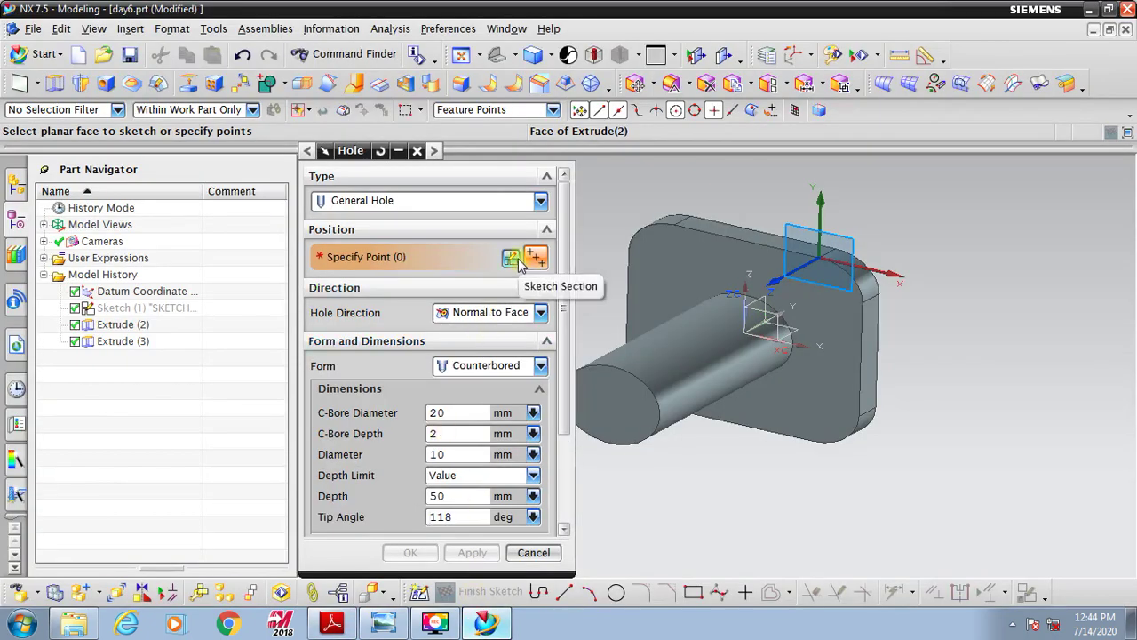
# Start the hole position sketch on the flange's front face, with a point near its upper-left corner.
pyautogui.click(672, 262)
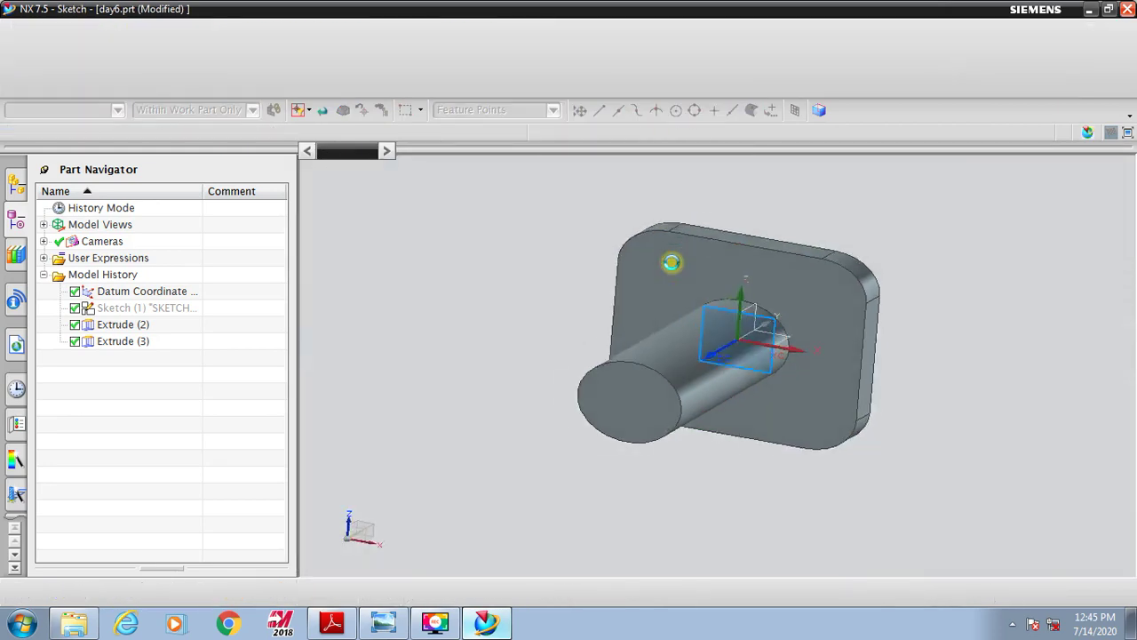
pyautogui.press('Escape')
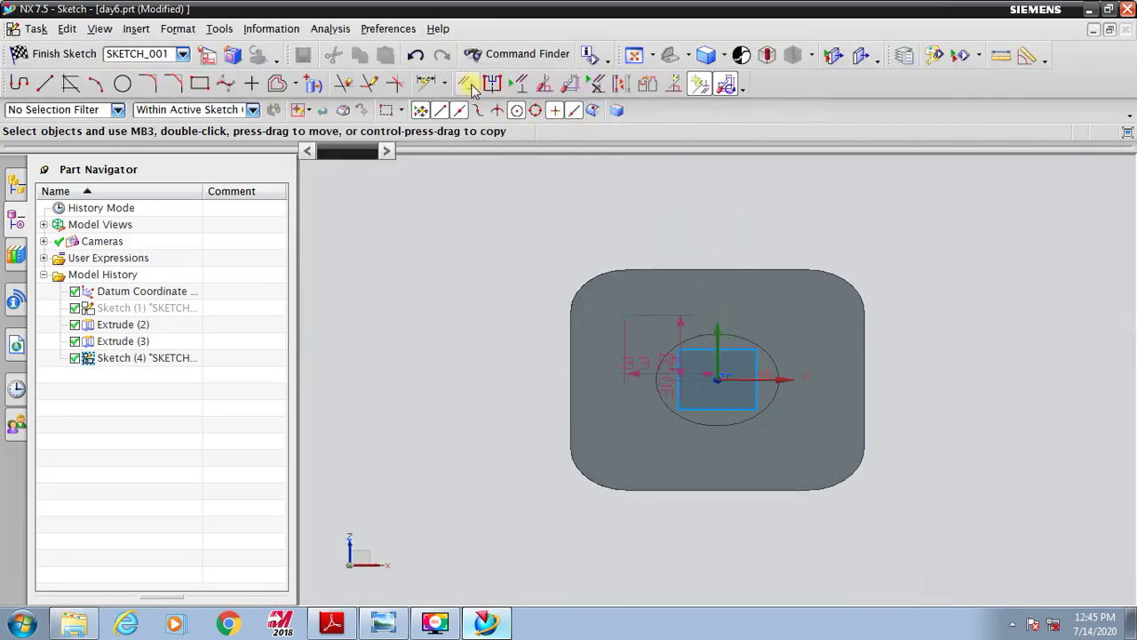
pyautogui.press('c')
pyautogui.click(590, 278)
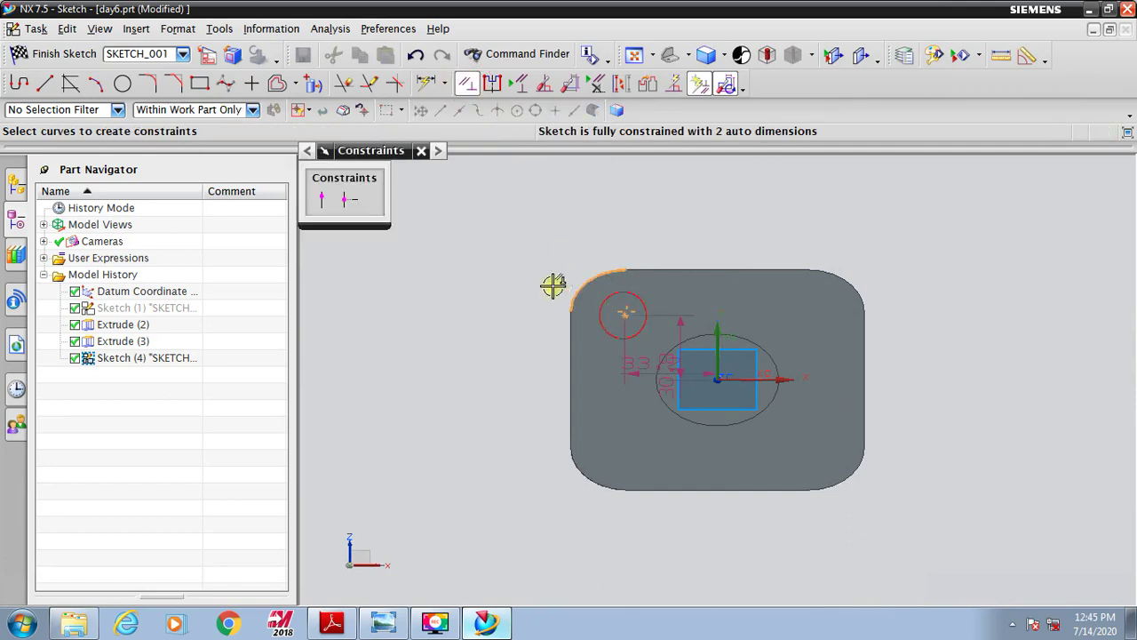
pyautogui.press('Escape')
# Move the hole point's horizontal dimension above the point and shift its vertical dimension closer to the point.
pyautogui.scroll(3, 630, 327)
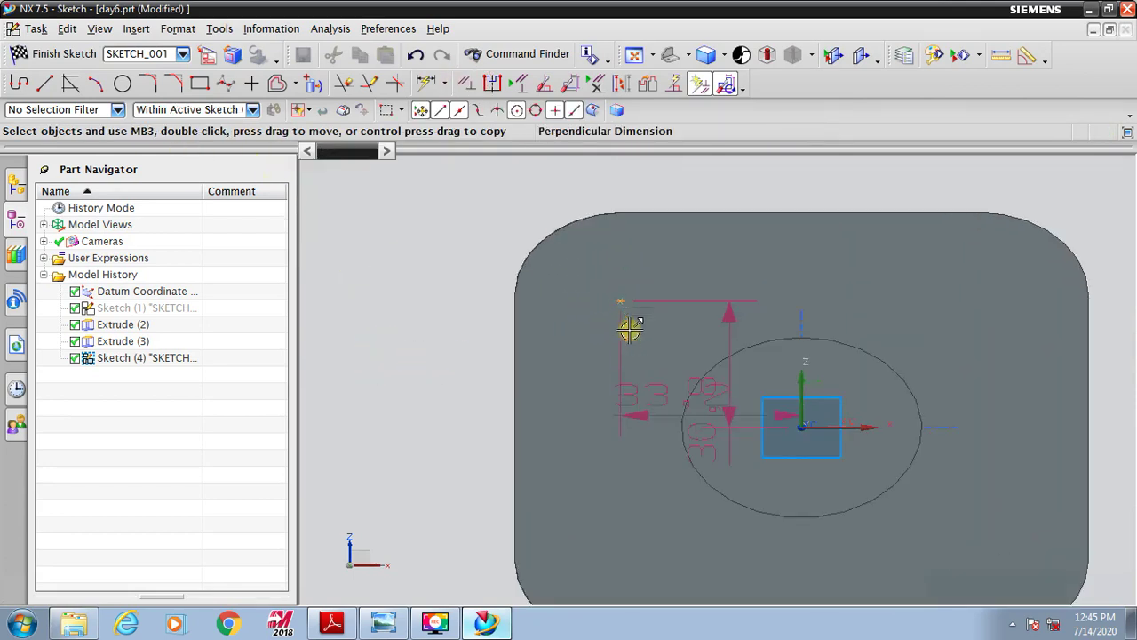
pyautogui.scroll(-2, 589, 353)
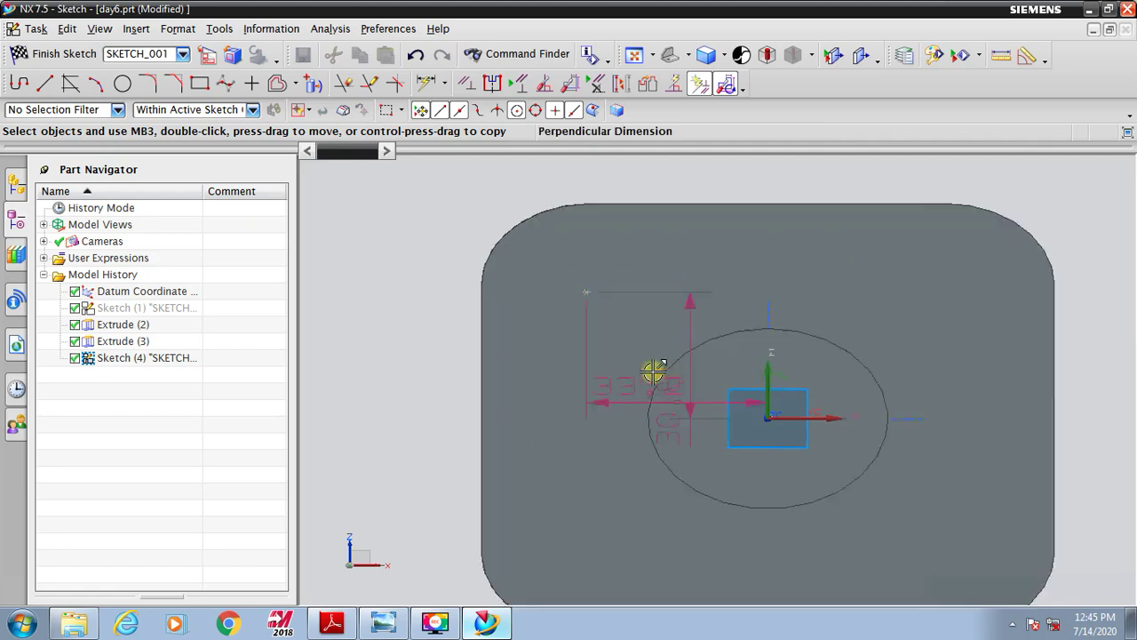
pyautogui.scroll(3, 653, 373)
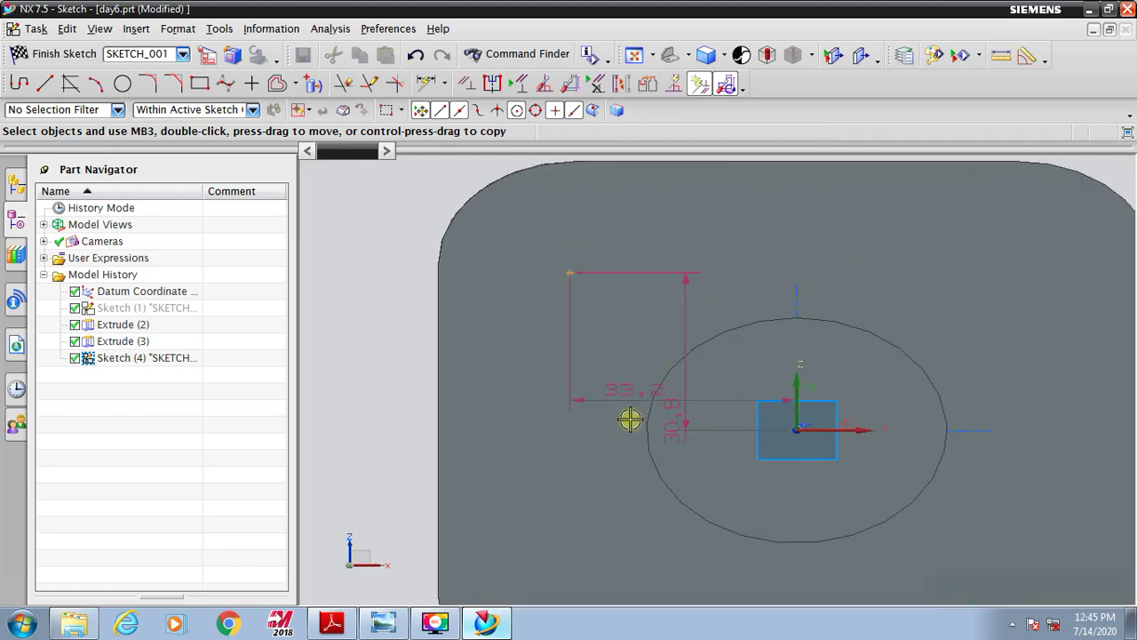
pyautogui.moveTo(629, 394); pyautogui.dragTo(668, 178)
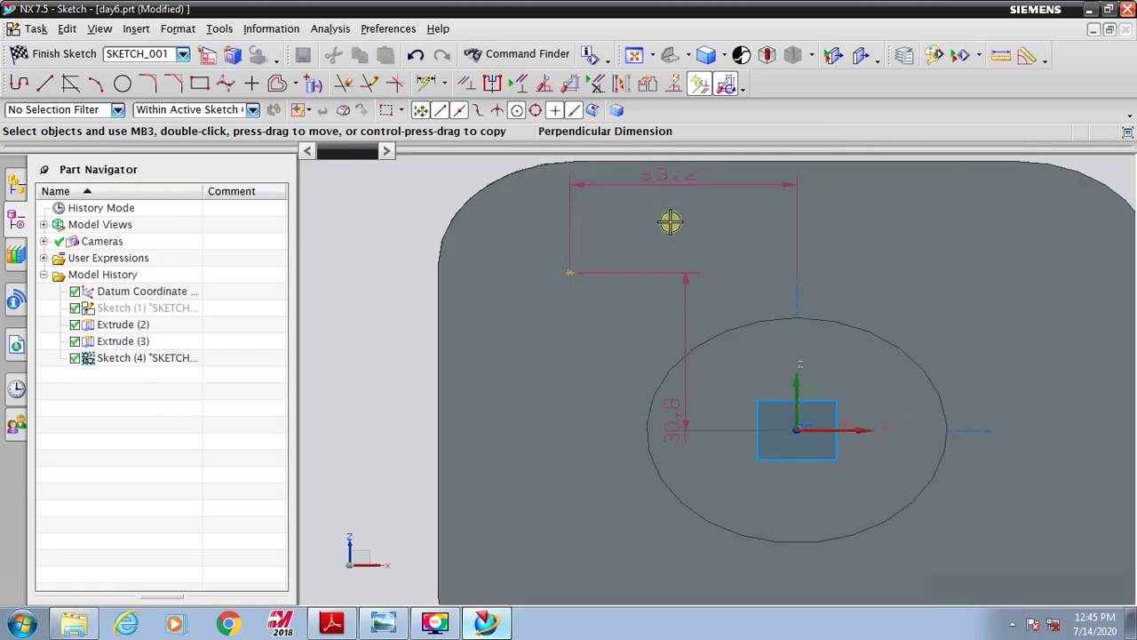
pyautogui.moveTo(680, 303); pyautogui.dragTo(576, 430)
pyautogui.scroll(-2, 509, 312)
pyautogui.scroll(2, 515, 358)
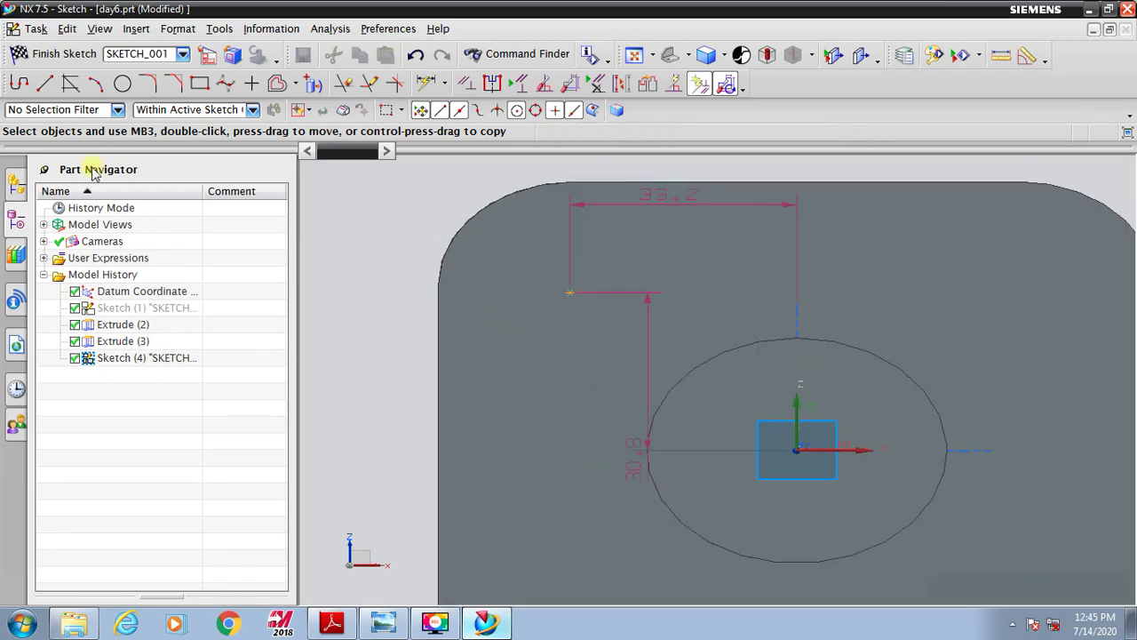
# Delete the hole position point and sketch a circle about 18.6 mm in diameter near the flange's upper-left corner.
pyautogui.click(567, 292)
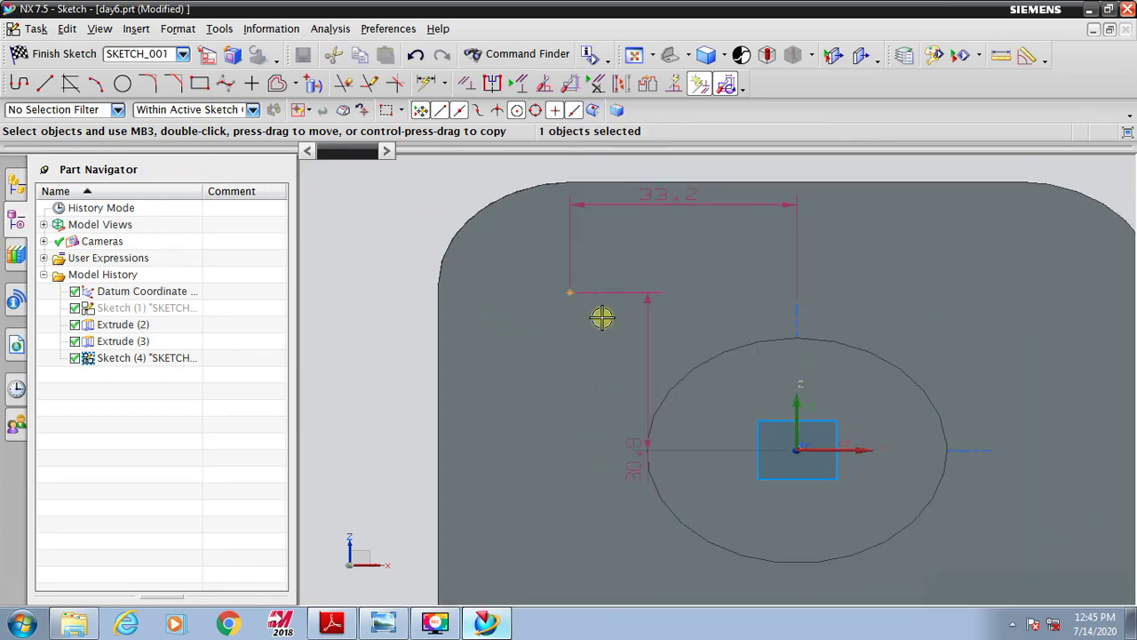
pyautogui.press('Delete')
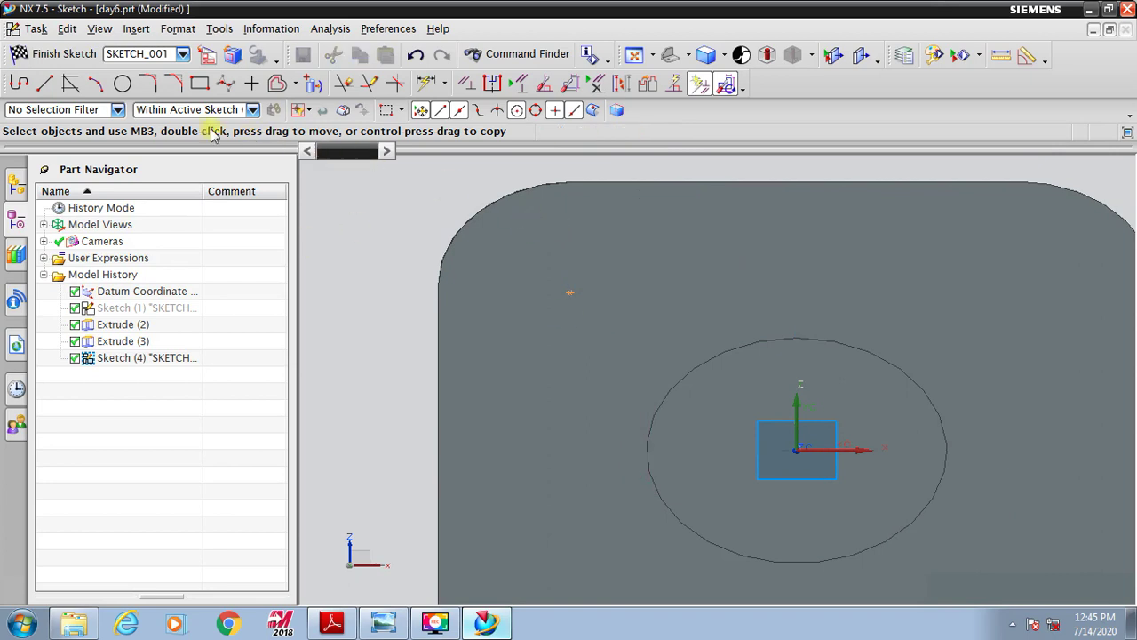
pyautogui.click(123, 82)
pyautogui.click(570, 292)
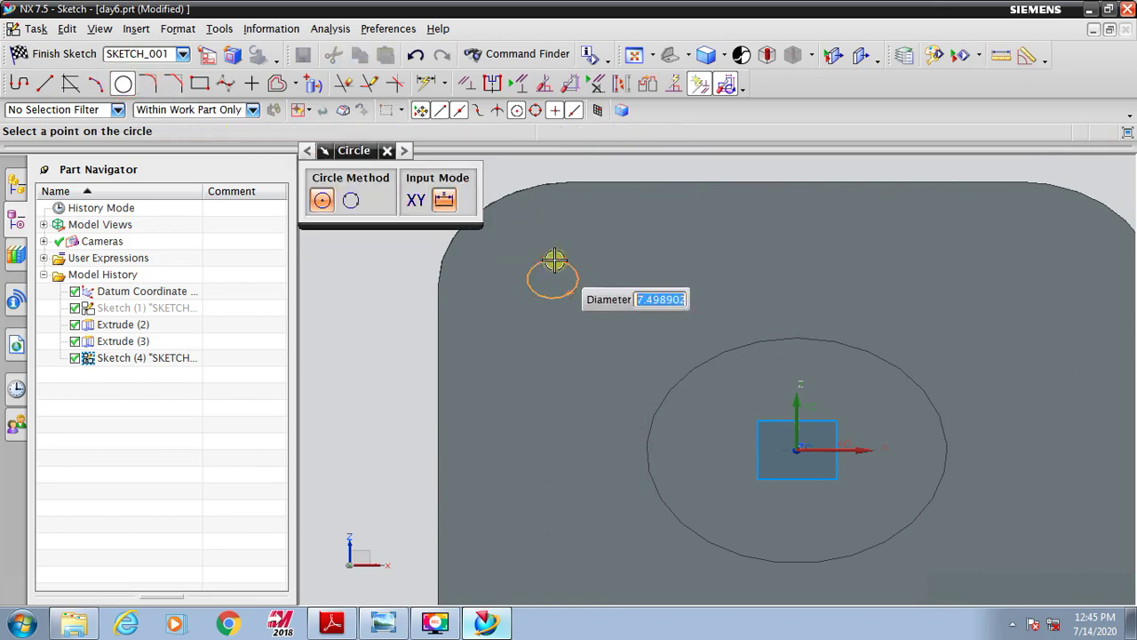
pyautogui.click(582, 237)
pyautogui.press('Escape')
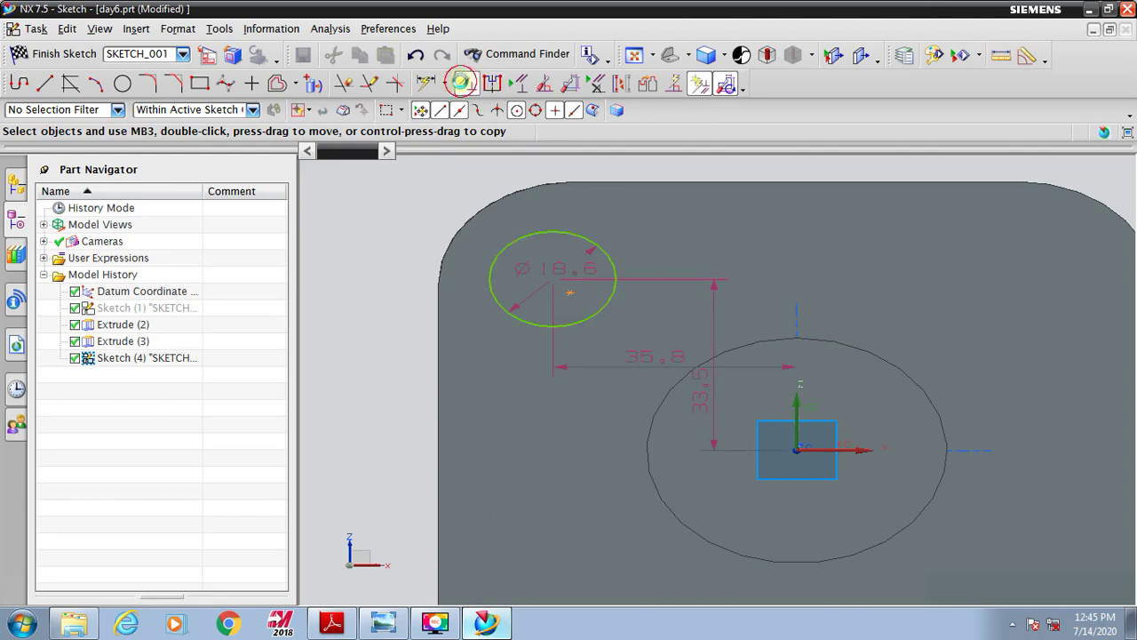
# Constrain the sketched circle concentric with the rounded corner arc at the flange's upper left.
pyautogui.click(467, 83)
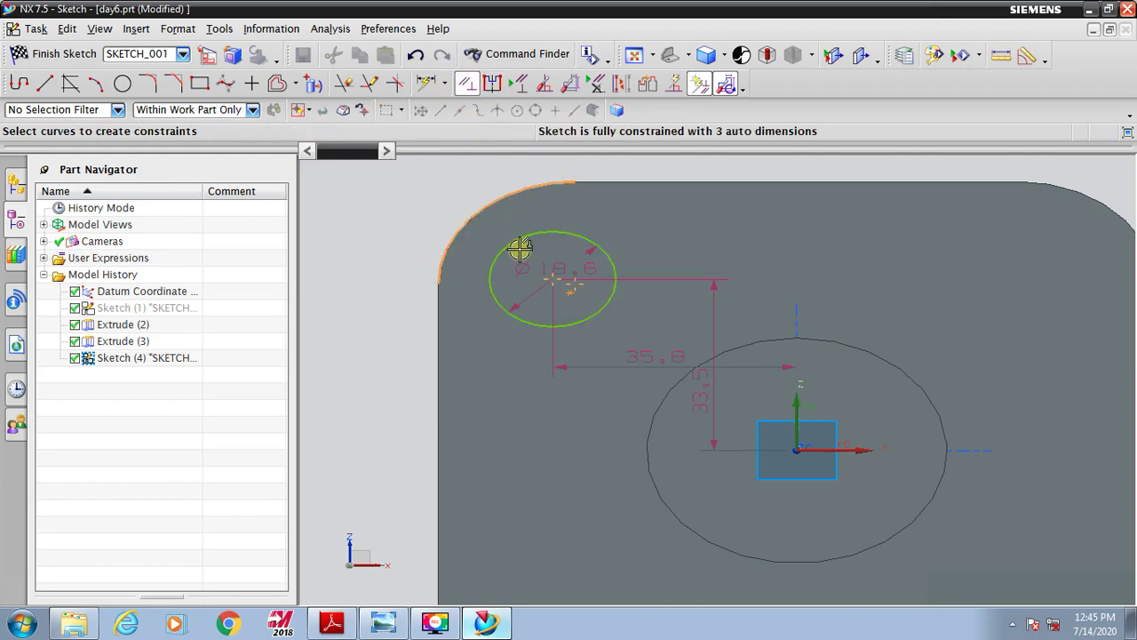
pyautogui.click(470, 240)
pyautogui.click(508, 242)
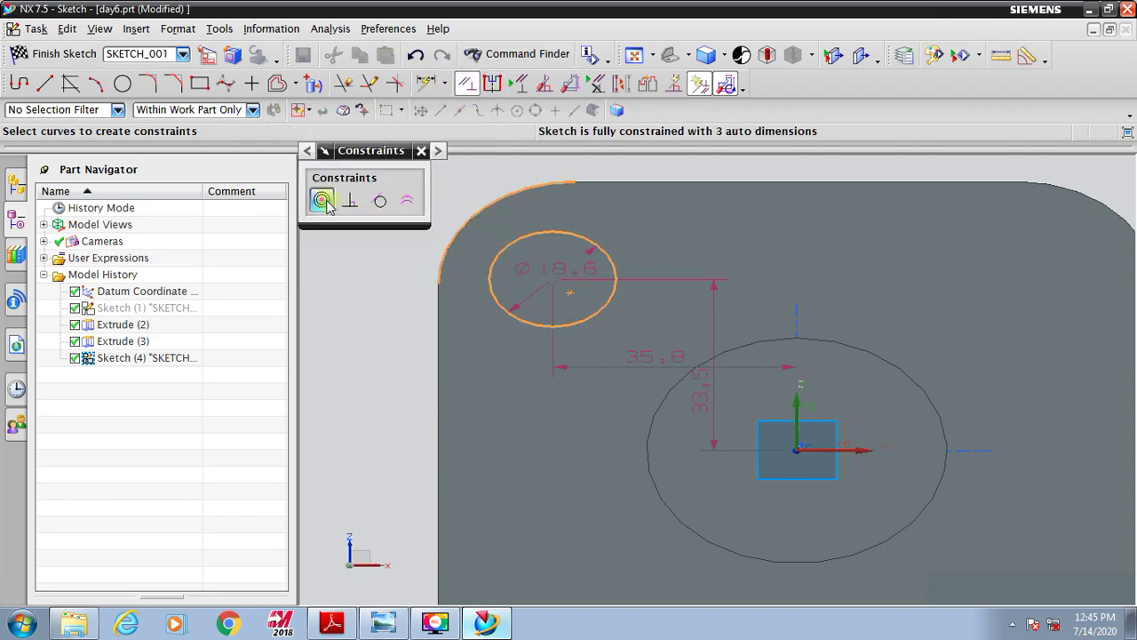
pyautogui.click(322, 198)
pyautogui.press('Escape')
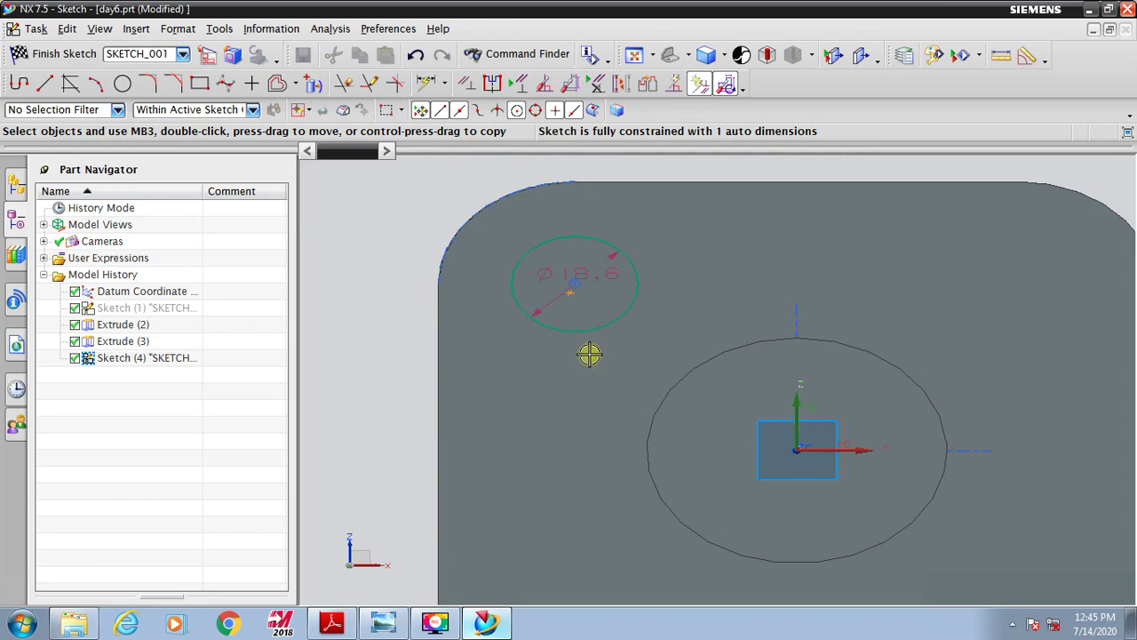
# Place a sketch point at the circle's center and delete the circle, keeping only the point for the hole.
pyautogui.click(279, 83)
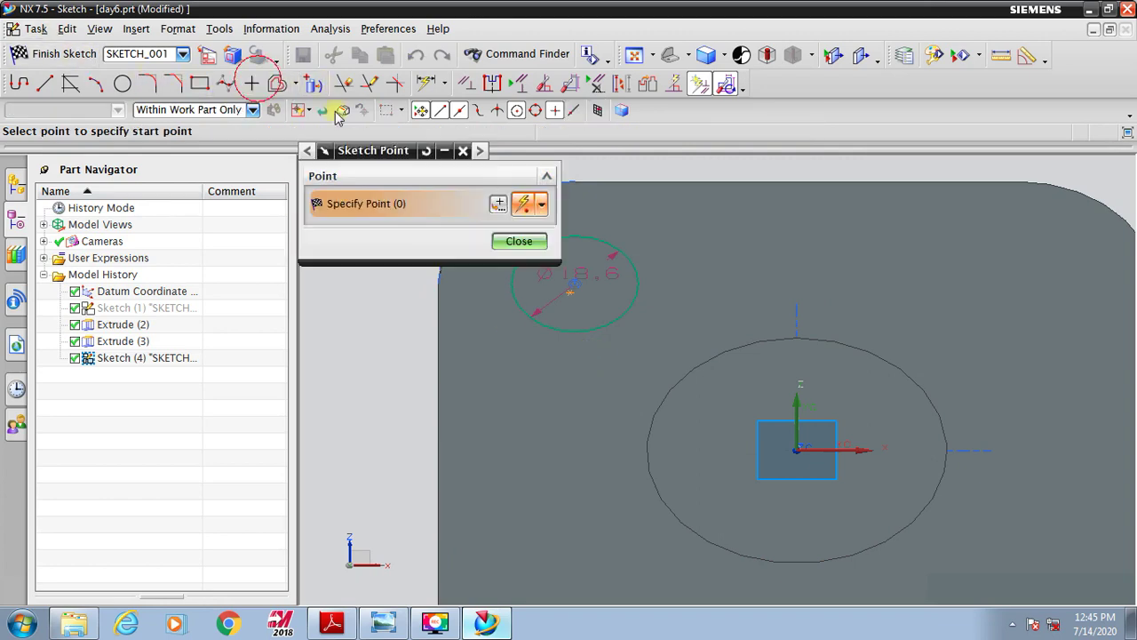
pyautogui.click(576, 287)
pyautogui.press('Escape')
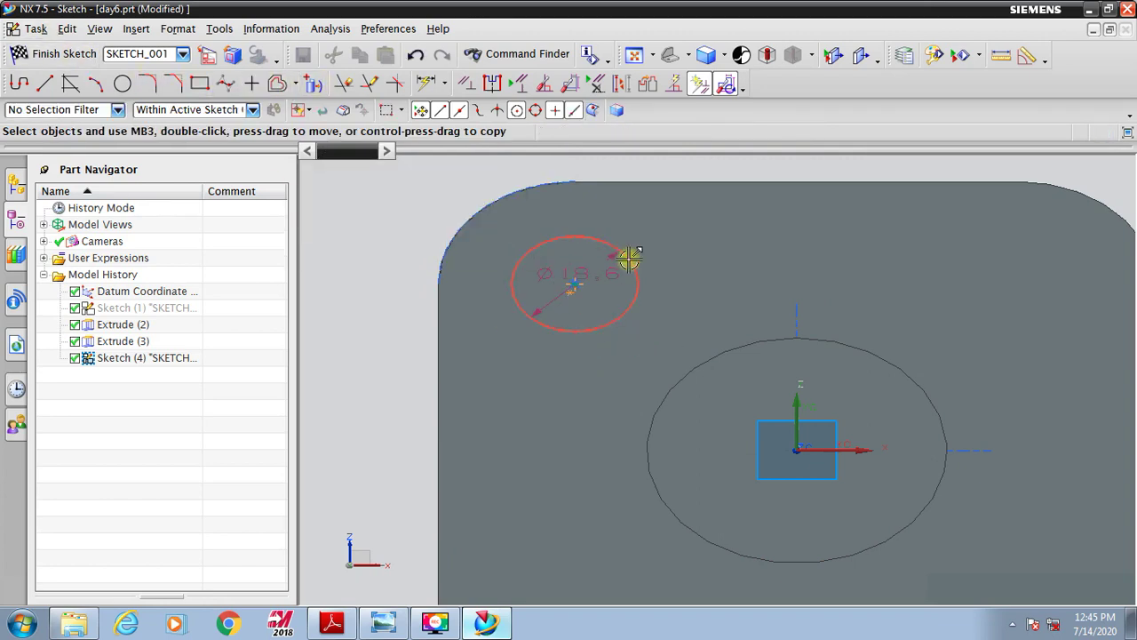
pyautogui.click(628, 258)
pyautogui.press('Delete')
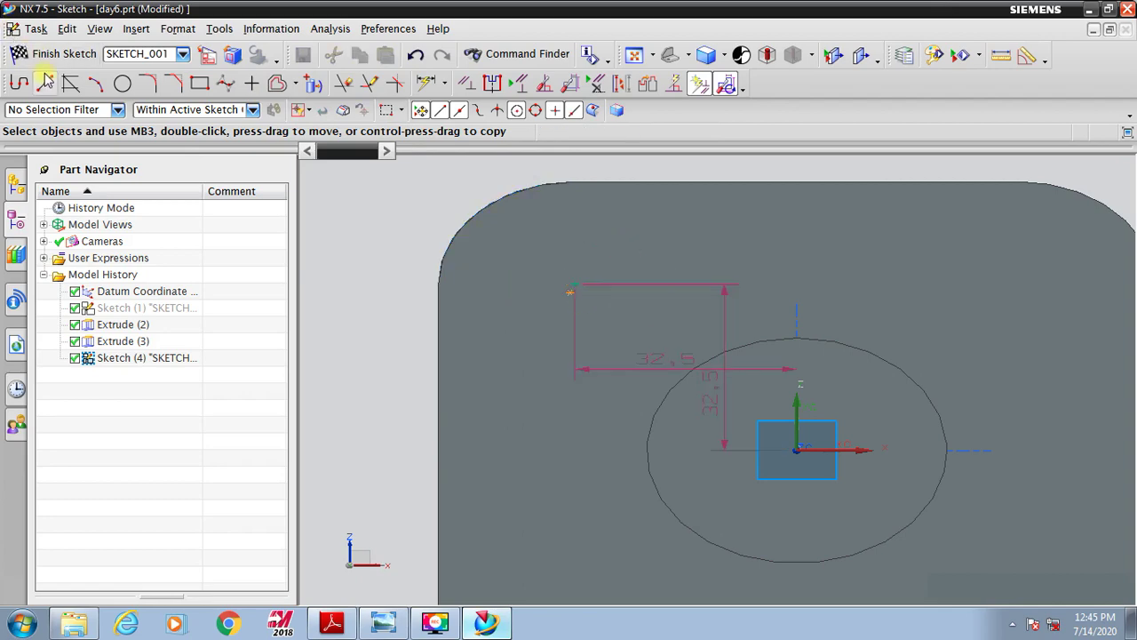
# Finish the position sketch and create the counterbored hole with 20 mm C-bore diameter, 2 mm C-bore depth, 10 mm diameter and 50 mm depth.
pyautogui.hotkey('ctrl', 'q')
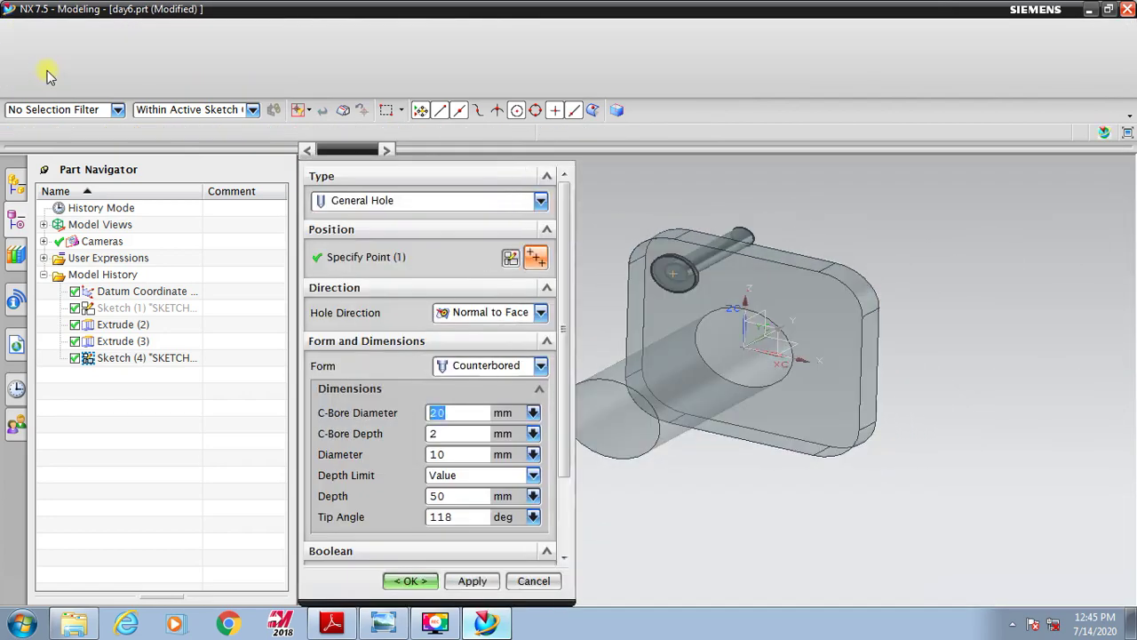
pyautogui.moveTo(724, 245); pyautogui.dragTo(664, 242, button='middle')
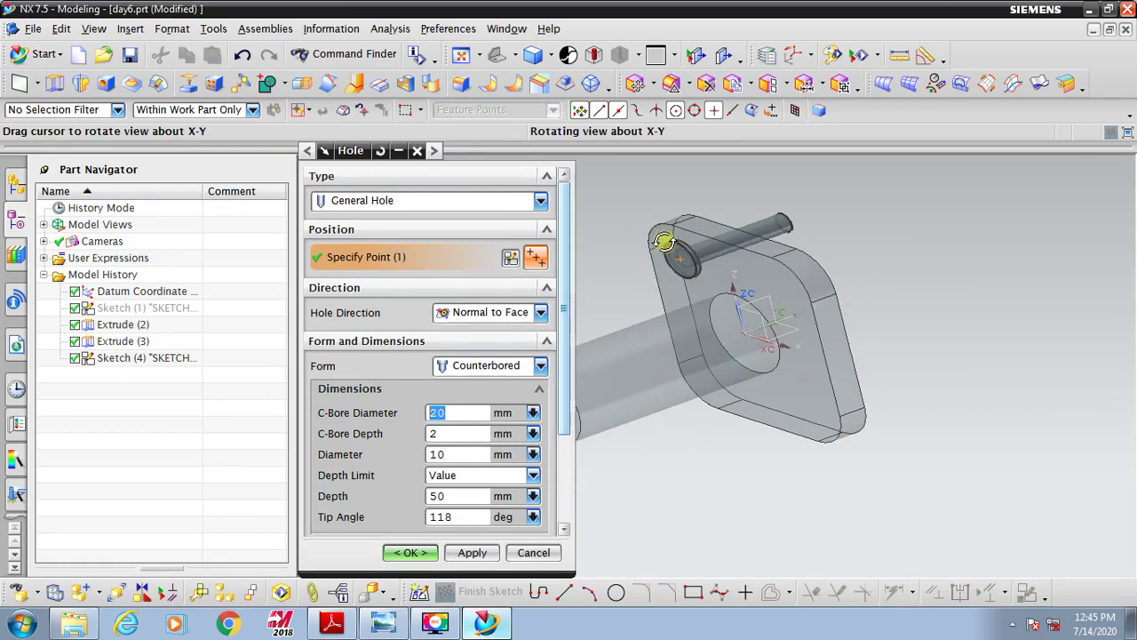
pyautogui.click(410, 553)
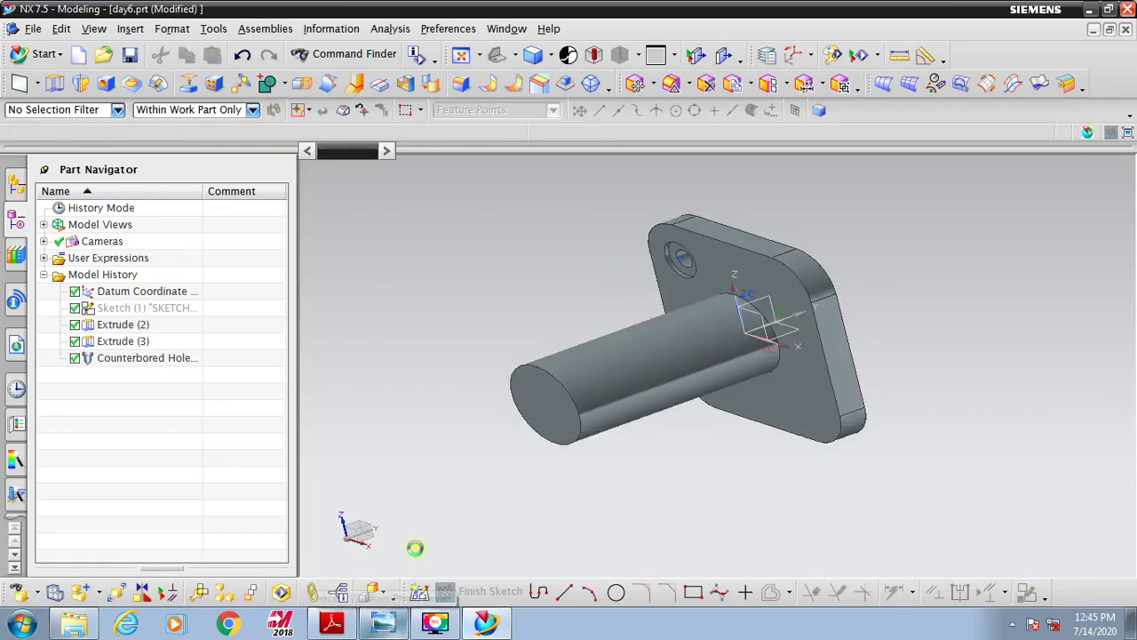
pyautogui.moveTo(416, 543); pyautogui.dragTo(662, 444, button='middle')
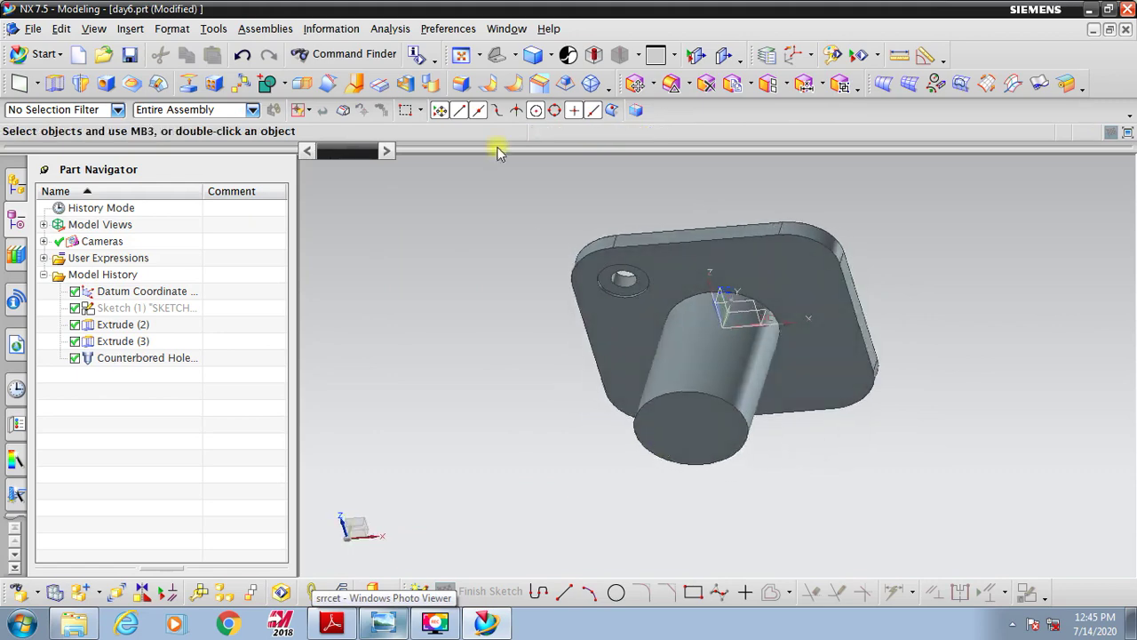
pyautogui.click(497, 55)
pyautogui.moveTo(494, 173)
pyautogui.mouseDown()
pyautogui.moveTo(494, 326)
pyautogui.moveTo(490, 179)
pyautogui.mouseUp()
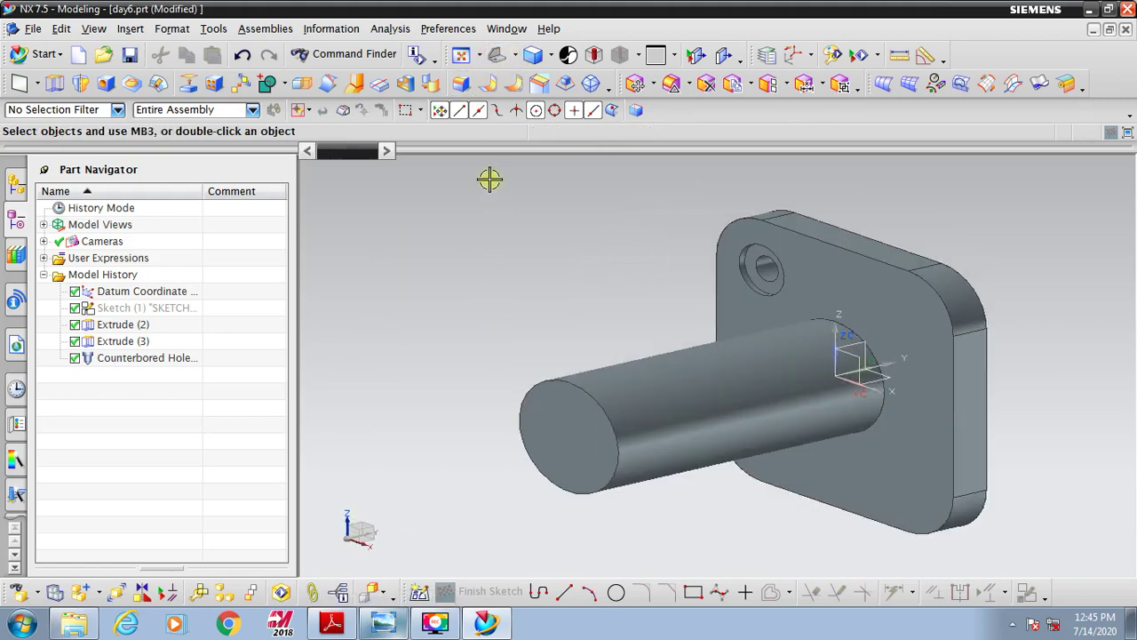
# Mirror the counterbored hole about the vertical YZ datum plane to the flange's upper-right corner.
pyautogui.click(126, 357)
pyautogui.click(131, 28)
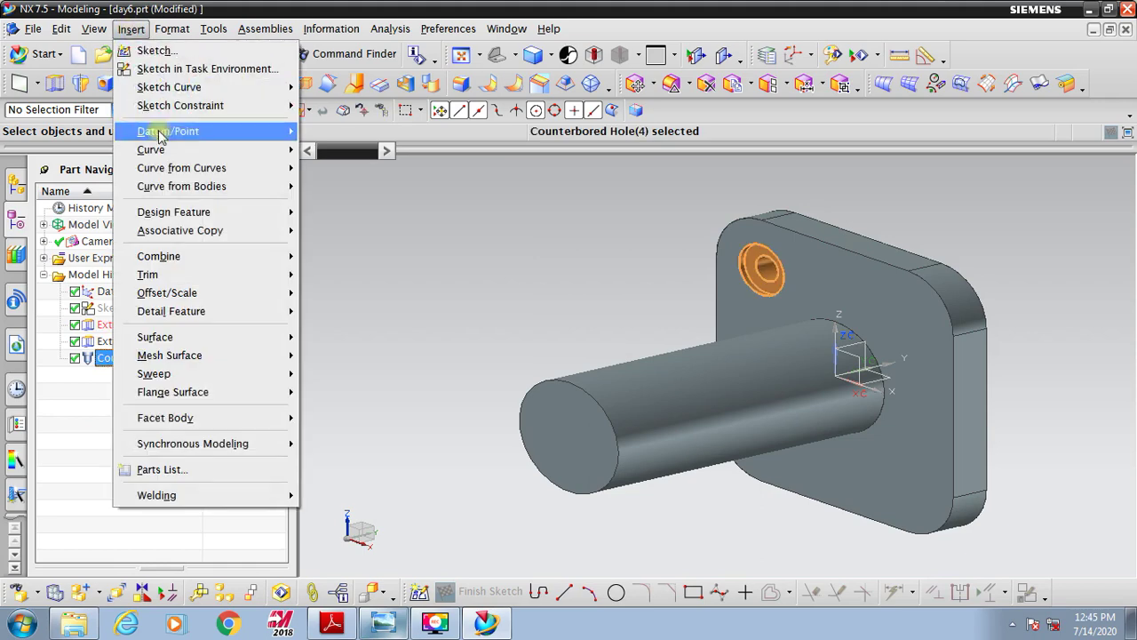
pyautogui.moveTo(190, 231)
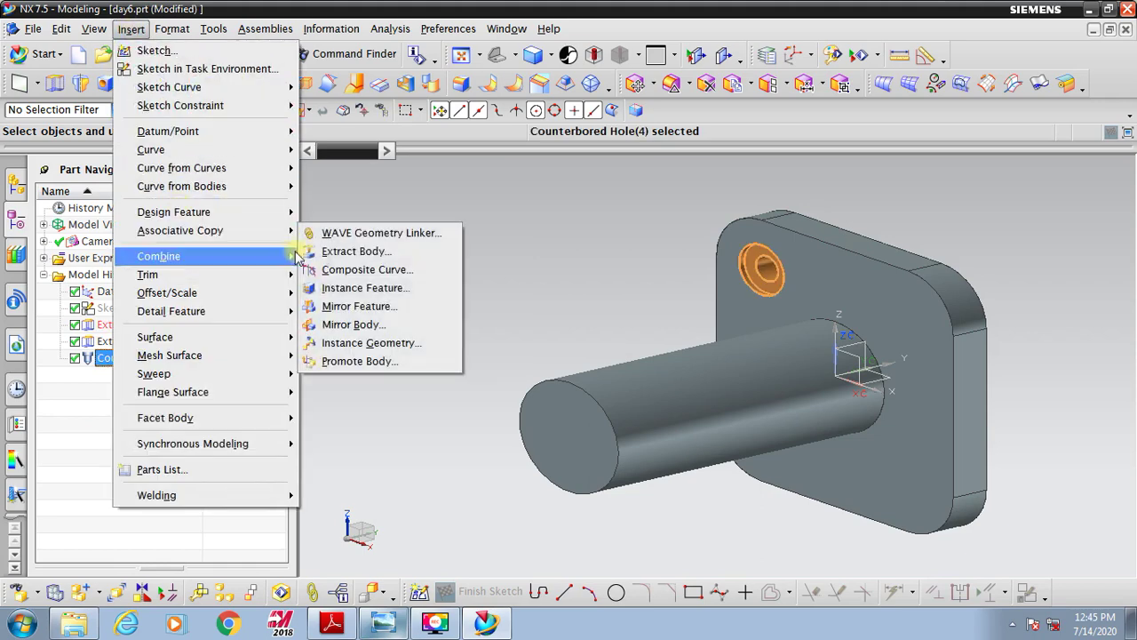
pyautogui.click(355, 307)
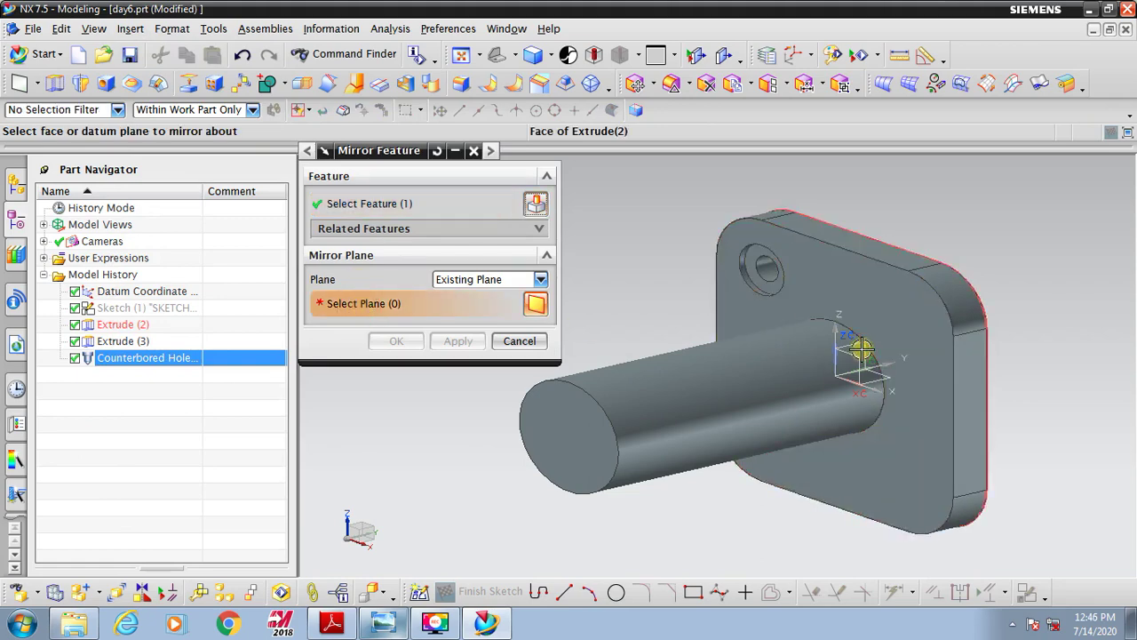
pyautogui.click(858, 349)
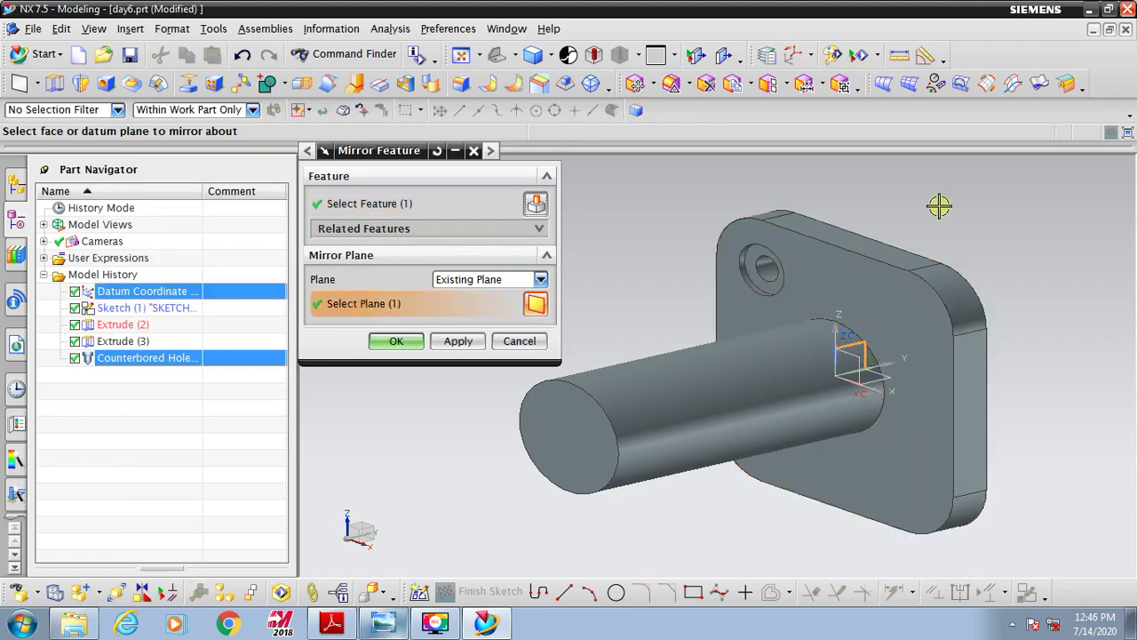
pyautogui.middleClick(939, 206)
# Mirror the counterbored hole and its mirrored copy about the horizontal XY datum plane to the flange's lower corners.
pyautogui.click(169, 380)
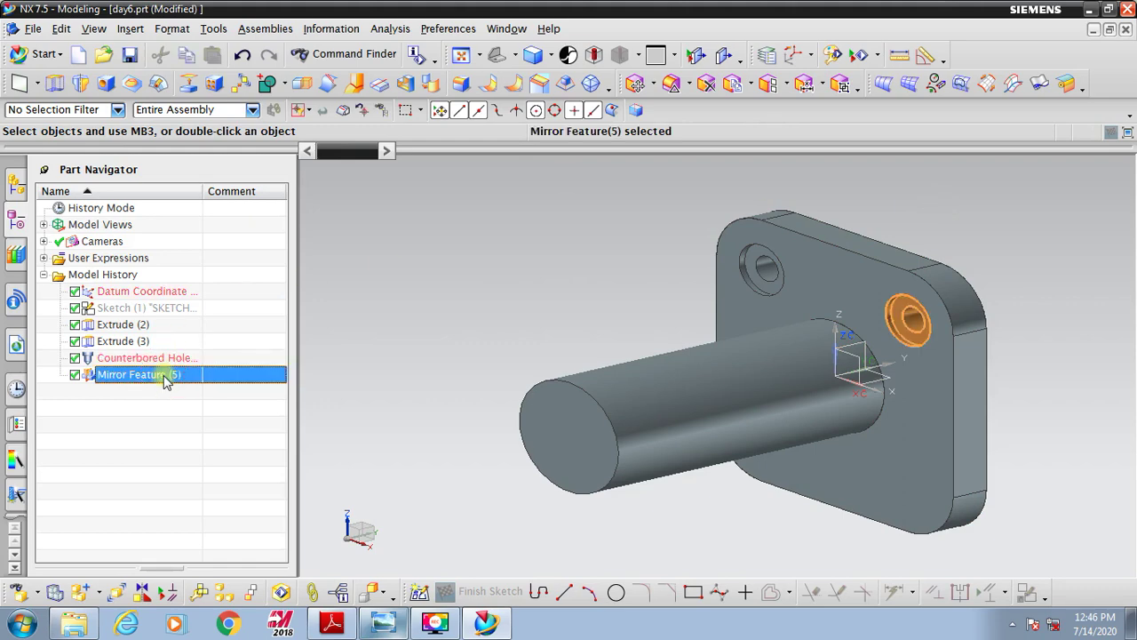
pyautogui.keyDown('ctrl'); pyautogui.click(164, 359); pyautogui.keyUp('ctrl')
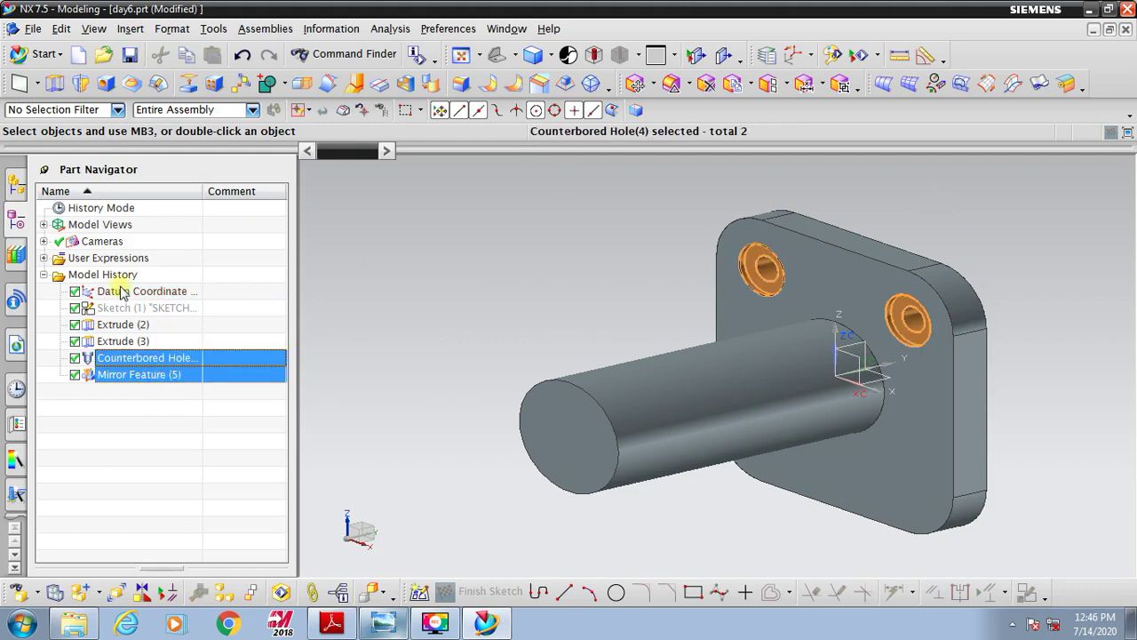
pyautogui.click(129, 28)
pyautogui.moveTo(183, 231)
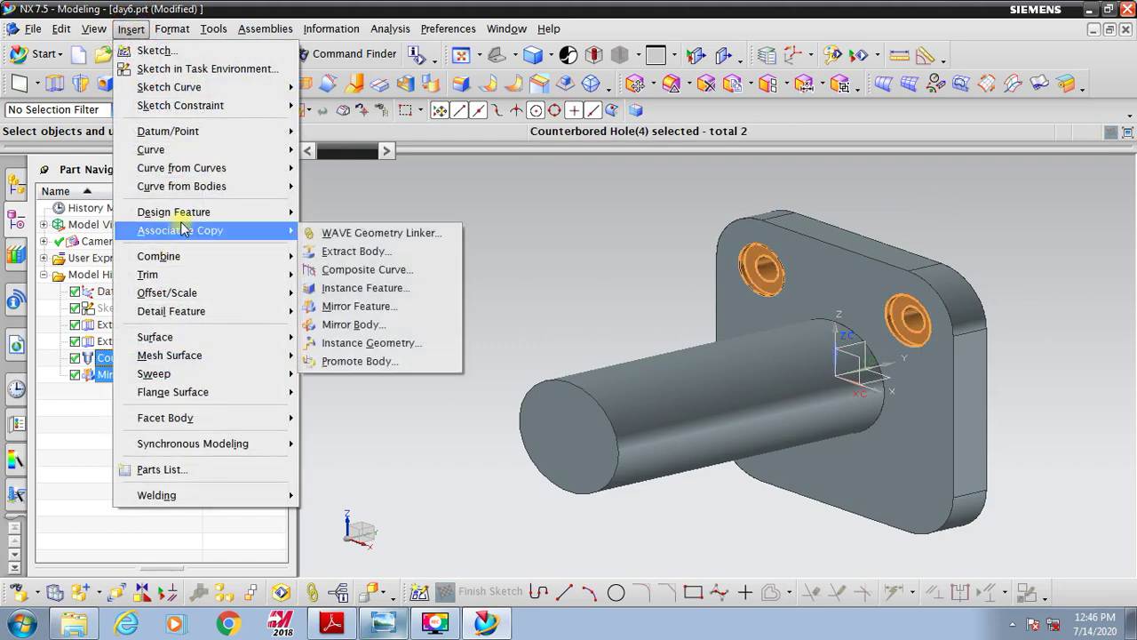
pyautogui.click(376, 306)
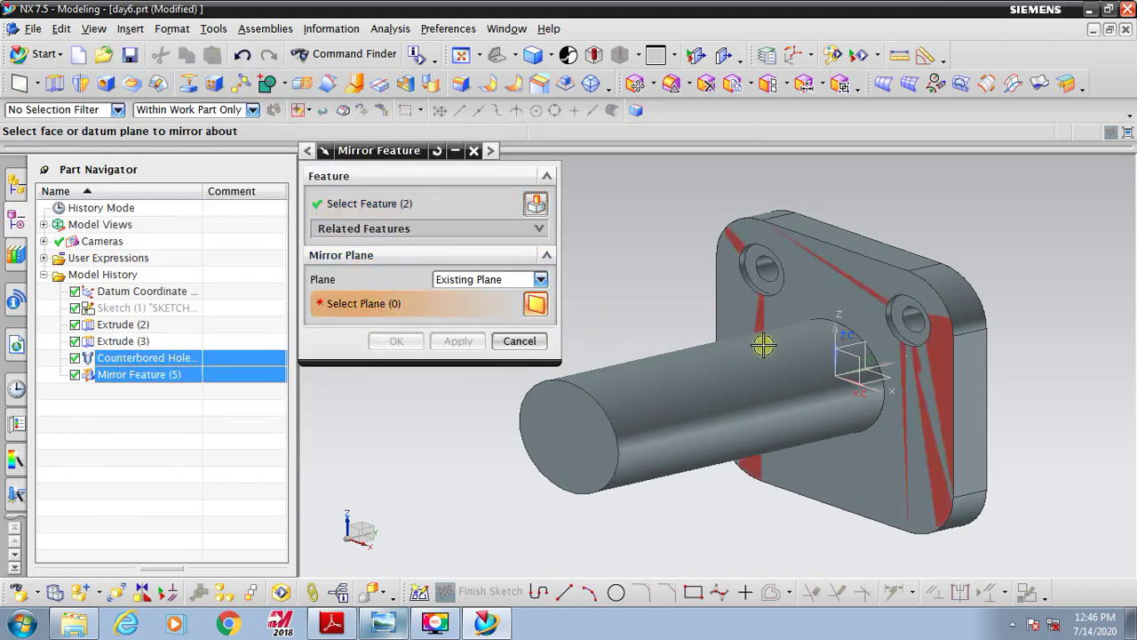
pyautogui.click(711, 320)
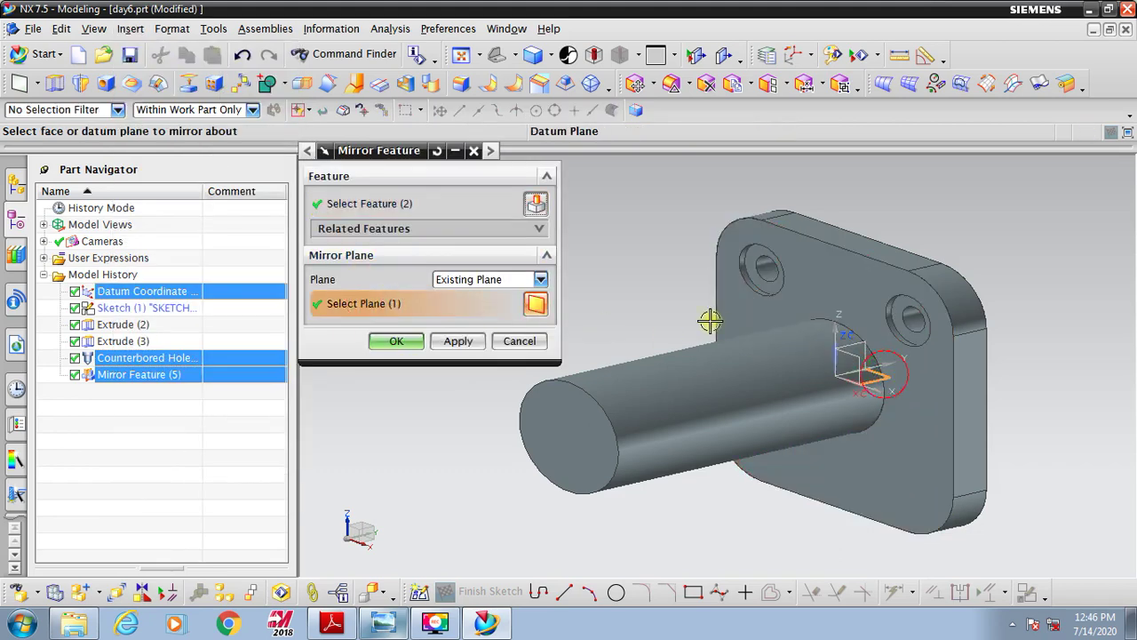
pyautogui.middleClick(627, 276)
pyautogui.moveTo(629, 279); pyautogui.dragTo(718, 285, button='middle')
pyautogui.click(495, 53)
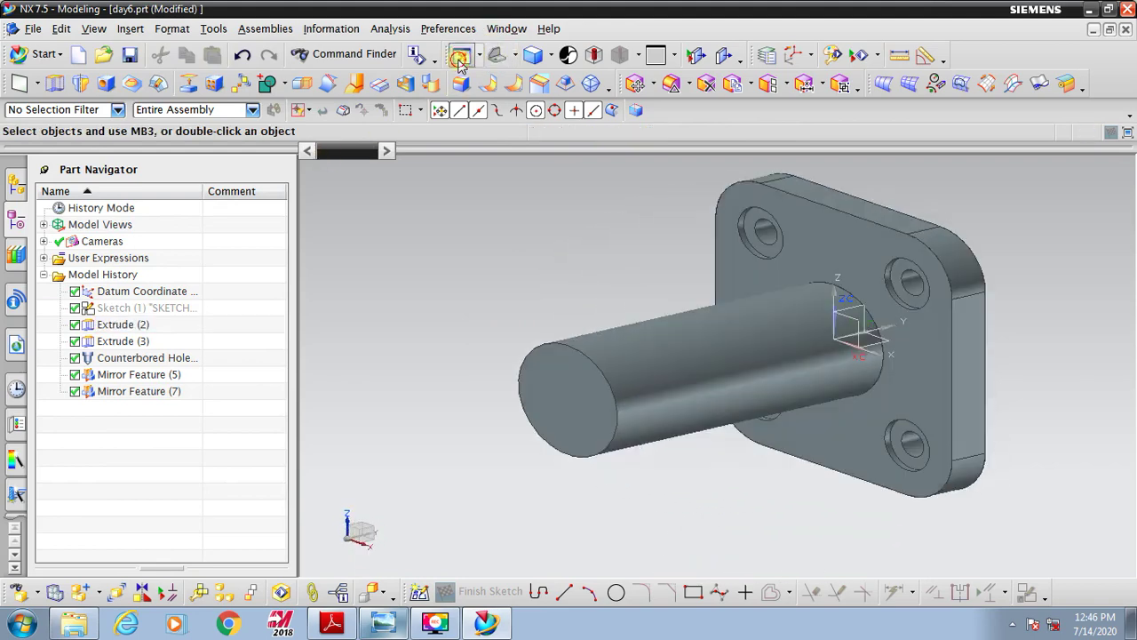
pyautogui.scroll(2, 857, 411)
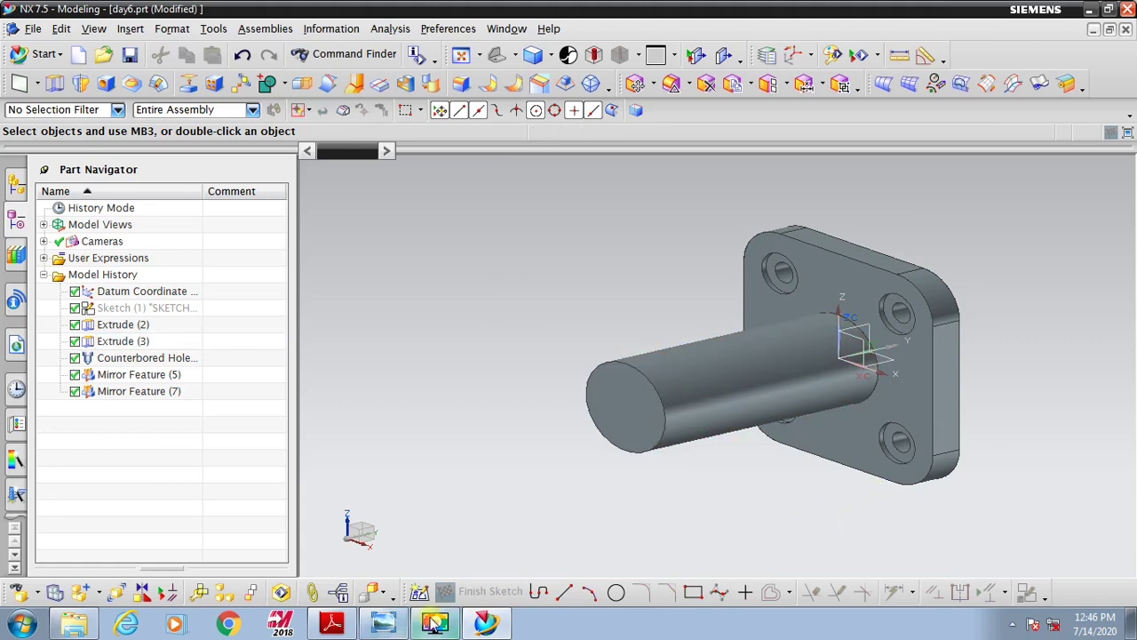
# Check the drawing on page 109 of the PDF in Adobe Reader, and start a sketch in NX on the cylinder's free end face.
pyautogui.click(487, 625)
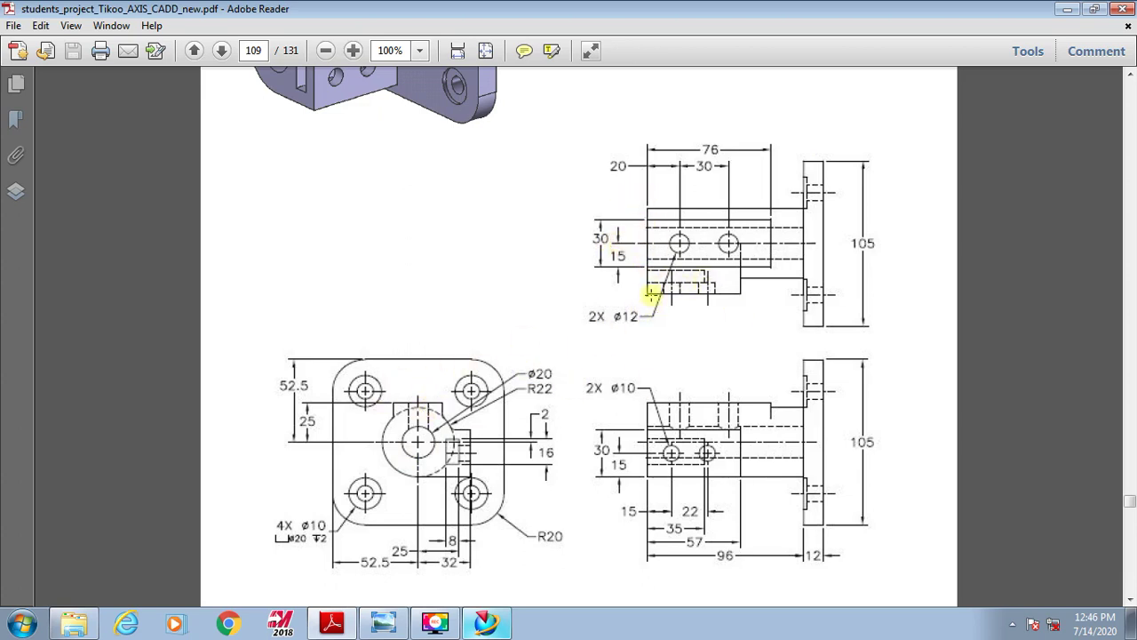
pyautogui.click(487, 624)
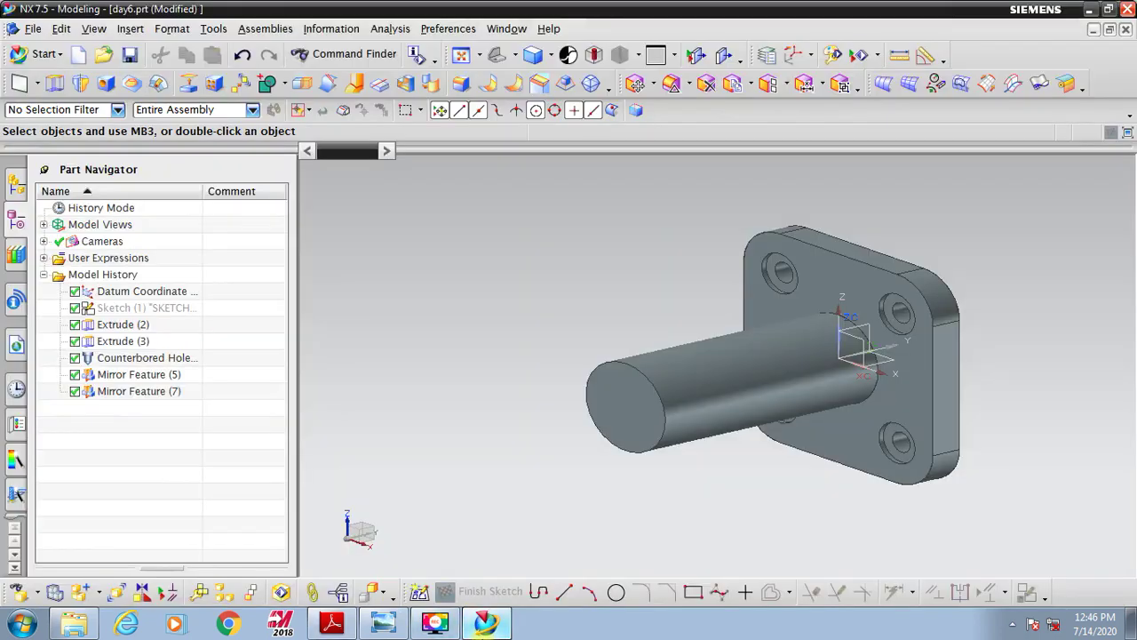
pyautogui.click(130, 28)
pyautogui.click(169, 66)
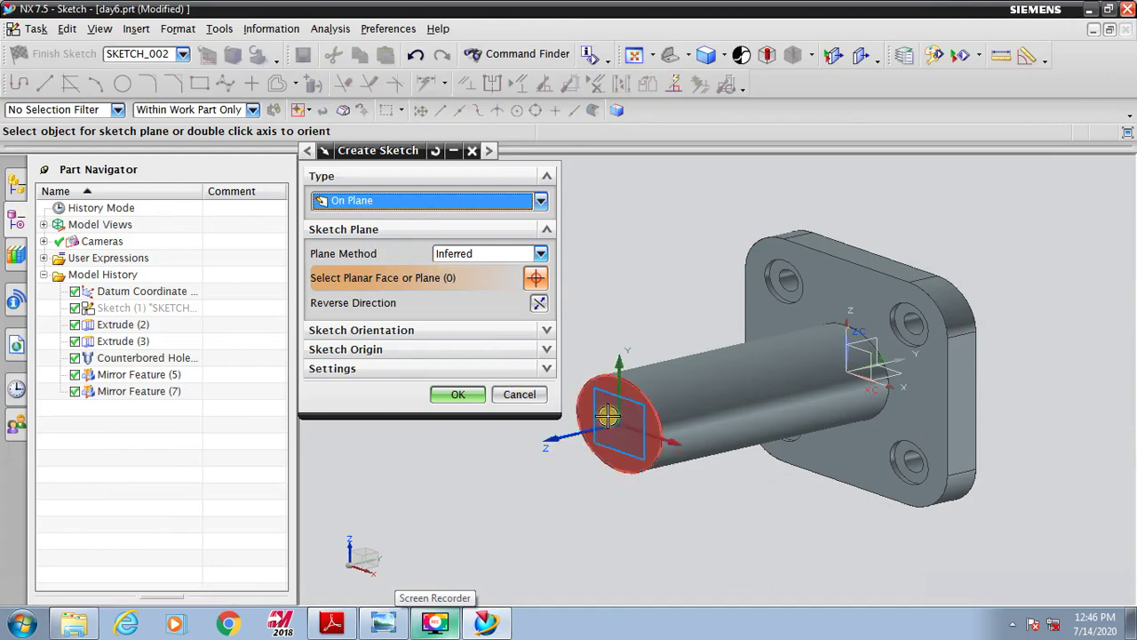
pyautogui.click(619, 422)
pyautogui.middleClick(684, 212)
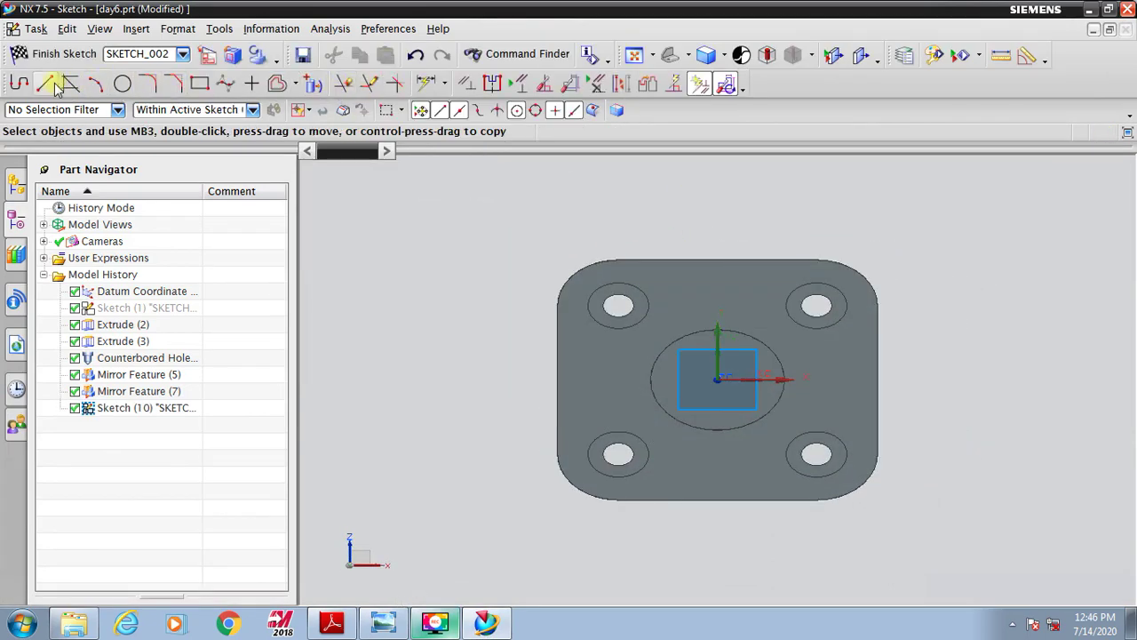
# Sketch a rectangle across the upper part of the cylinder's circular edge, reaching from above the circle to near its center.
pyautogui.click(199, 82)
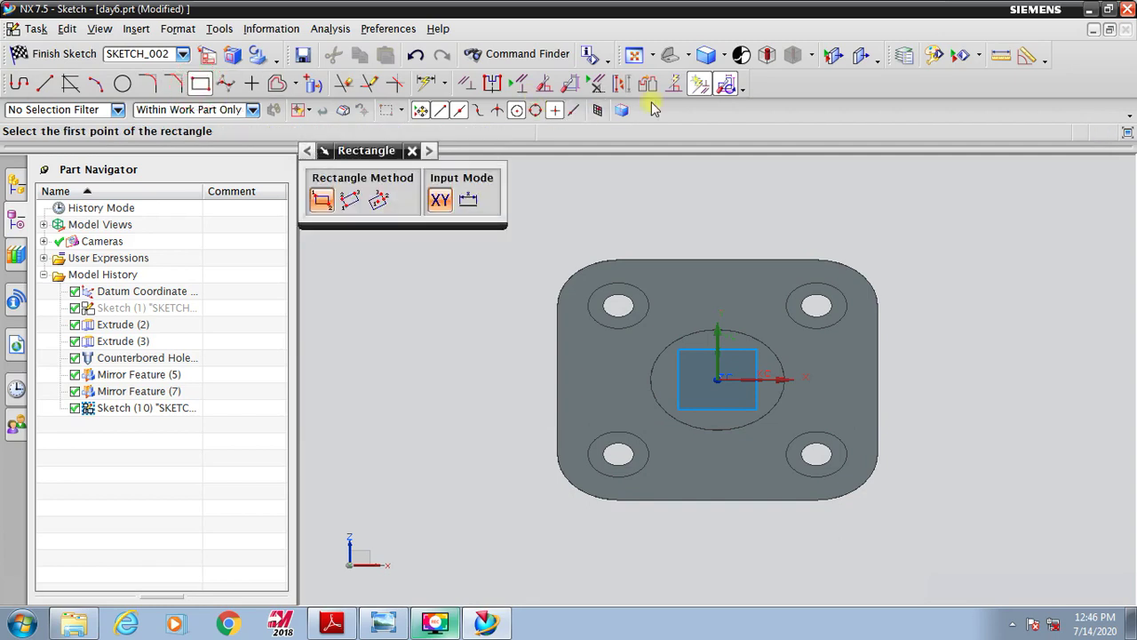
pyautogui.scroll(3, 746, 339)
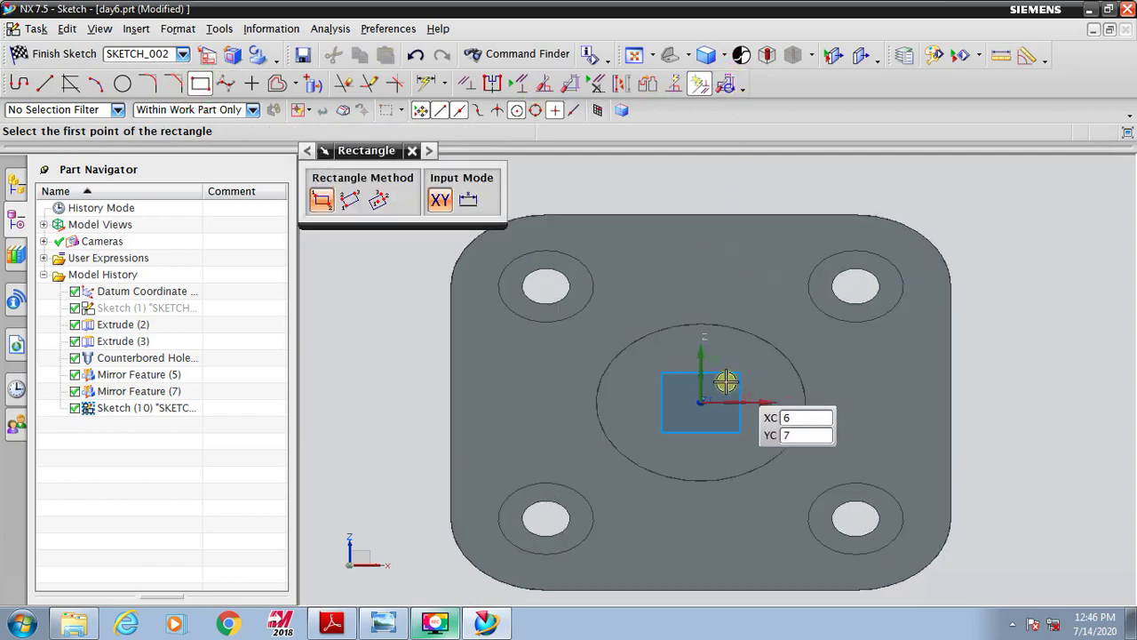
pyautogui.click(639, 299)
pyautogui.click(769, 391)
pyautogui.press('Escape')
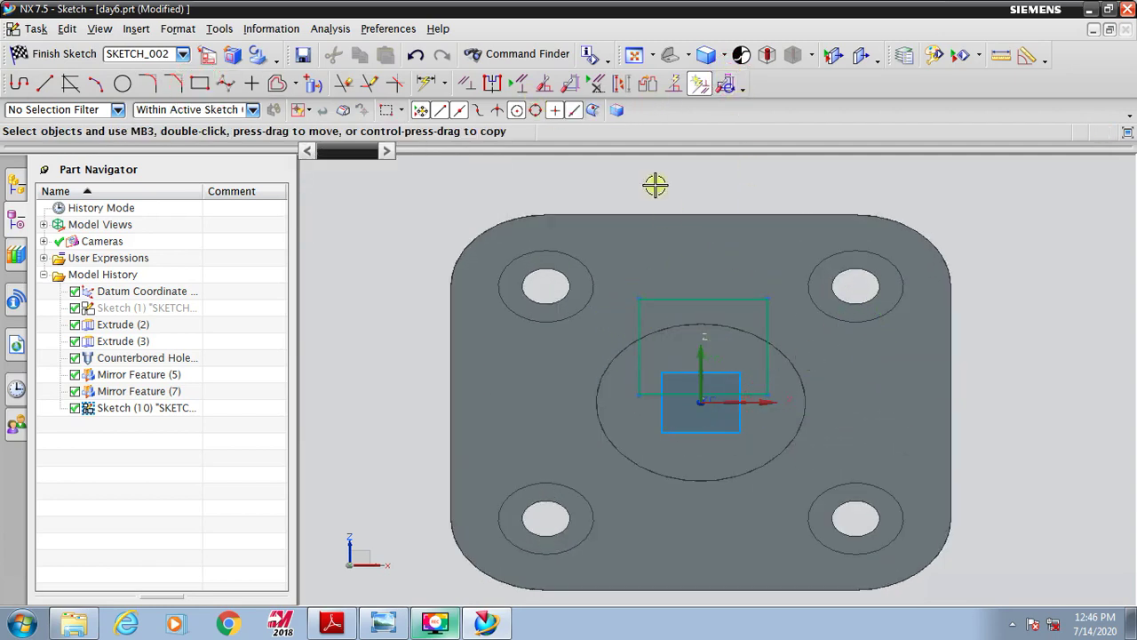
# Dimension the rectangle's top edge 25 mm above the horizontal axis.
pyautogui.click(428, 83)
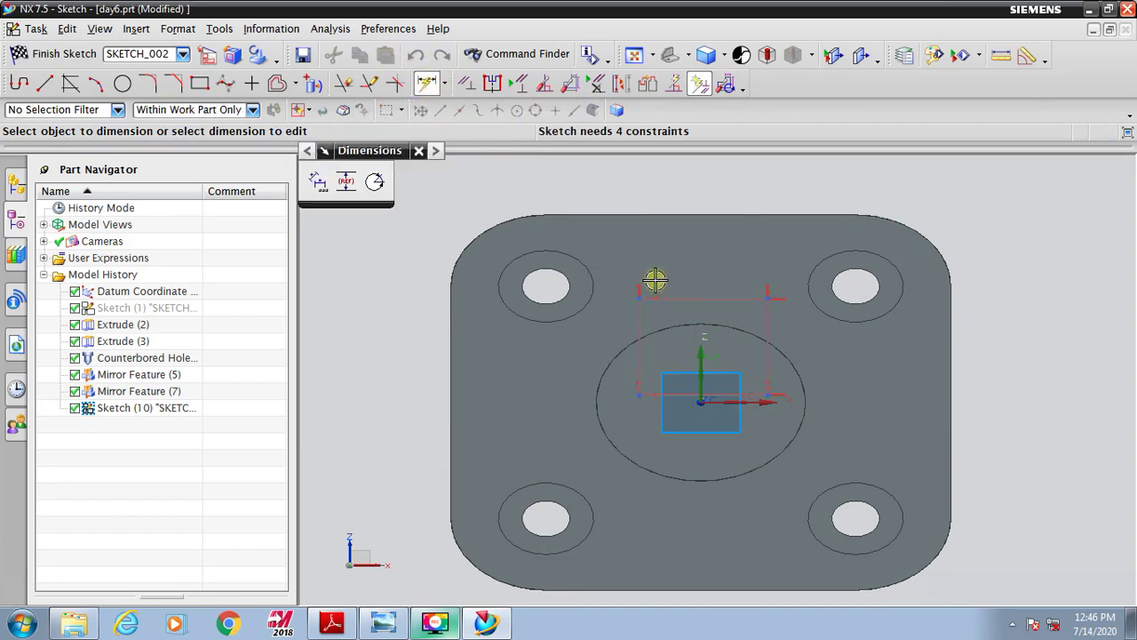
pyautogui.click(731, 400)
pyautogui.click(737, 299)
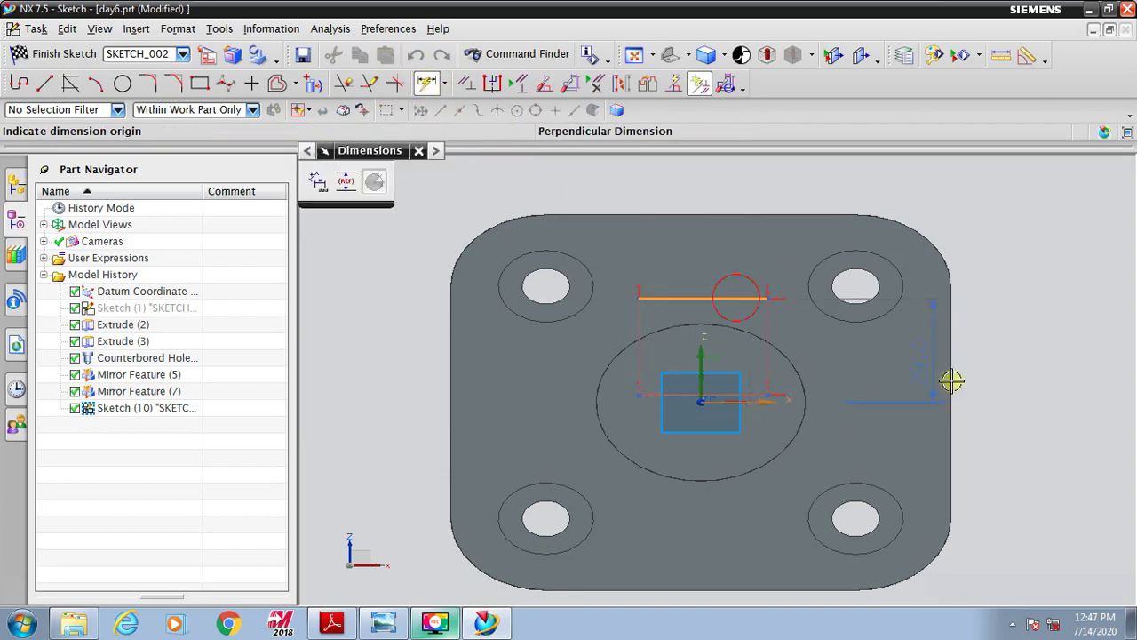
pyautogui.click(1030, 371)
pyautogui.write('25')
pyautogui.press('Return')
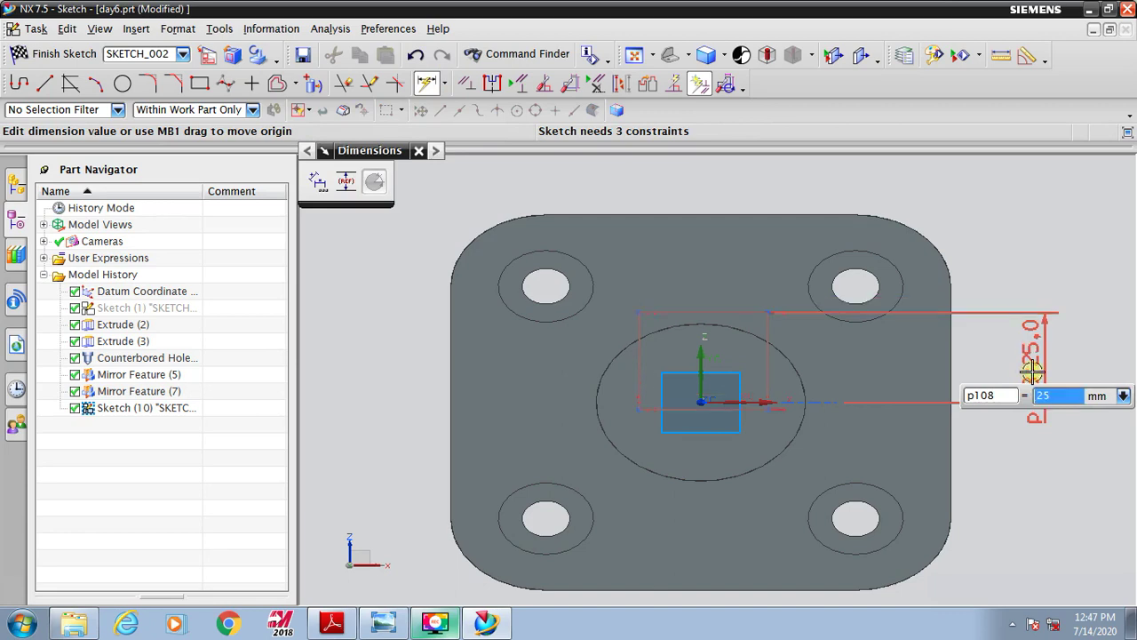
# Dimension the rectangle's top edge to a width of 30 mm.
pyautogui.click(691, 311)
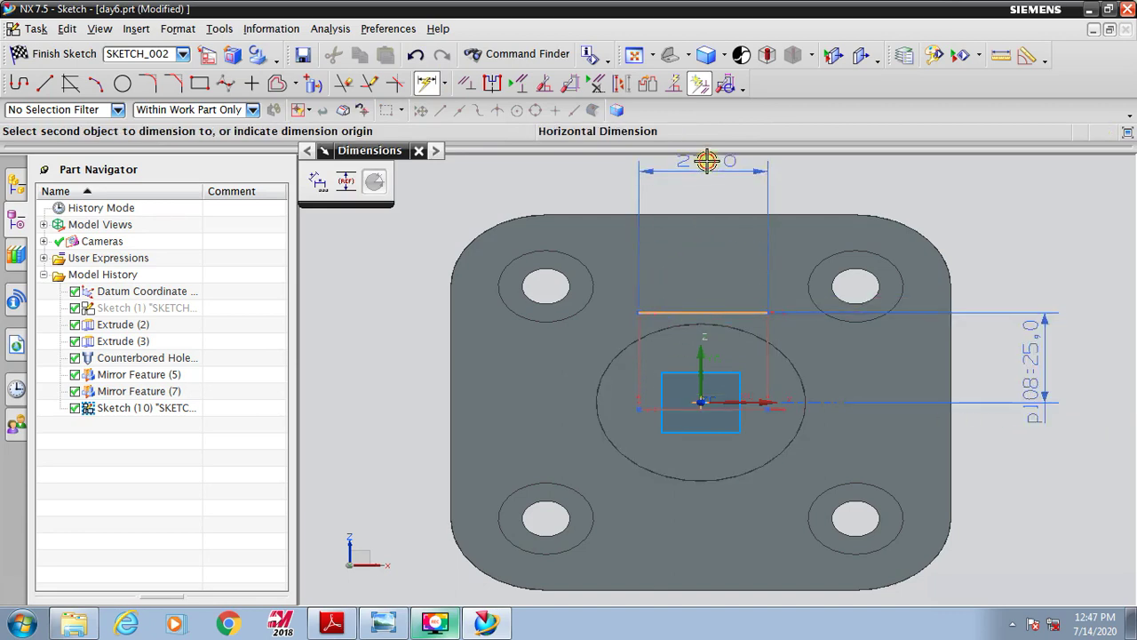
pyautogui.click(706, 160)
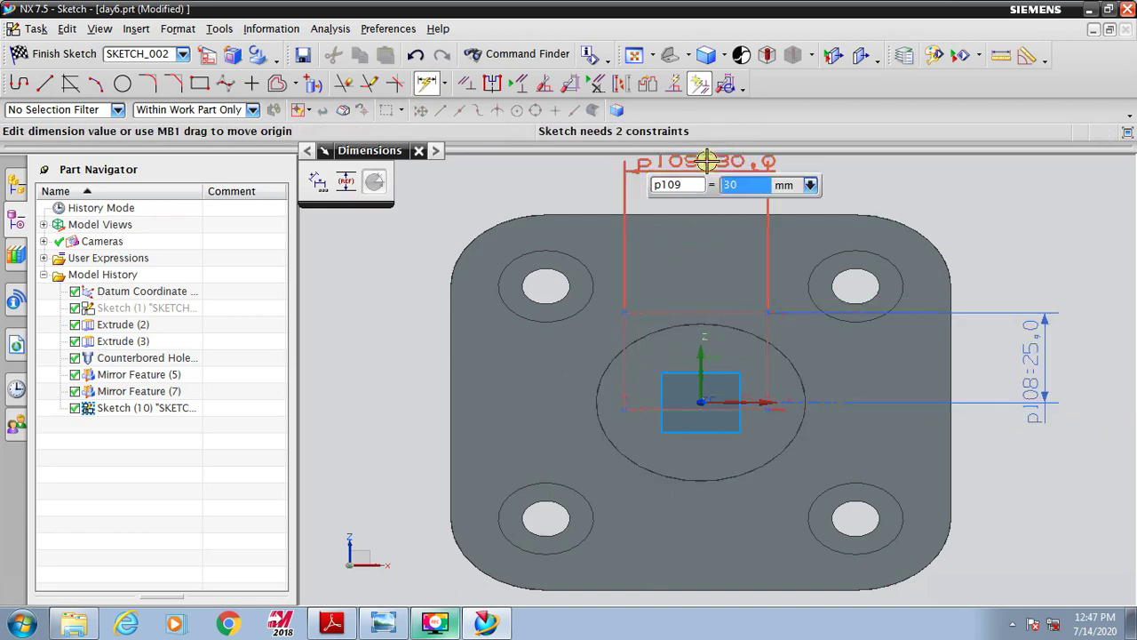
pyautogui.press('Return')
# Dimension the rectangle's left edge 15 mm from the vertical axis and finish the sketch.
pyautogui.click(625, 333)
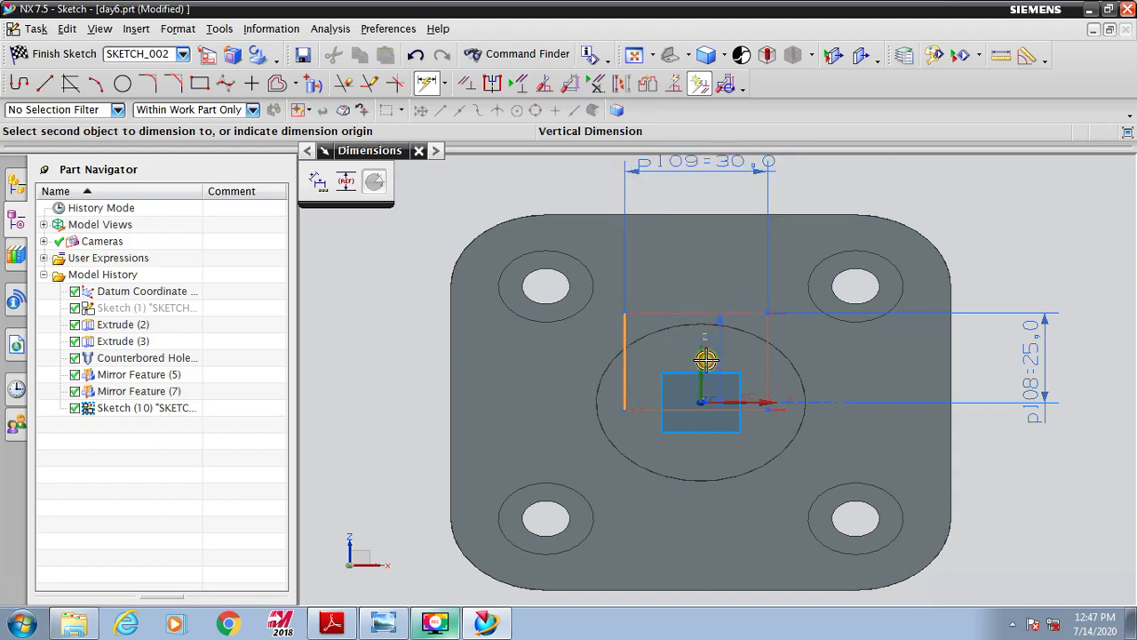
pyautogui.click(702, 359)
pyautogui.click(684, 200)
pyautogui.write('1')
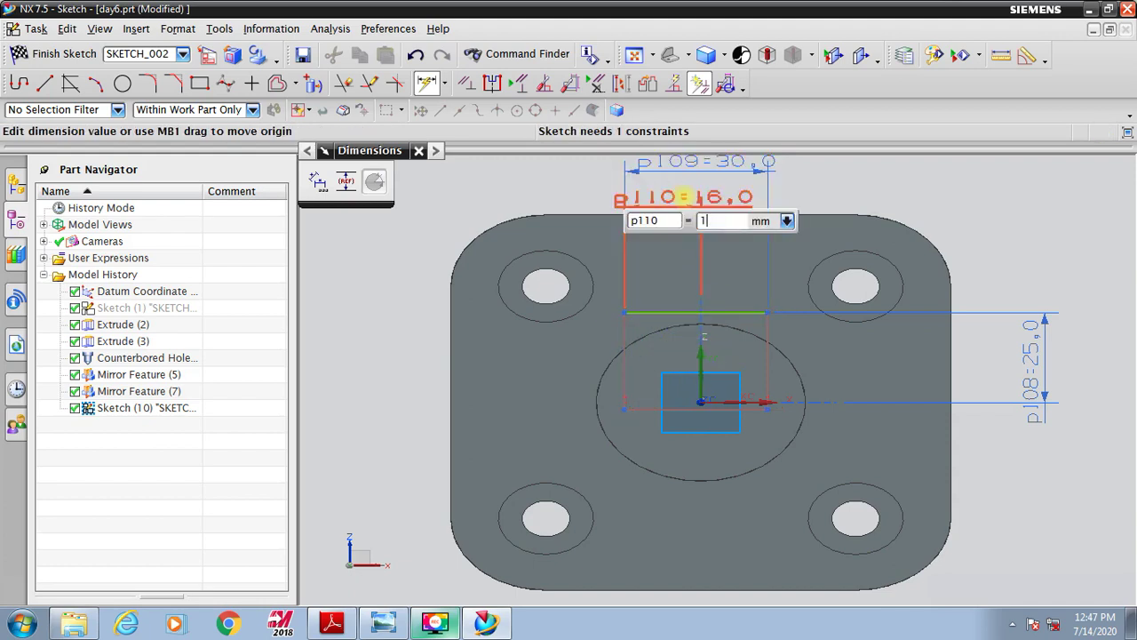
pyautogui.write('5')
pyautogui.press('Return')
pyautogui.middleClick(931, 371)
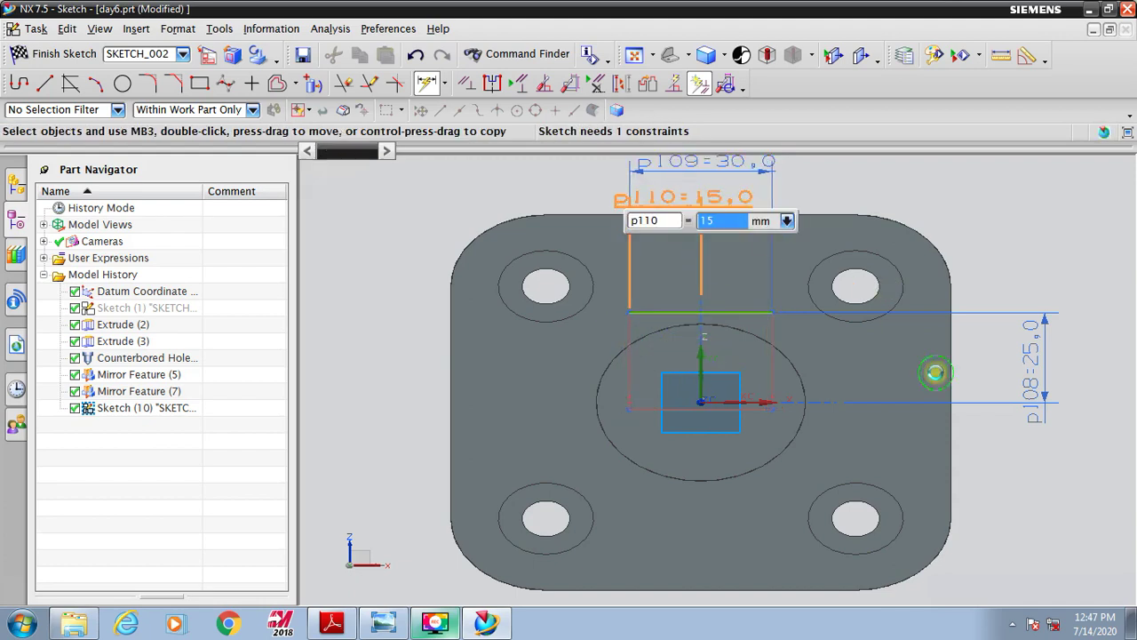
pyautogui.click(19, 49)
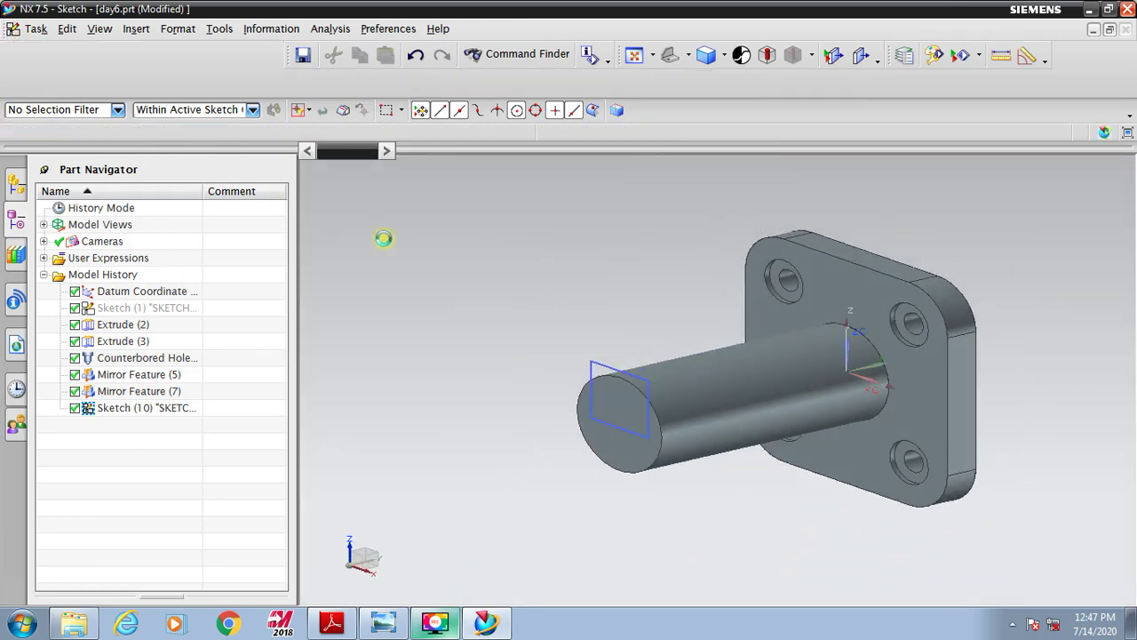
# Check the block length in the PDF drawing, and extrude the rectangle 76 mm toward the flange, united with the body.
pyautogui.click(54, 83)
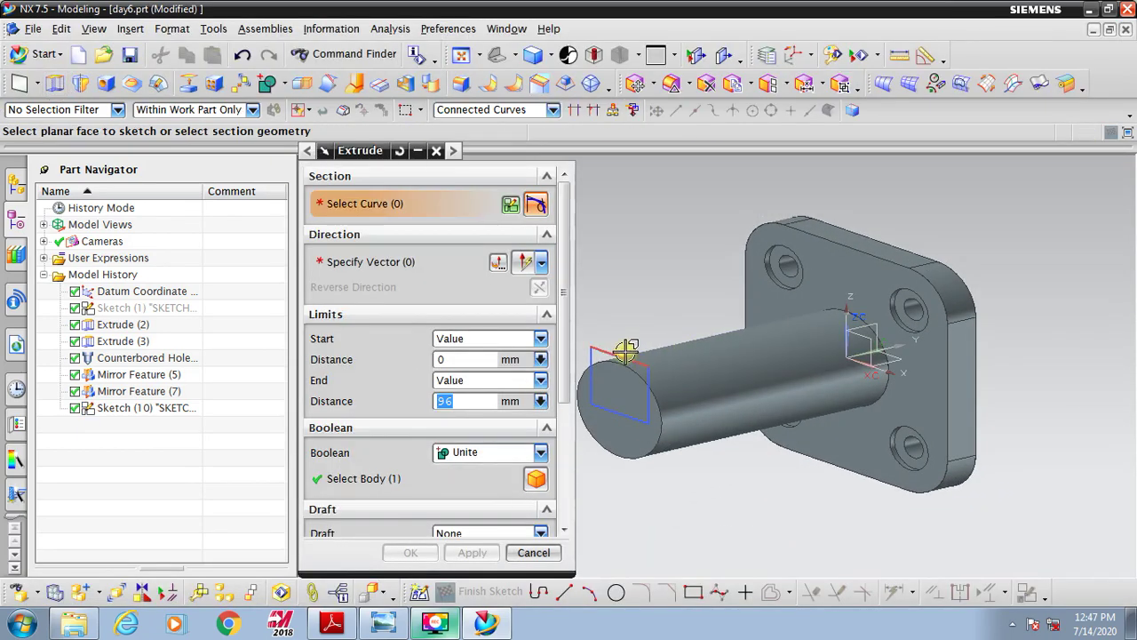
pyautogui.click(538, 287)
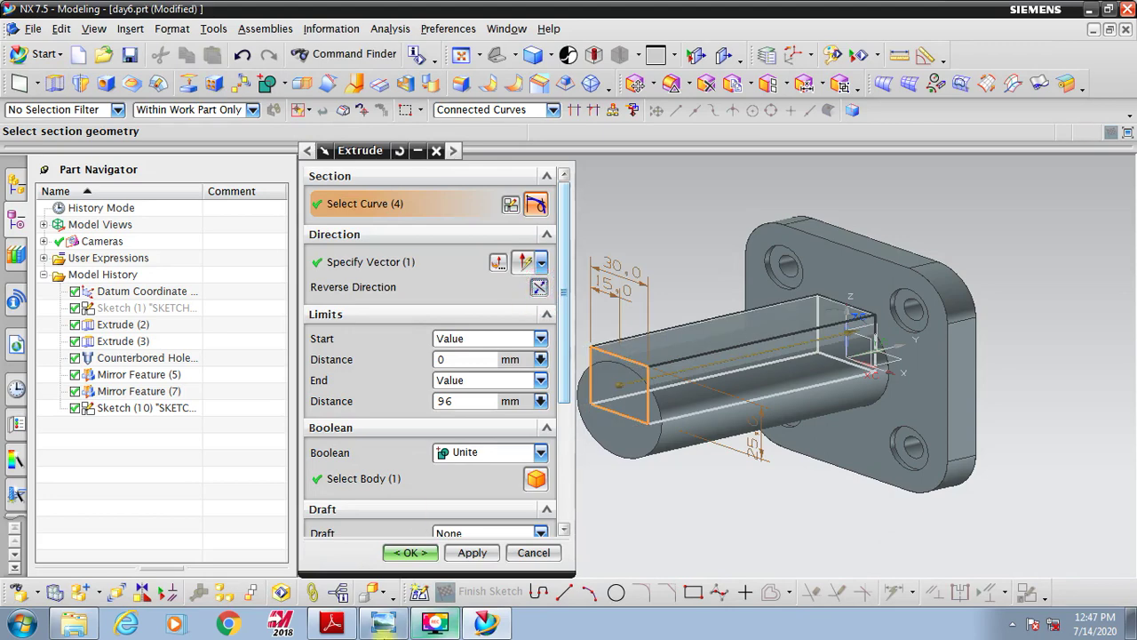
pyautogui.click(501, 629)
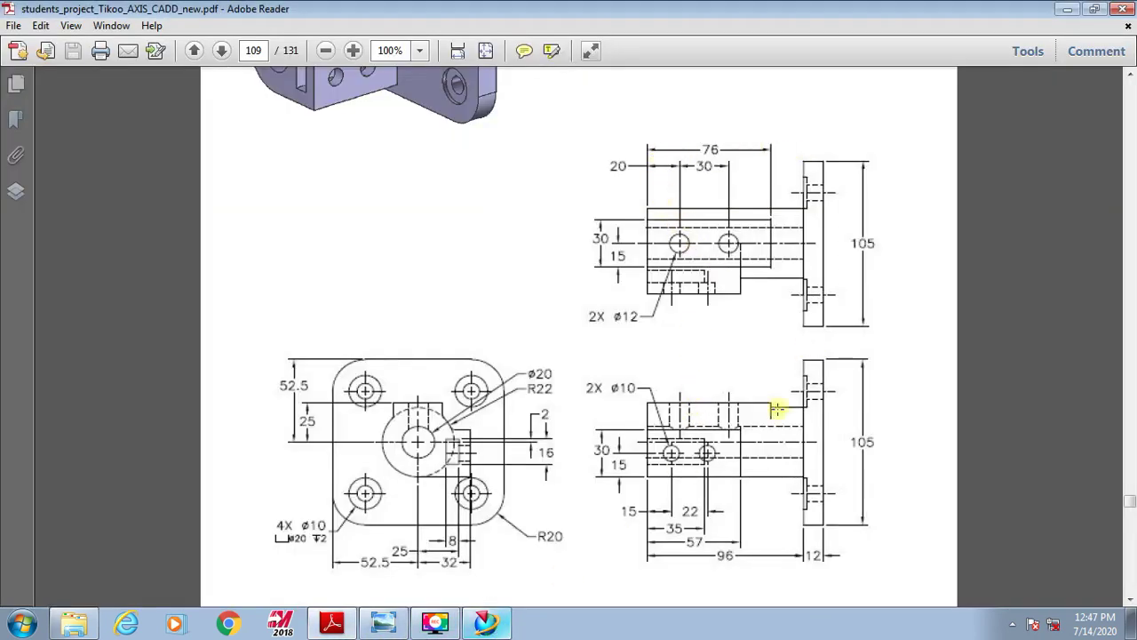
pyautogui.moveTo(501, 624)
pyautogui.click(499, 585)
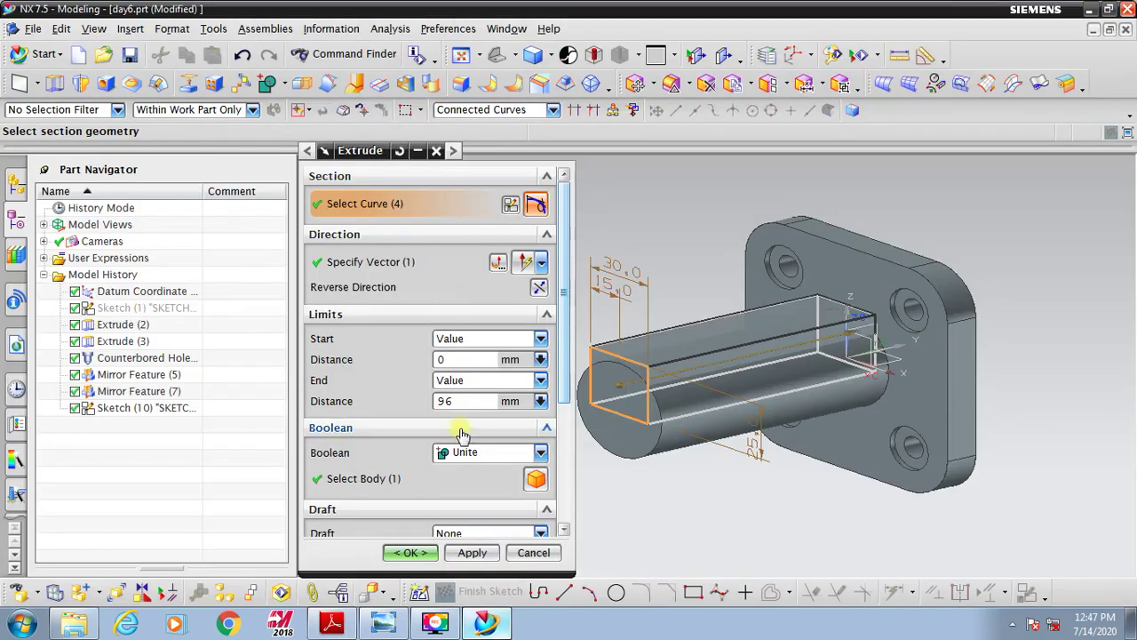
pyautogui.click(354, 405)
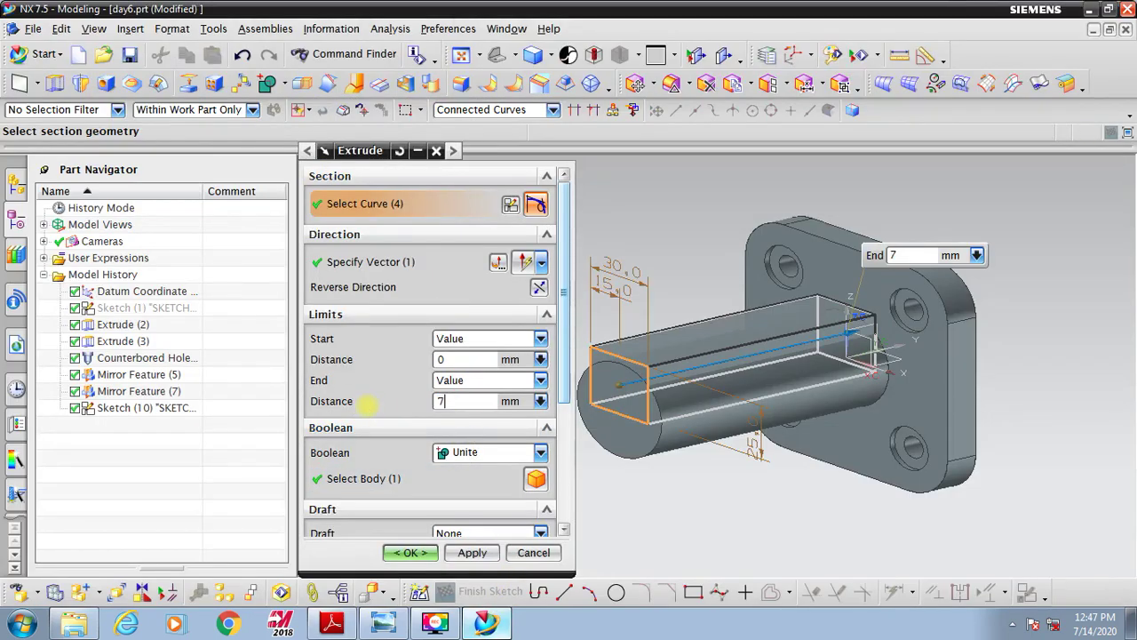
pyautogui.write('6')
pyautogui.click(453, 453)
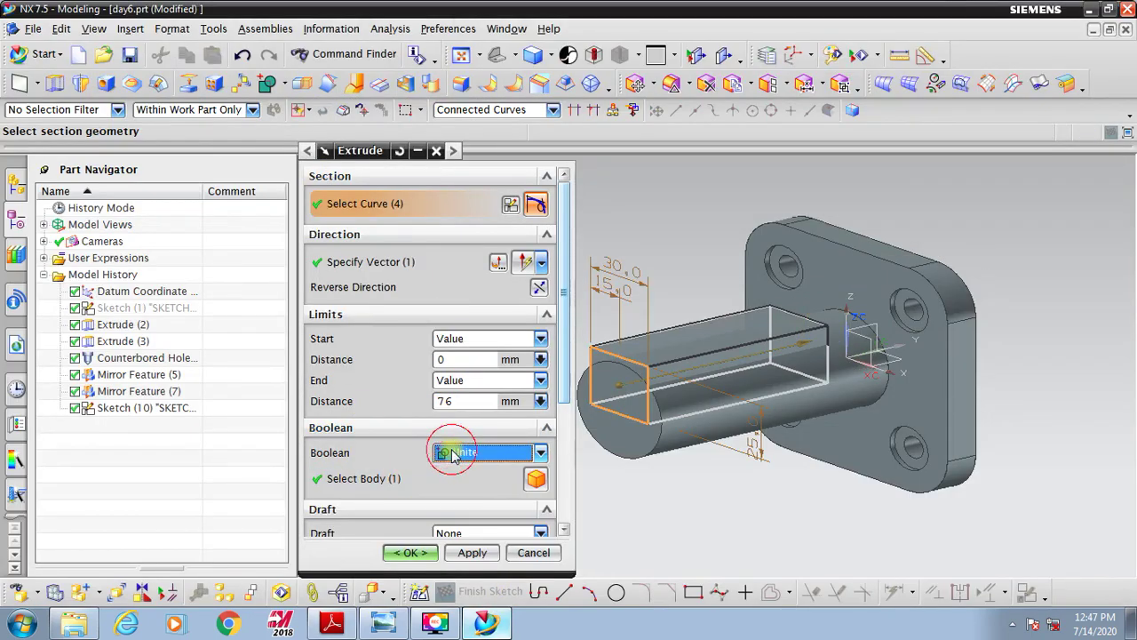
pyautogui.click(409, 552)
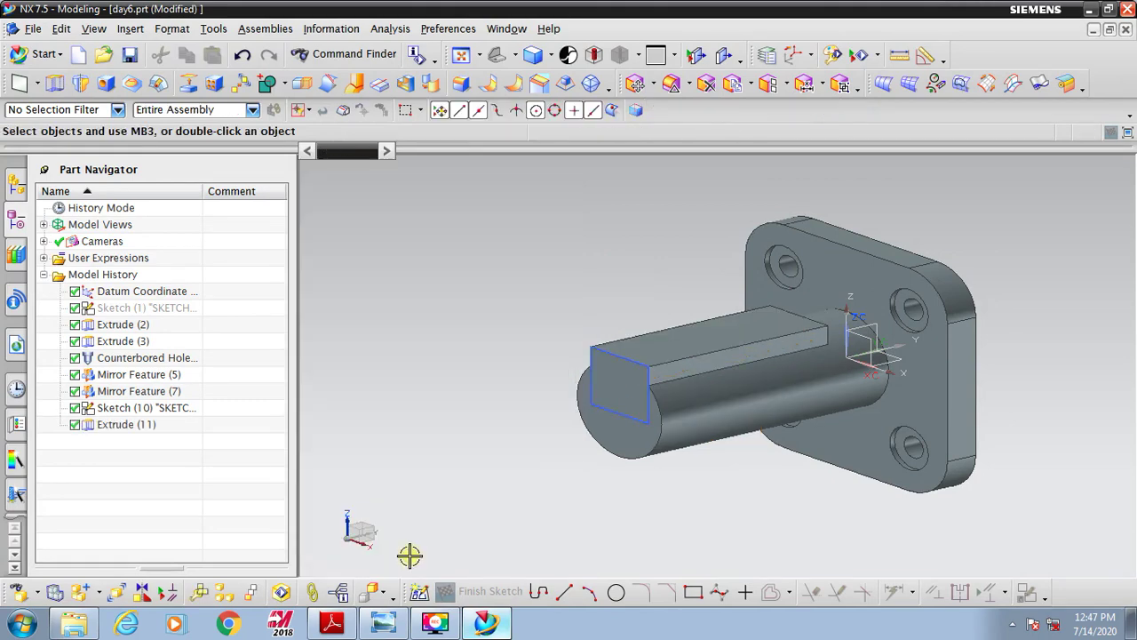
# Hide the block's rectangle sketch and save the part.
pyautogui.click(646, 369)
pyautogui.click(643, 401)
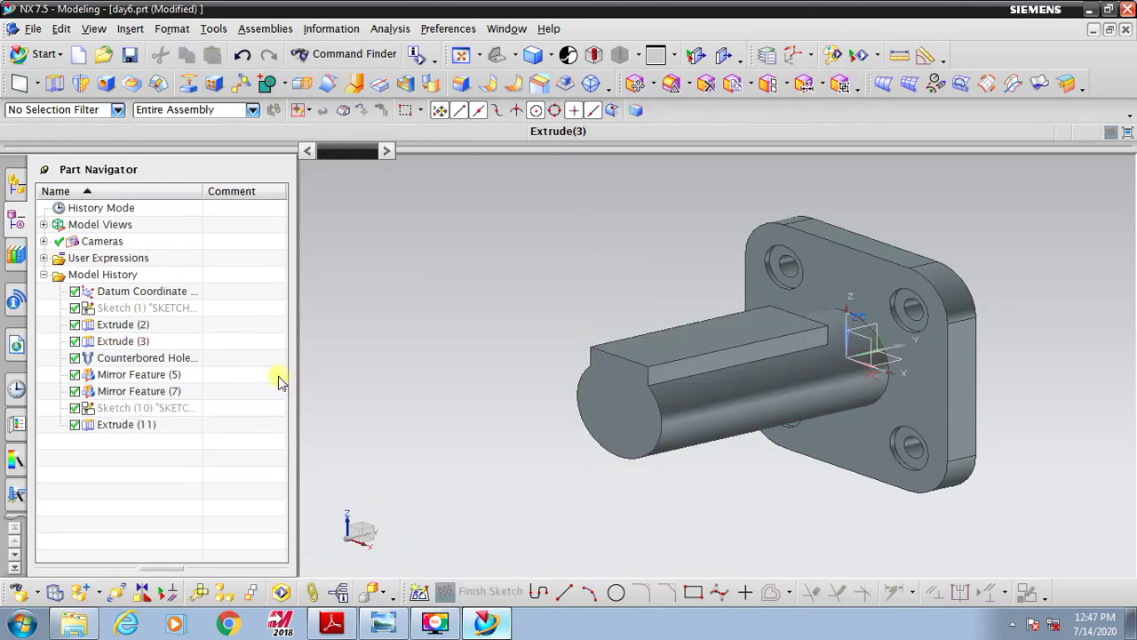
pyautogui.click(134, 62)
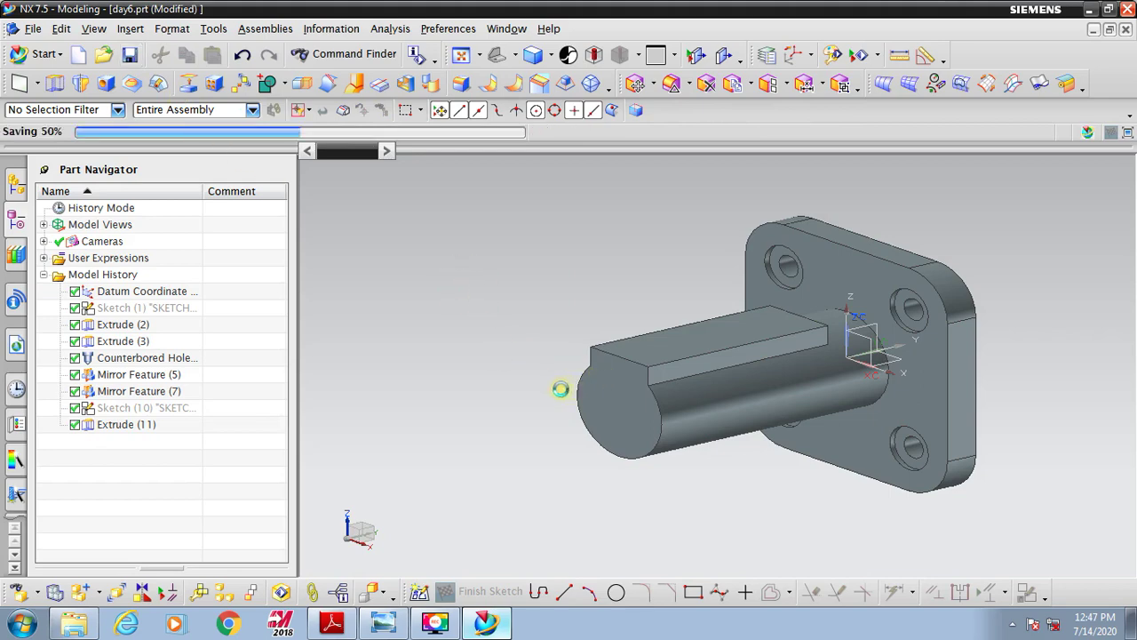
# Check the side block on page 109 of the PDF drawing, and start a new sketch in NX on the cylinder's free end face.
pyautogui.moveTo(560, 388); pyautogui.dragTo(578, 374, button='middle')
pyautogui.moveTo(655, 381)
pyautogui.mouseDown(button='middle')
pyautogui.moveTo(643, 358)
pyautogui.moveTo(657, 393)
pyautogui.mouseUp(button='middle')
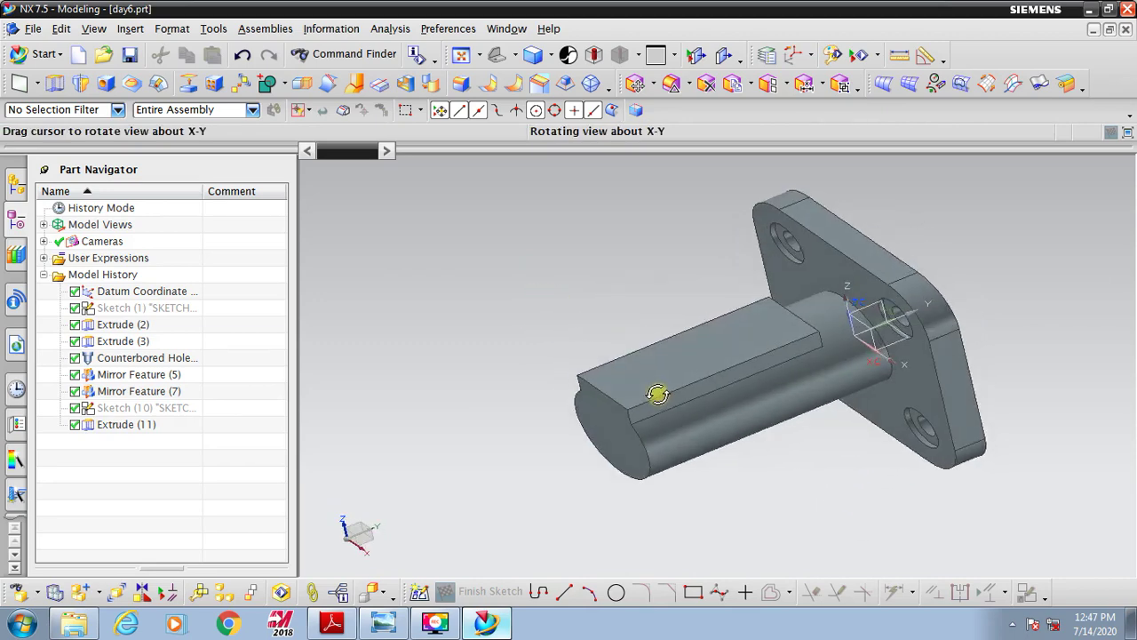
pyautogui.click(486, 623)
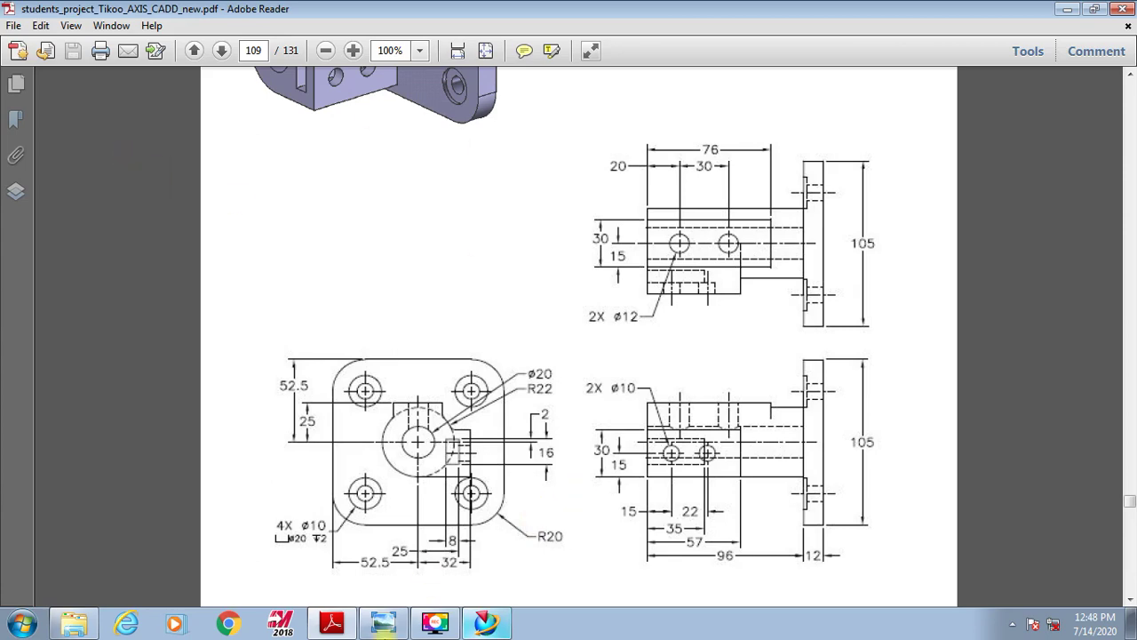
pyautogui.click(482, 626)
pyautogui.click(131, 29)
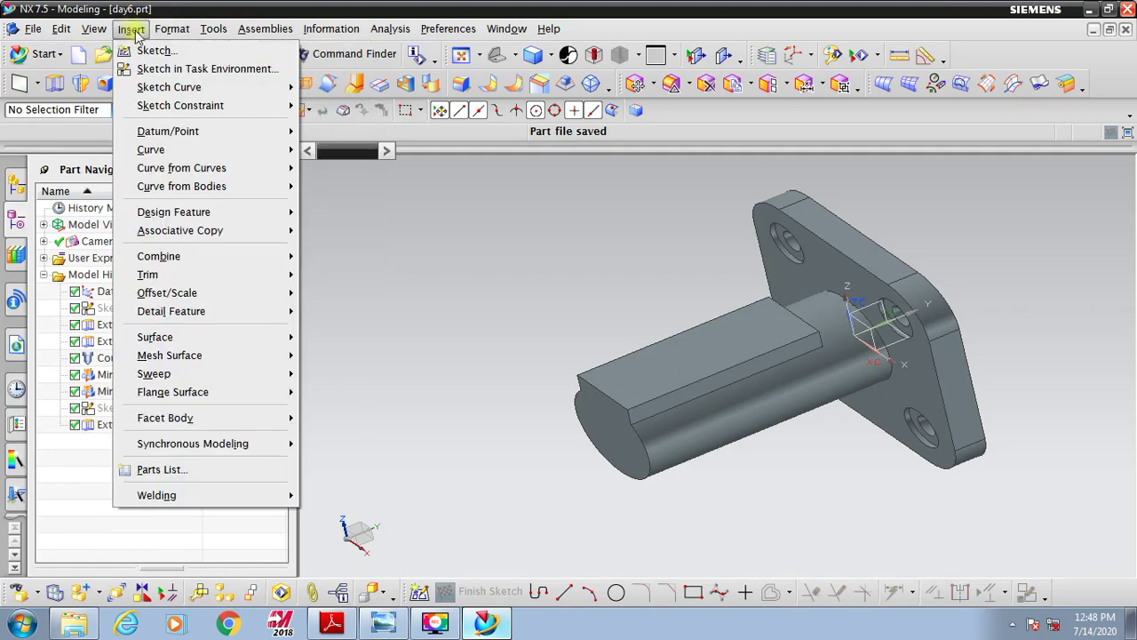
pyautogui.click(157, 51)
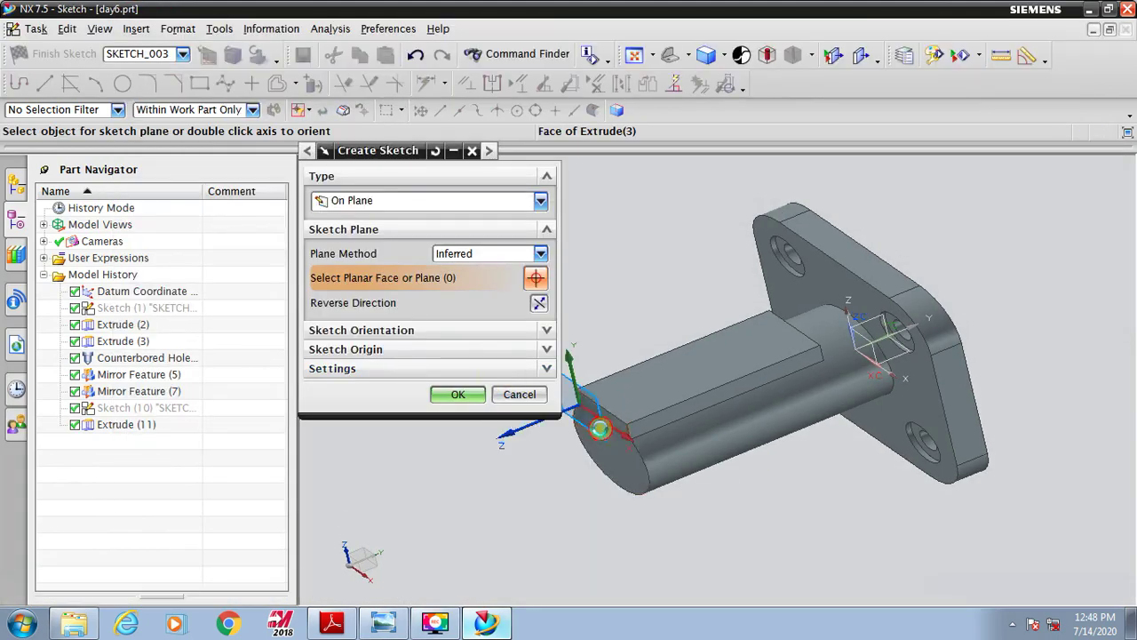
pyautogui.click(613, 449)
pyautogui.middleClick(622, 453)
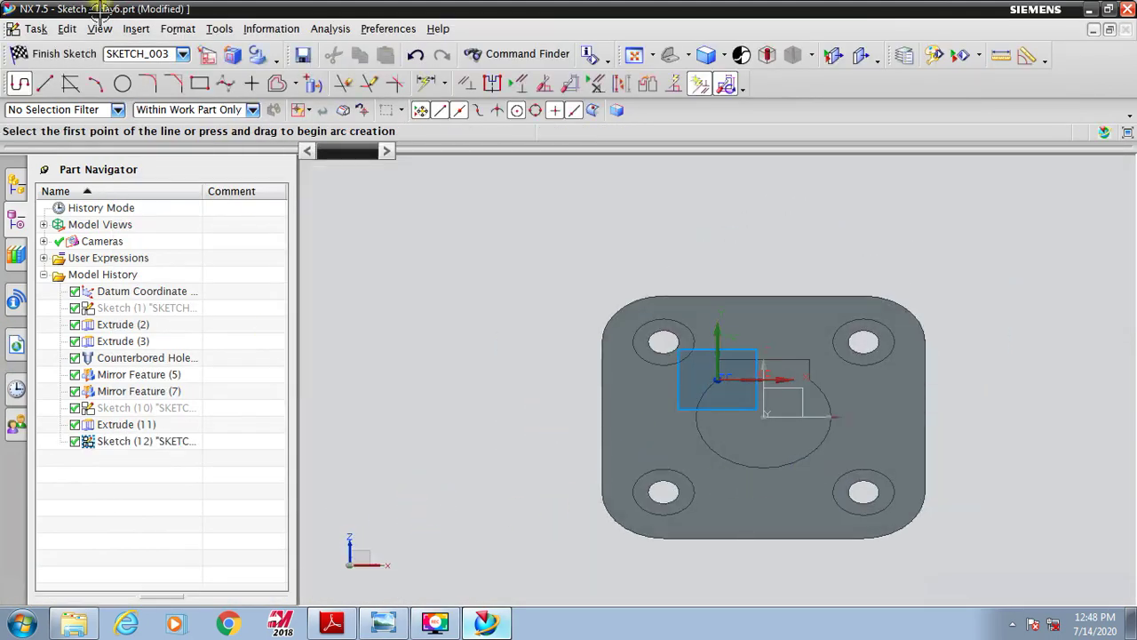
# Sketch a rectangle about 20 mm wide and 34 mm high across the right side of the cylinder's circular edge.
pyautogui.click(199, 82)
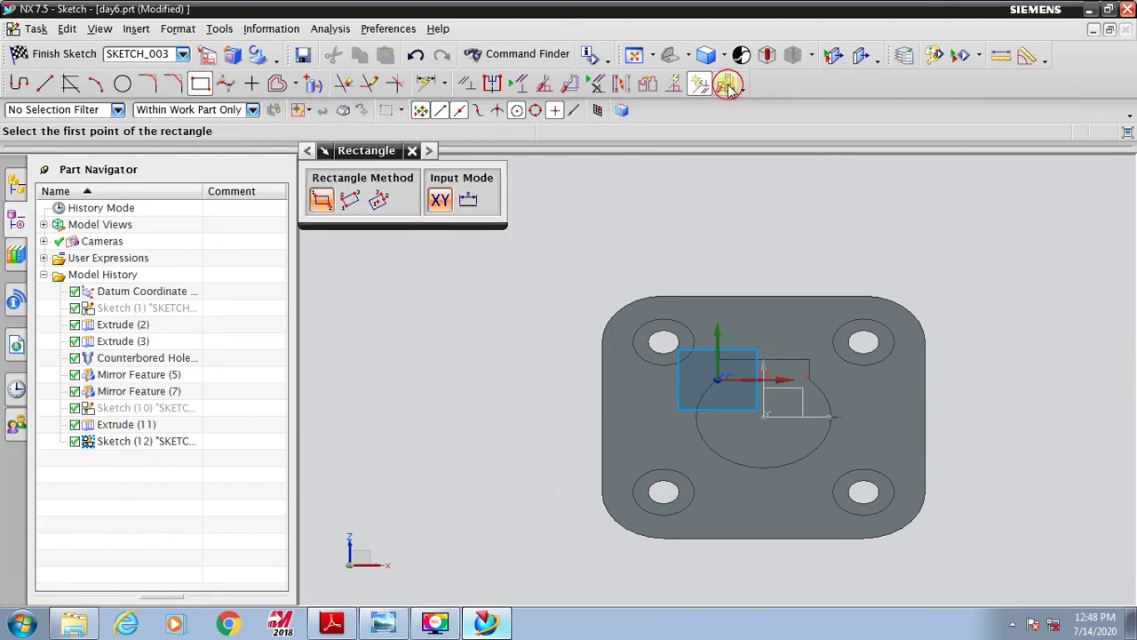
pyautogui.scroll(2, 806, 477)
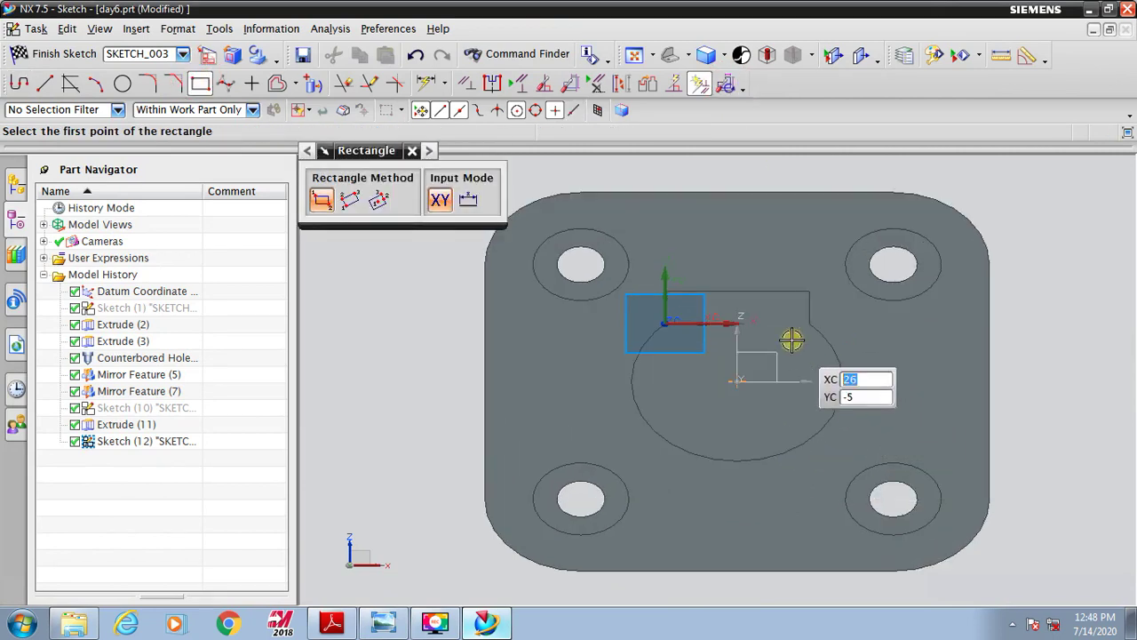
pyautogui.click(785, 313)
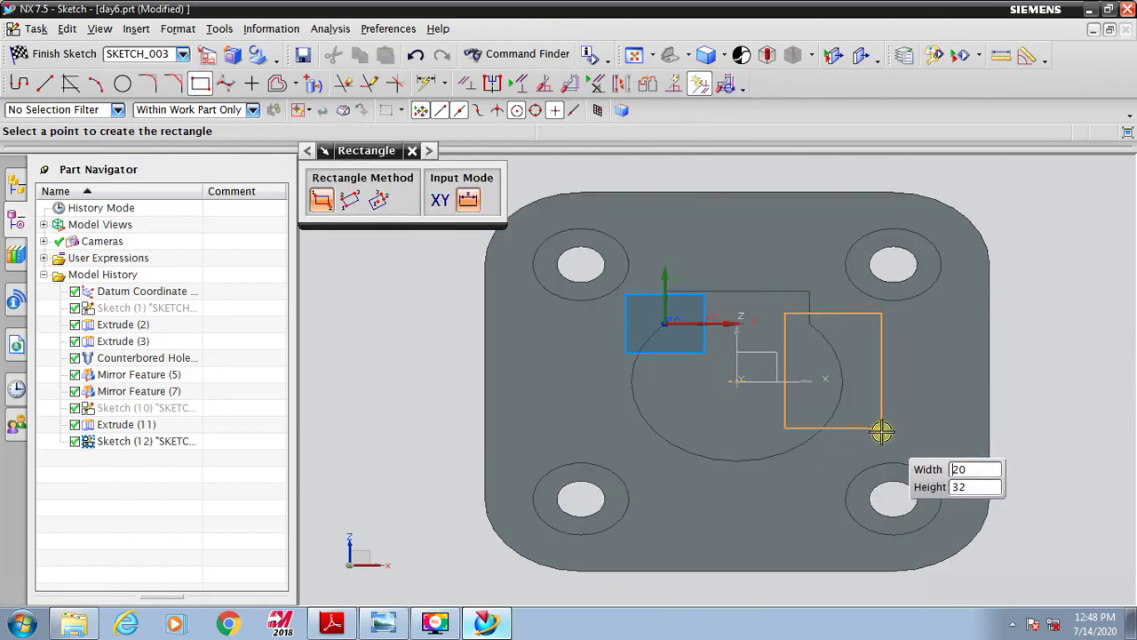
pyautogui.click(883, 431)
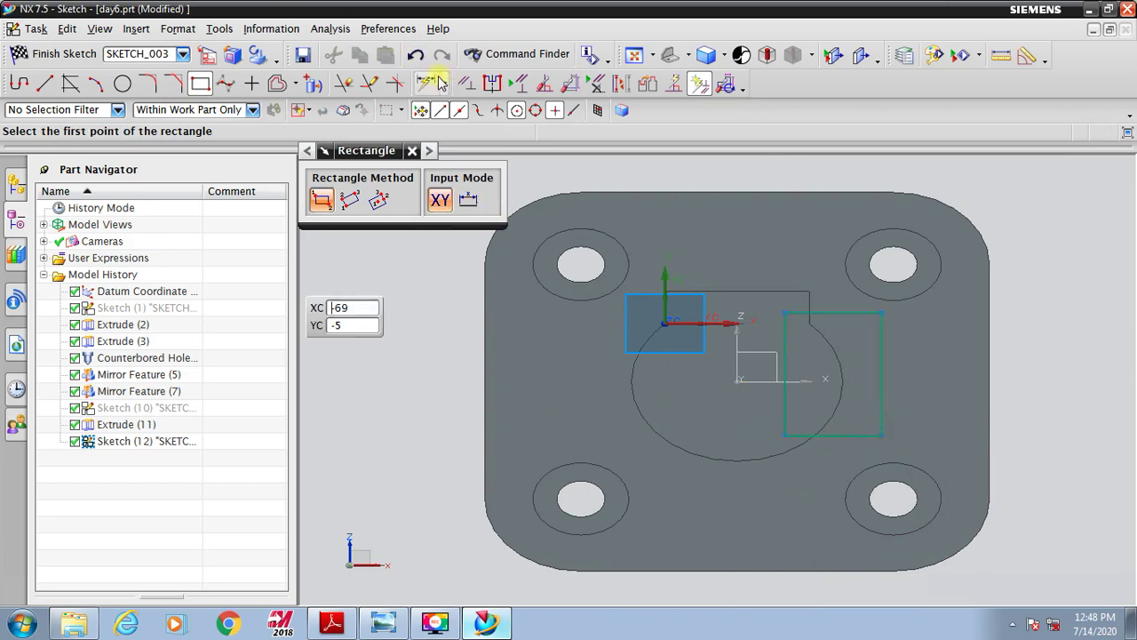
# Dimension the side rectangle's outer vertical edge 32 mm from the datum's vertical Z axis.
pyautogui.click(439, 80)
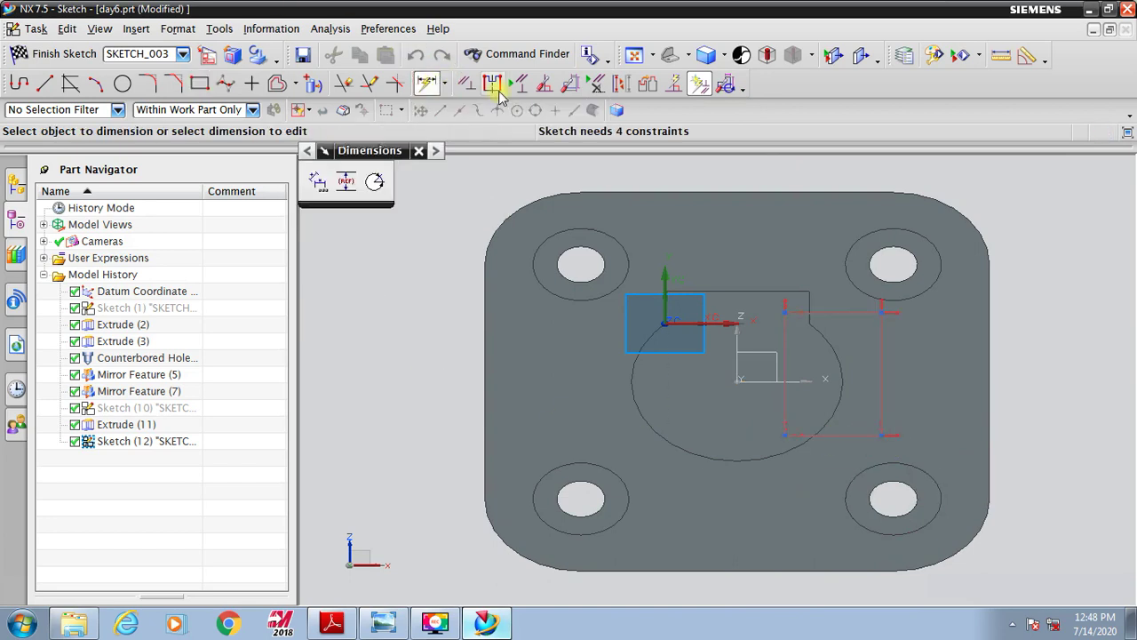
pyautogui.click(734, 338)
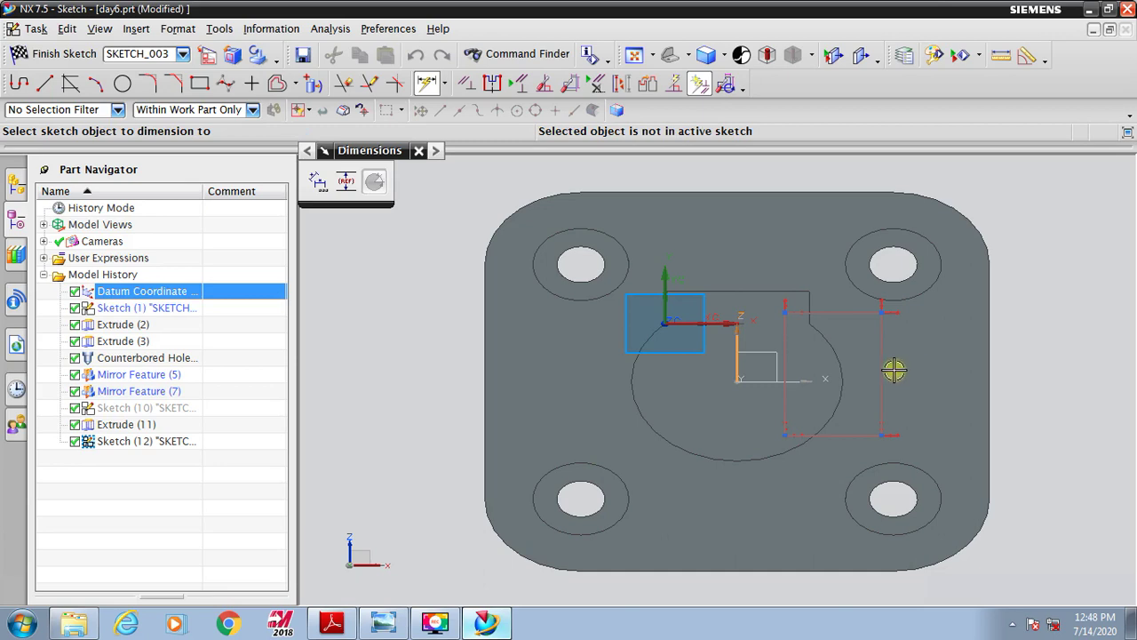
pyautogui.click(894, 371)
pyautogui.click(815, 164)
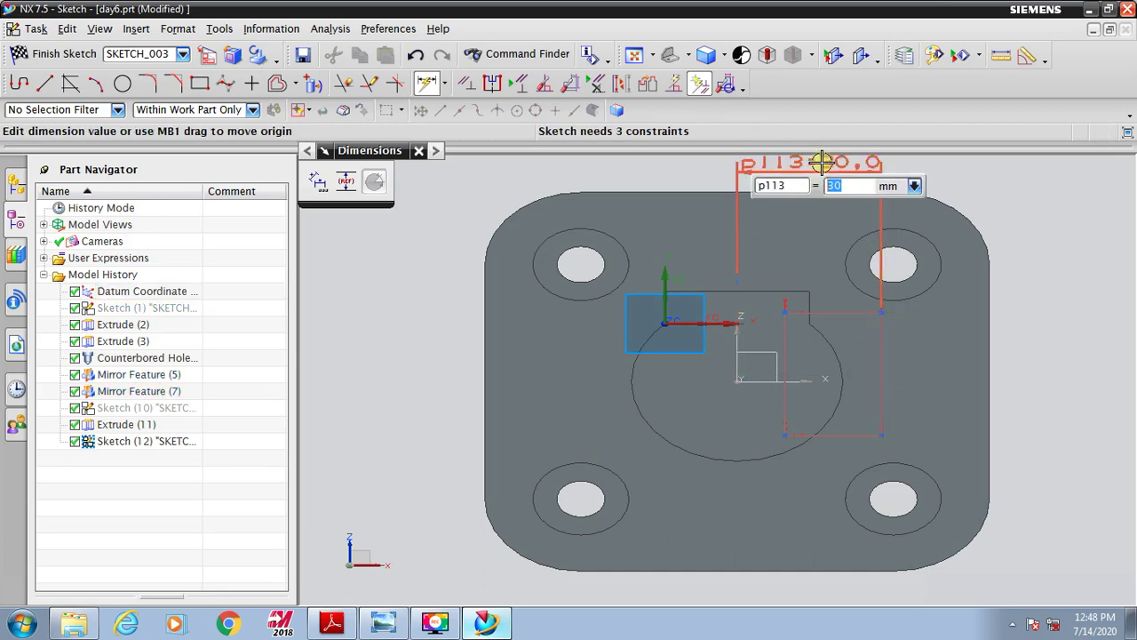
pyautogui.write('32')
pyautogui.press('Return')
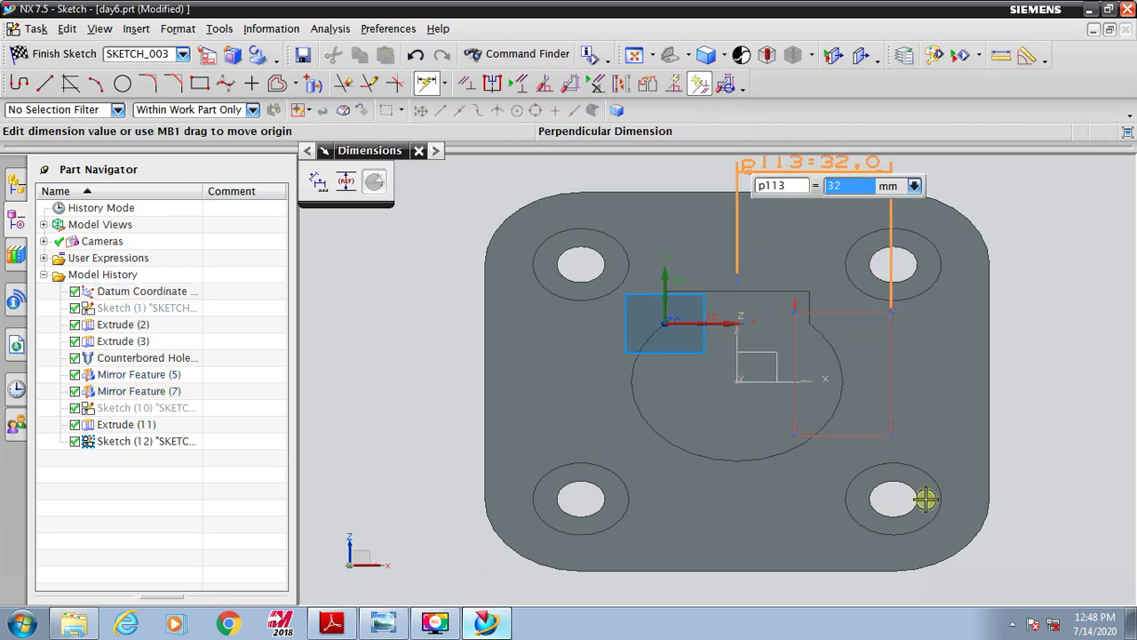
# Dimension the side rectangle's height to 30 mm along its outer edge.
pyautogui.click(892, 391)
pyautogui.click(1063, 376)
pyautogui.write('30')
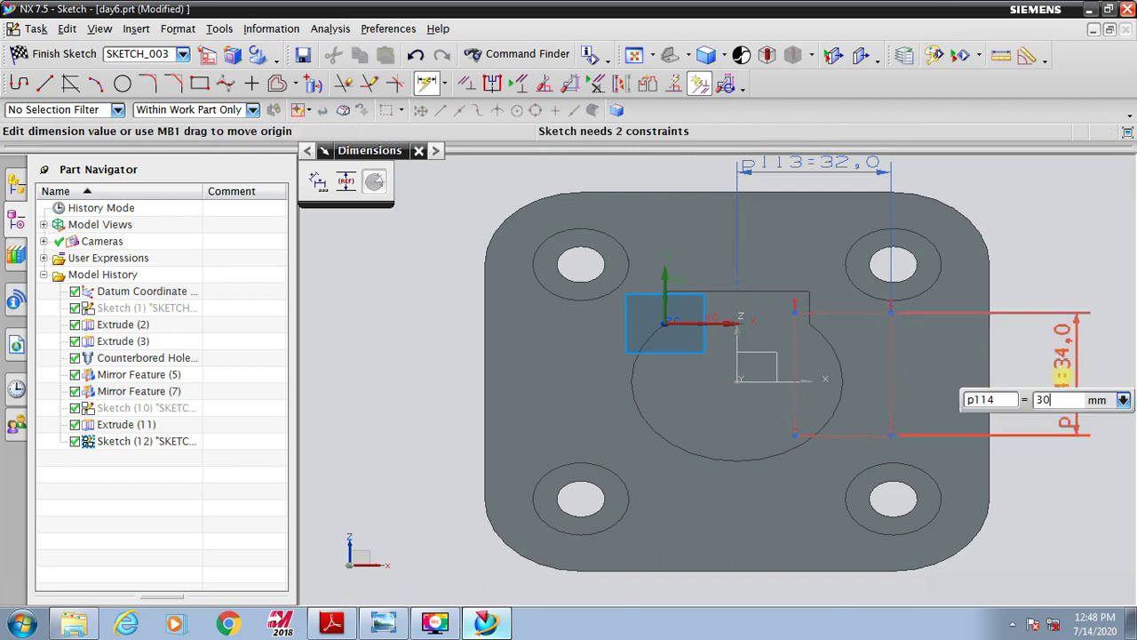
pyautogui.press('Return')
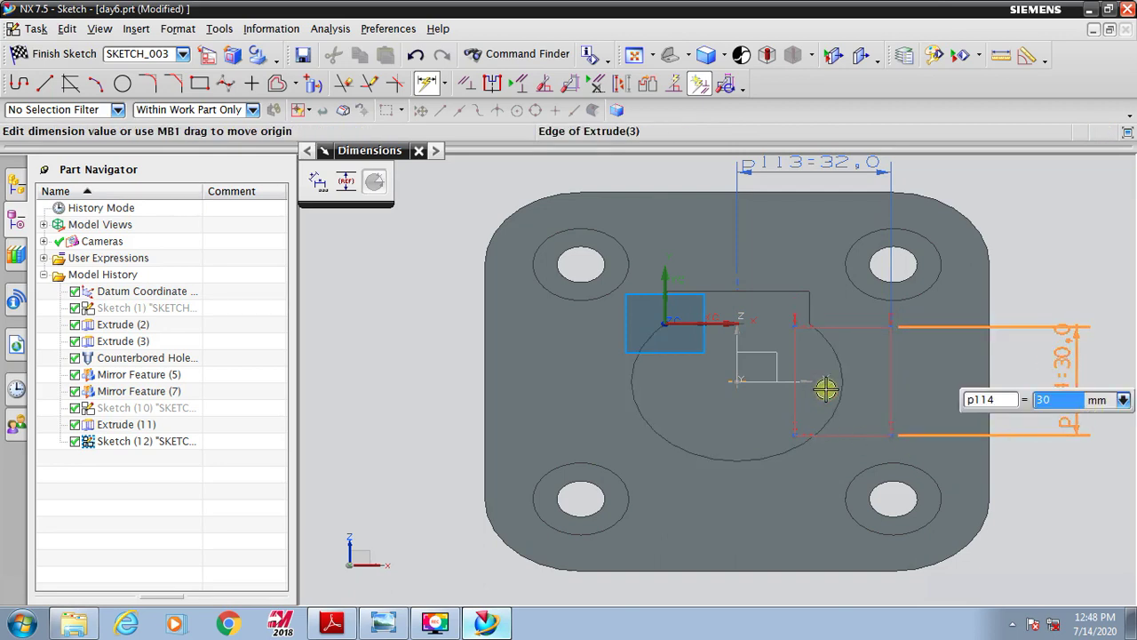
# Dimension the side rectangle's bottom edge 15 mm below the datum's horizontal X axis and finish the sketch.
pyautogui.click(846, 435)
pyautogui.click(764, 382)
pyautogui.click(945, 388)
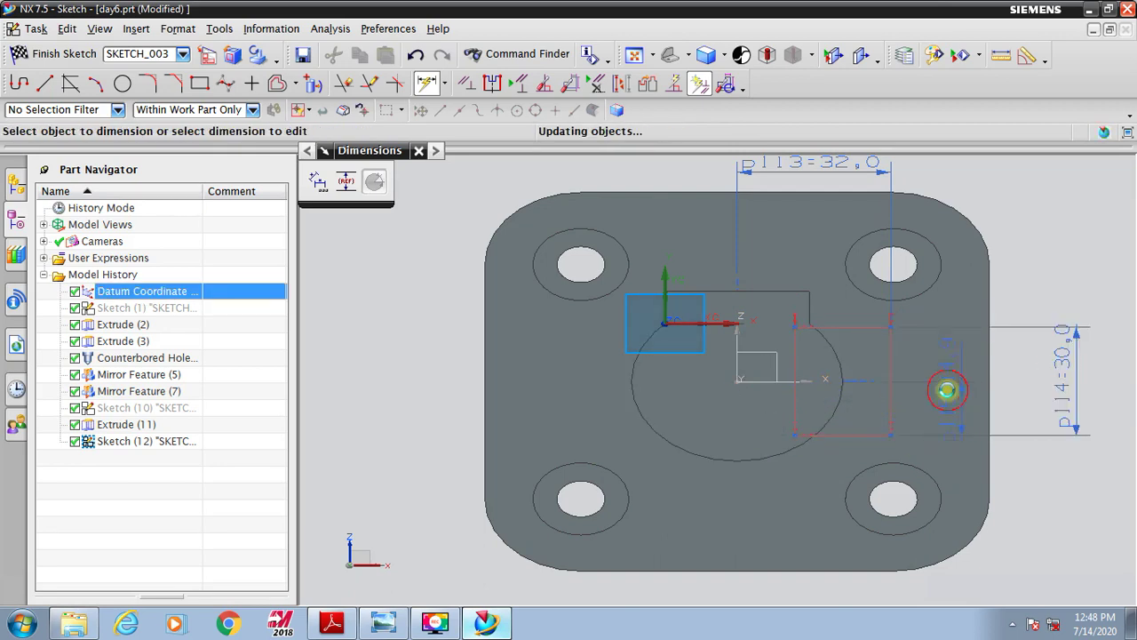
pyautogui.write('15')
pyautogui.press('Return')
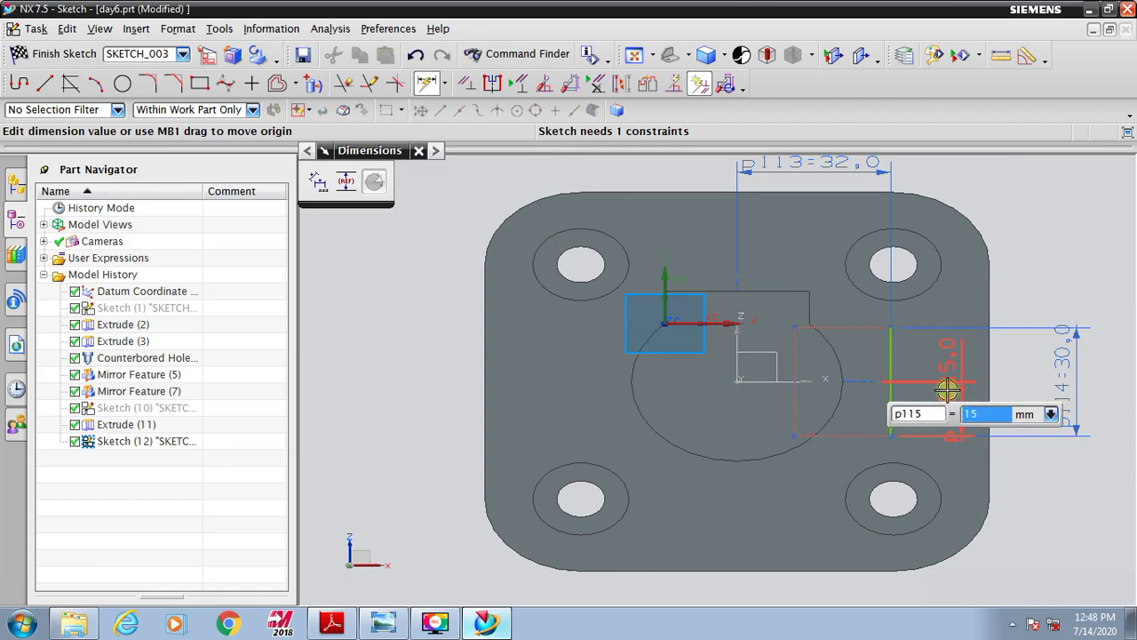
pyautogui.click(67, 54)
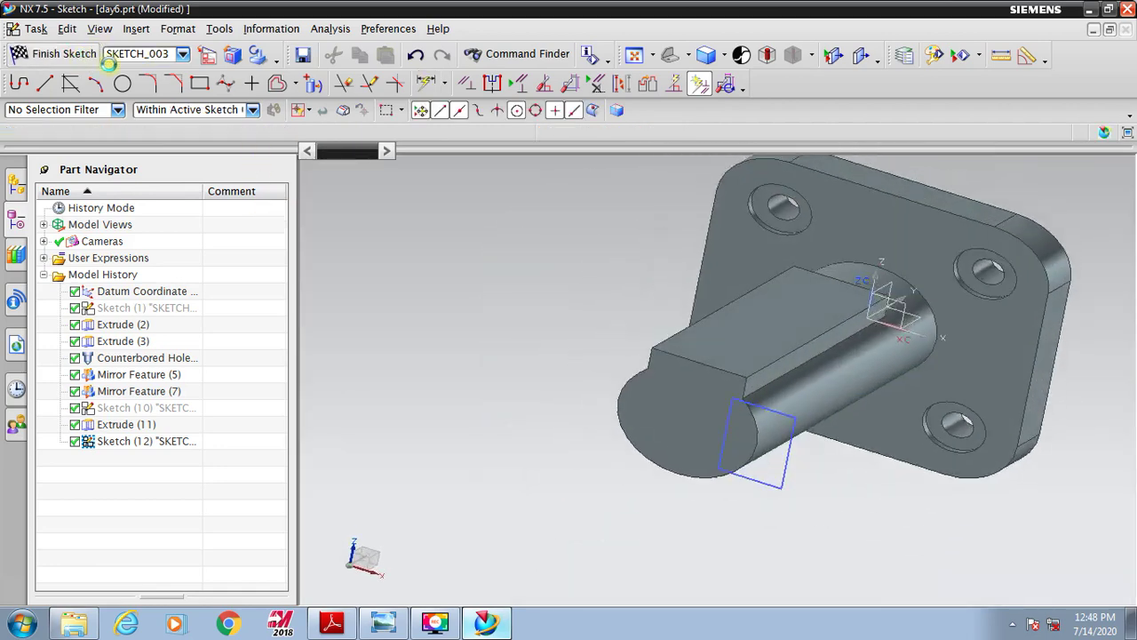
# Extrude the side rectangle 57 mm in the reversed direction along the cylinder and unite it with the body.
pyautogui.click(58, 83)
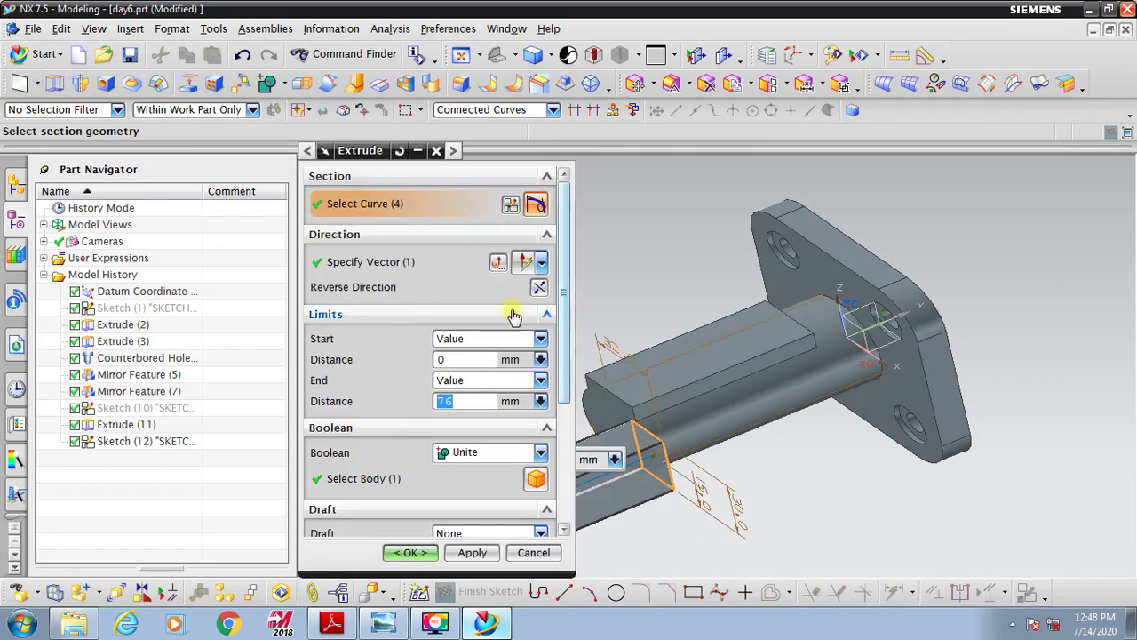
pyautogui.click(538, 287)
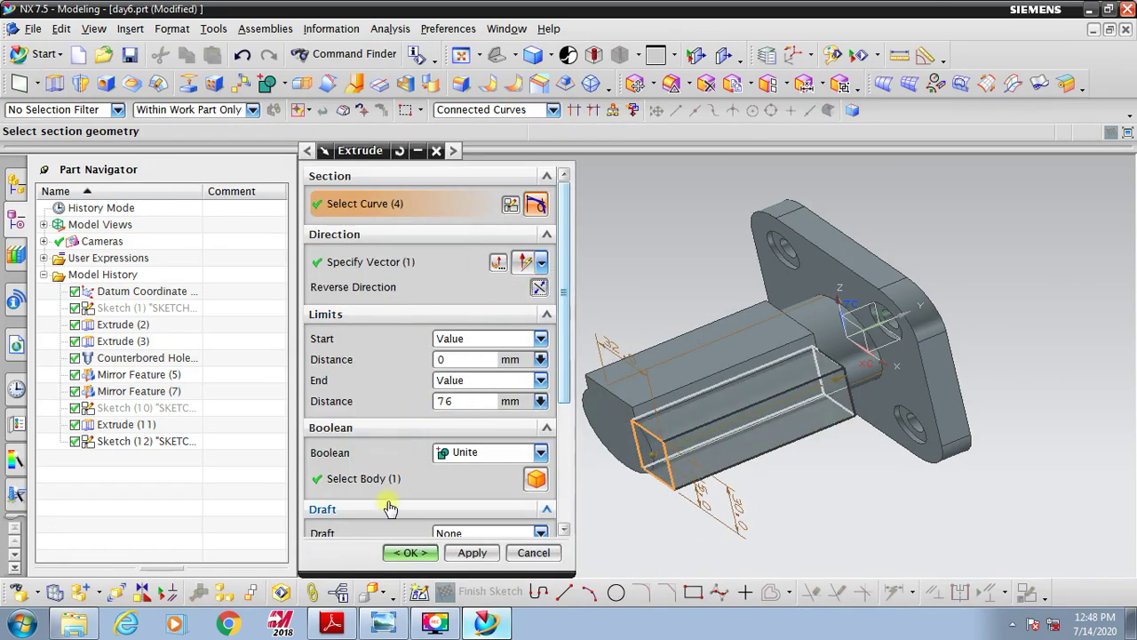
pyautogui.click(492, 623)
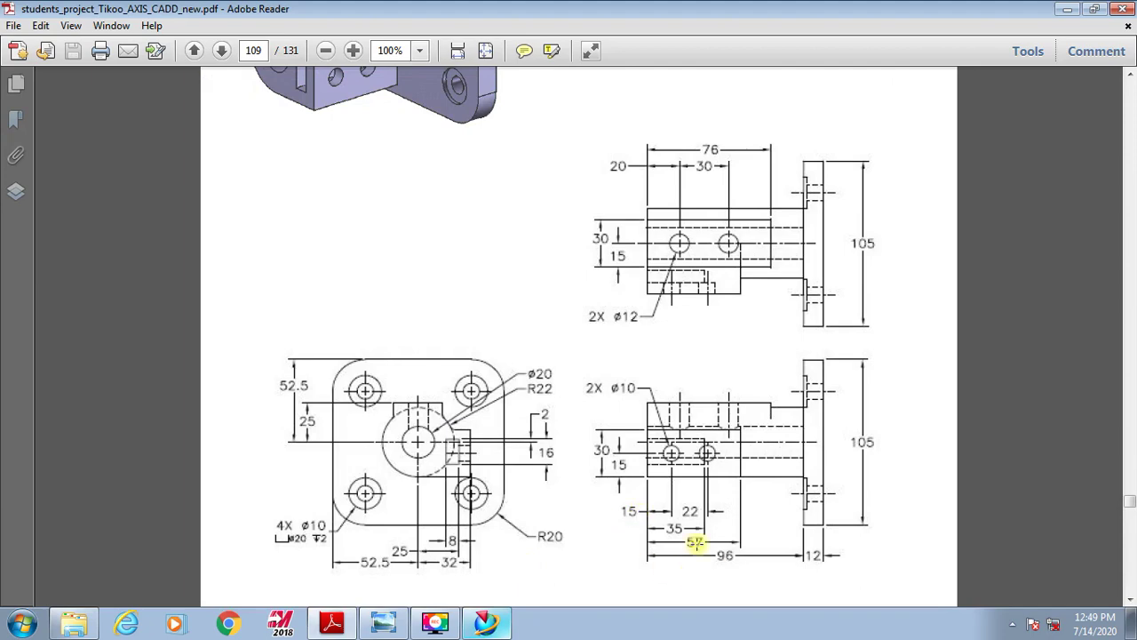
pyautogui.click(487, 621)
pyautogui.moveTo(453, 400); pyautogui.dragTo(430, 406)
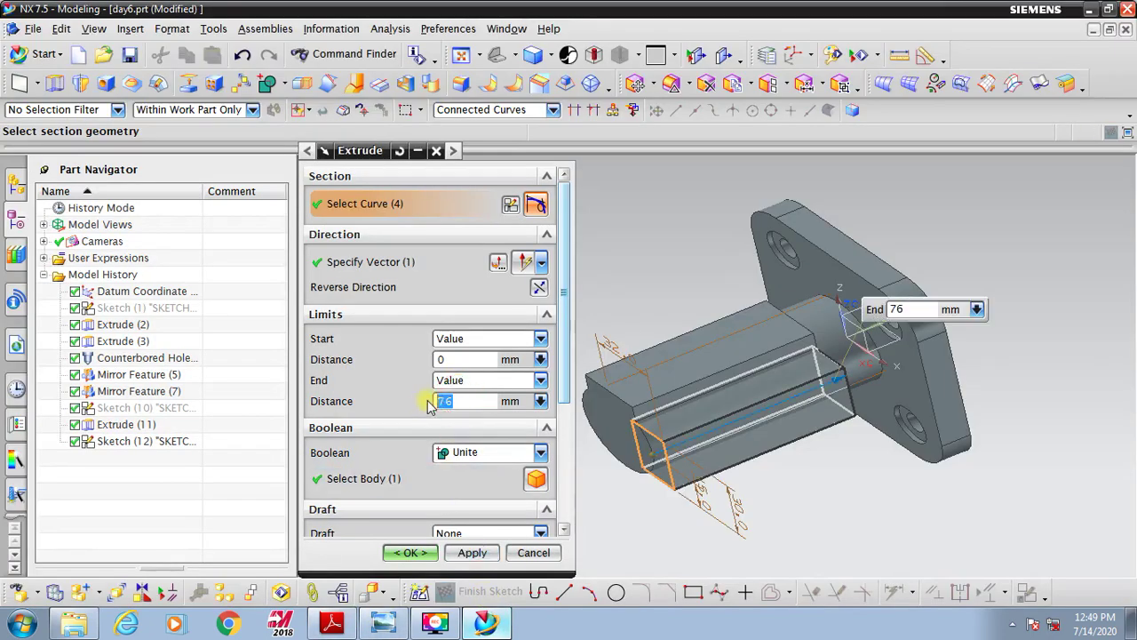
pyautogui.write('57')
pyautogui.press('Return')
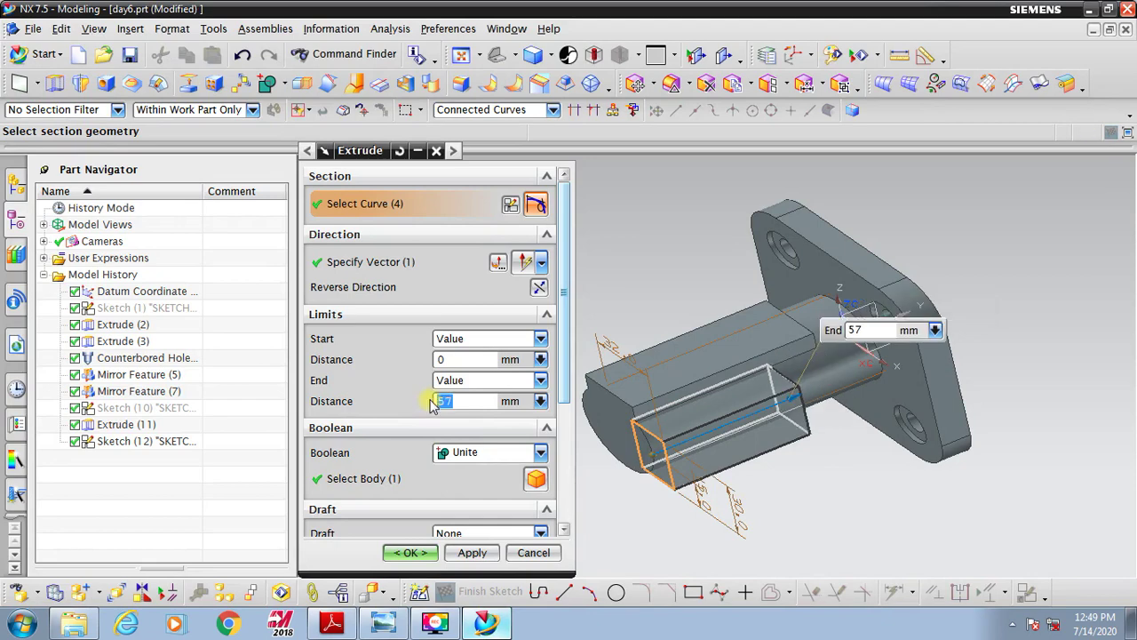
pyautogui.click(410, 552)
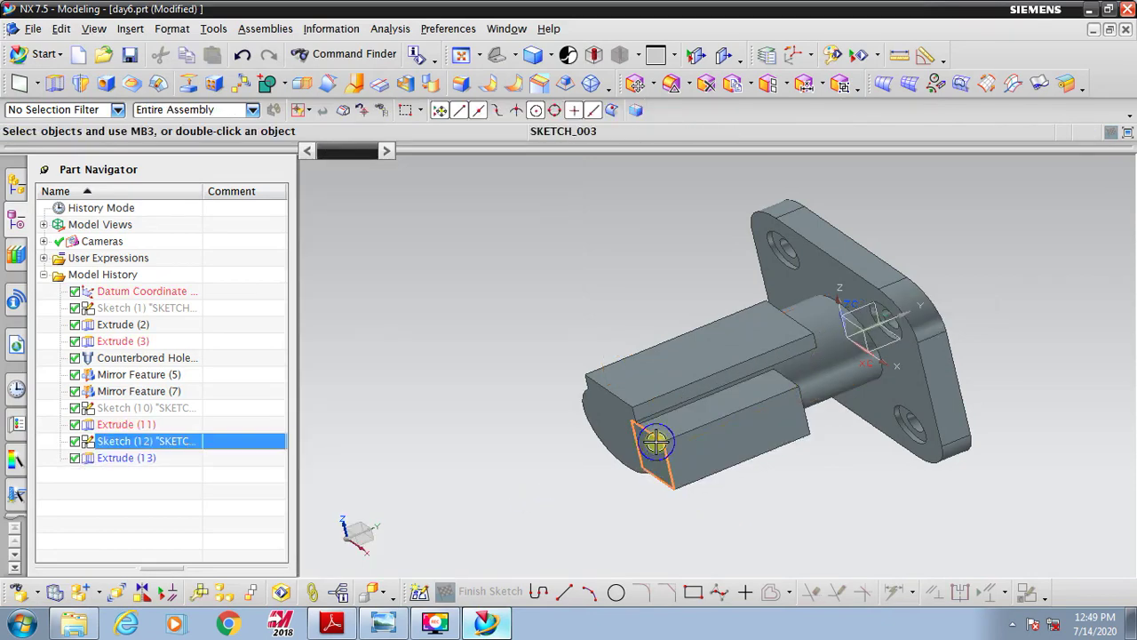
# Start a sketch in the task environment on the front end face shared by the cylinder and side block.
pyautogui.moveTo(695, 457); pyautogui.dragTo(726, 459, button='middle')
pyautogui.scroll(3, 706, 452)
pyautogui.click(727, 444)
pyautogui.scroll(5, 729, 426)
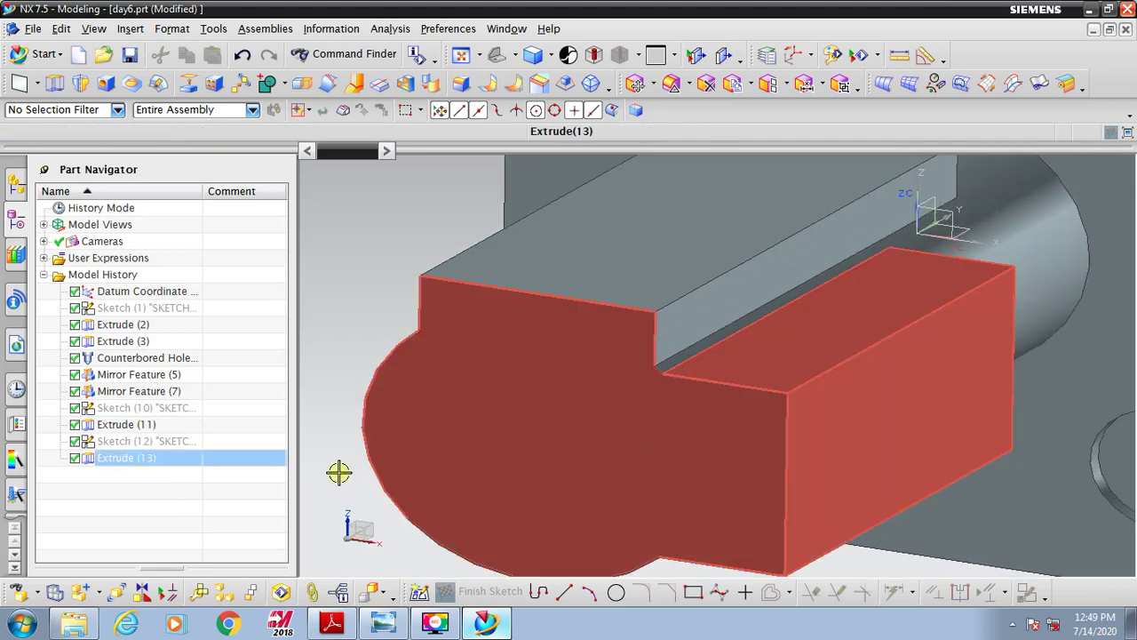
pyautogui.press('Escape')
pyautogui.click(347, 625)
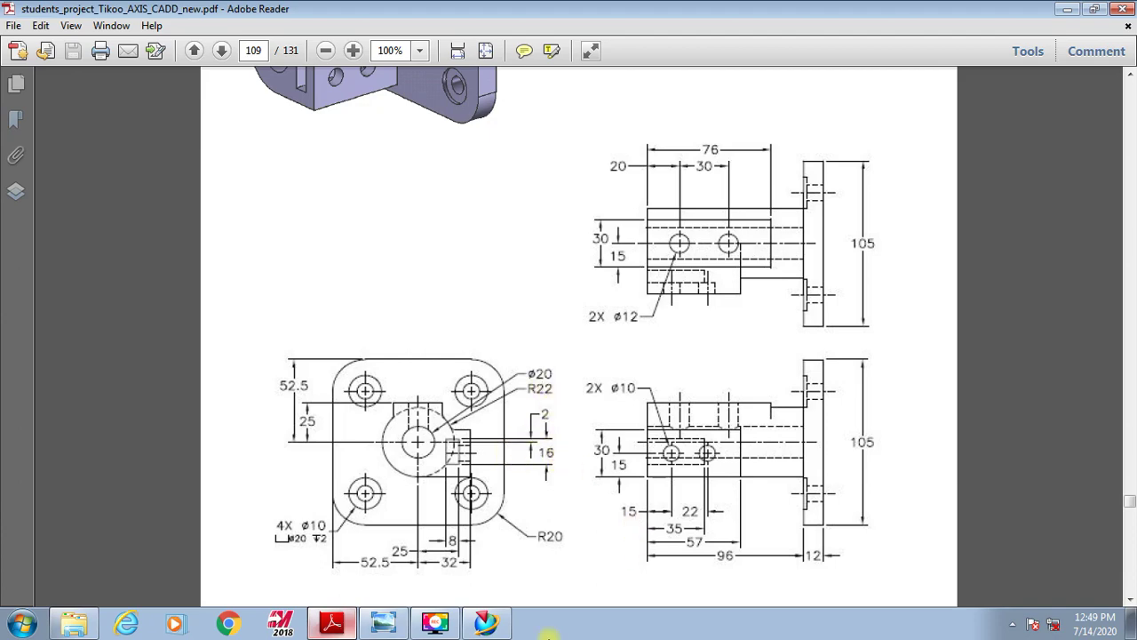
pyautogui.click(485, 622)
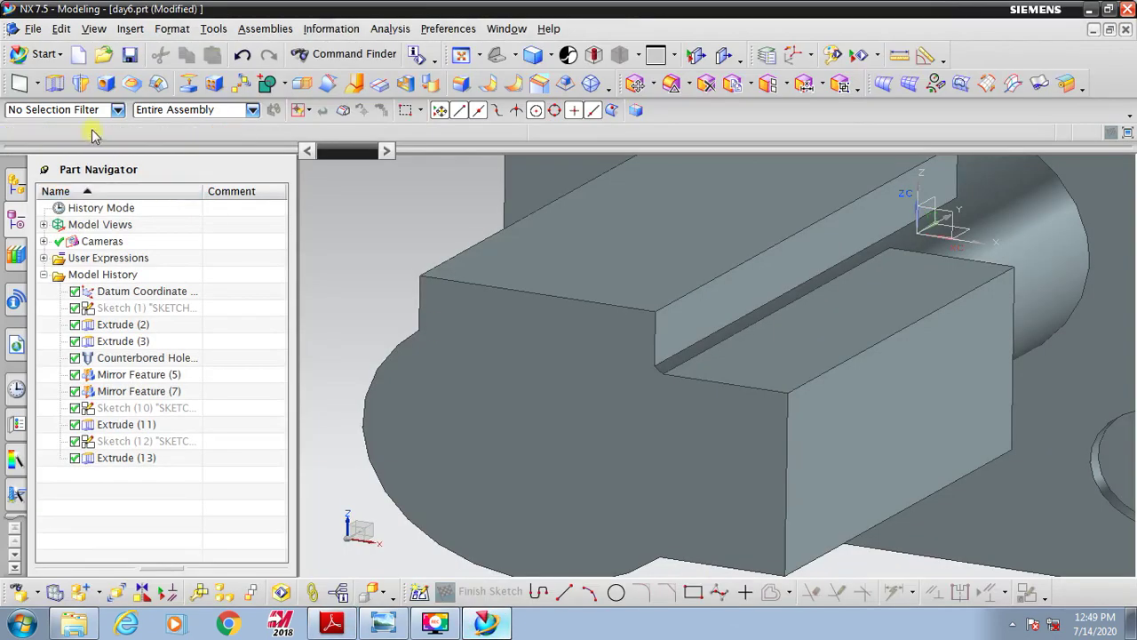
pyautogui.click(129, 29)
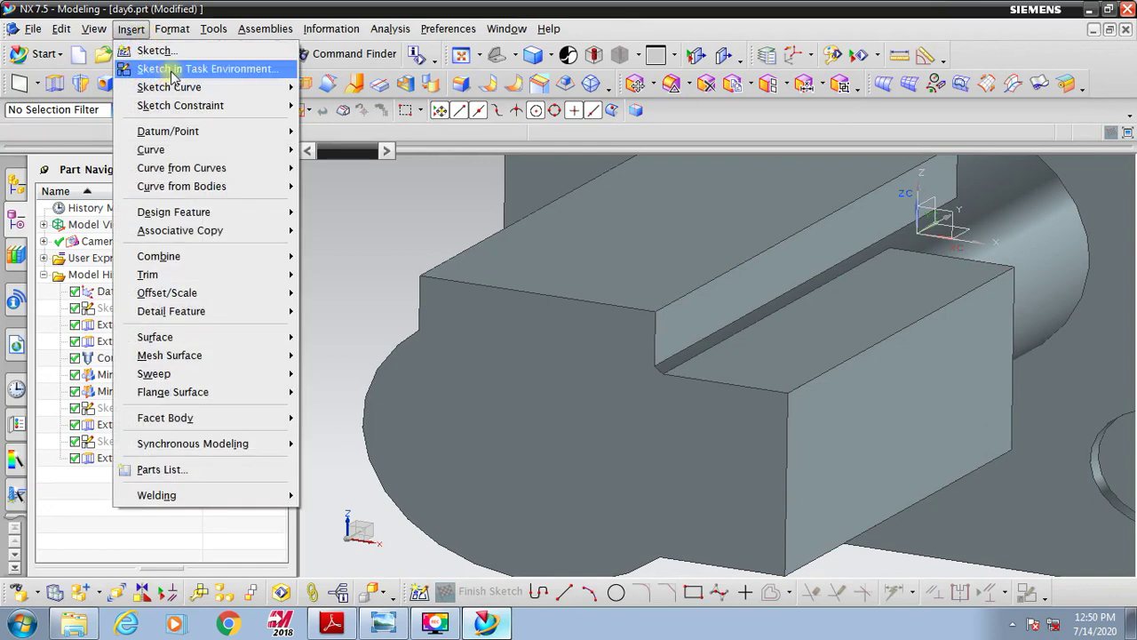
pyautogui.click(171, 71)
pyautogui.click(605, 436)
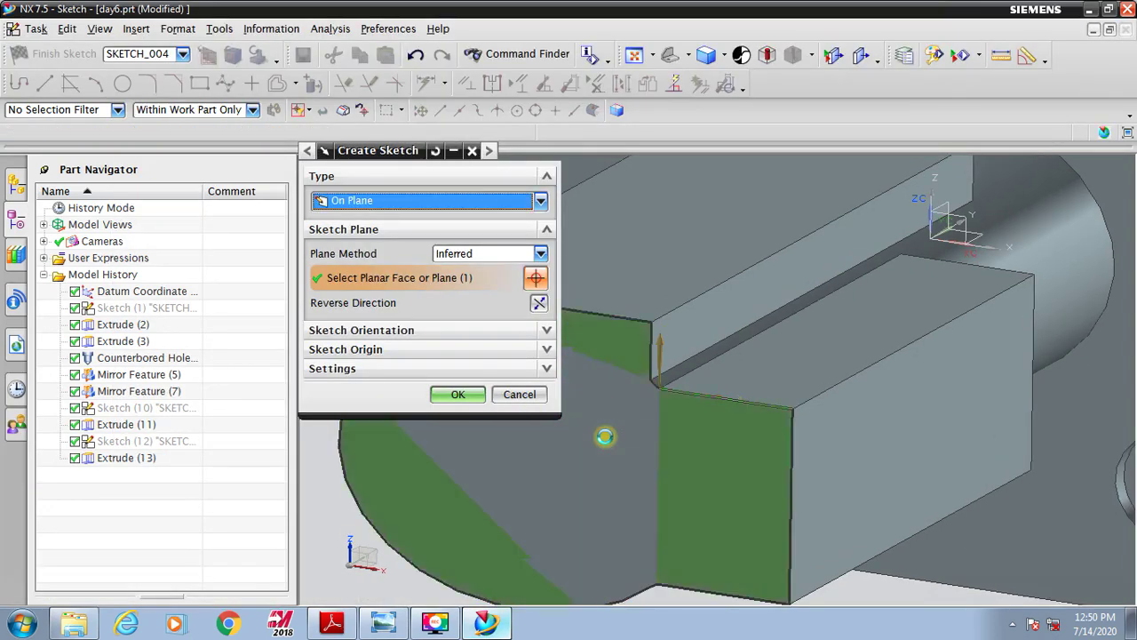
pyautogui.middleClick(605, 436)
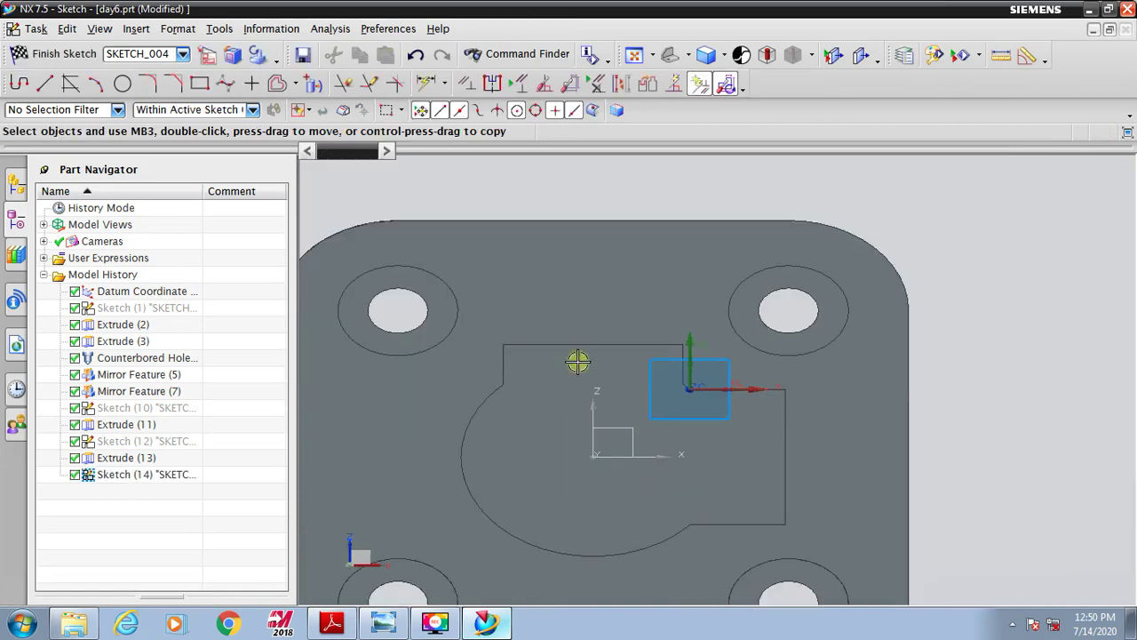
# Sketch a small upright rectangle about 7.5 mm wide and 11.5 mm high within the side block's end face.
pyautogui.click(199, 83)
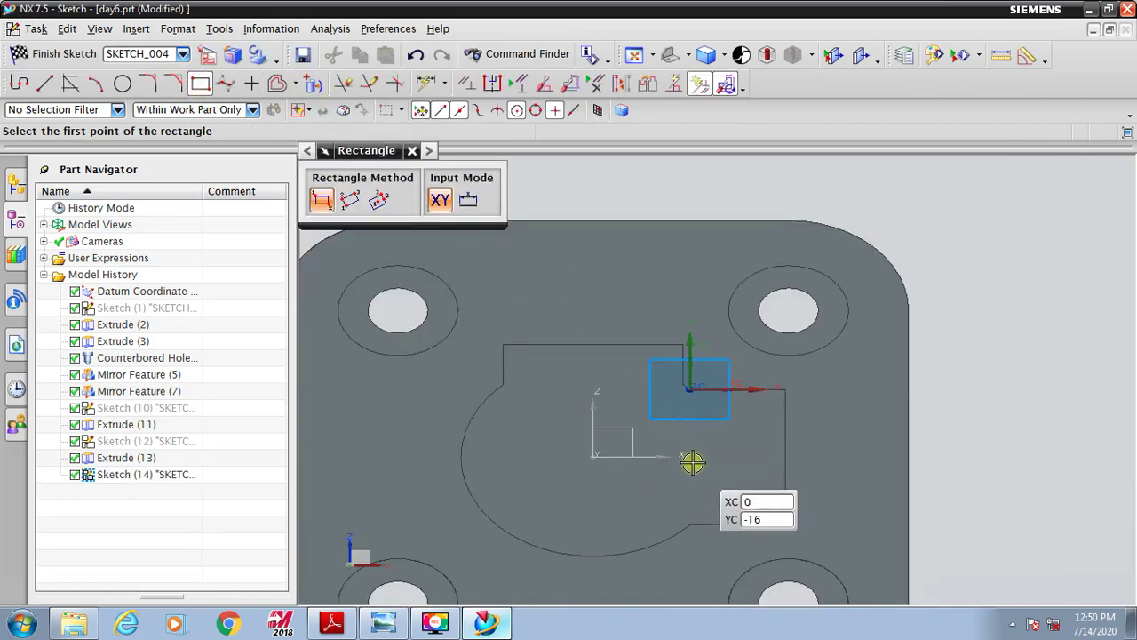
pyautogui.scroll(2, 692, 462)
pyautogui.click(730, 401)
pyautogui.click(782, 481)
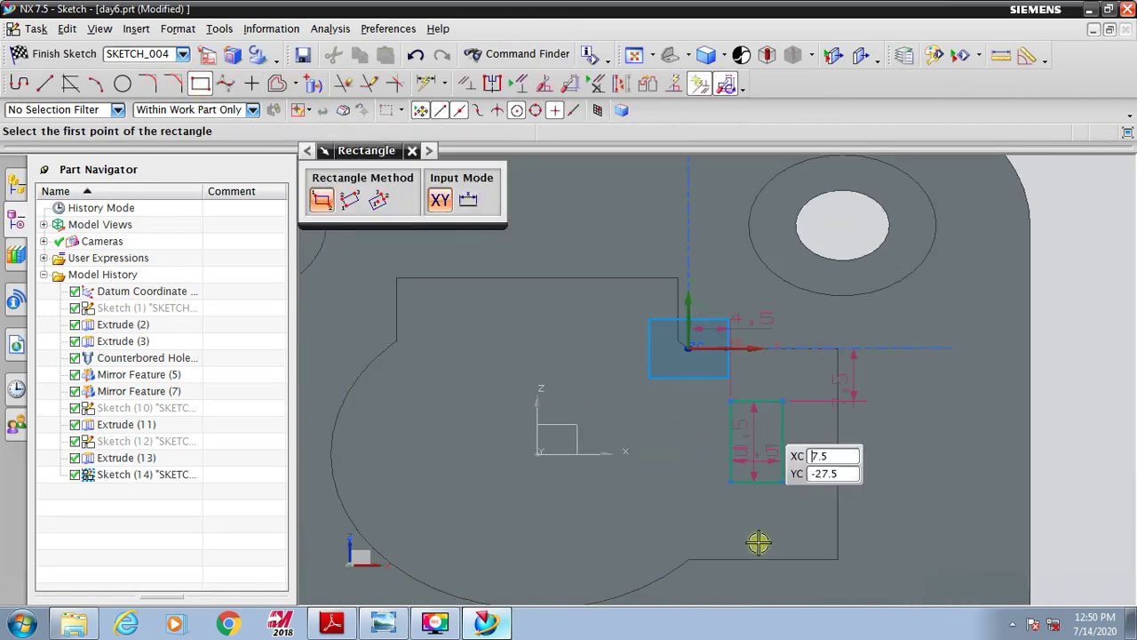
pyautogui.middleClick(758, 542)
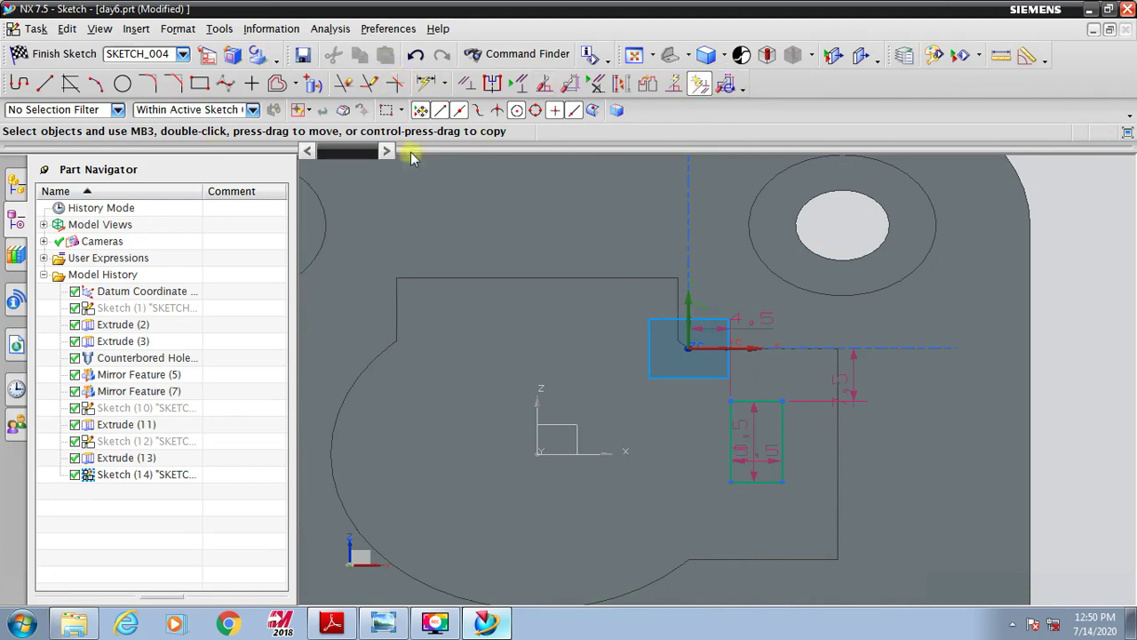
# Dimension the small rectangle's upper edge 2 mm above the datum's horizontal X axis.
pyautogui.click(426, 83)
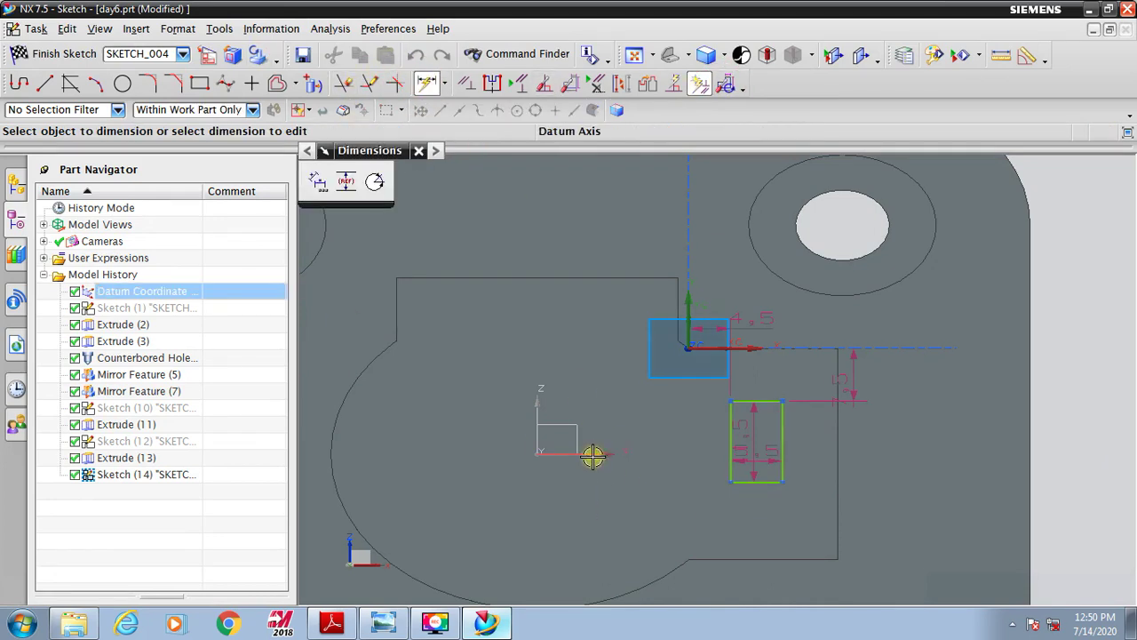
pyautogui.click(592, 455)
pyautogui.click(746, 401)
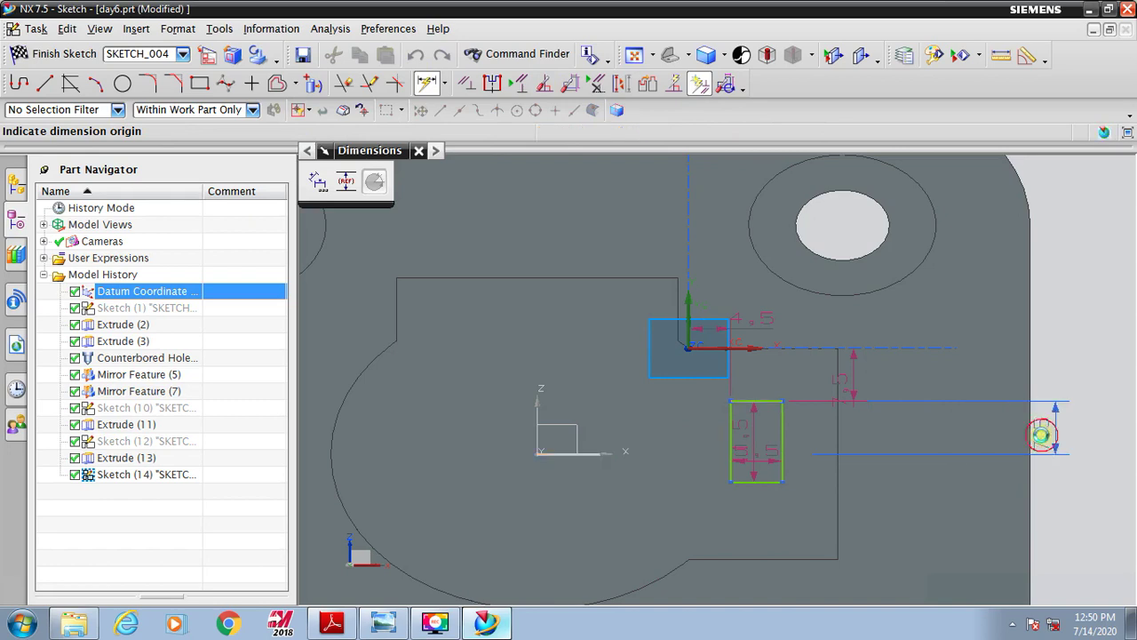
pyautogui.click(1041, 434)
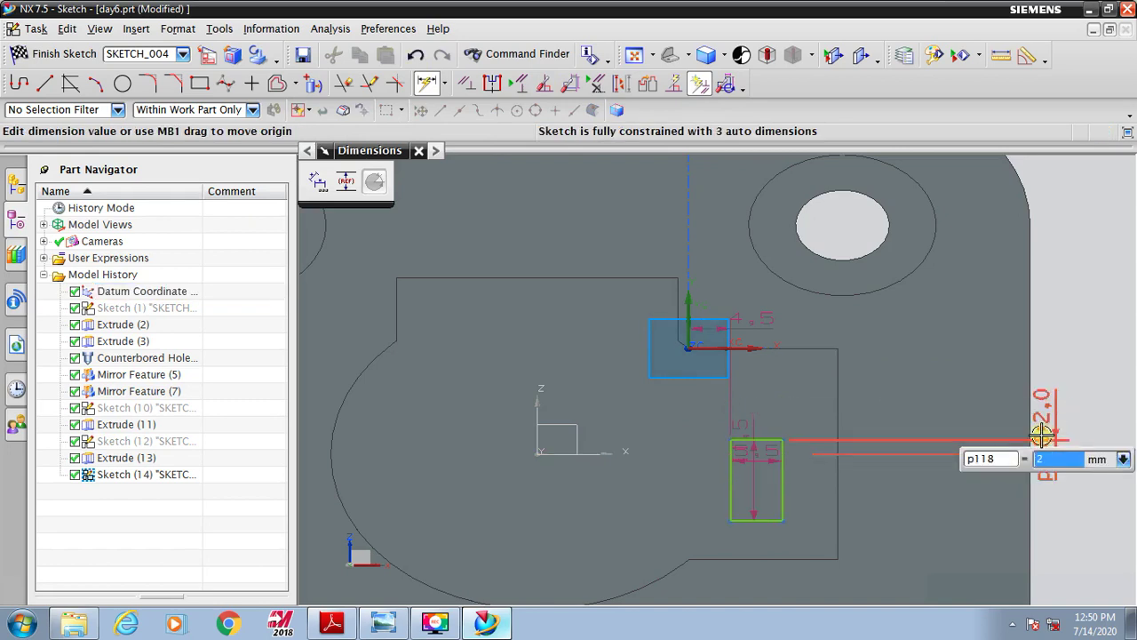
# Dimension the small rectangle's height to 16 mm along its inner vertical edge and finish the sketch.
pyautogui.click(730, 473)
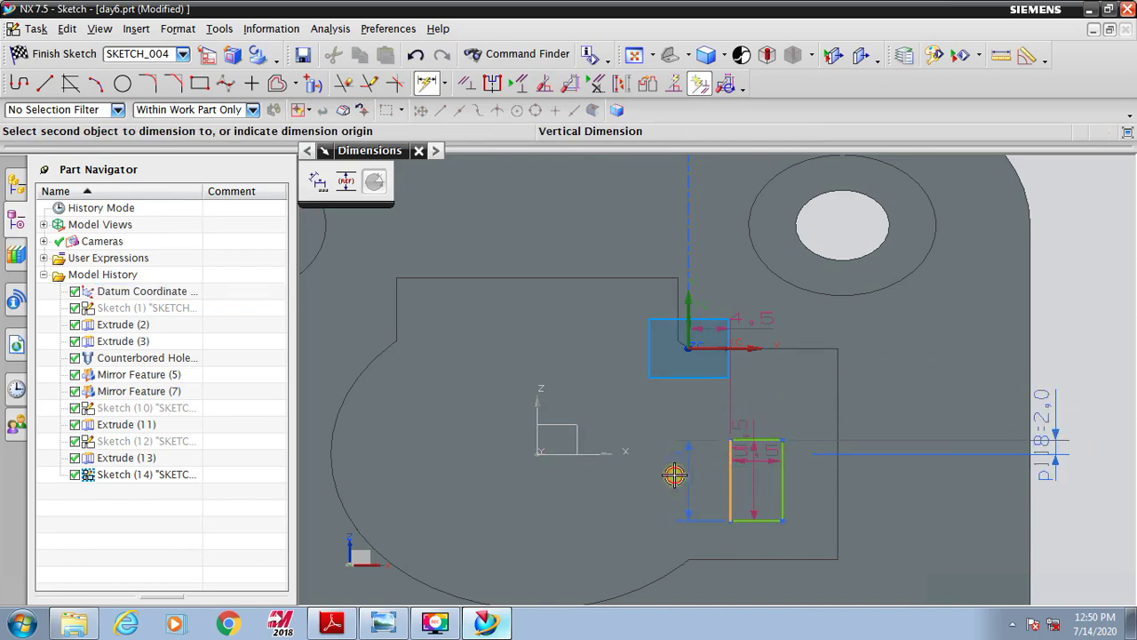
pyautogui.click(675, 474)
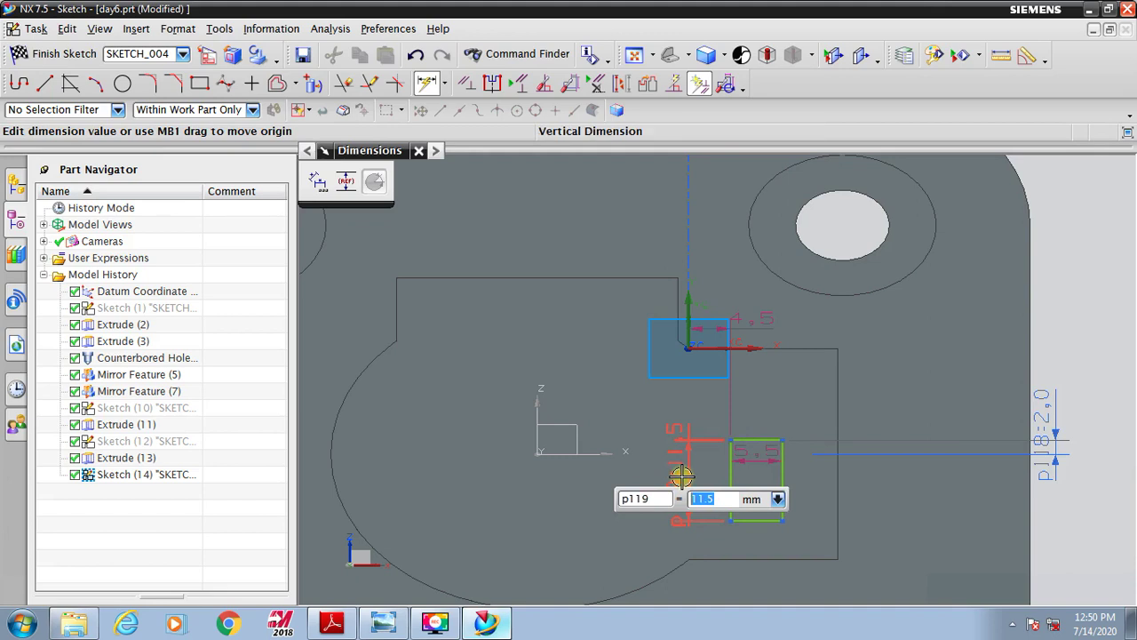
pyautogui.write('16')
pyautogui.press('Return')
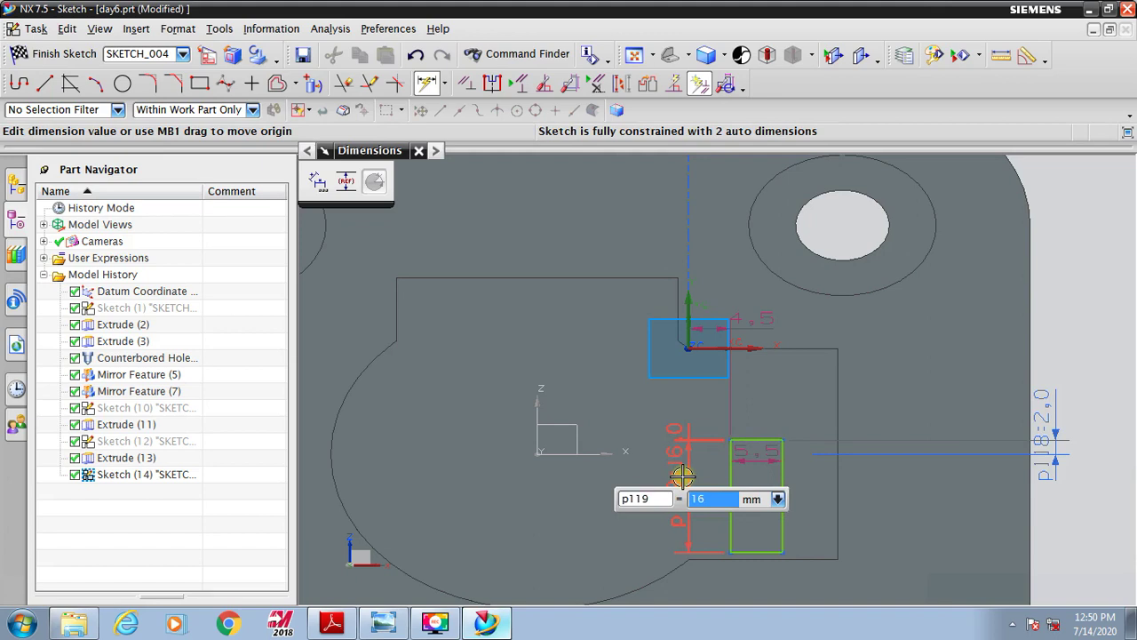
pyautogui.scroll(-1, 787, 447)
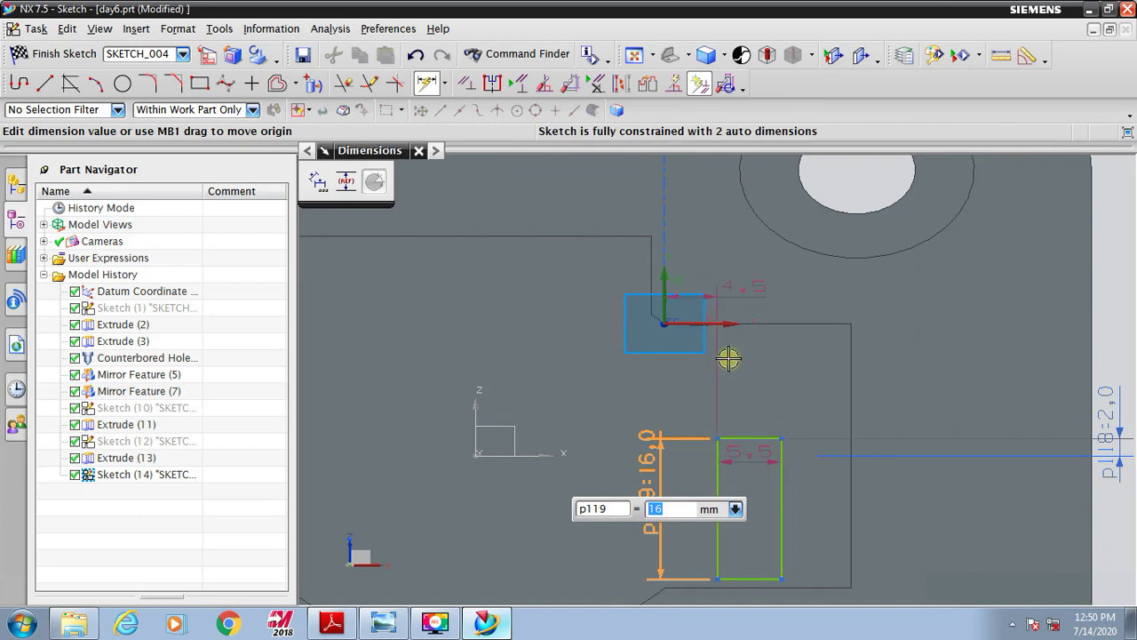
pyautogui.scroll(-5, 737, 364)
pyautogui.scroll(3, 753, 479)
pyautogui.press('Escape')
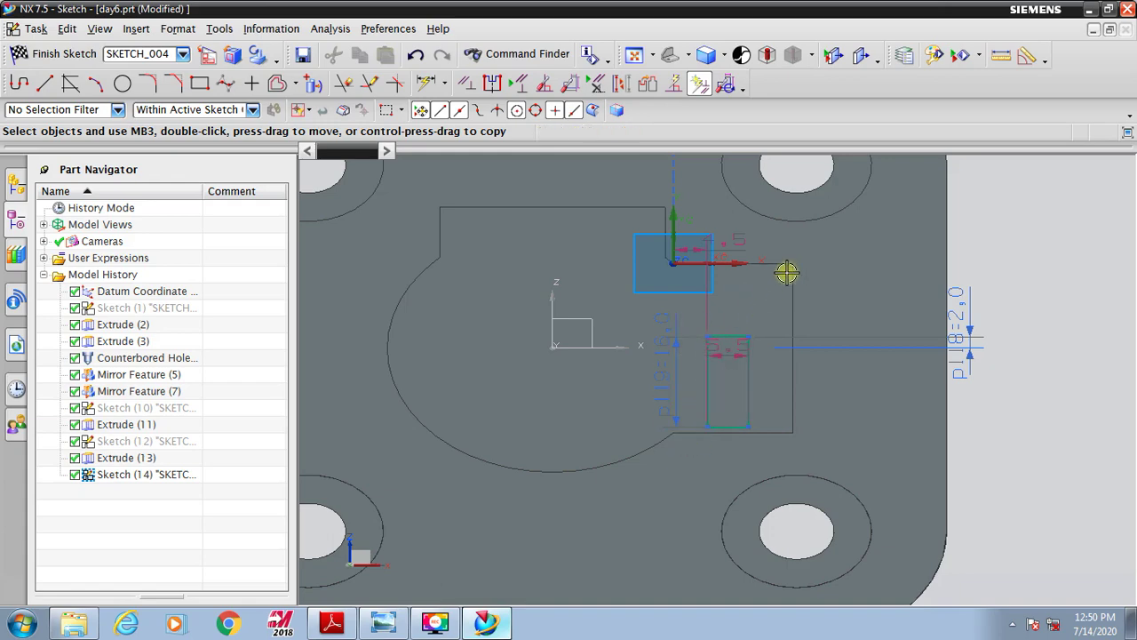
pyautogui.click(62, 54)
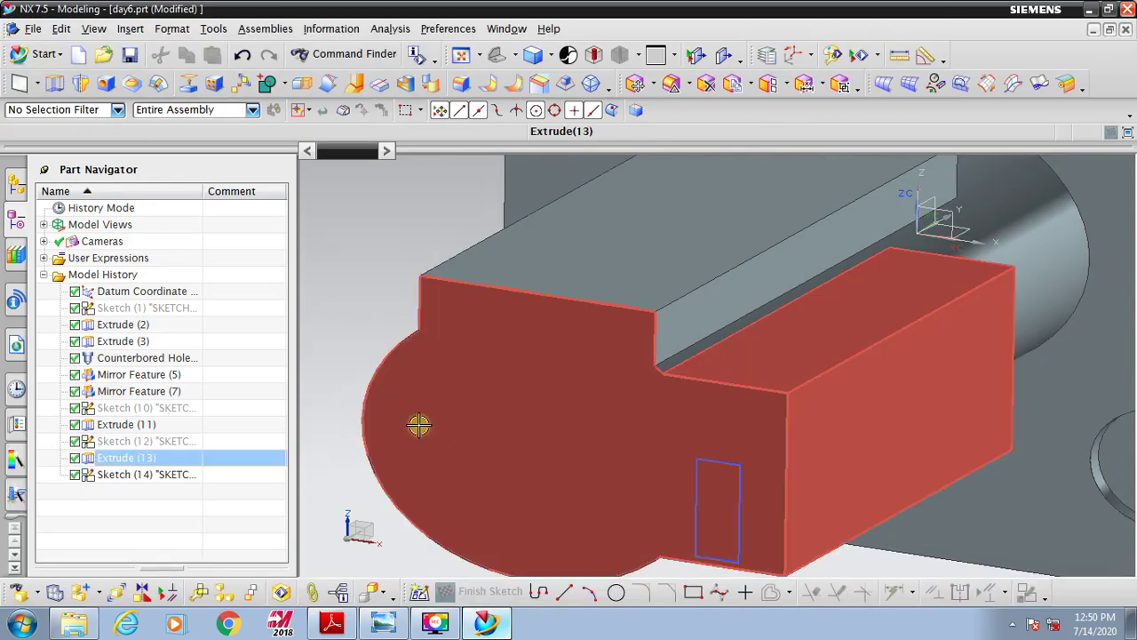
# Reopen the side block's sketch SKETCH_003 for editing and delete the 15 mm dimension of the rectangle's bottom edge.
pyautogui.click(152, 457)
pyautogui.click(214, 440)
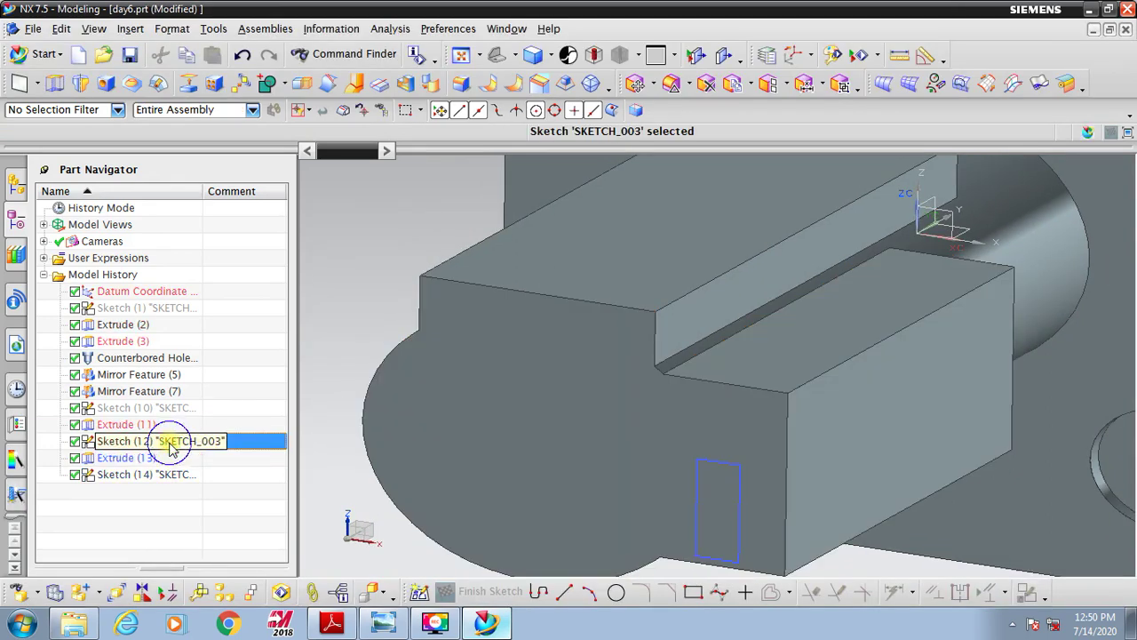
pyautogui.rightClick(249, 440)
pyautogui.click(322, 228)
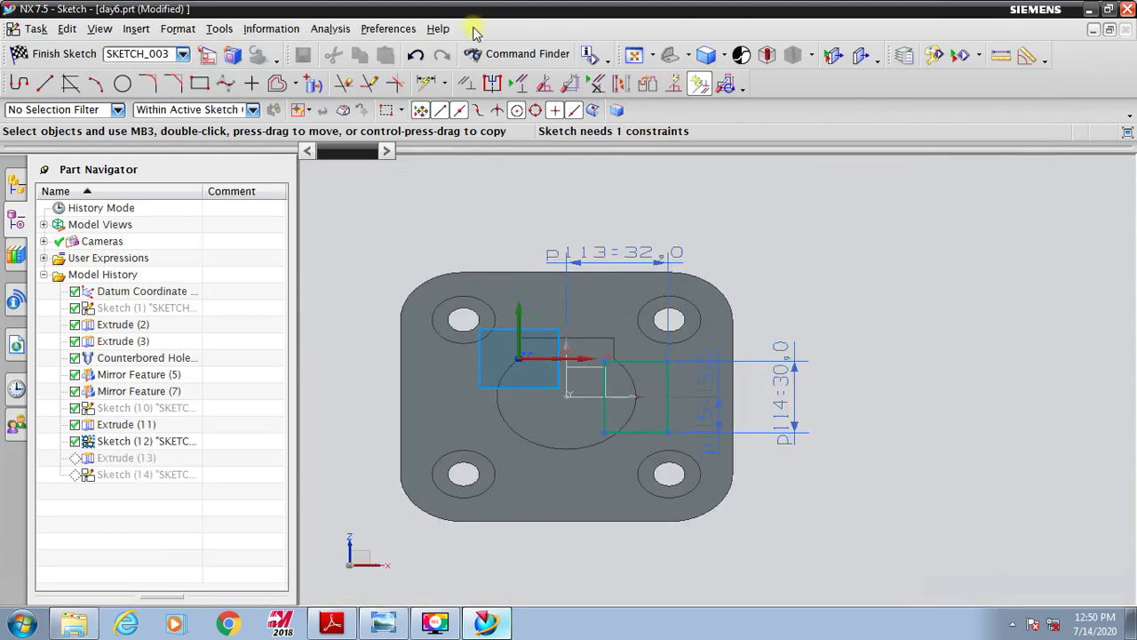
pyautogui.click(711, 380)
pyautogui.press('Delete')
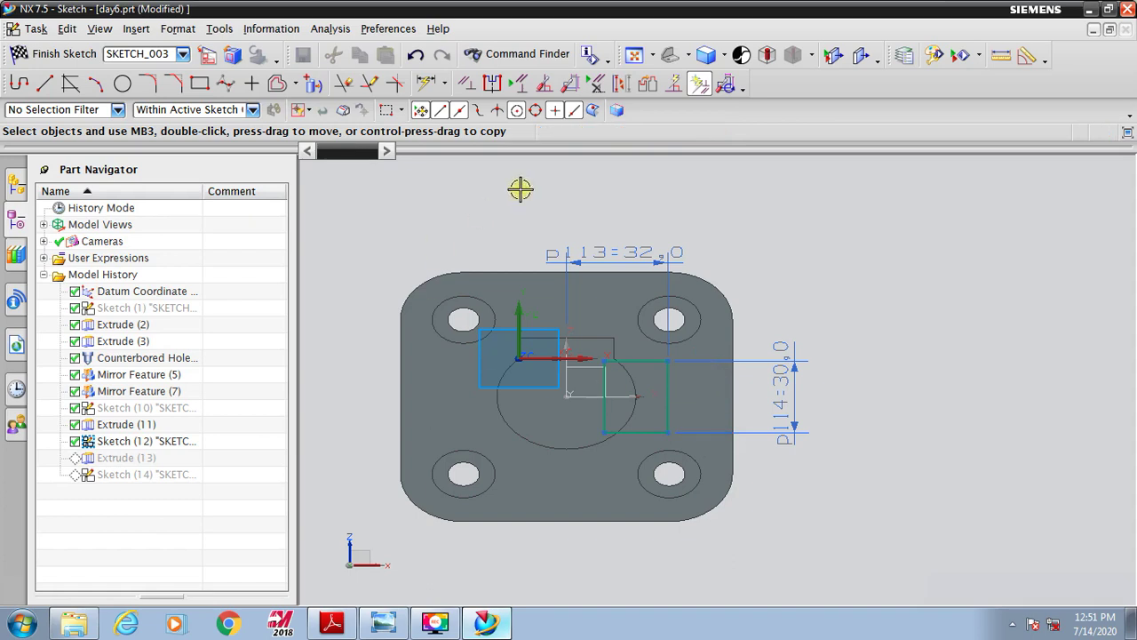
# Constrain the side rectangle's bottom edge tangent to the cylinder's circular edge.
pyautogui.click(468, 84)
pyautogui.click(636, 433)
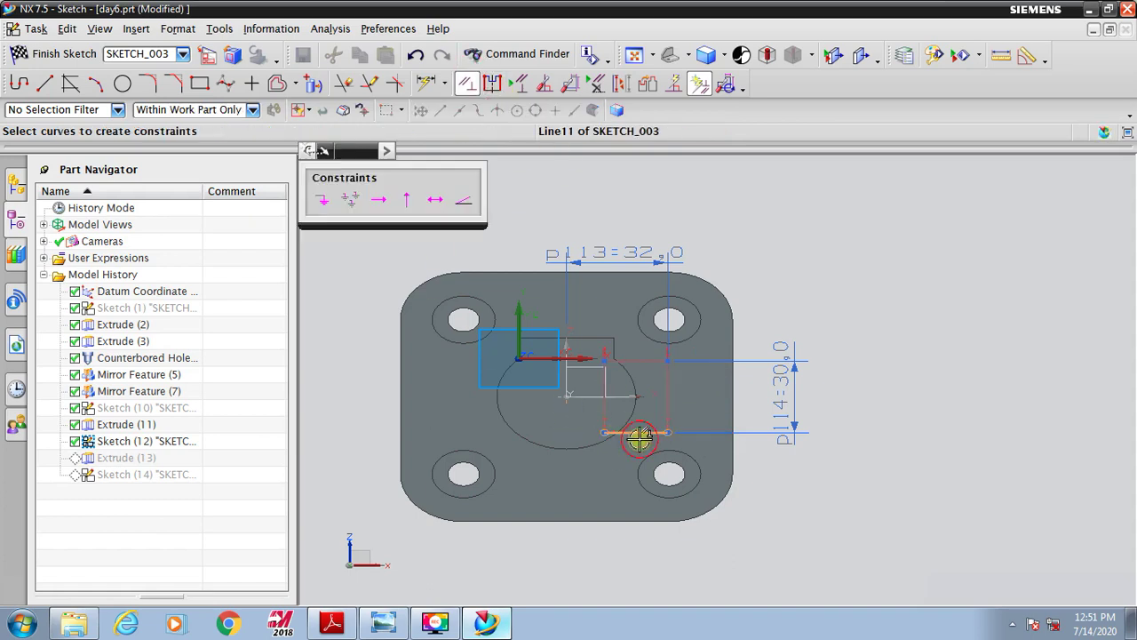
pyautogui.click(569, 449)
pyautogui.click(569, 451)
pyautogui.click(351, 202)
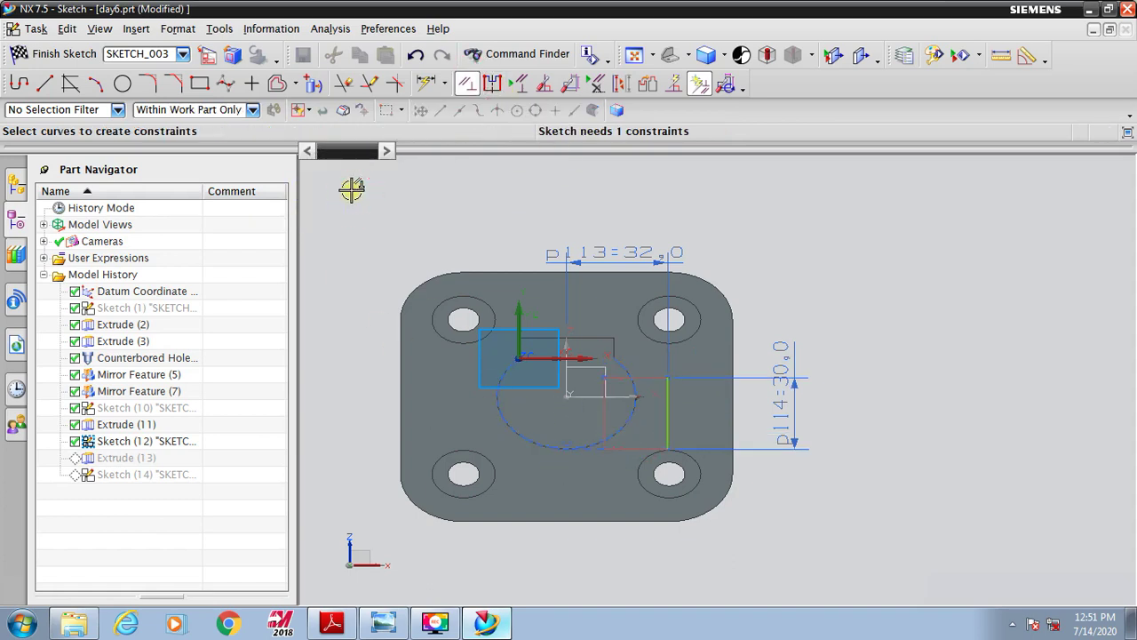
pyautogui.press('Escape')
# Stretch the side rectangle inward by moving its inner vertical edge past the datum's Z axis.
pyautogui.scroll(3, 639, 472)
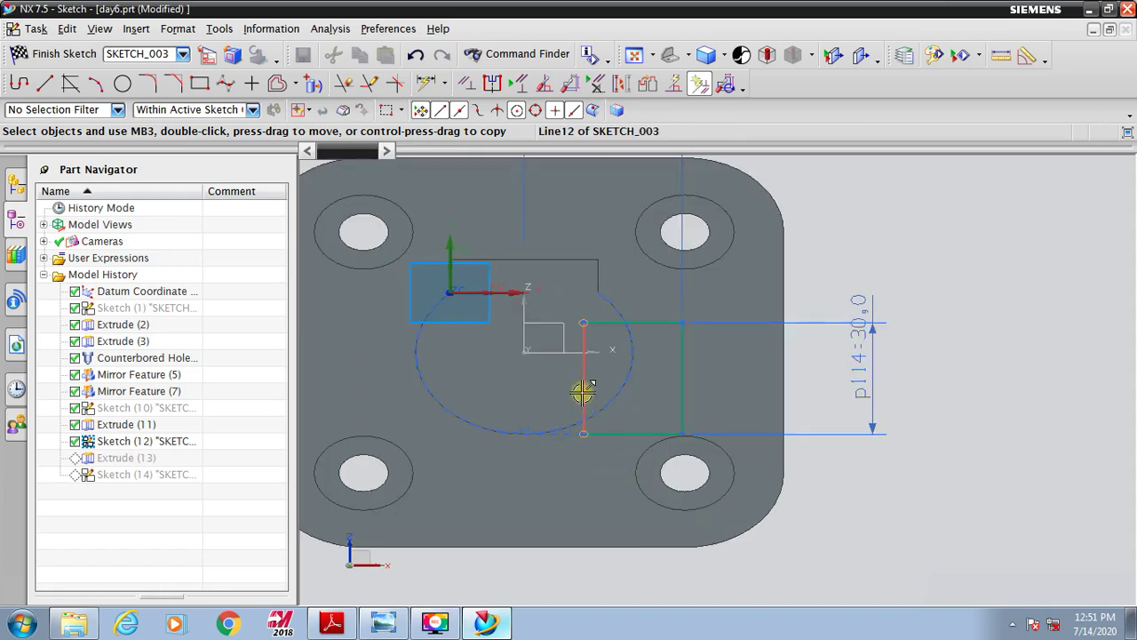
pyautogui.moveTo(578, 387); pyautogui.dragTo(504, 386)
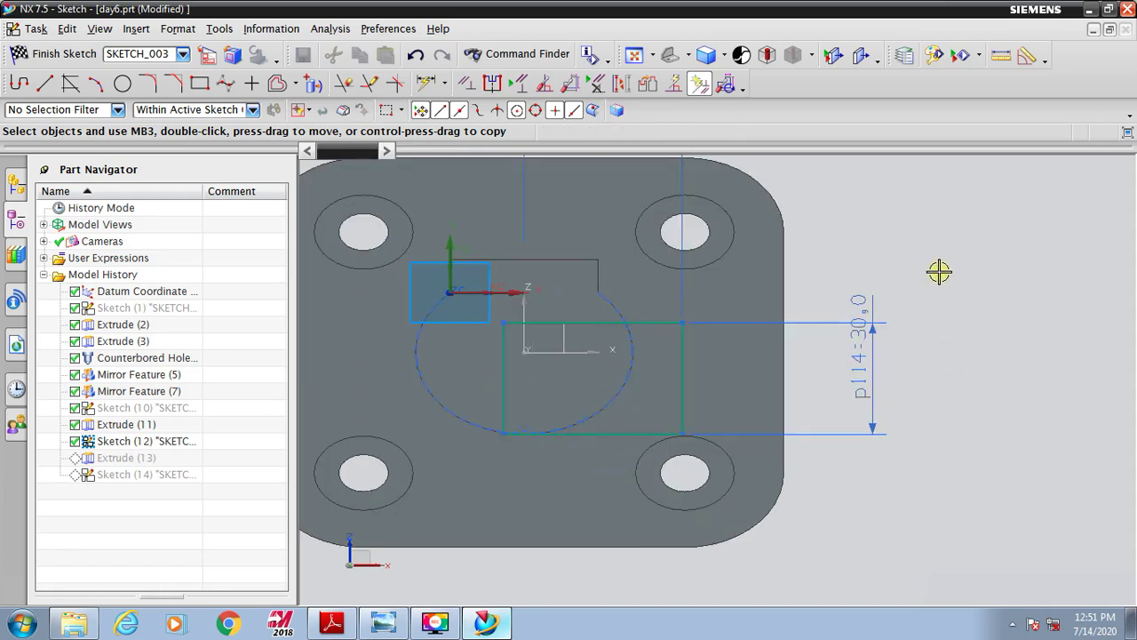
pyautogui.scroll(2, 578, 383)
pyautogui.scroll(4, 475, 500)
pyautogui.scroll(-3, 488, 480)
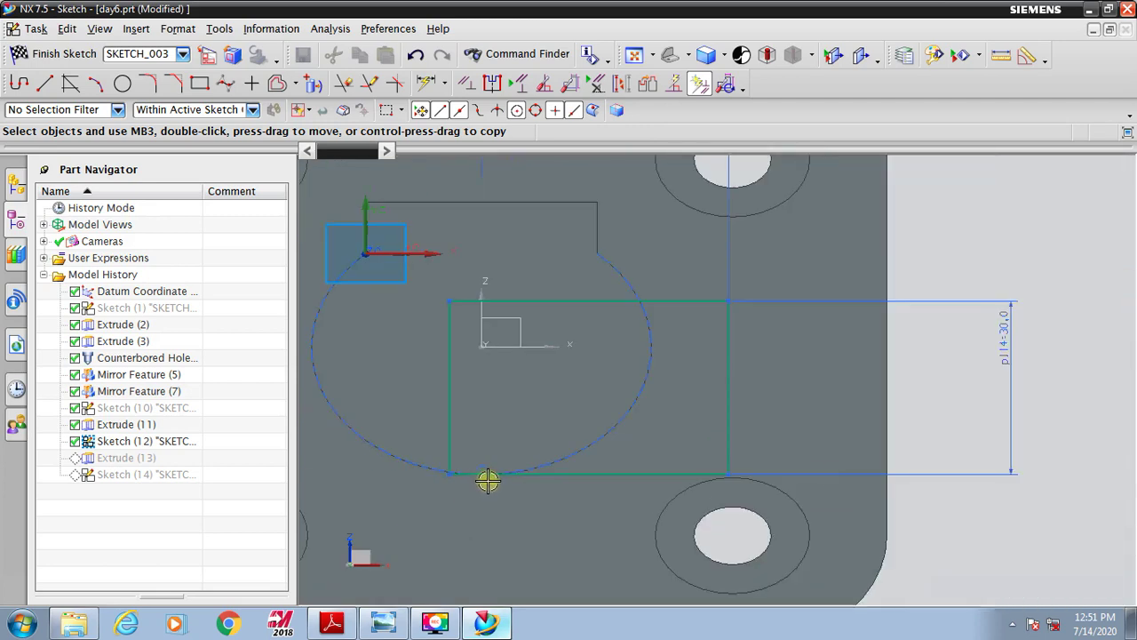
pyautogui.scroll(-1, 579, 485)
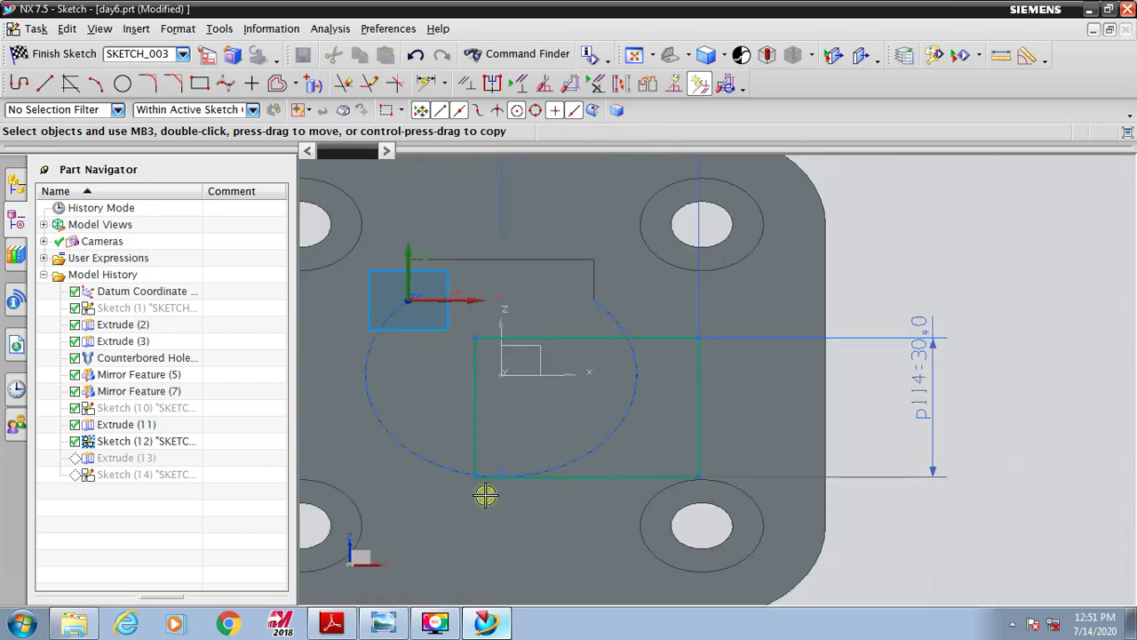
# Project the cylinder's circular edge into the side block's sketch.
pyautogui.click(313, 85)
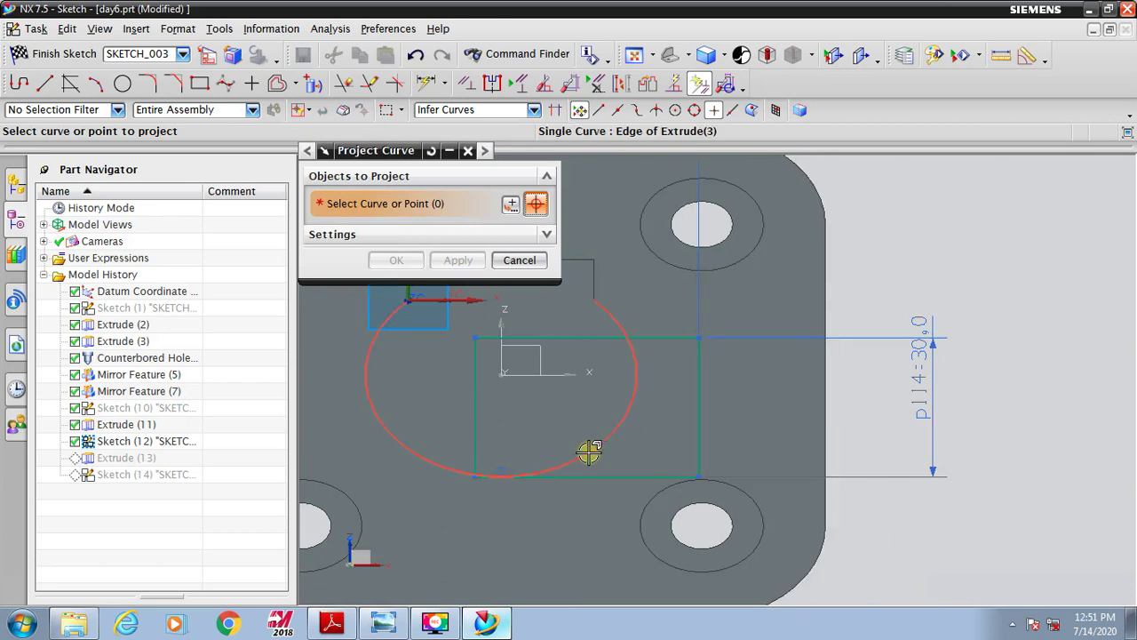
pyautogui.click(589, 453)
pyautogui.click(396, 260)
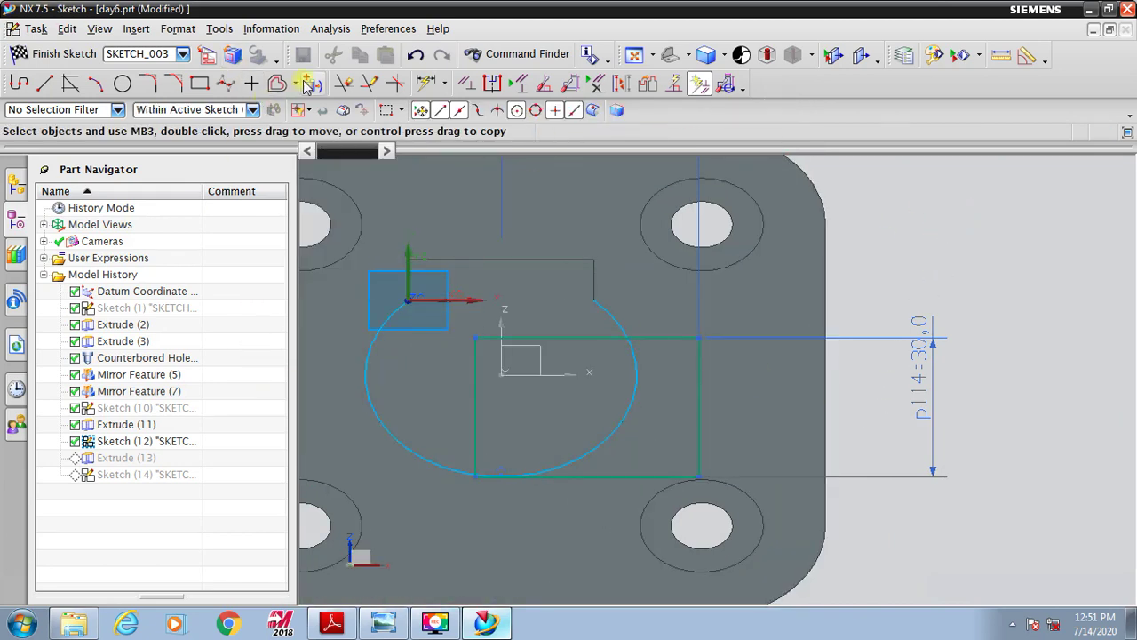
# Trim the projected circle and the side rectangle down to the profile outside the cylinder, and finish the sketch.
pyautogui.click(343, 83)
pyautogui.scroll(-3, 763, 433)
pyautogui.scroll(3, 680, 381)
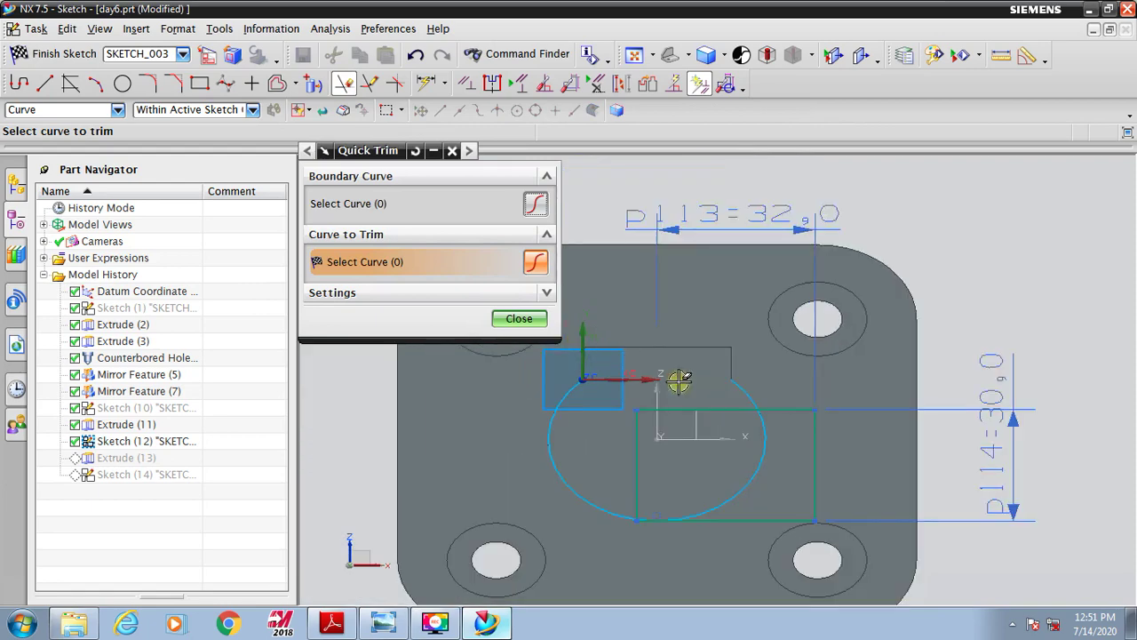
pyautogui.click(737, 382)
pyautogui.click(366, 337)
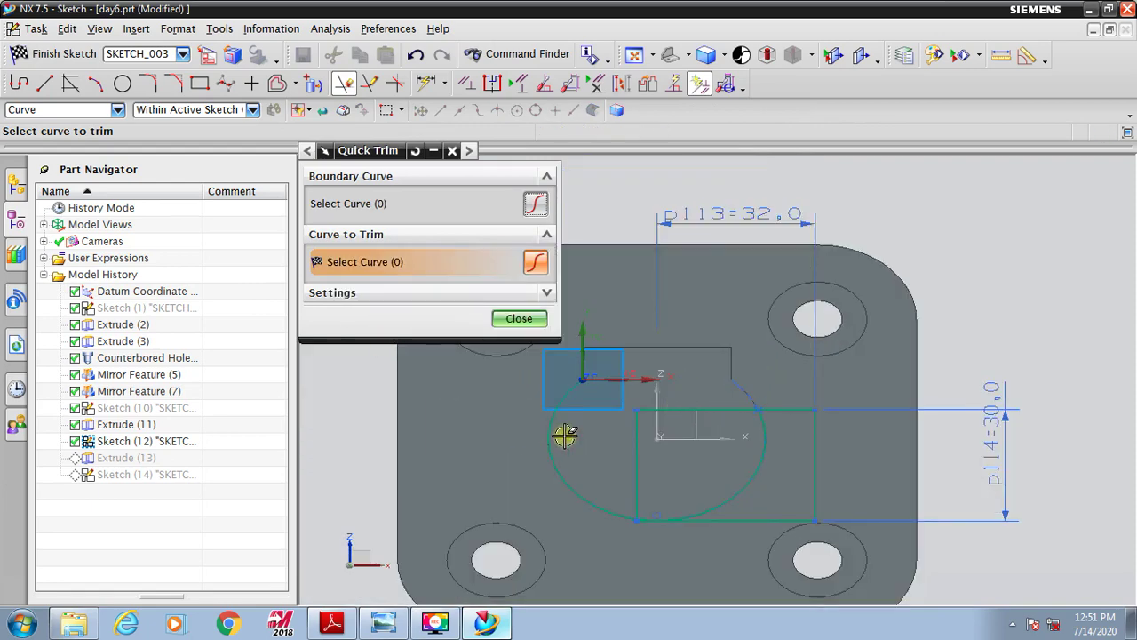
pyautogui.moveTo(565, 434)
pyautogui.mouseDown()
pyautogui.moveTo(541, 419)
pyautogui.moveTo(646, 541)
pyautogui.mouseUp()
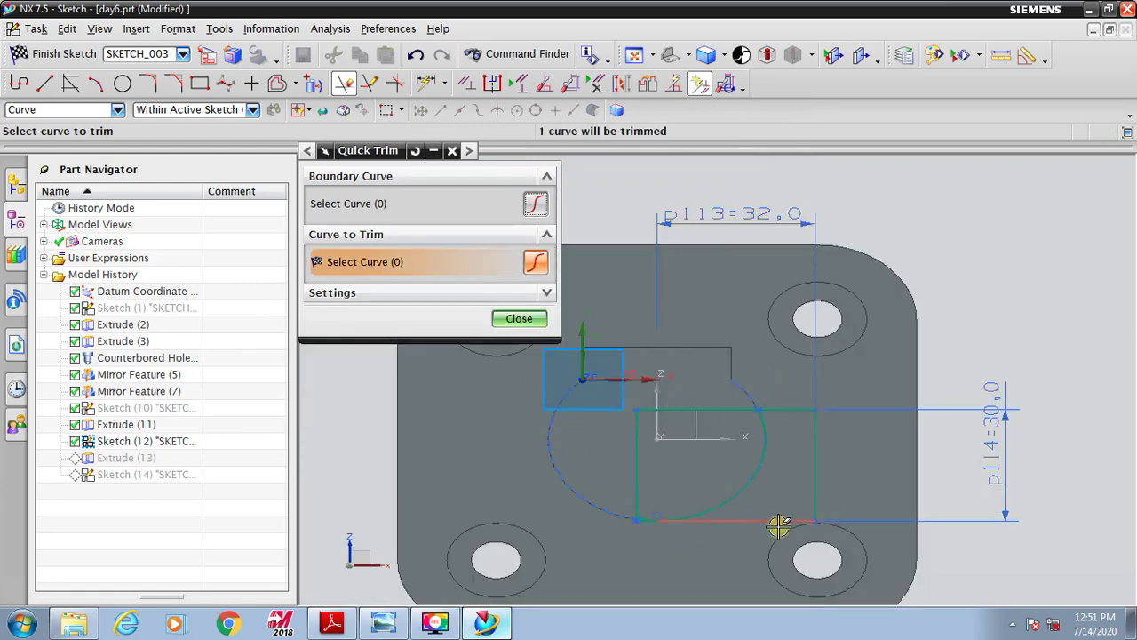
pyautogui.click(633, 462)
pyautogui.click(745, 414)
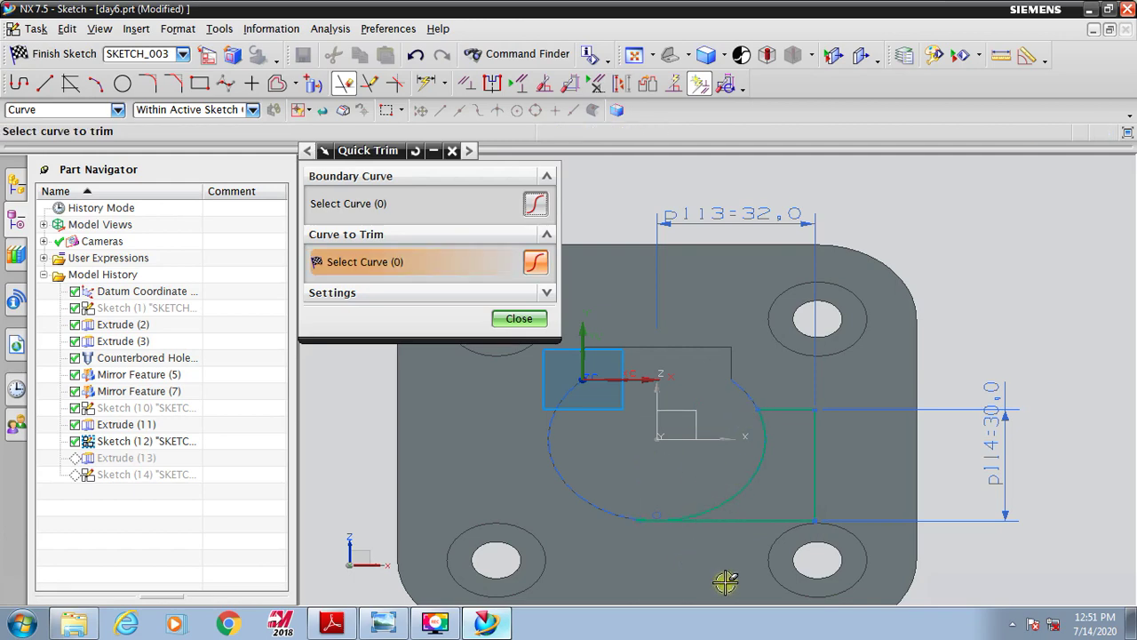
pyautogui.middleClick(696, 573)
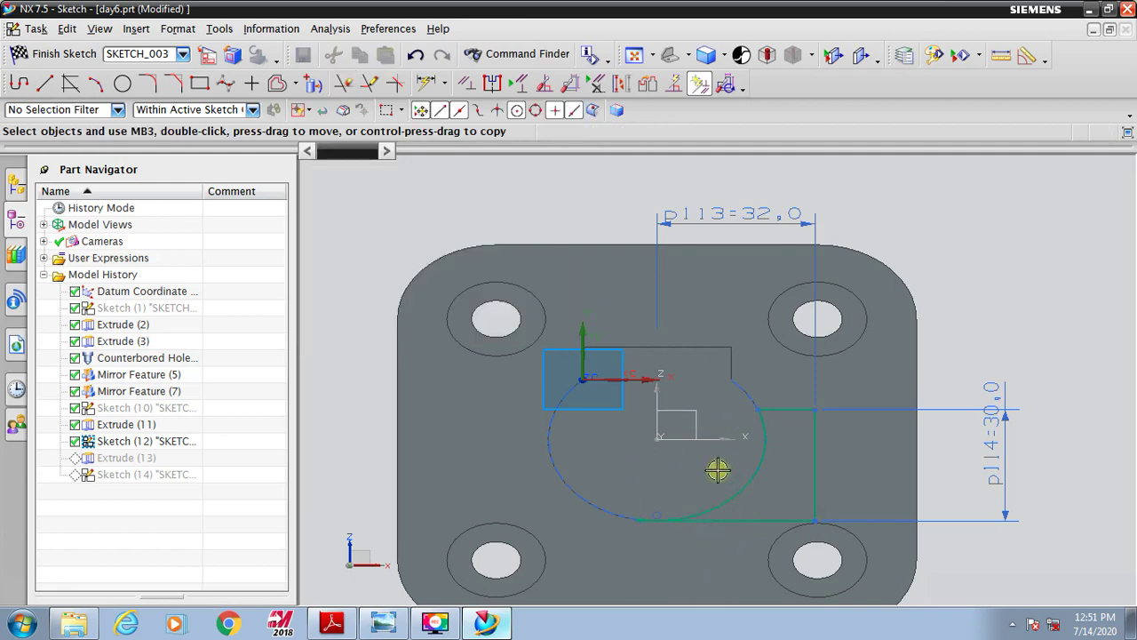
pyautogui.click(55, 54)
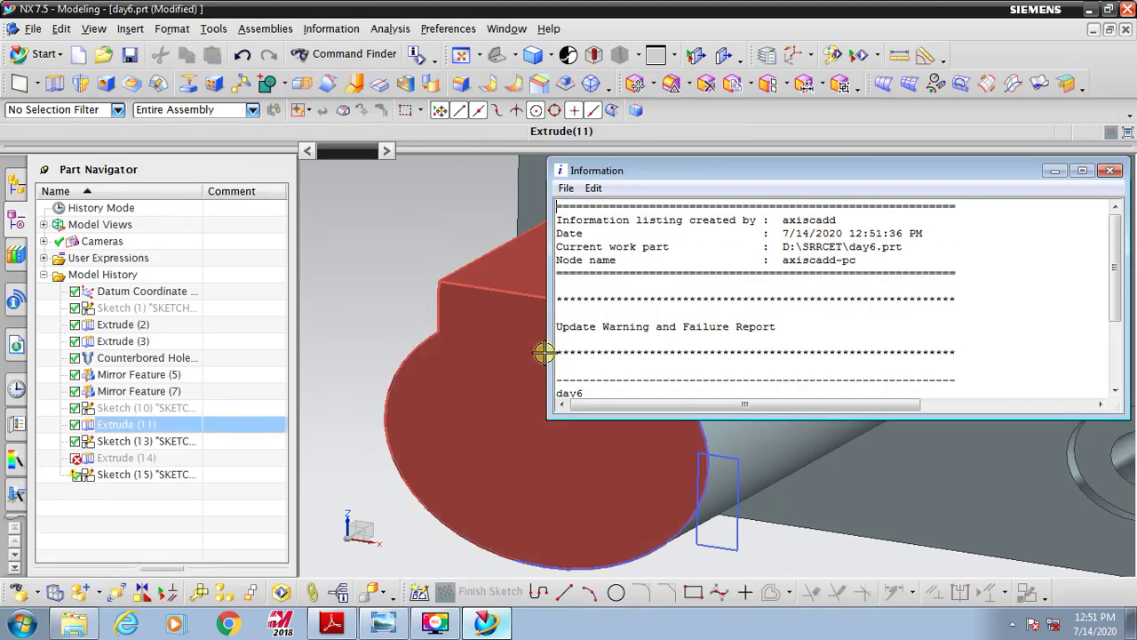
pyautogui.click(1110, 169)
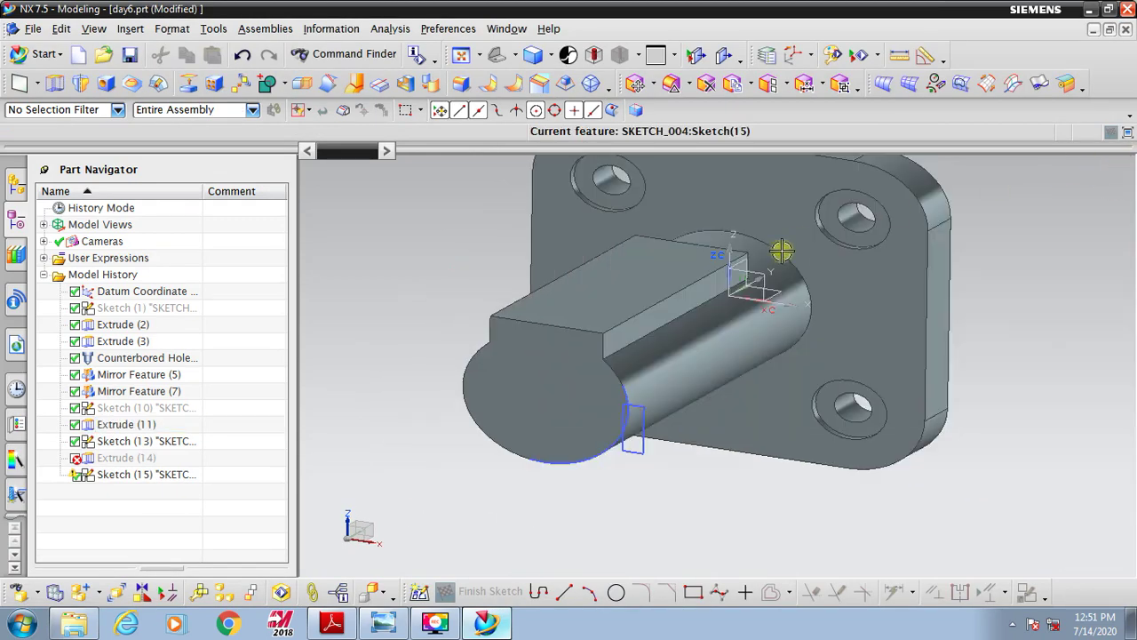
# Delete the failed feature Extrude (14) from the model history and close the update report.
pyautogui.click(147, 474)
pyautogui.rightClick(124, 457)
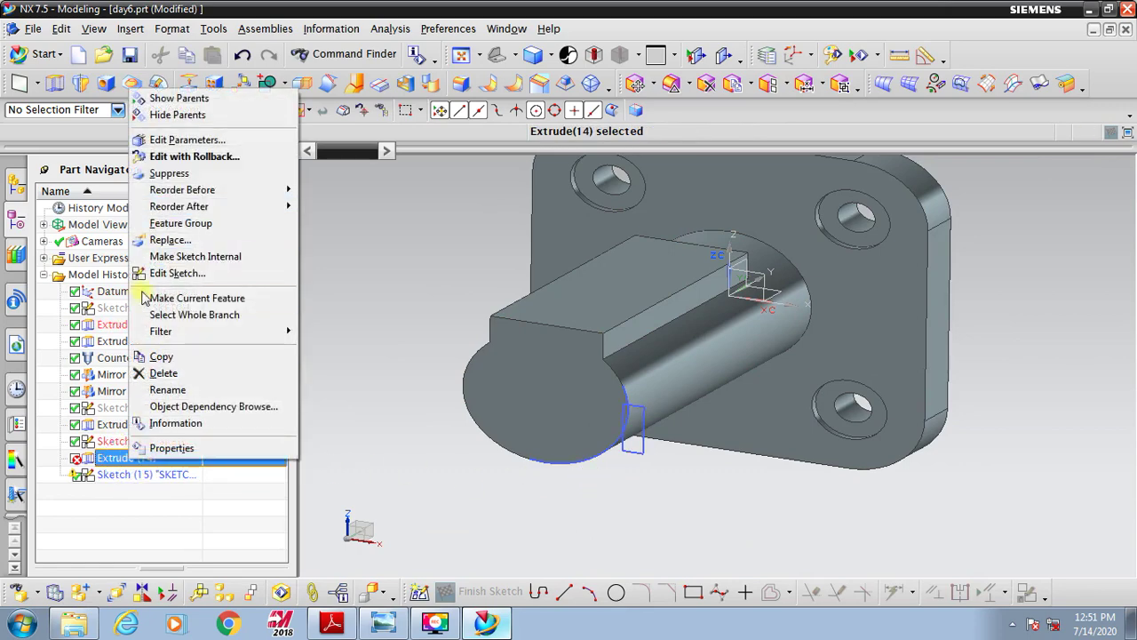
pyautogui.click(90, 441)
pyautogui.rightClick(124, 457)
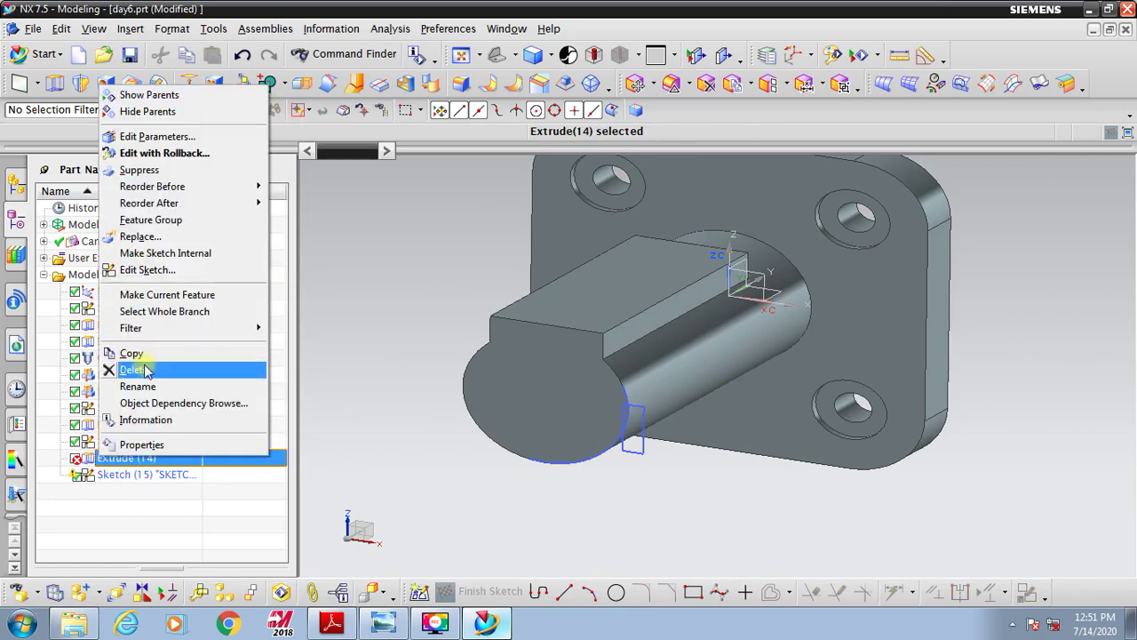
pyautogui.click(164, 373)
pyautogui.click(286, 134)
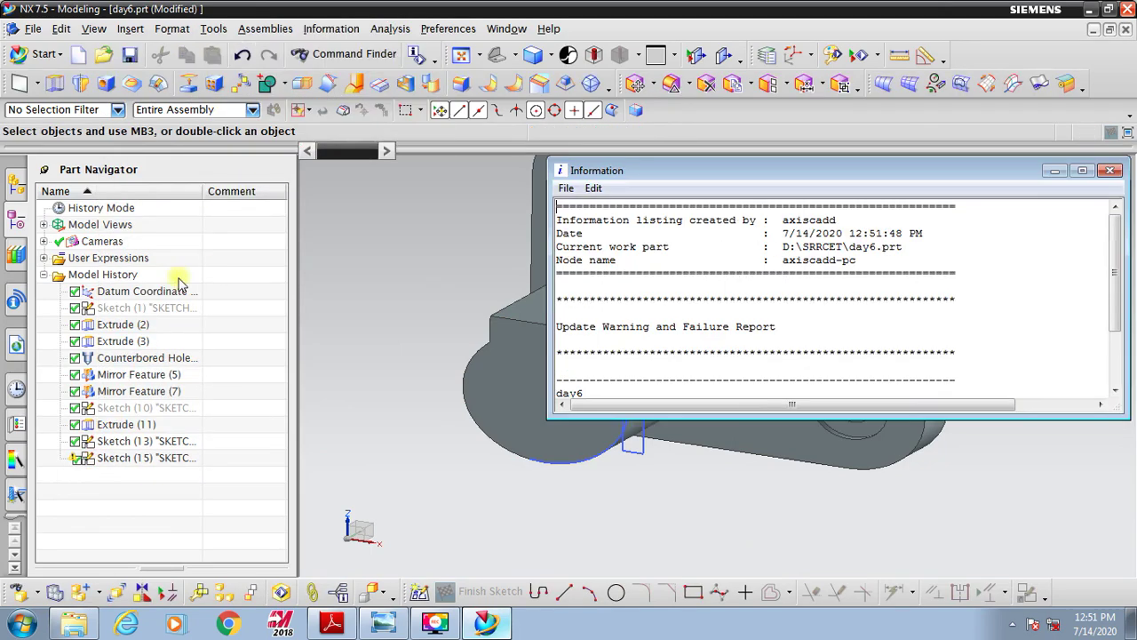
pyautogui.click(1114, 170)
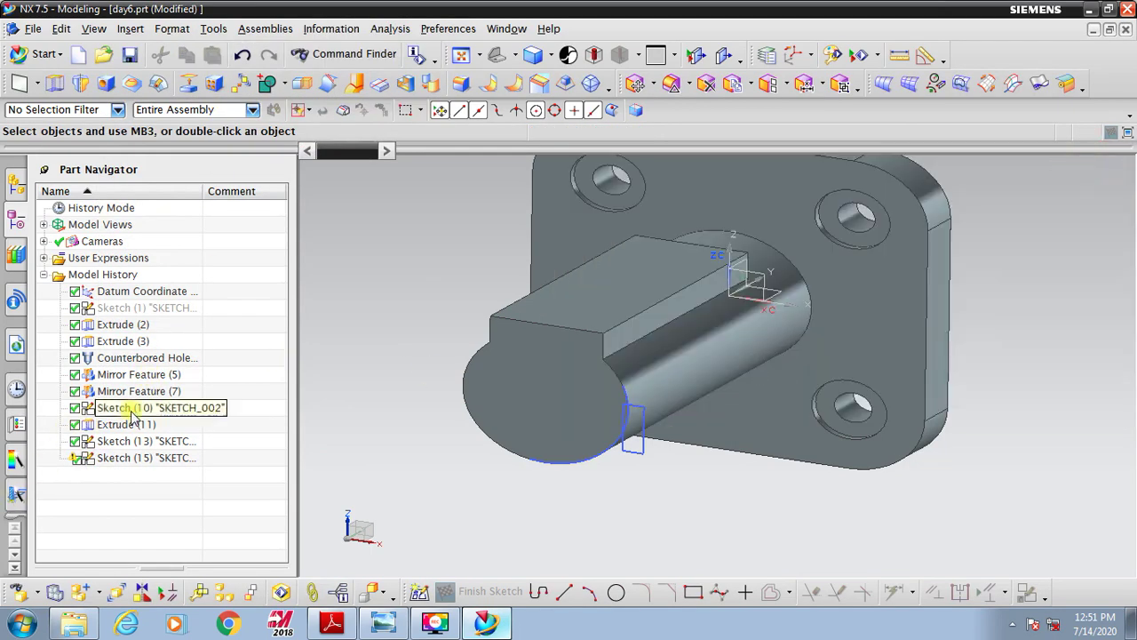
# Reopen the side block's sketch SKETCH_003 for editing.
pyautogui.click(133, 440)
pyautogui.rightClick(145, 441)
pyautogui.click(206, 213)
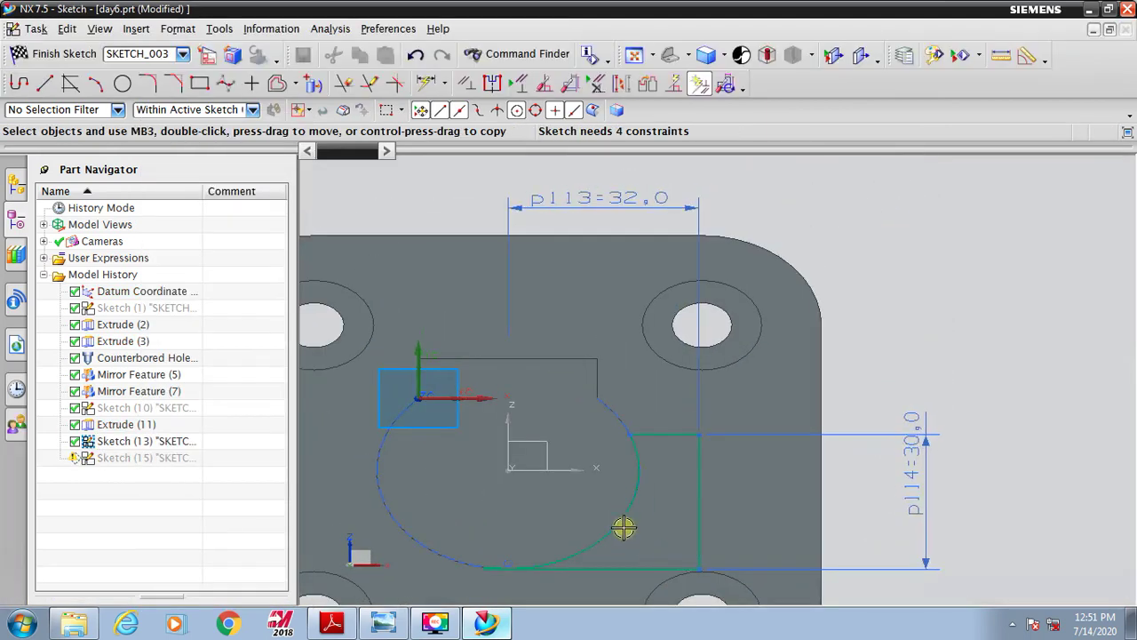
# Try deleting the arc that closes the side block's profile along the cylinder.
pyautogui.scroll(2, 611, 544)
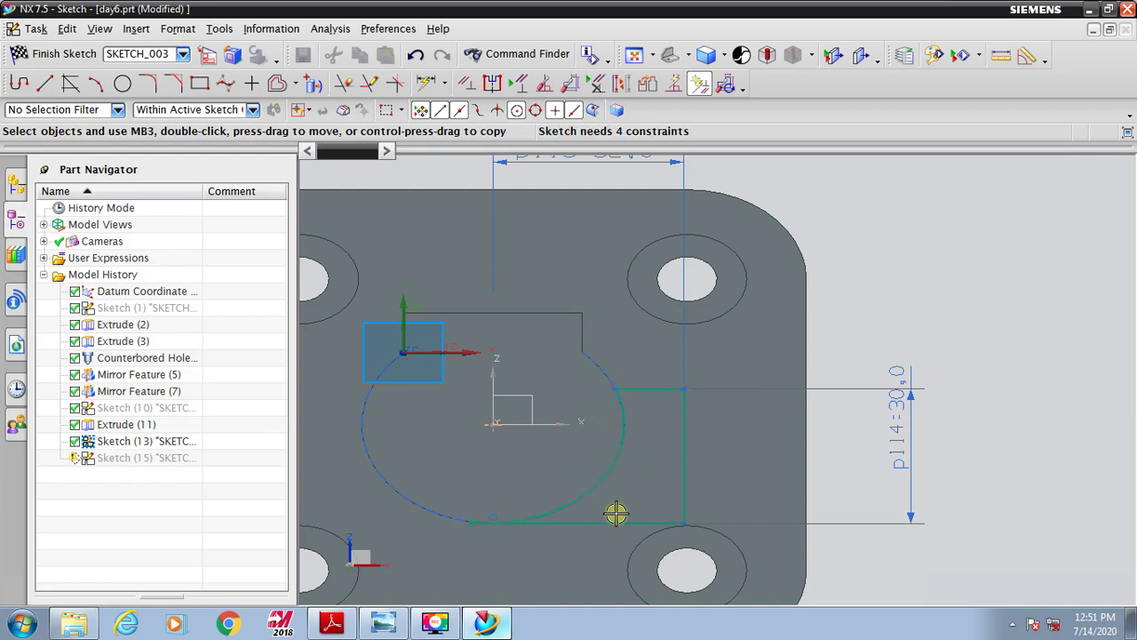
pyautogui.click(622, 427)
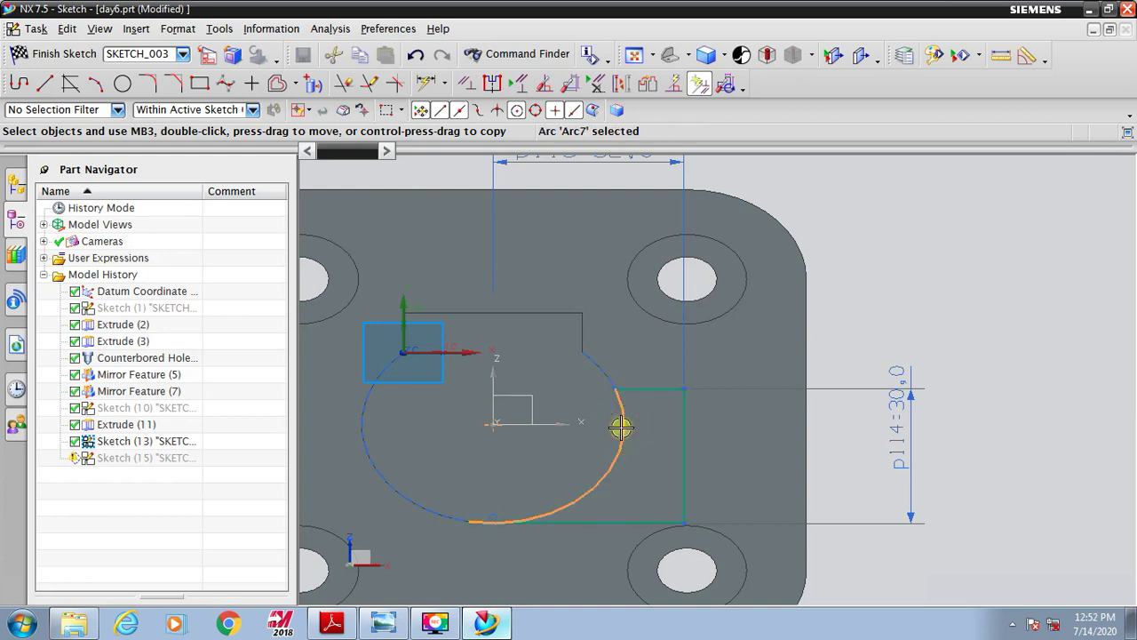
pyautogui.press('Delete')
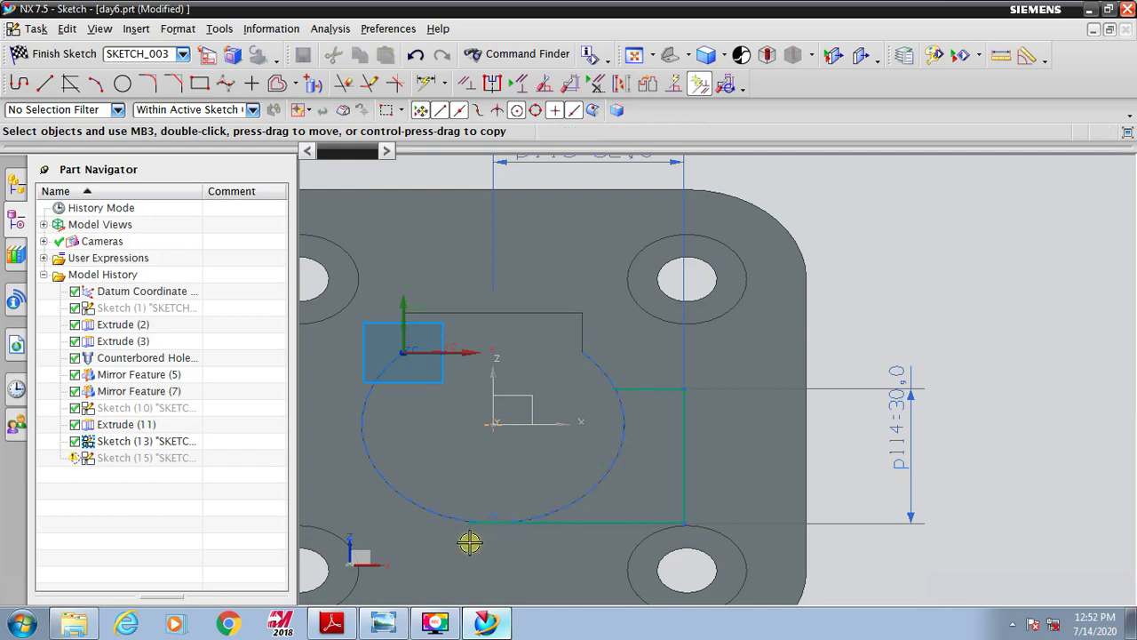
pyautogui.scroll(1, 453, 543)
pyautogui.click(44, 83)
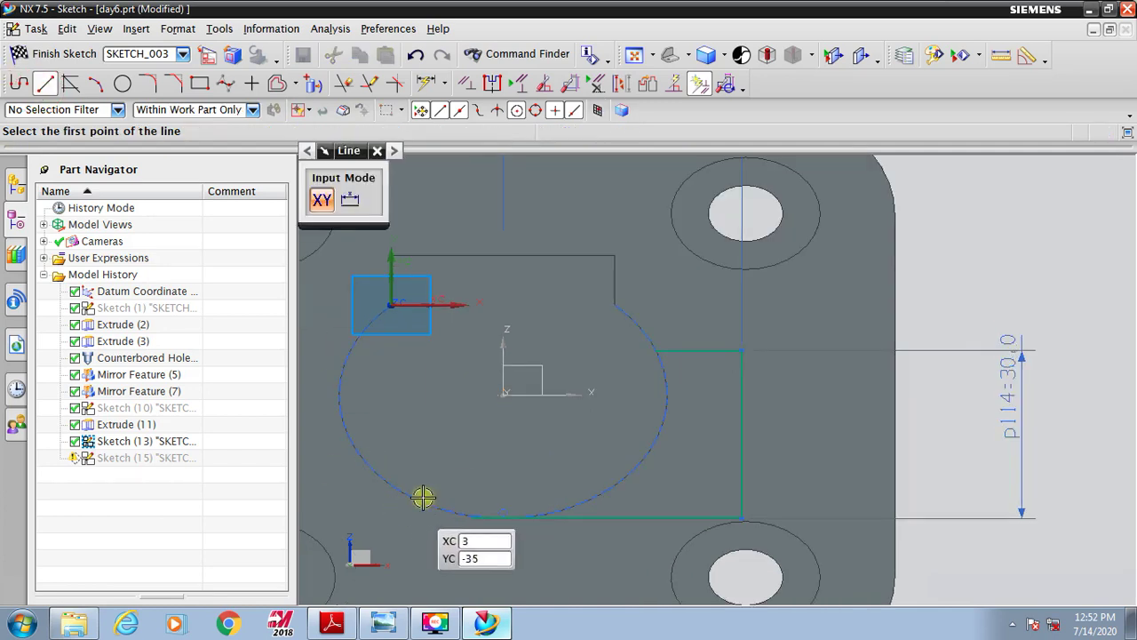
pyautogui.scroll(4, 435, 493)
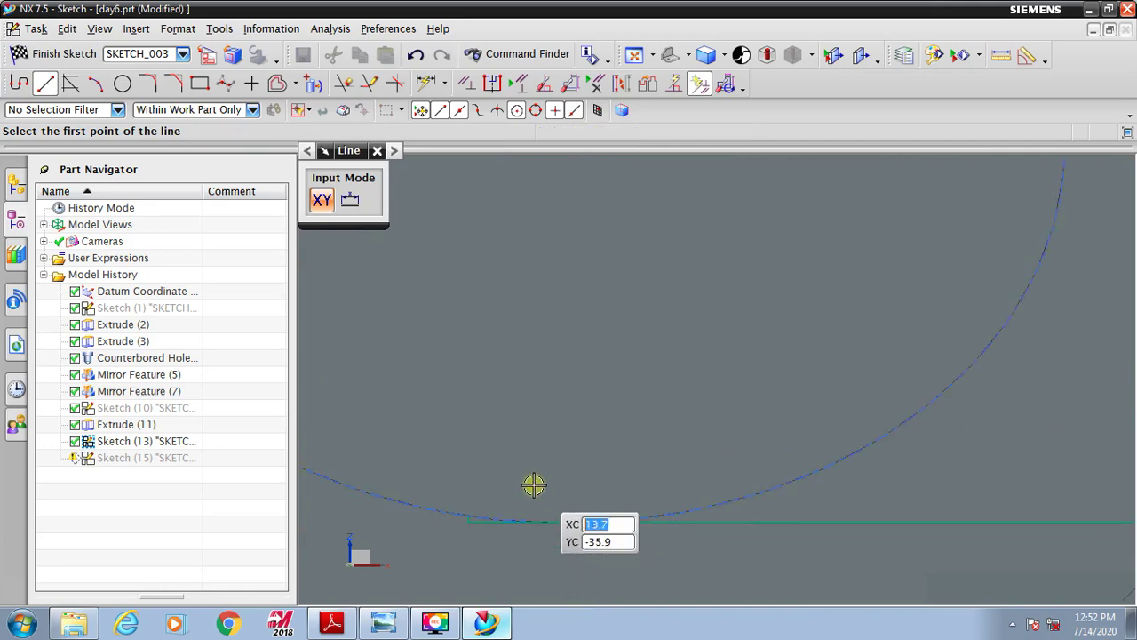
pyautogui.scroll(-1, 533, 485)
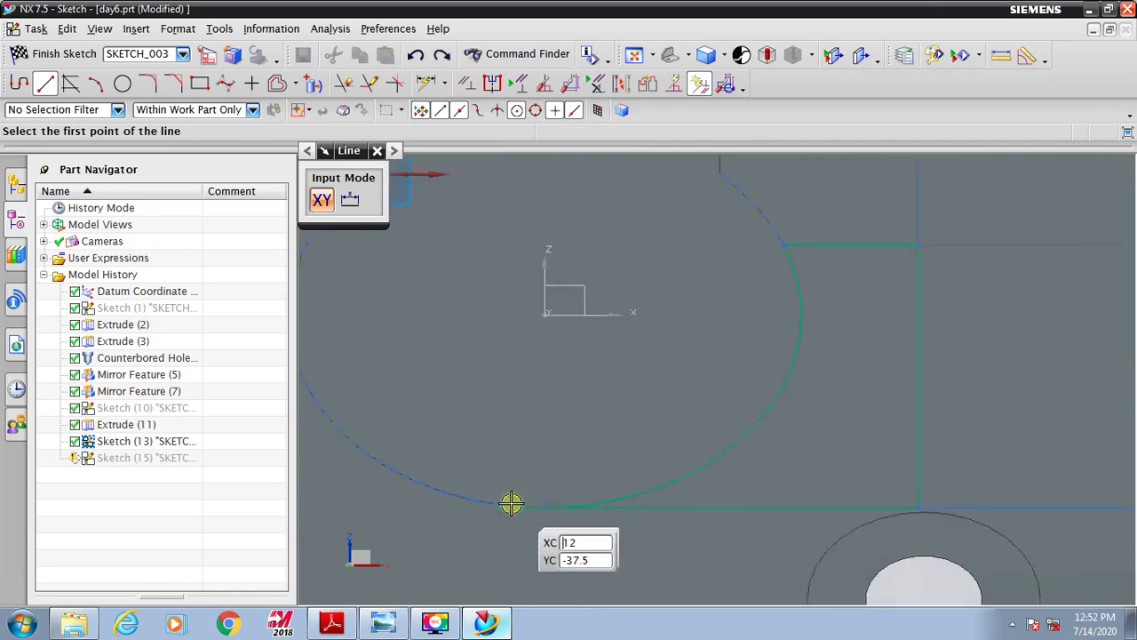
# Remove the tiny vertical line left at the profile's lower corner, trim the bottom edge's overhang at the circle, and finish the sketch.
pyautogui.scroll(-3, 507, 515)
pyautogui.scroll(4, 508, 526)
pyautogui.scroll(2, 480, 398)
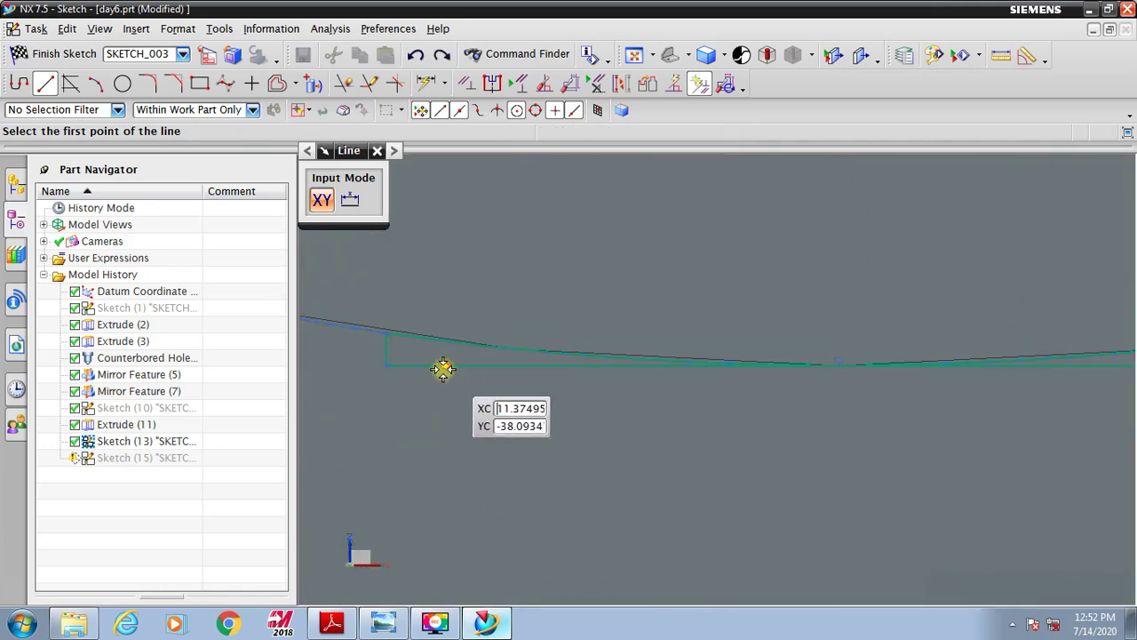
pyautogui.press('Escape')
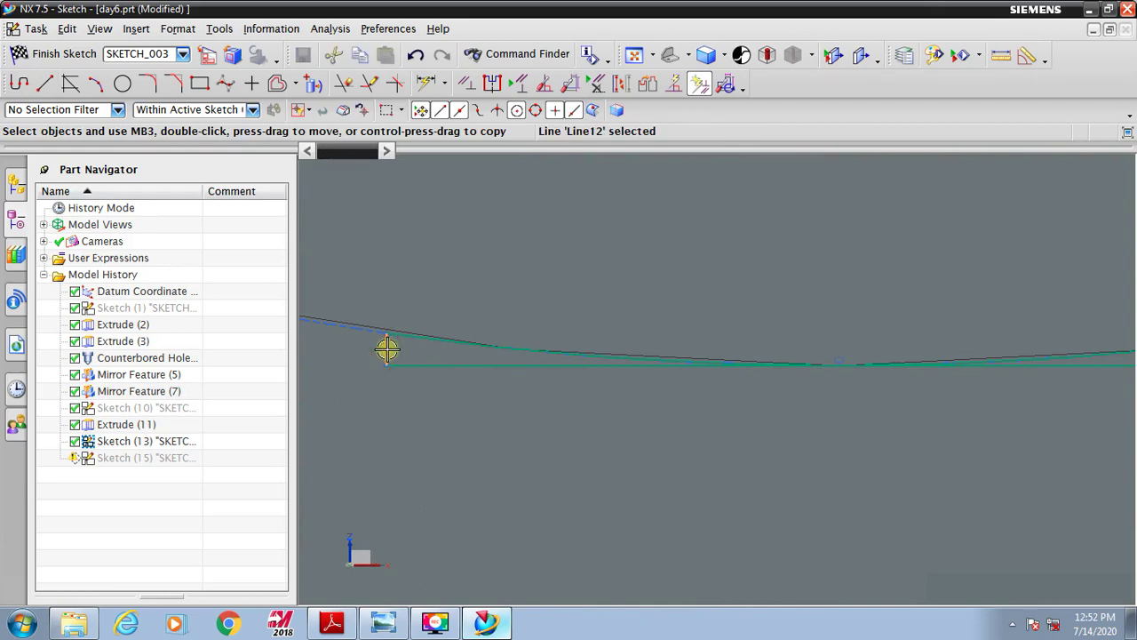
pyautogui.click(344, 82)
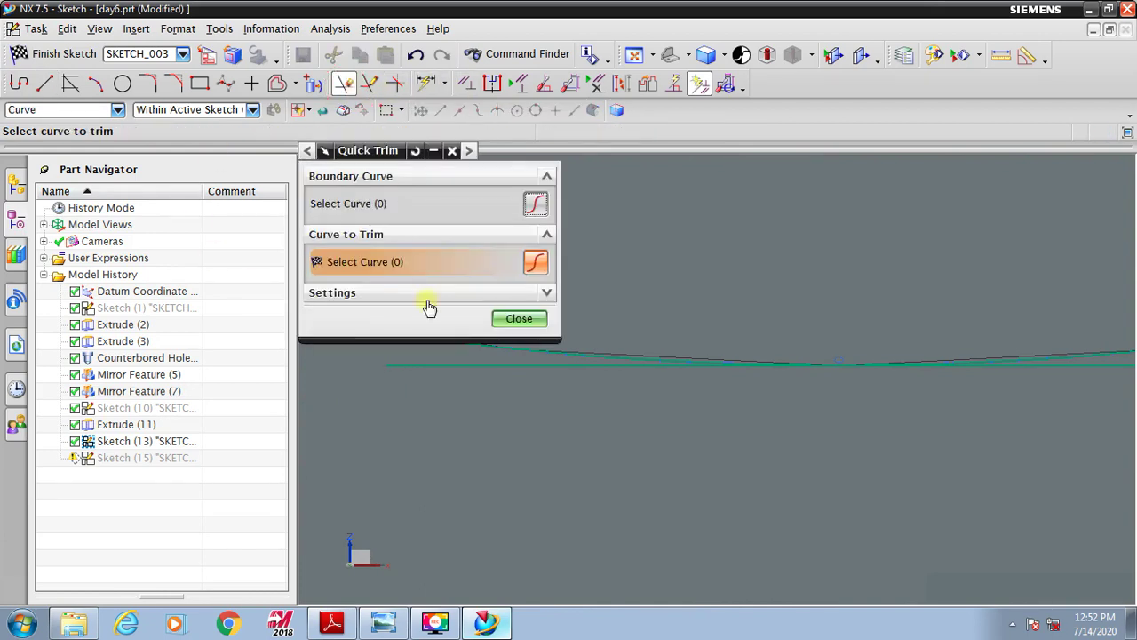
pyautogui.scroll(-2, 569, 418)
pyautogui.scroll(-5, 542, 416)
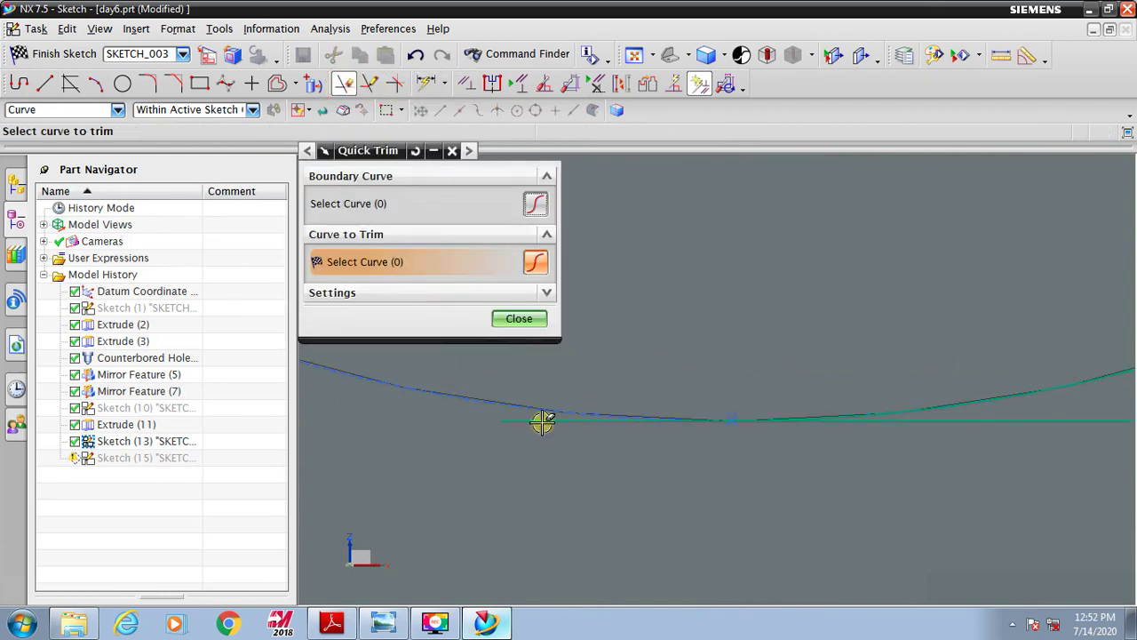
pyautogui.scroll(-3, 576, 501)
pyautogui.press('Escape')
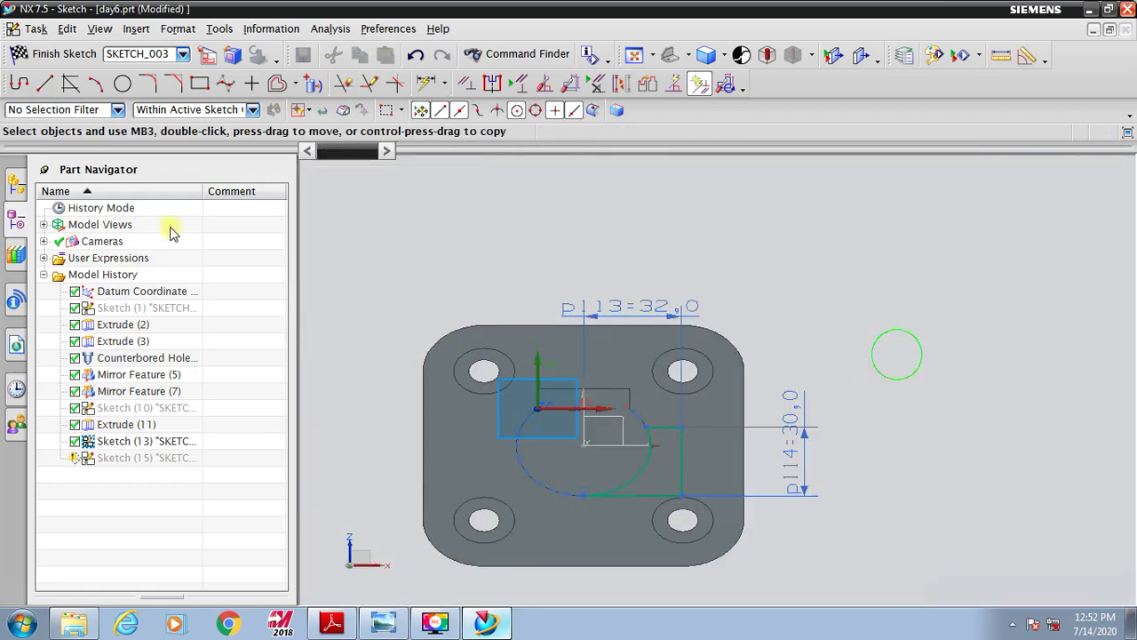
pyautogui.click(45, 53)
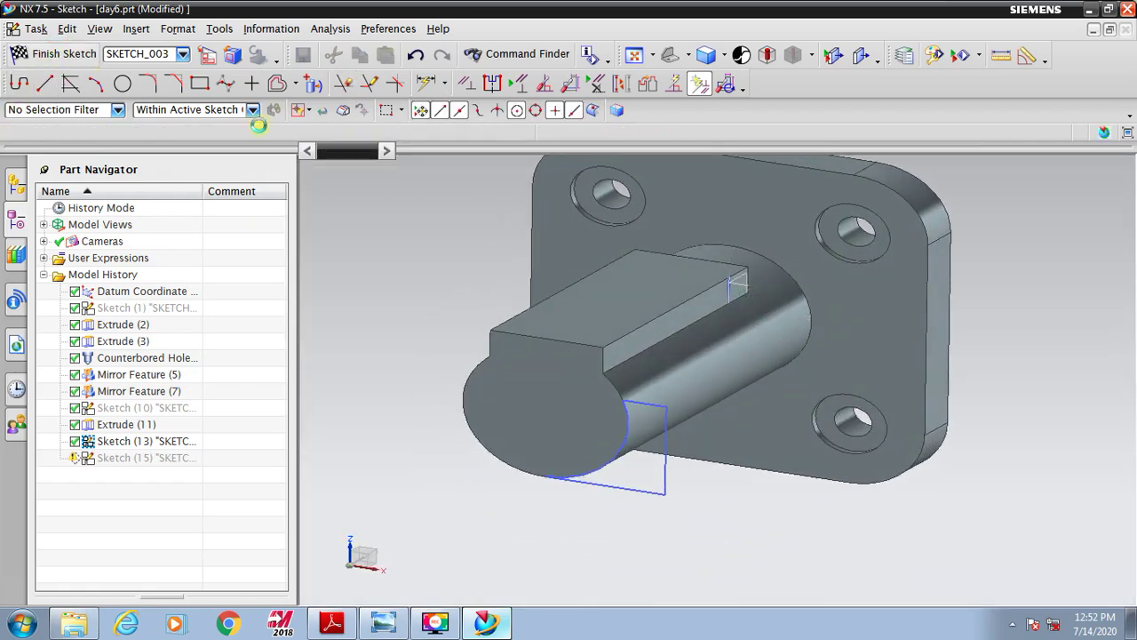
# Show SKETCH_003 and extrude its connected profile 57 mm toward the flange, united with the body.
pyautogui.press('x')
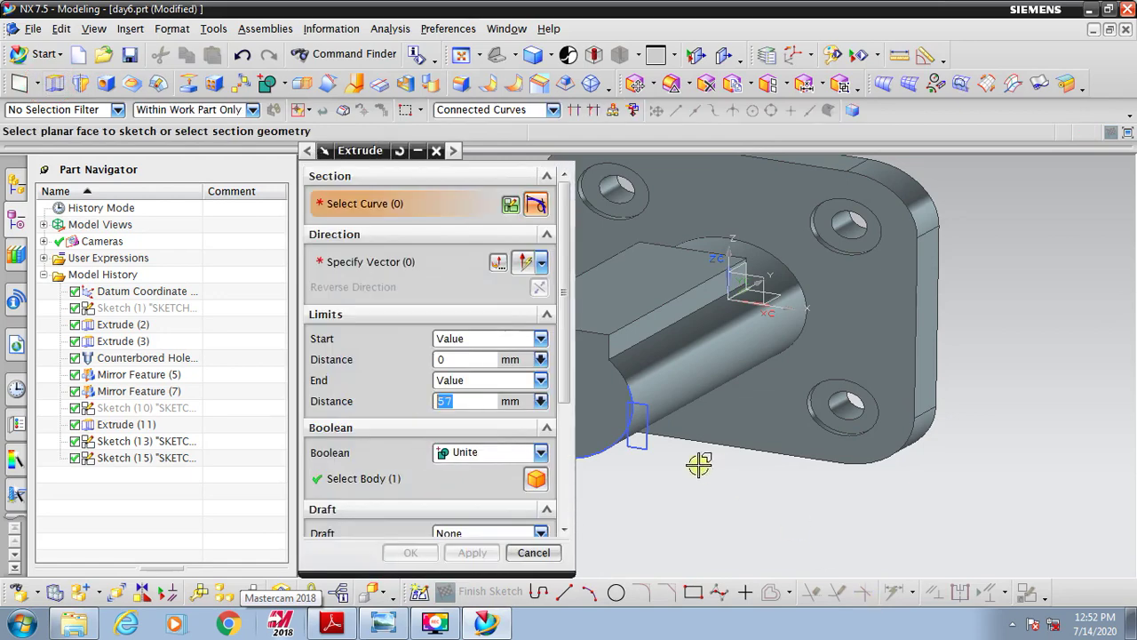
pyautogui.rightClick(158, 441)
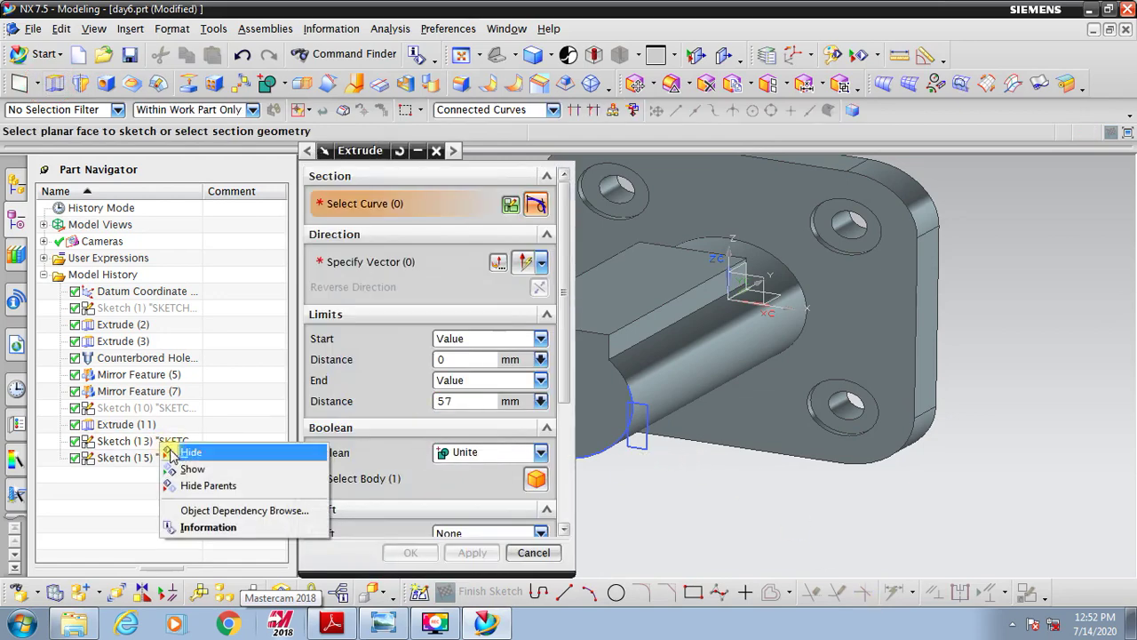
pyautogui.click(183, 470)
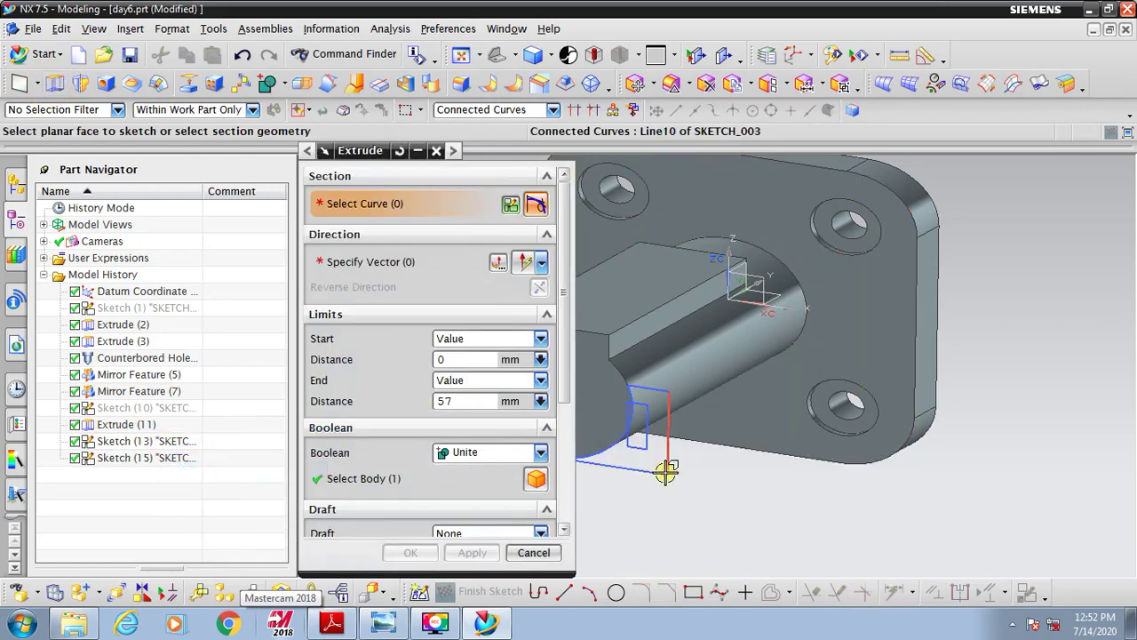
pyautogui.click(666, 467)
pyautogui.click(538, 287)
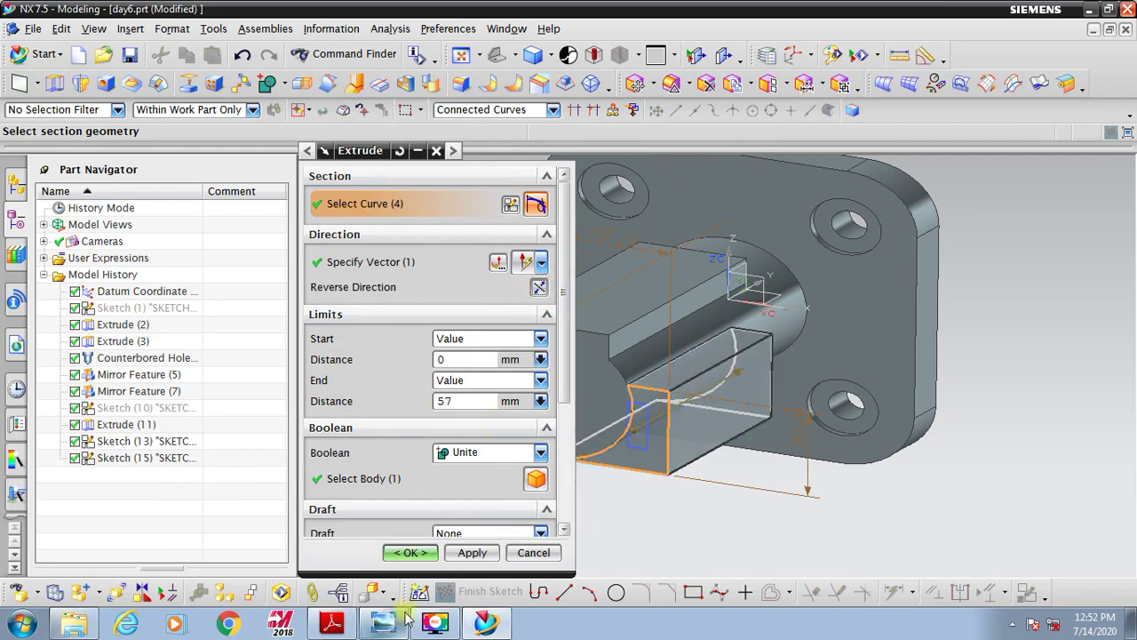
pyautogui.click(486, 624)
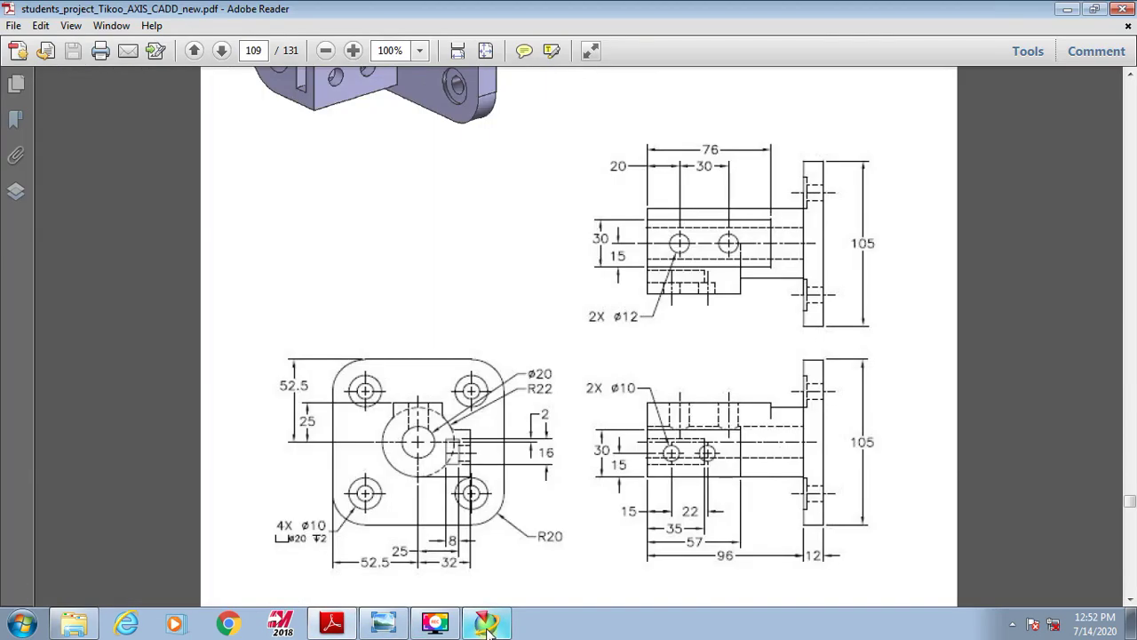
pyautogui.click(487, 625)
pyautogui.click(465, 402)
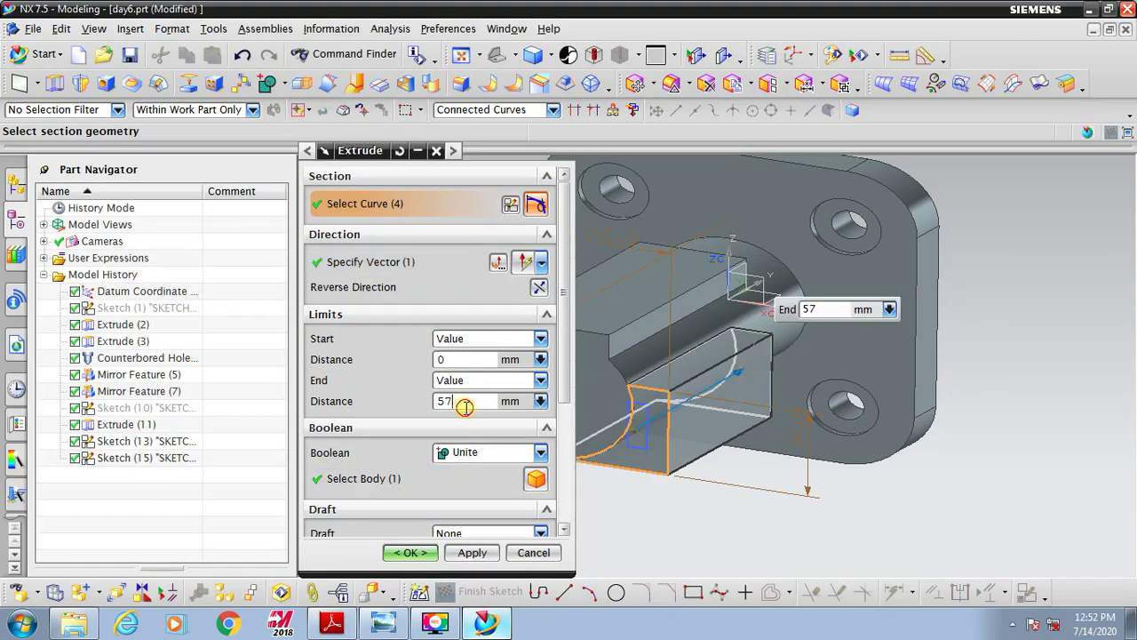
pyautogui.click(411, 551)
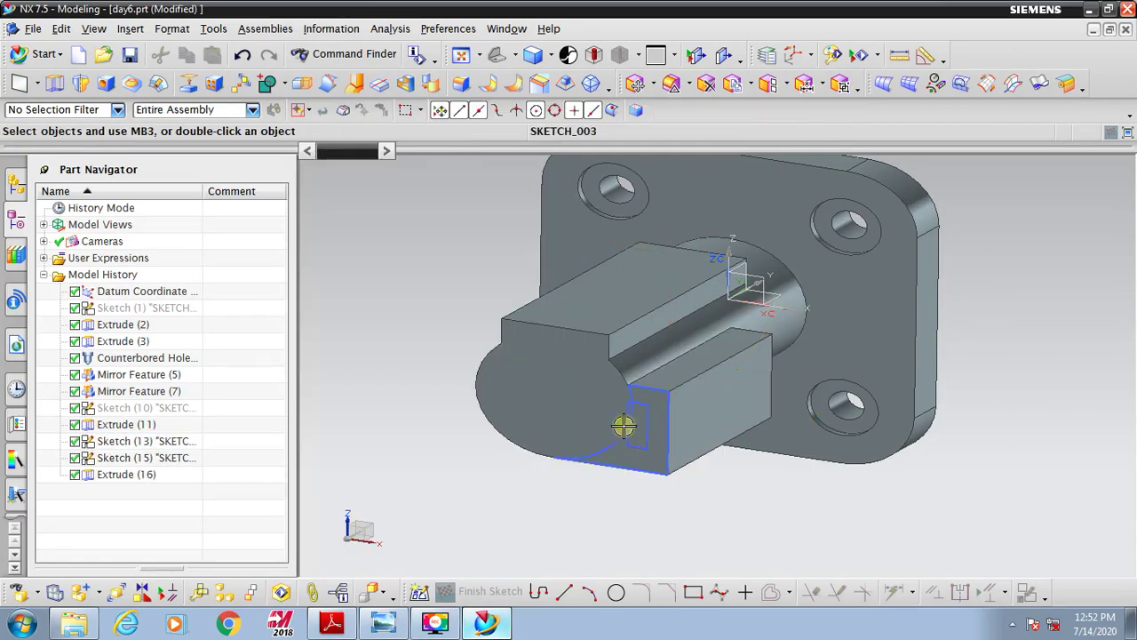
# Reopen the pocket sketch SKETCH_004 with rollback and set the rectangle's width to 8 mm.
pyautogui.rightClick(636, 446)
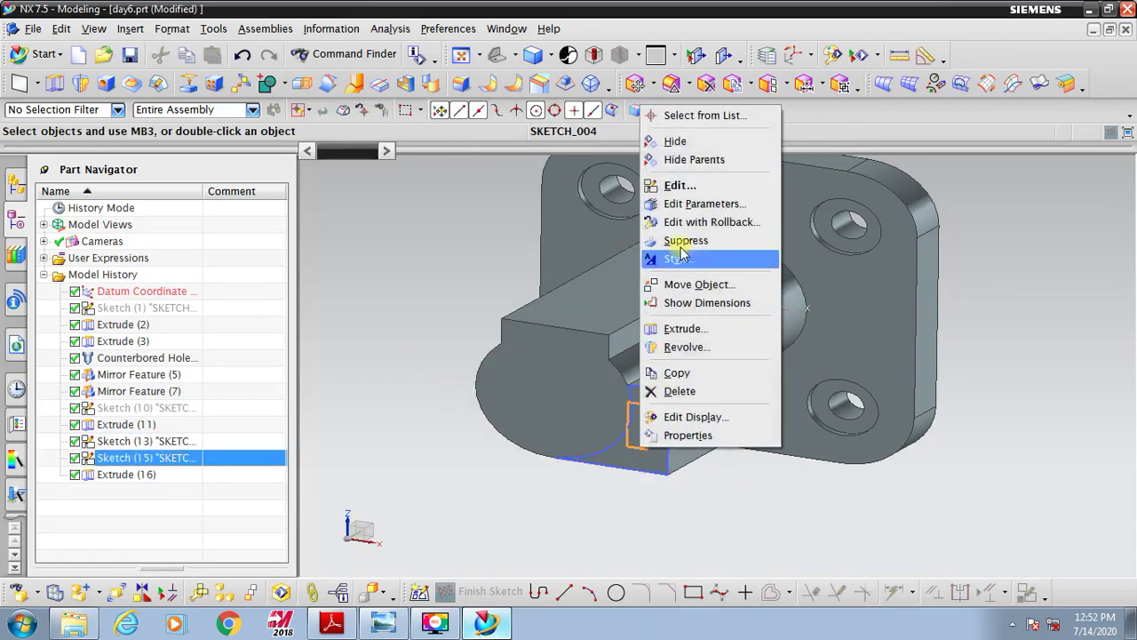
pyautogui.click(702, 222)
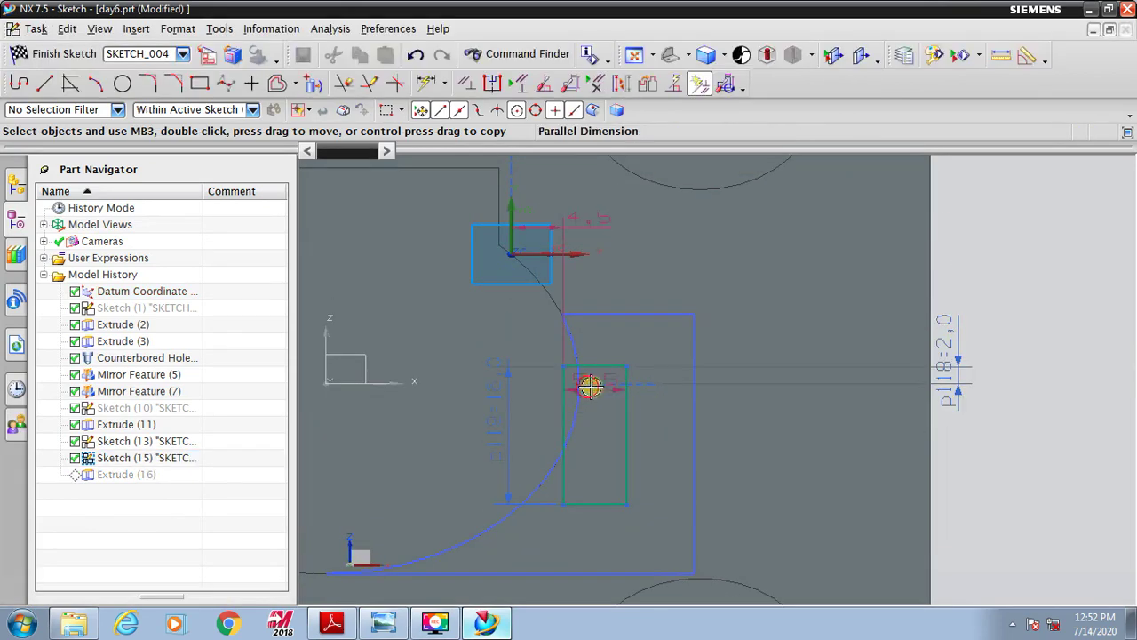
pyautogui.moveTo(588, 388); pyautogui.dragTo(792, 418)
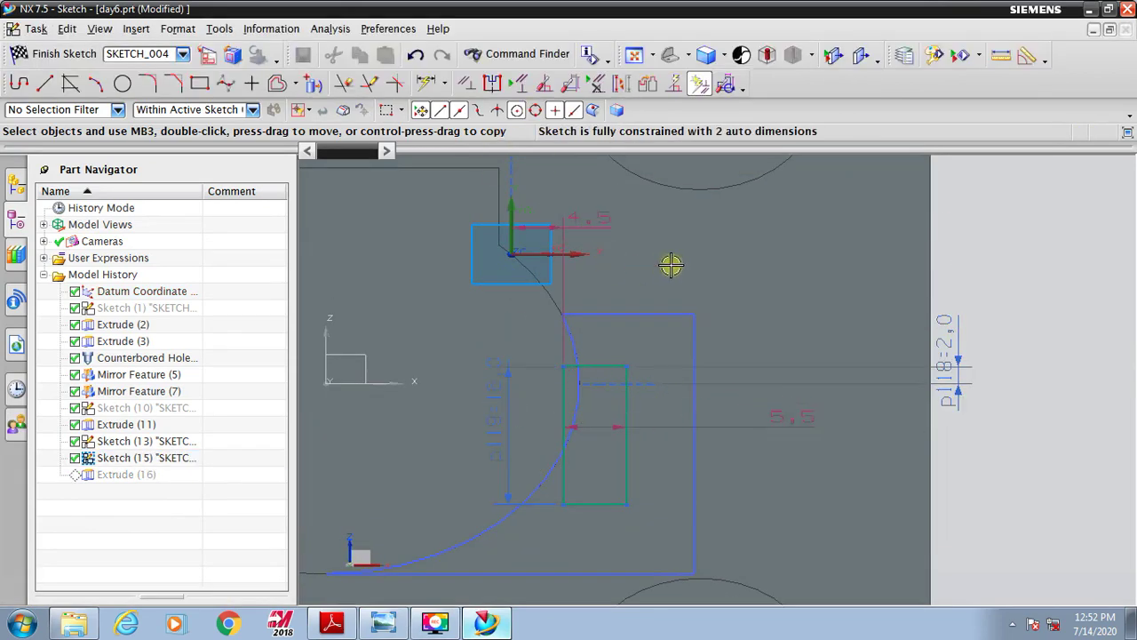
pyautogui.doubleClick(782, 419)
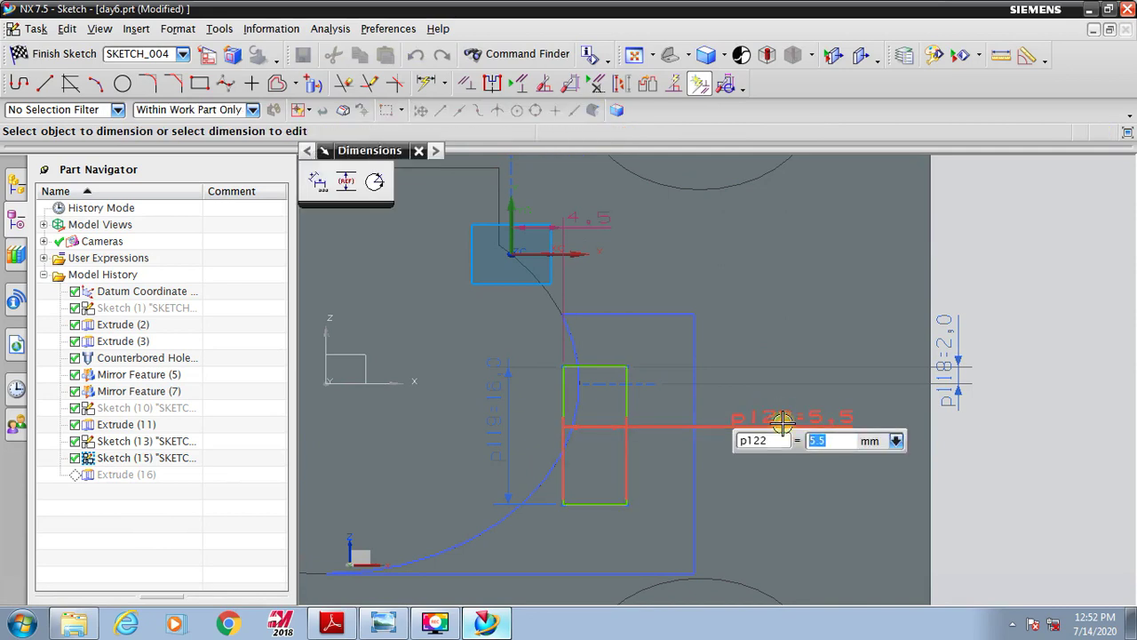
pyautogui.write('8')
pyautogui.press('Return')
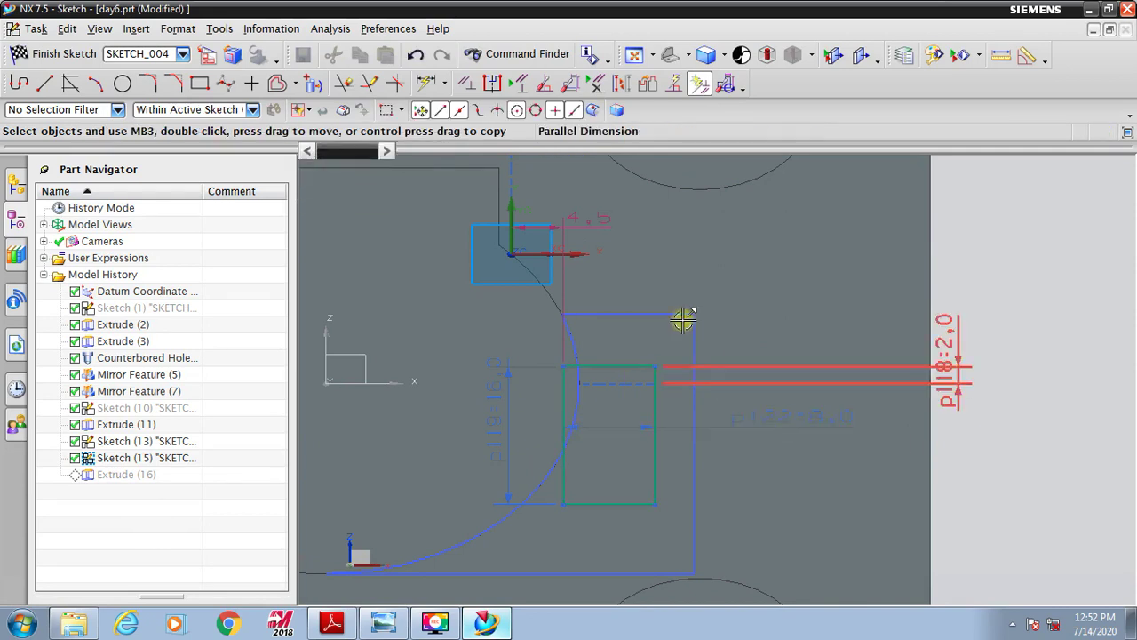
# Dimension the pocket rectangle's outer vertical edge 25 mm from the datum Z axis, finish the sketch and dismiss the update report.
pyautogui.scroll(-2, 684, 316)
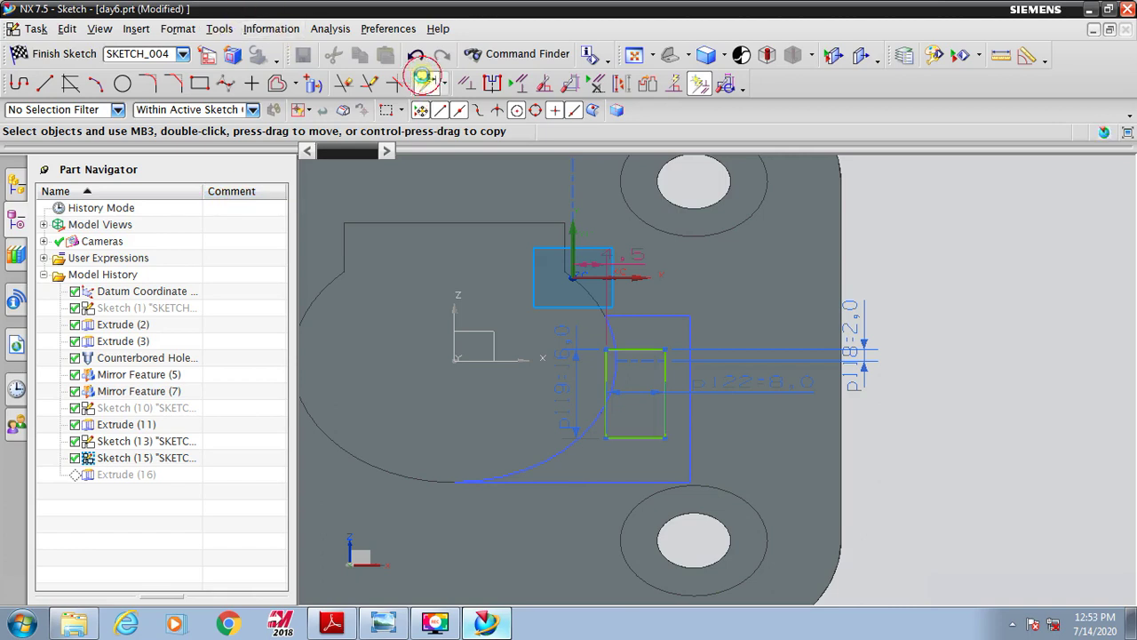
pyautogui.click(427, 83)
pyautogui.click(675, 429)
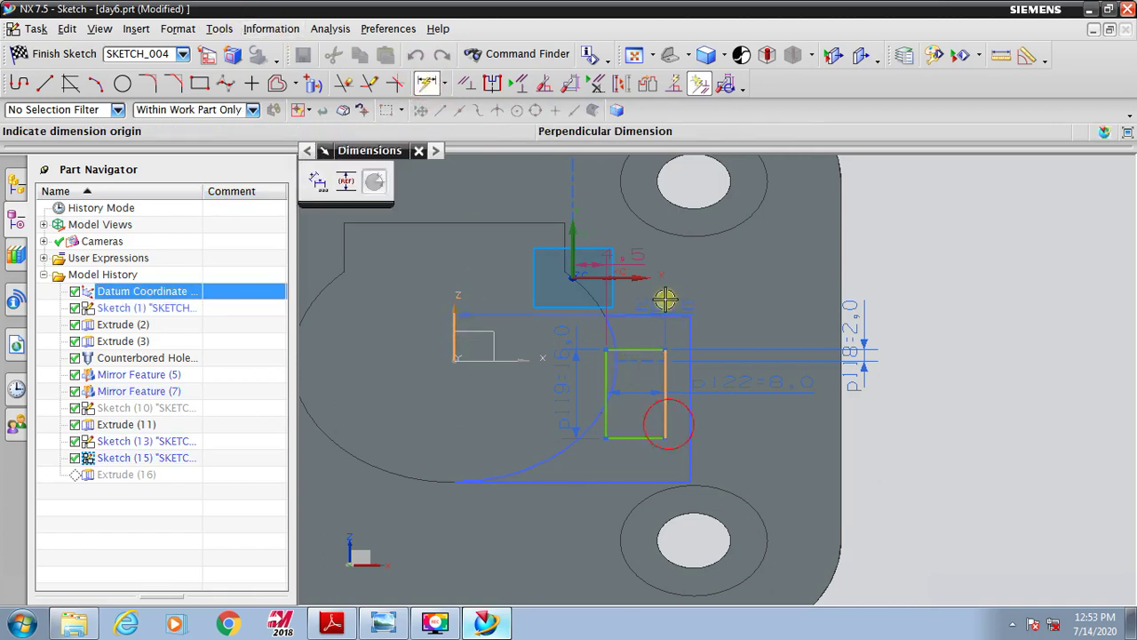
pyautogui.click(666, 293)
pyautogui.write('25')
pyautogui.press('Return')
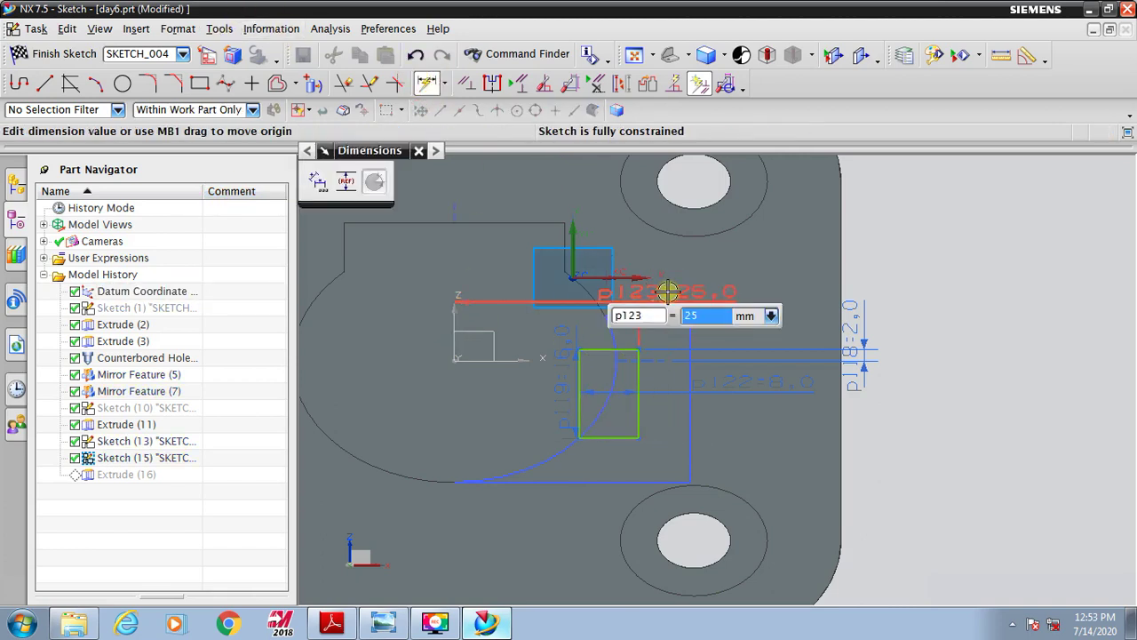
pyautogui.click(18, 54)
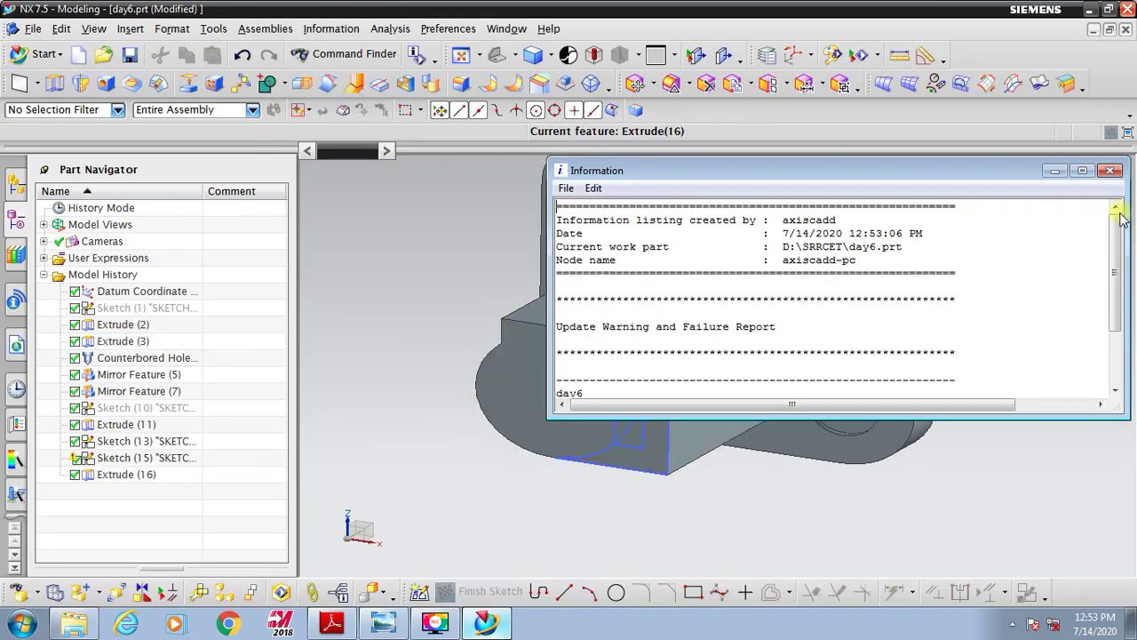
pyautogui.click(1110, 170)
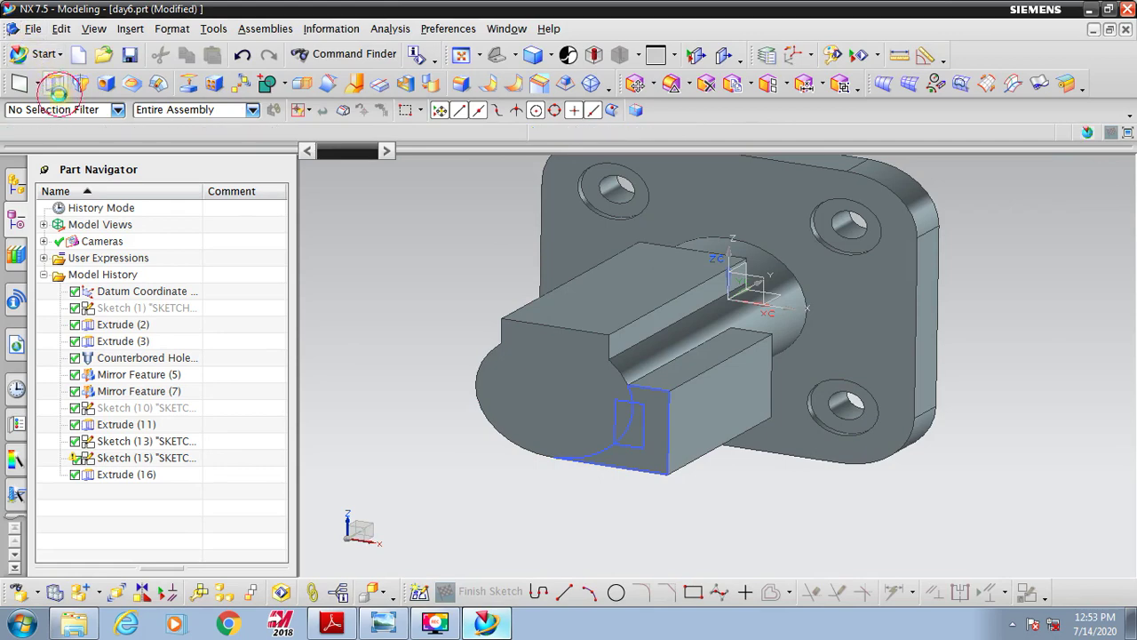
# Extrude the pocket rectangle 35 mm toward the flange, subtracting it from the body, with the depth taken from the PDF drawing.
pyautogui.click(55, 83)
pyautogui.click(643, 438)
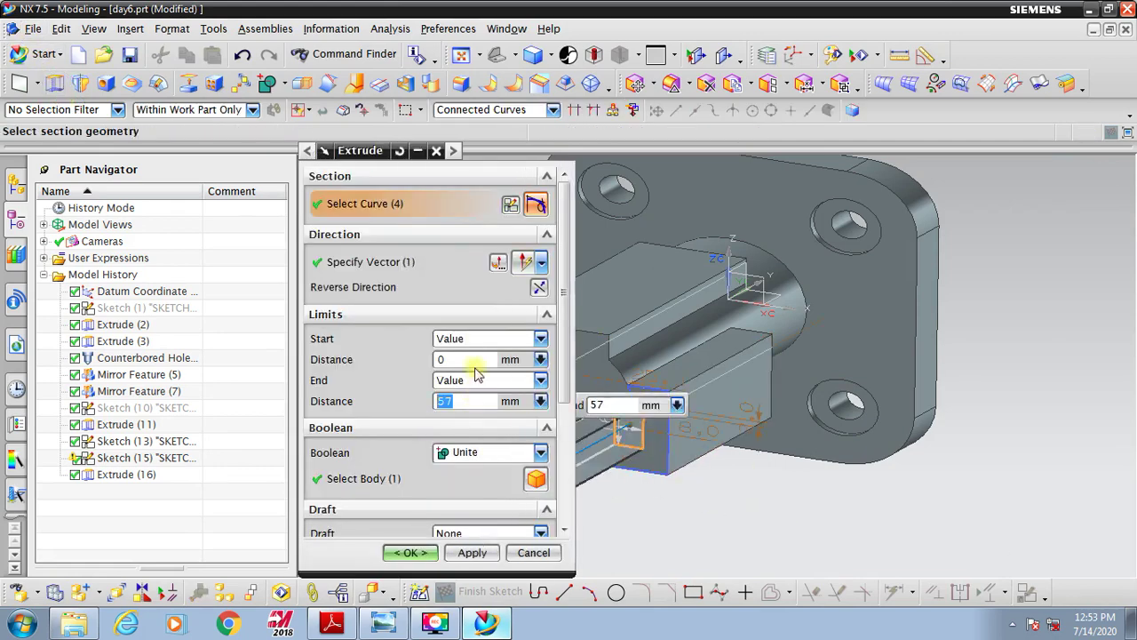
pyautogui.click(540, 289)
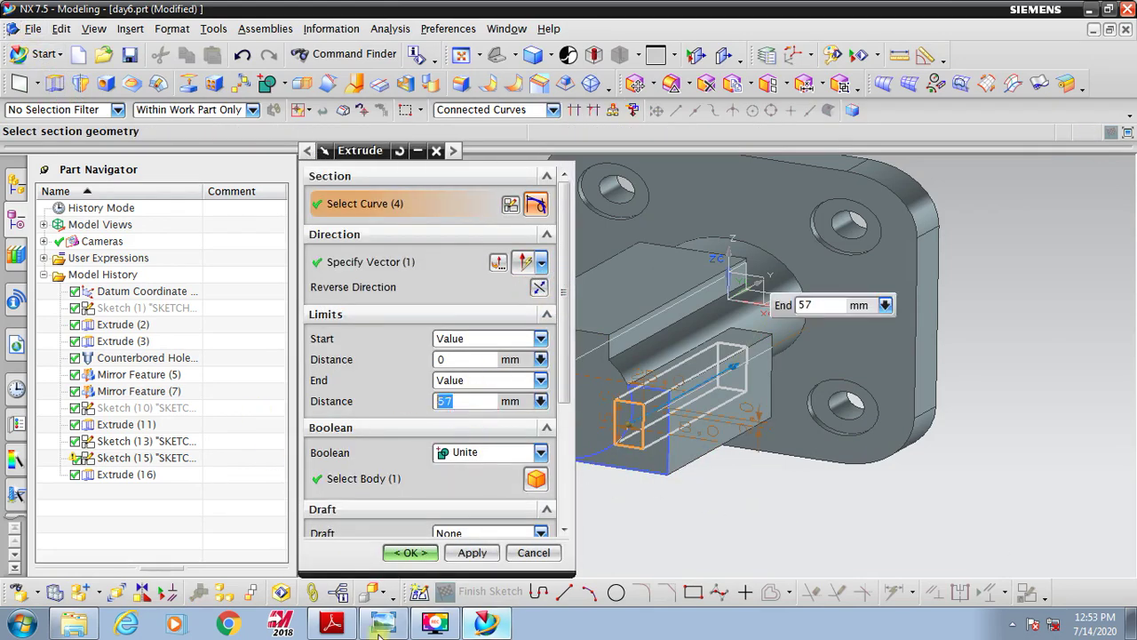
pyautogui.click(486, 622)
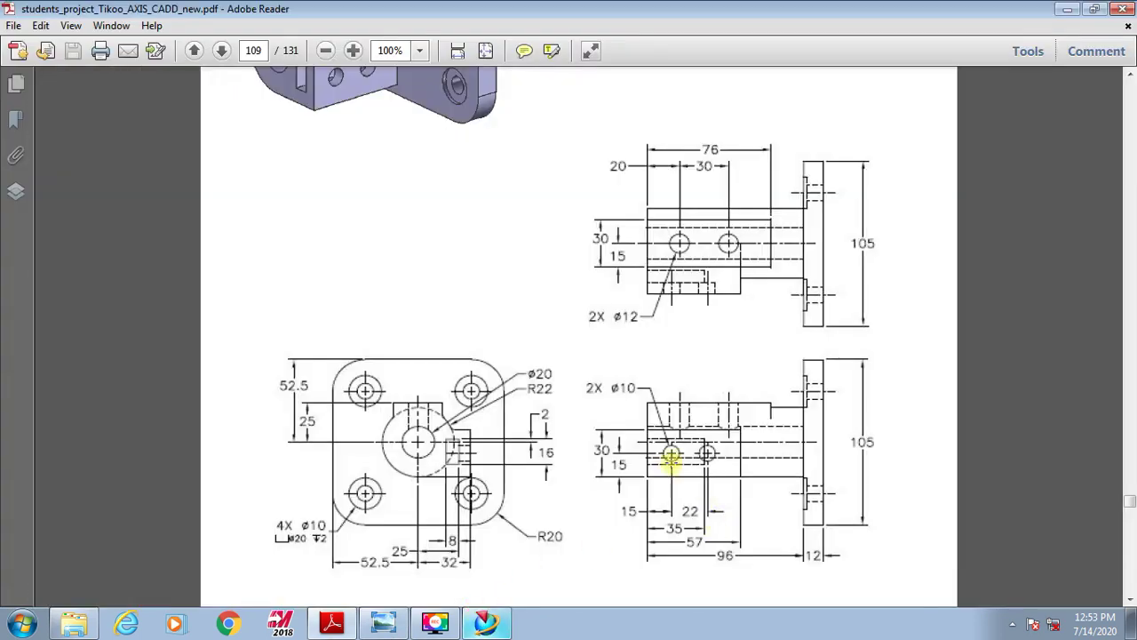
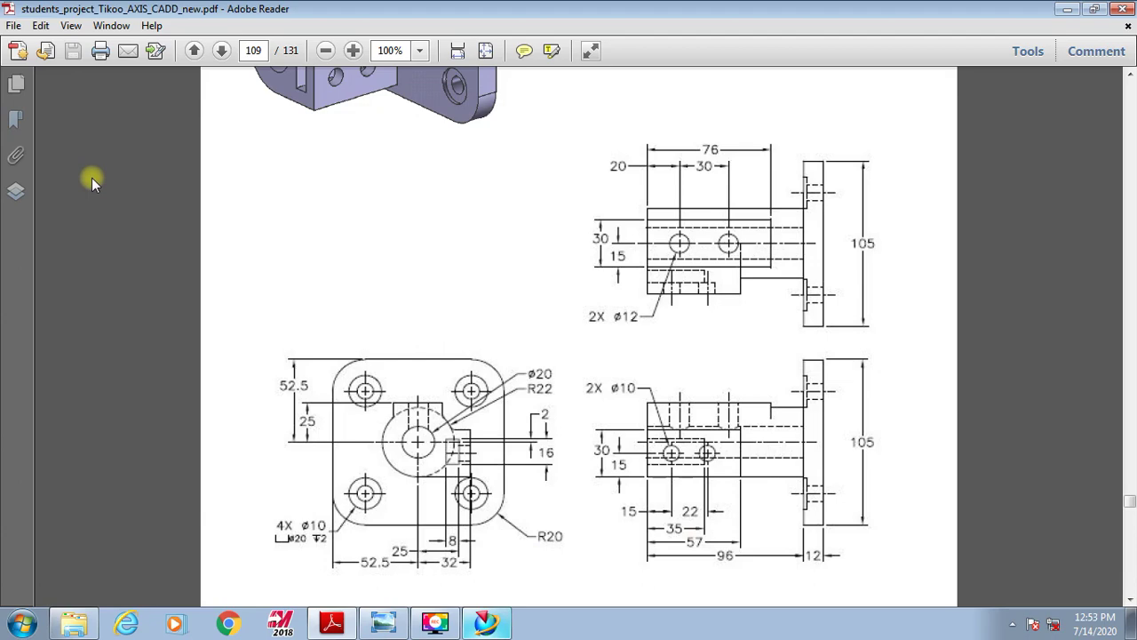
pyautogui.click(487, 624)
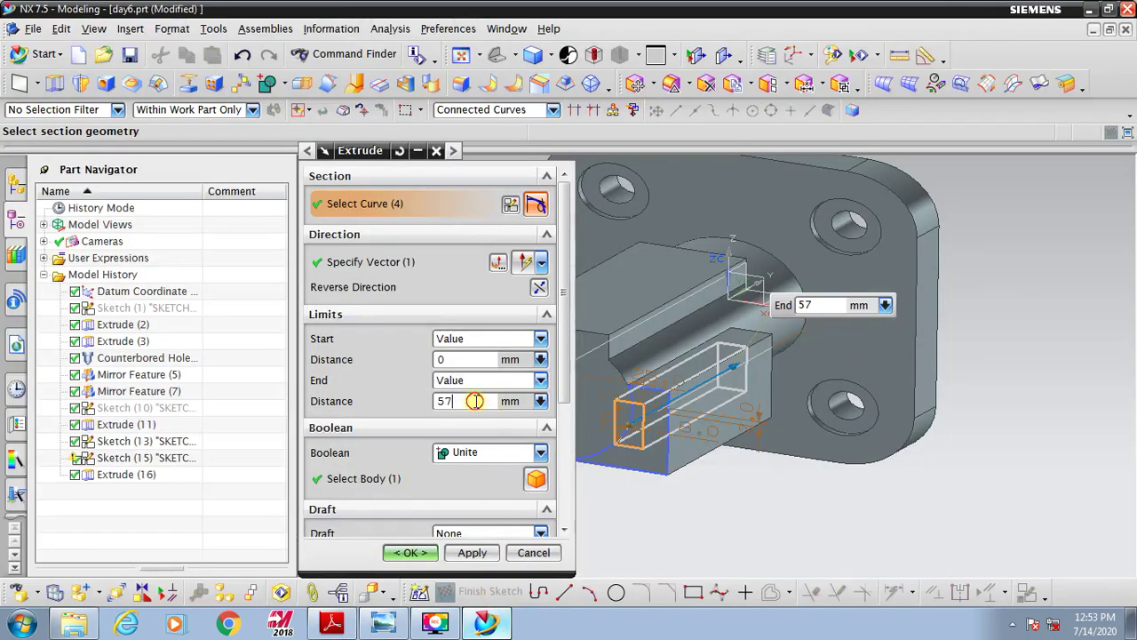
pyautogui.write('35')
pyautogui.press('Return')
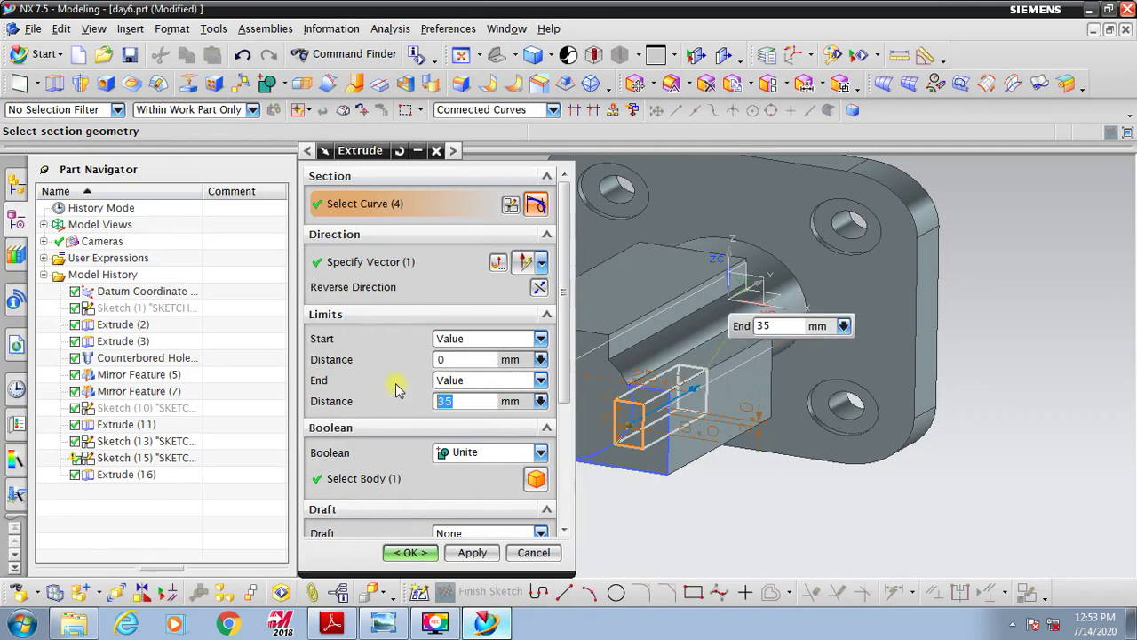
pyautogui.click(475, 453)
pyautogui.click(466, 505)
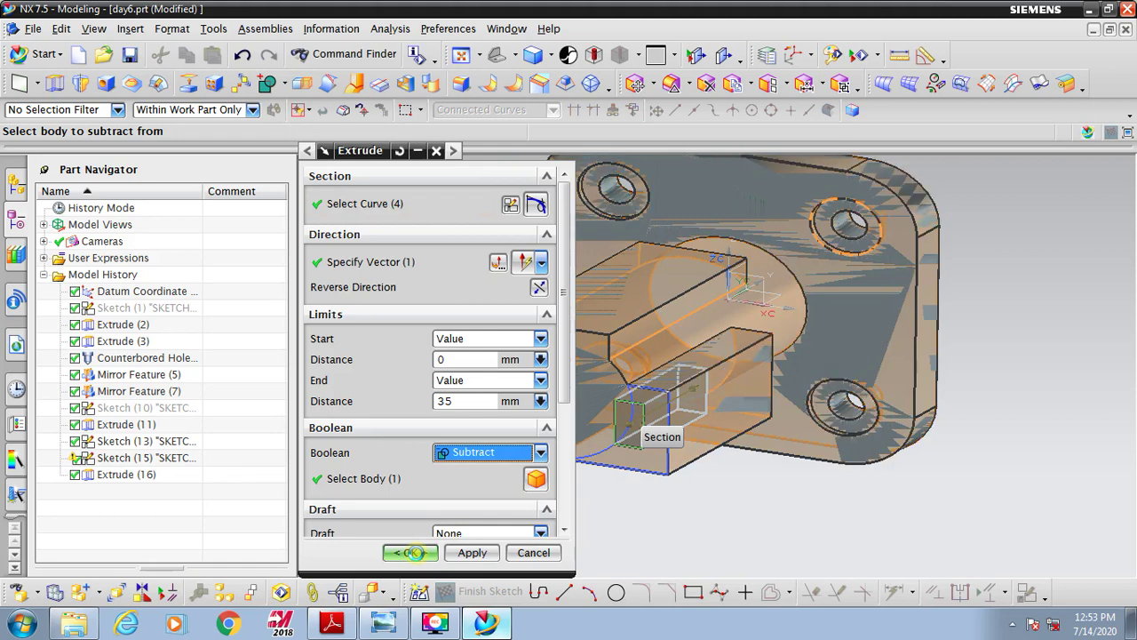
pyautogui.click(411, 553)
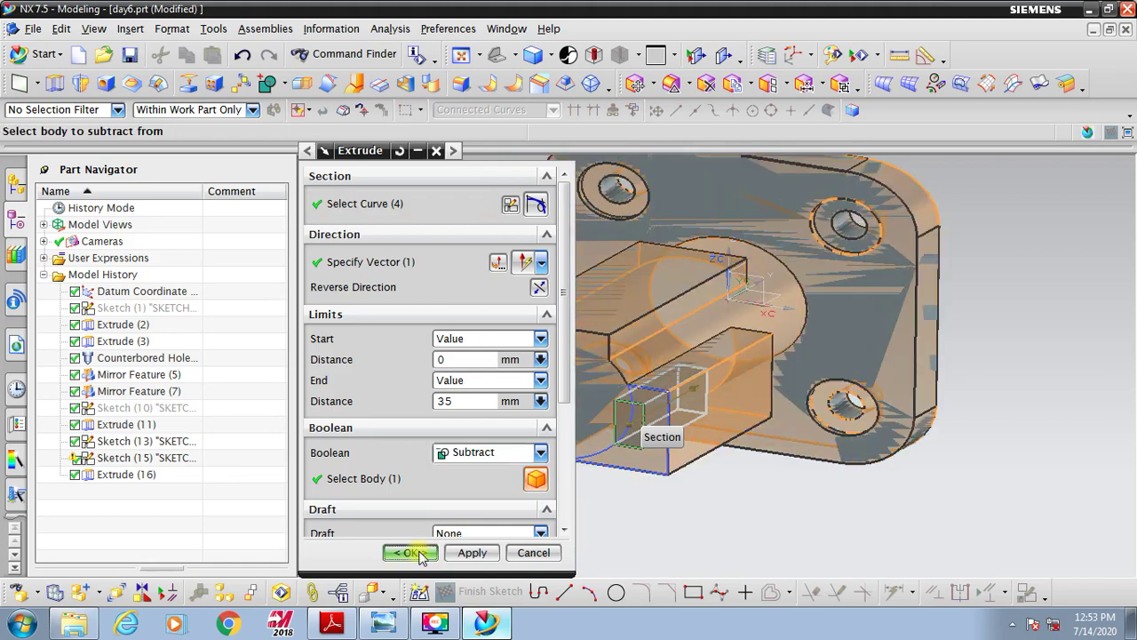
pyautogui.click(421, 553)
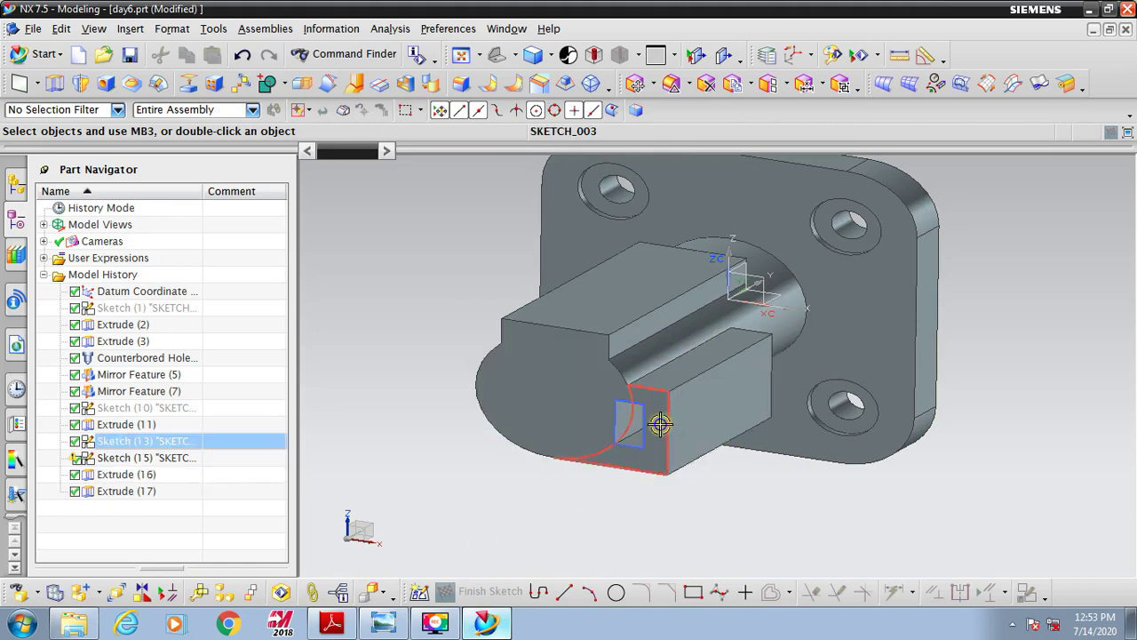
# Hide the side block's sketch SKETCH_003 and the pocket sketch SKETCH_004.
pyautogui.rightClick(662, 451)
pyautogui.rightClick(651, 420)
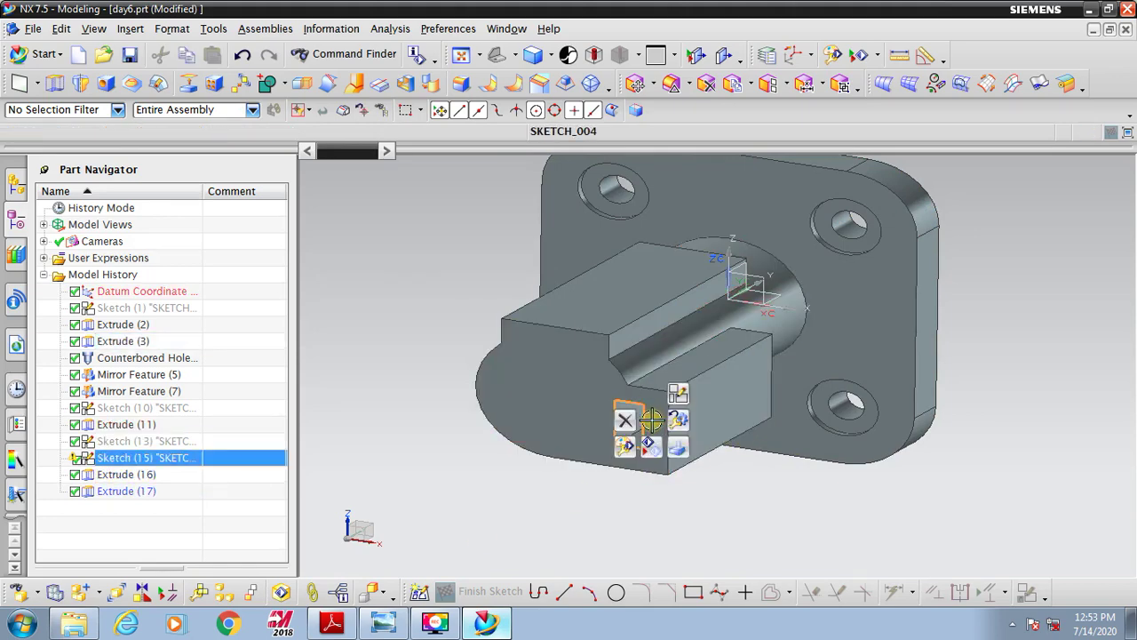
pyautogui.press('Escape')
pyautogui.moveTo(853, 561)
pyautogui.mouseDown(button='middle')
pyautogui.moveTo(825, 464)
pyautogui.moveTo(853, 474)
pyautogui.moveTo(825, 481)
pyautogui.mouseUp(button='middle')
pyautogui.moveTo(630, 485); pyautogui.dragTo(718, 376, button='middle')
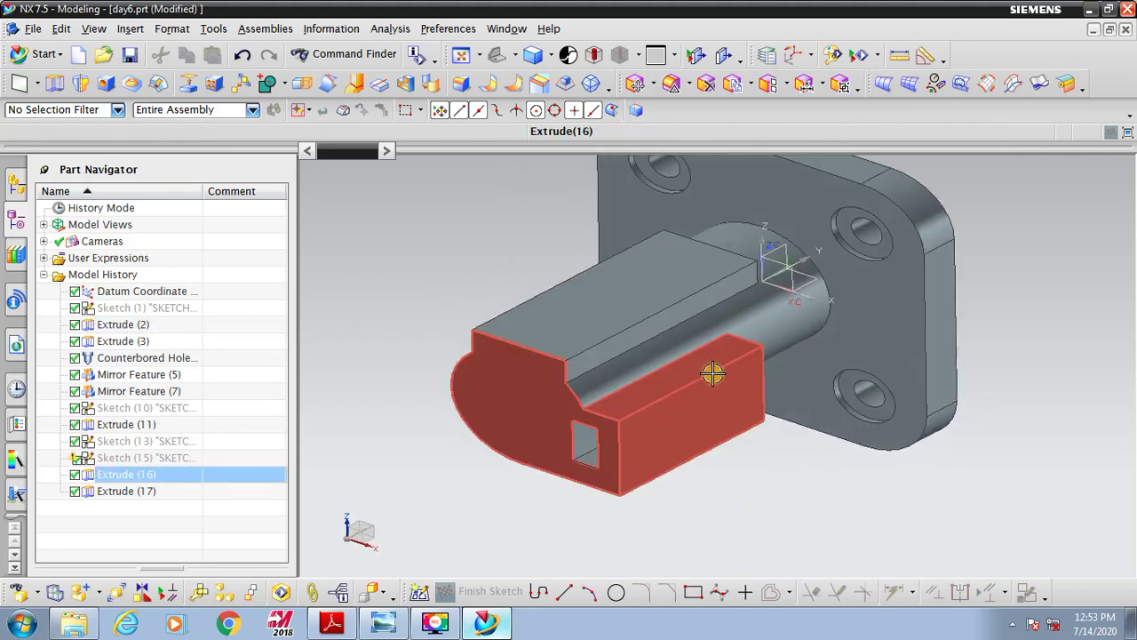
pyautogui.scroll(2, 698, 284)
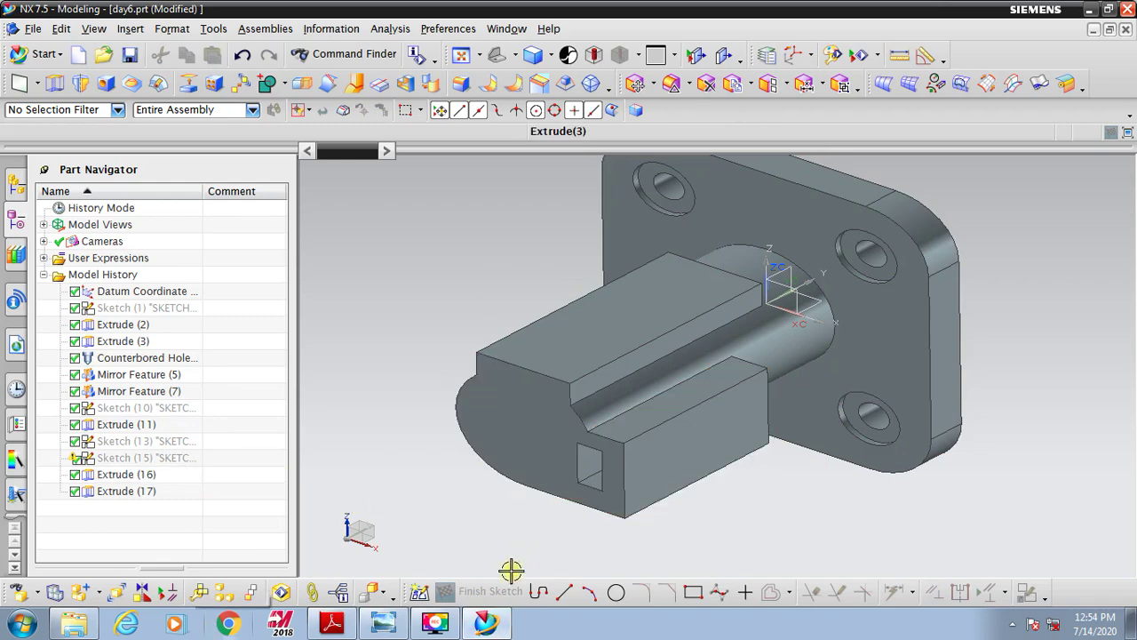
# Set up a simple subtracted hole from the PDF drawing with 20 mm diameter, 96 mm depth and 0° tip angle.
pyautogui.click(480, 624)
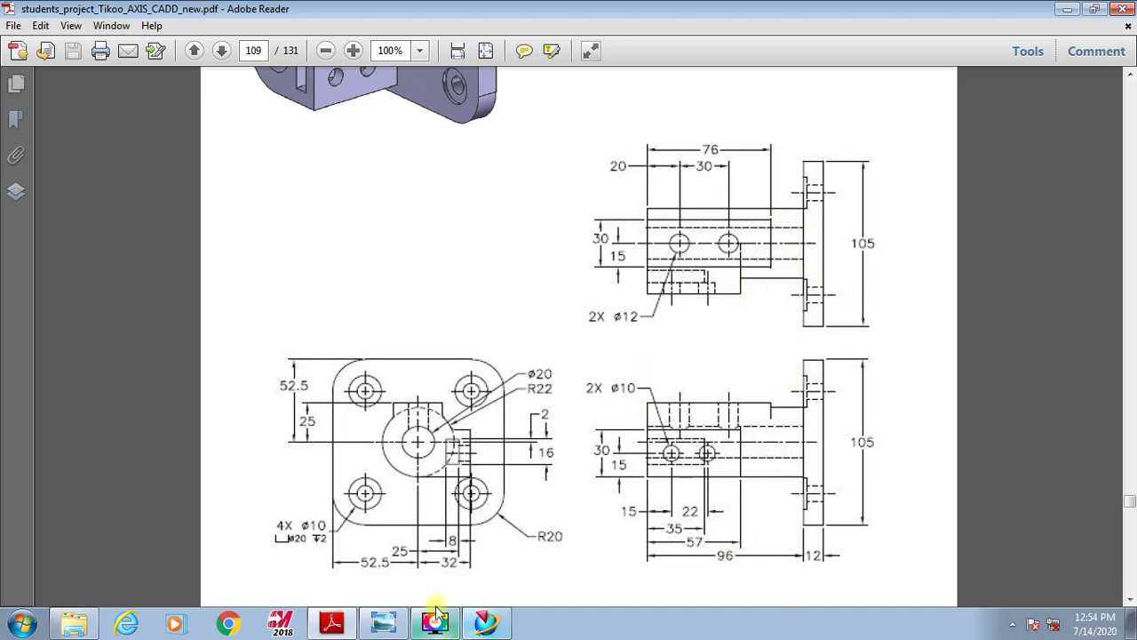
pyautogui.click(486, 622)
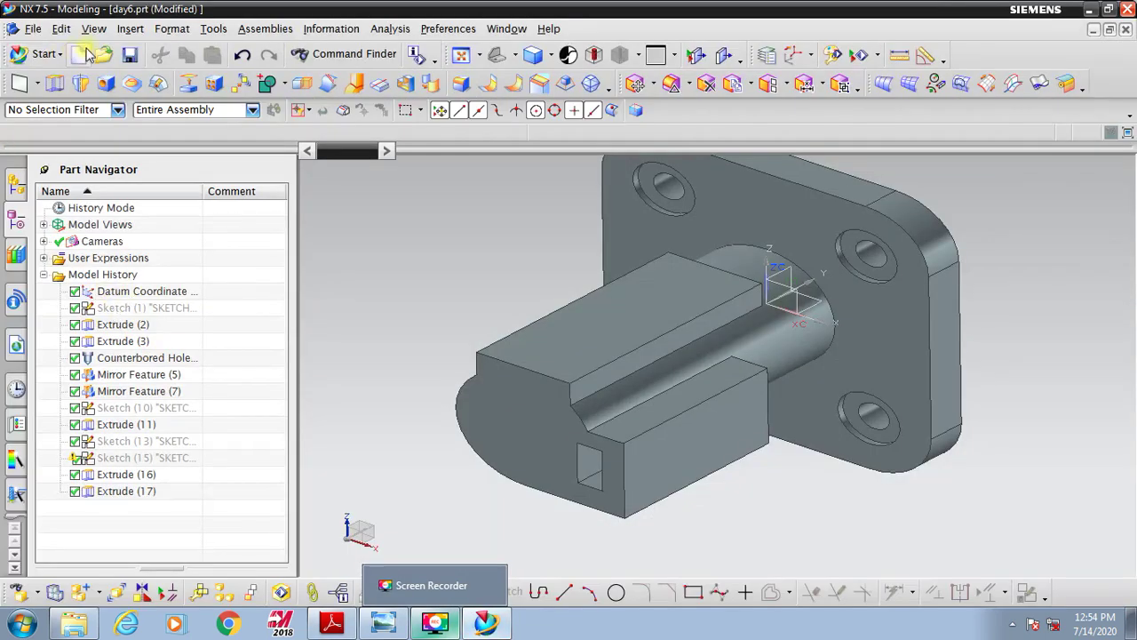
pyautogui.scroll(-3, 770, 480)
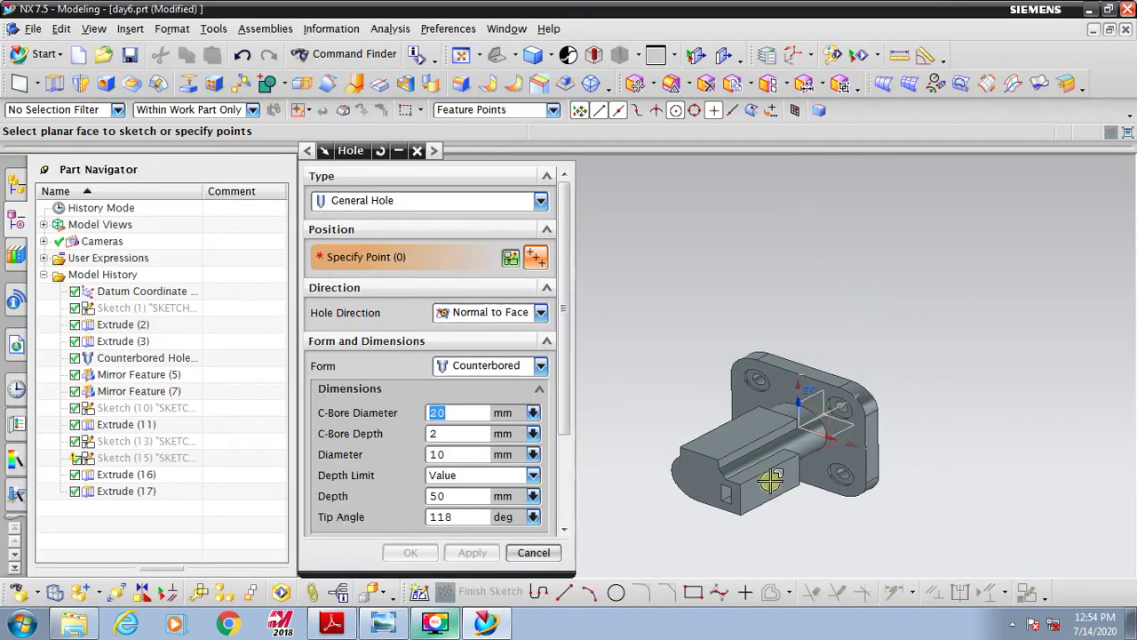
pyautogui.scroll(-3, 497, 355)
pyautogui.click(490, 266)
pyautogui.click(469, 286)
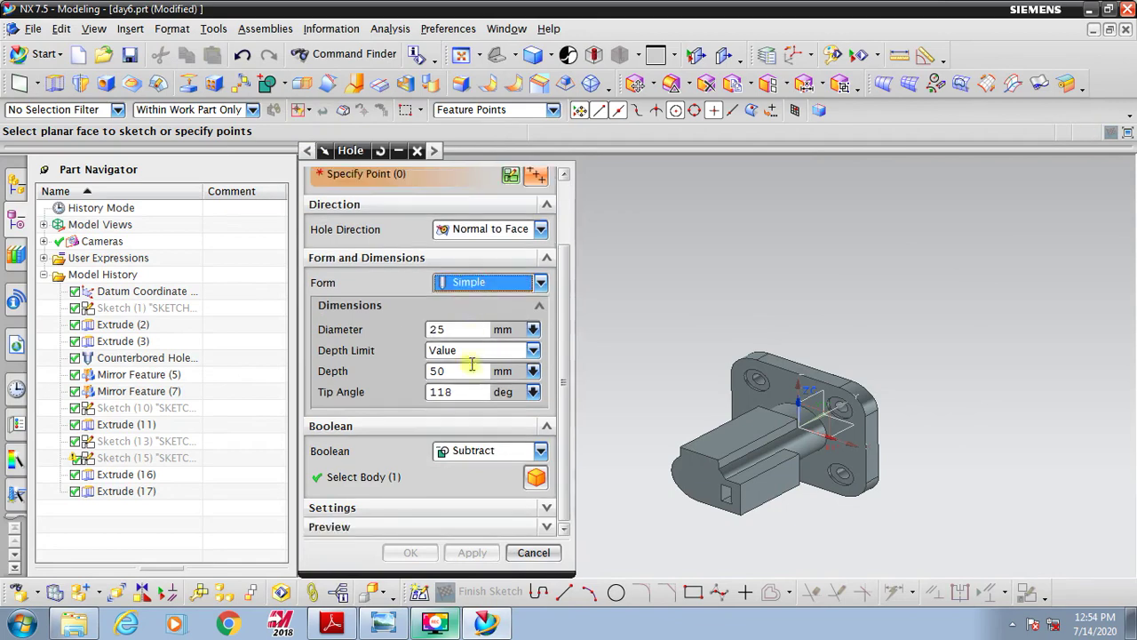
pyautogui.doubleClick(453, 391)
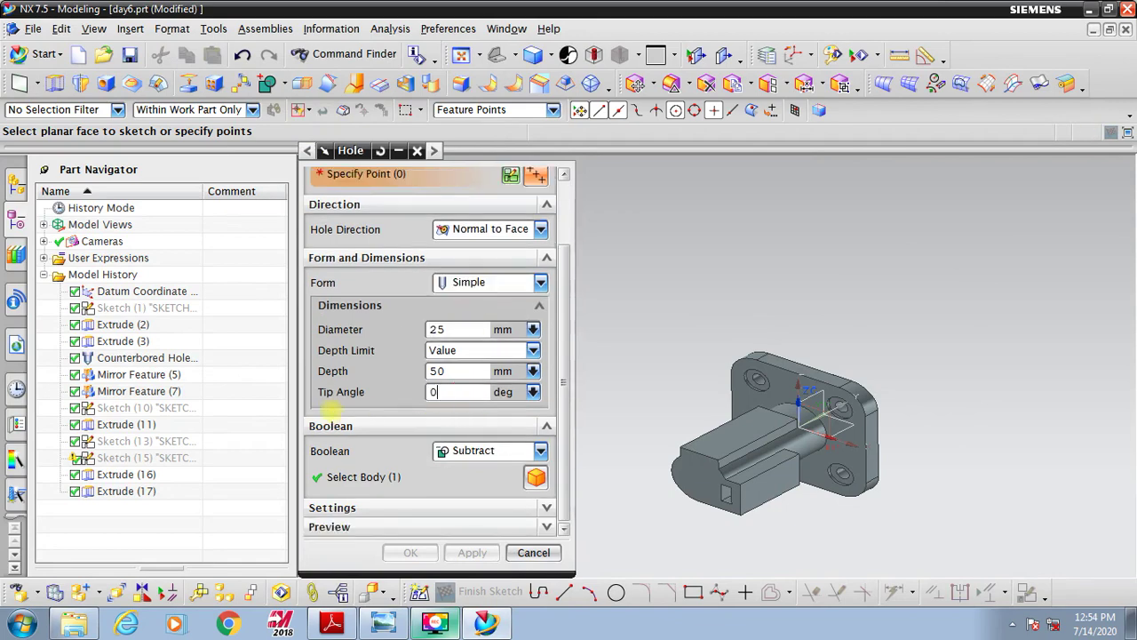
pyautogui.doubleClick(453, 329)
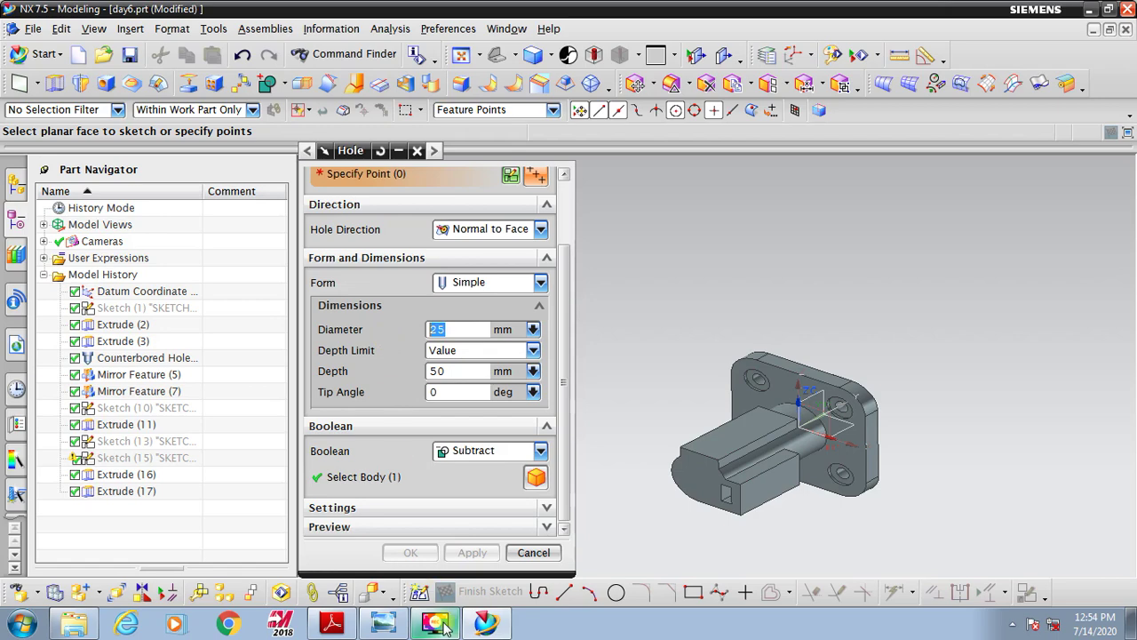
pyautogui.click(495, 625)
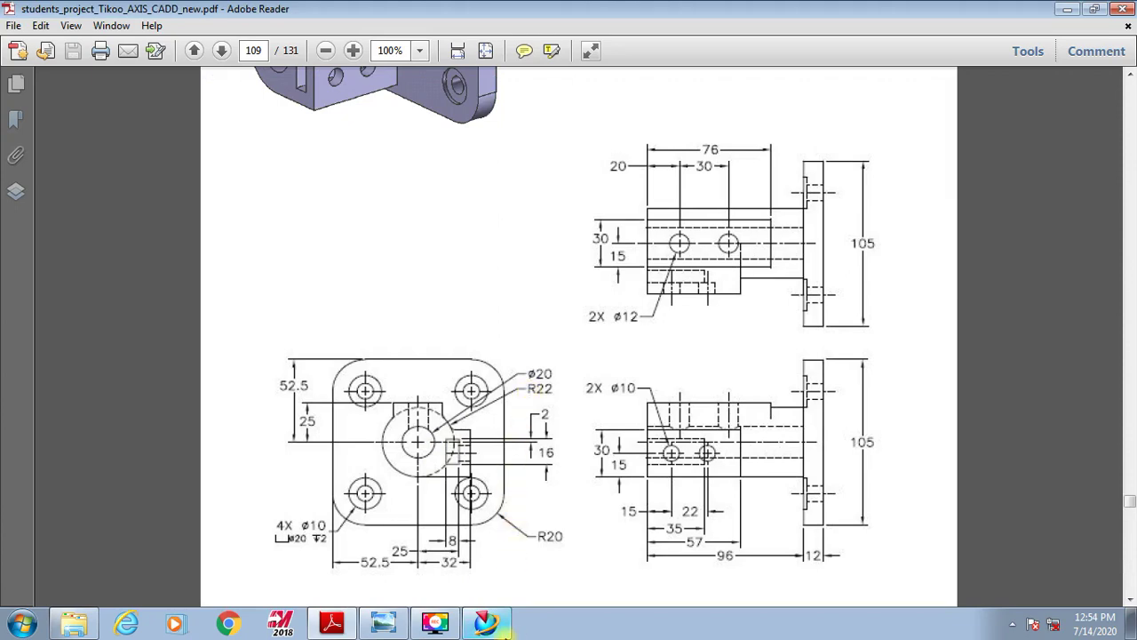
pyautogui.click(504, 631)
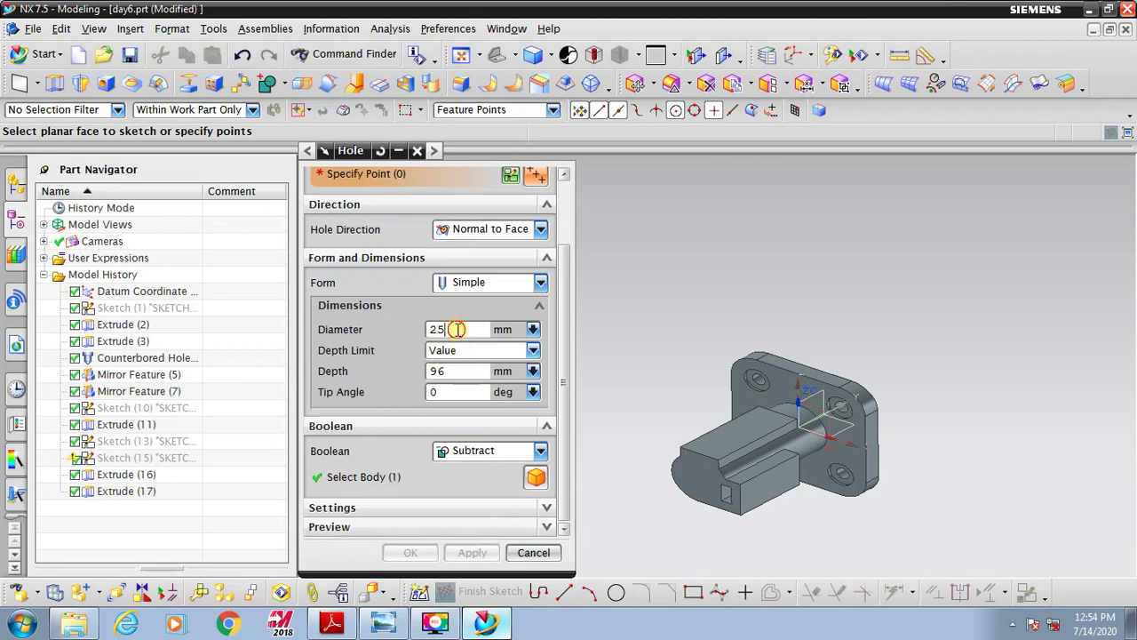
pyautogui.moveTo(455, 329); pyautogui.dragTo(412, 335)
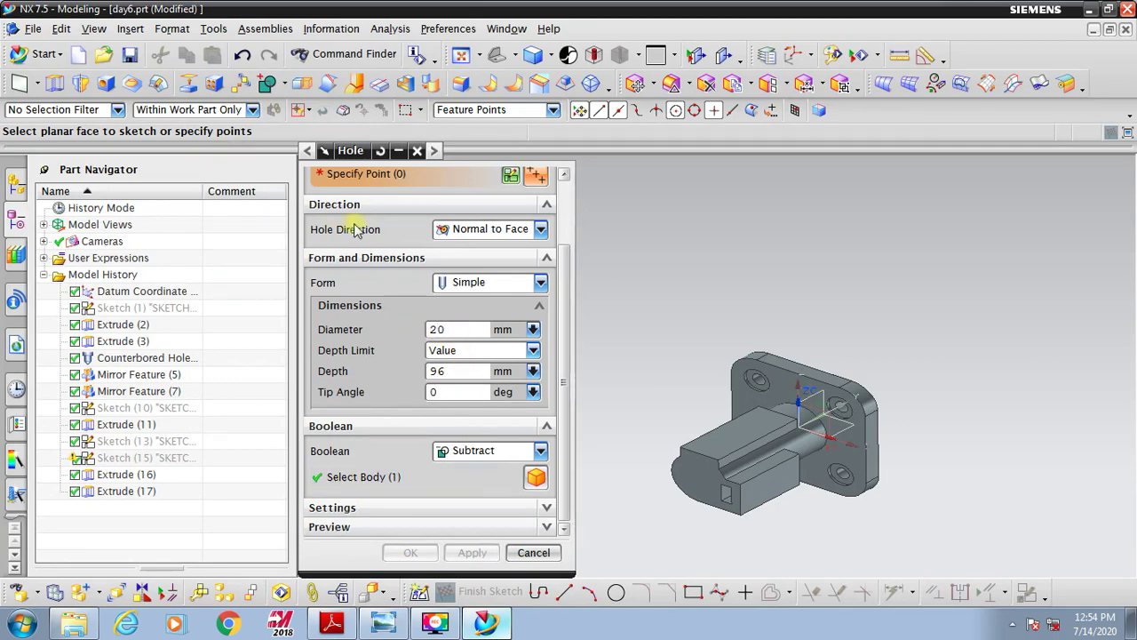
# Place the hole's centre point on the body's front end face and set its horizontal offset from the vertical axis to 0.
pyautogui.scroll(1, 563, 382)
pyautogui.scroll(4, 699, 502)
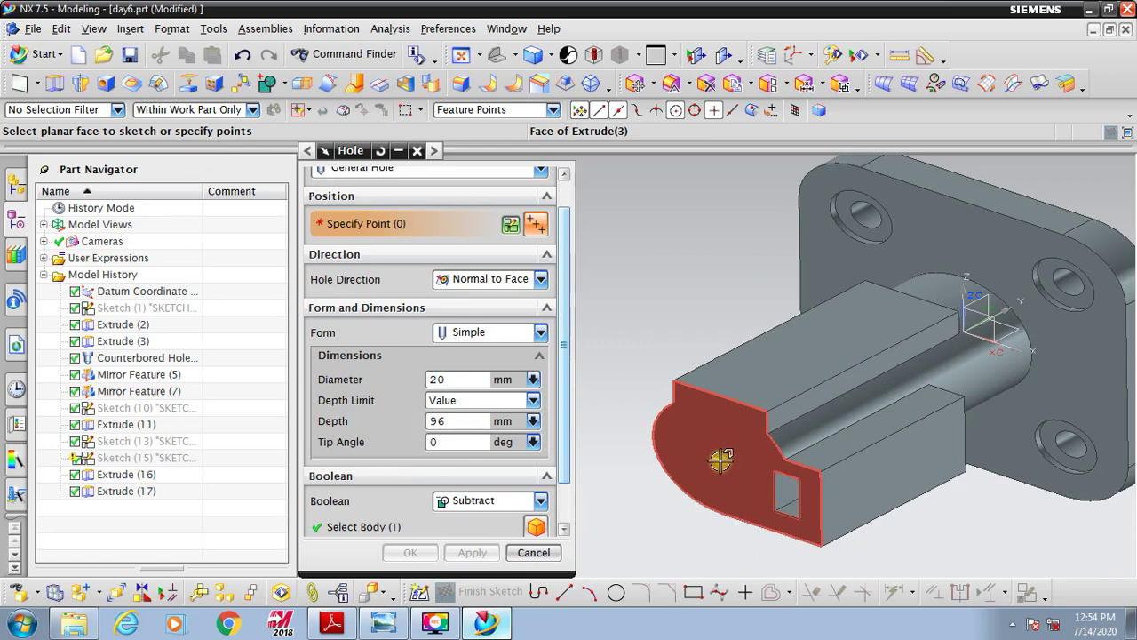
pyautogui.click(721, 459)
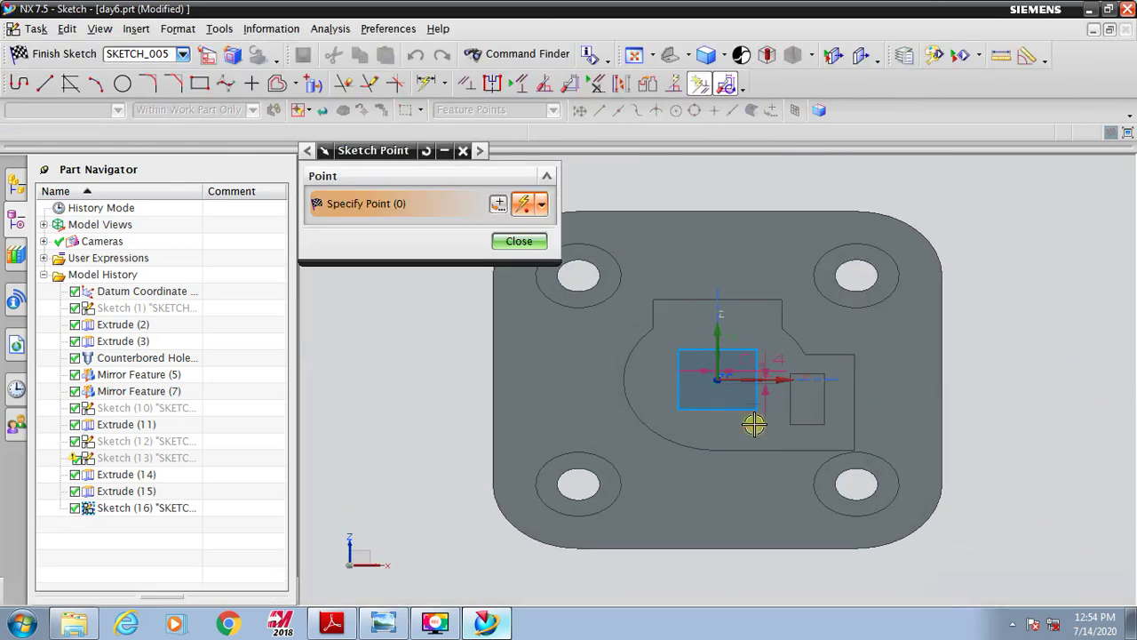
pyautogui.scroll(3, 771, 377)
pyautogui.press('Escape')
pyautogui.doubleClick(742, 340)
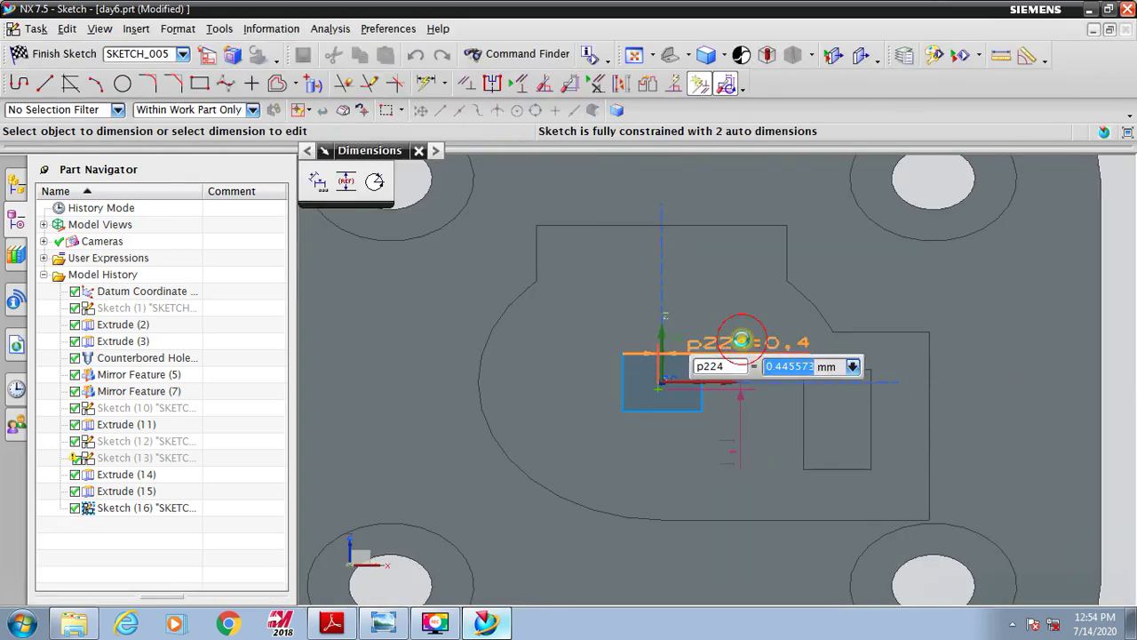
pyautogui.write('0')
pyautogui.middleClick(744, 334)
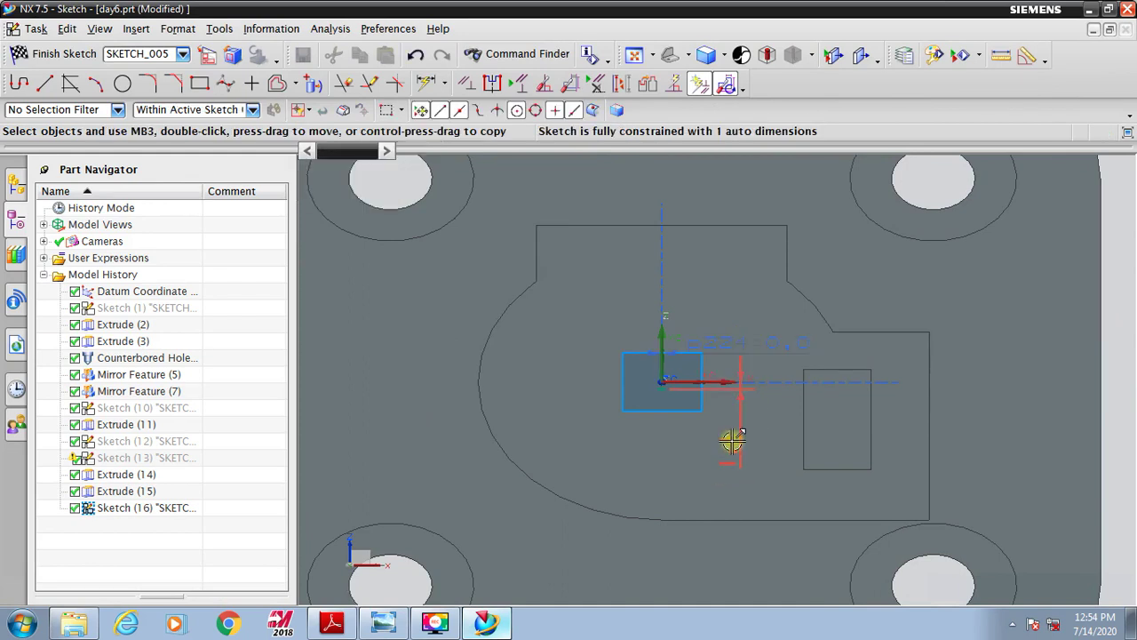
# Set the hole centre's vertical offset from the horizontal axis to 0, finish the sketch and create the central bore.
pyautogui.doubleClick(731, 442)
pyautogui.write('0')
pyautogui.middleClick(734, 439)
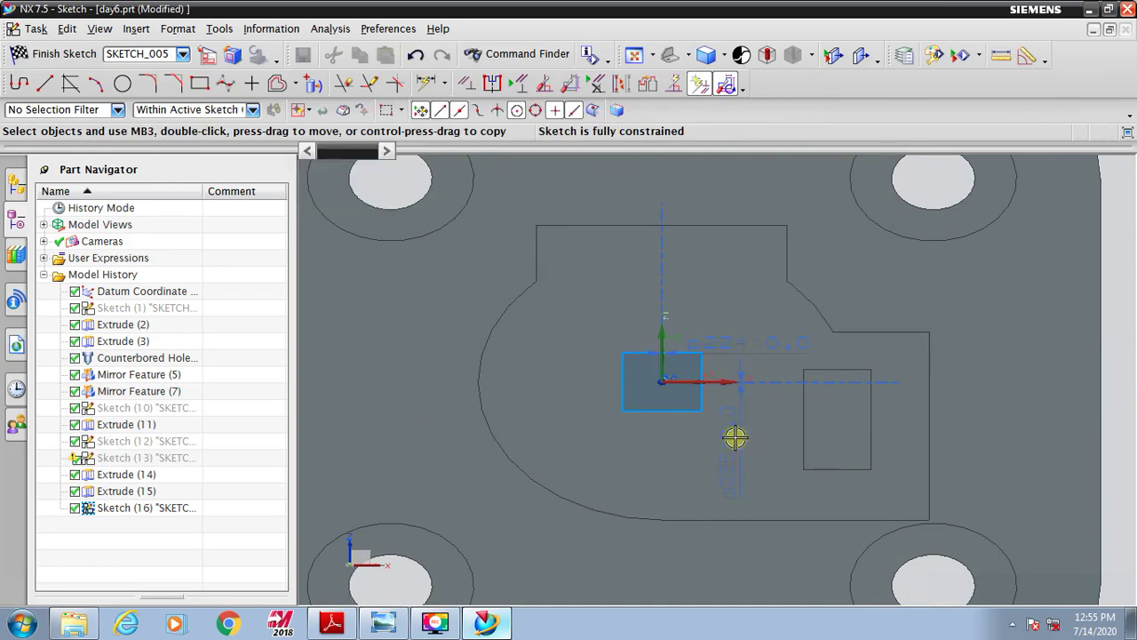
pyautogui.click(80, 54)
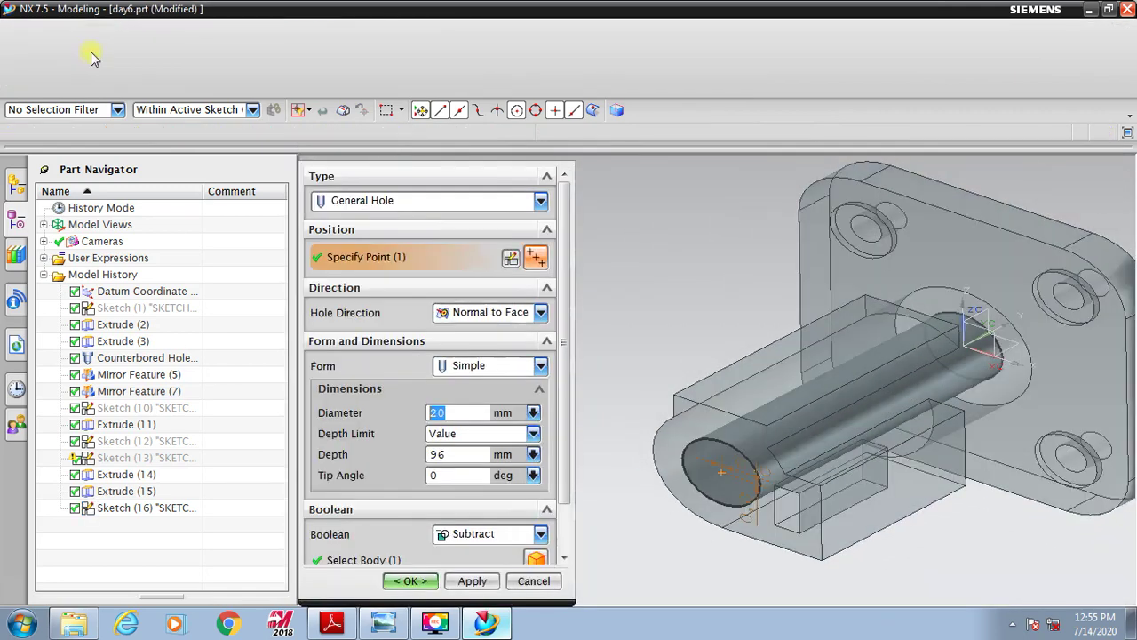
pyautogui.click(387, 546)
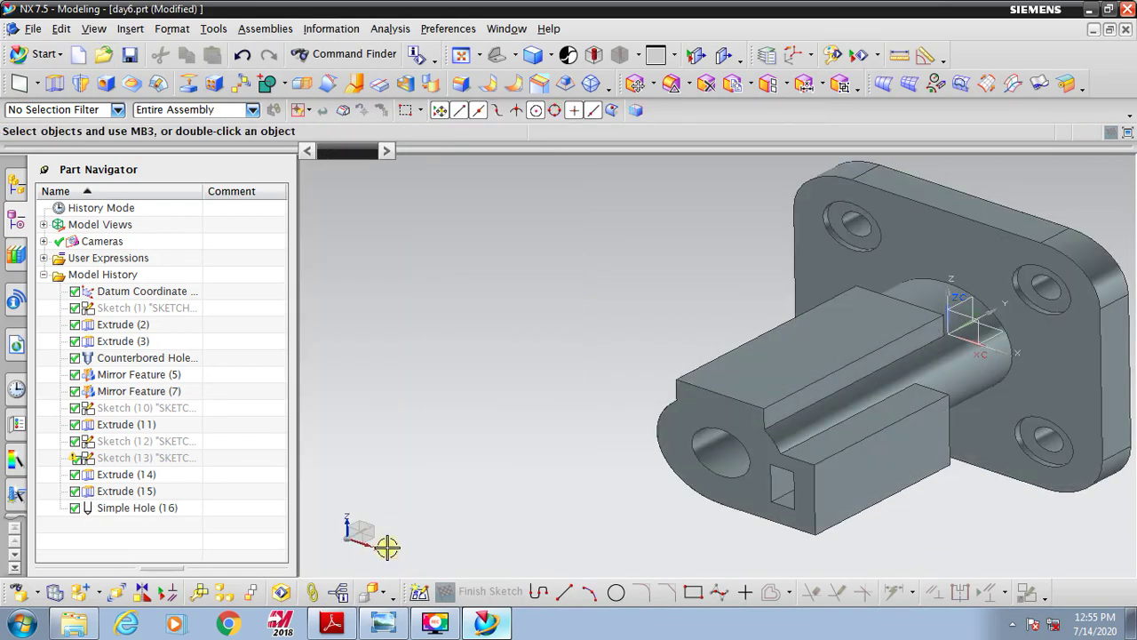
pyautogui.moveTo(388, 547); pyautogui.dragTo(673, 399, button='middle')
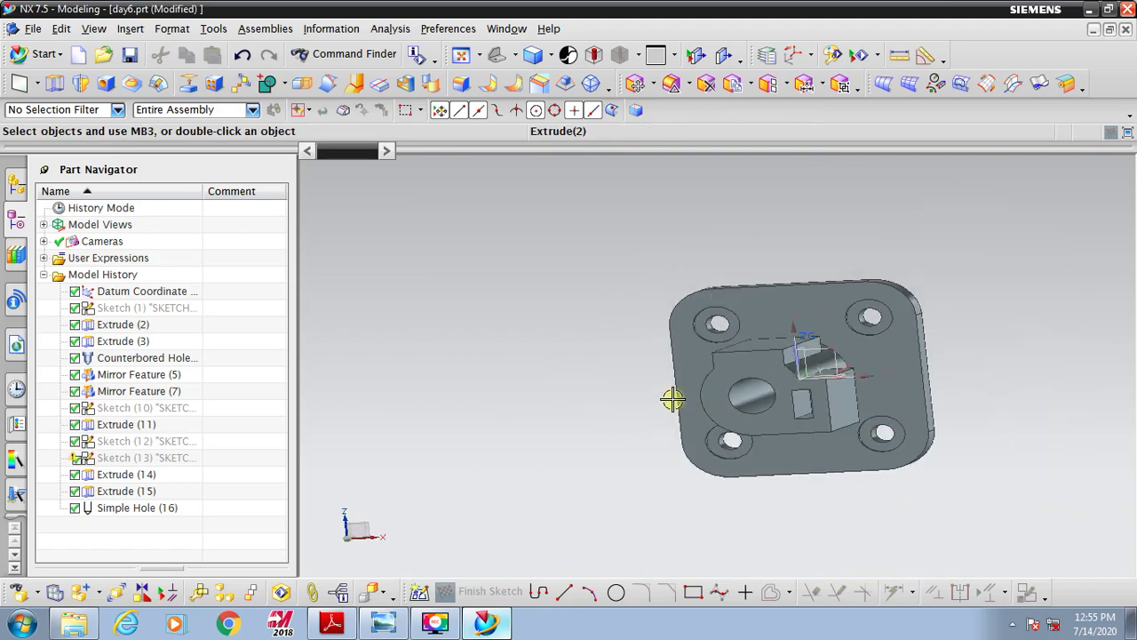
pyautogui.moveTo(808, 406); pyautogui.dragTo(705, 507, button='middle')
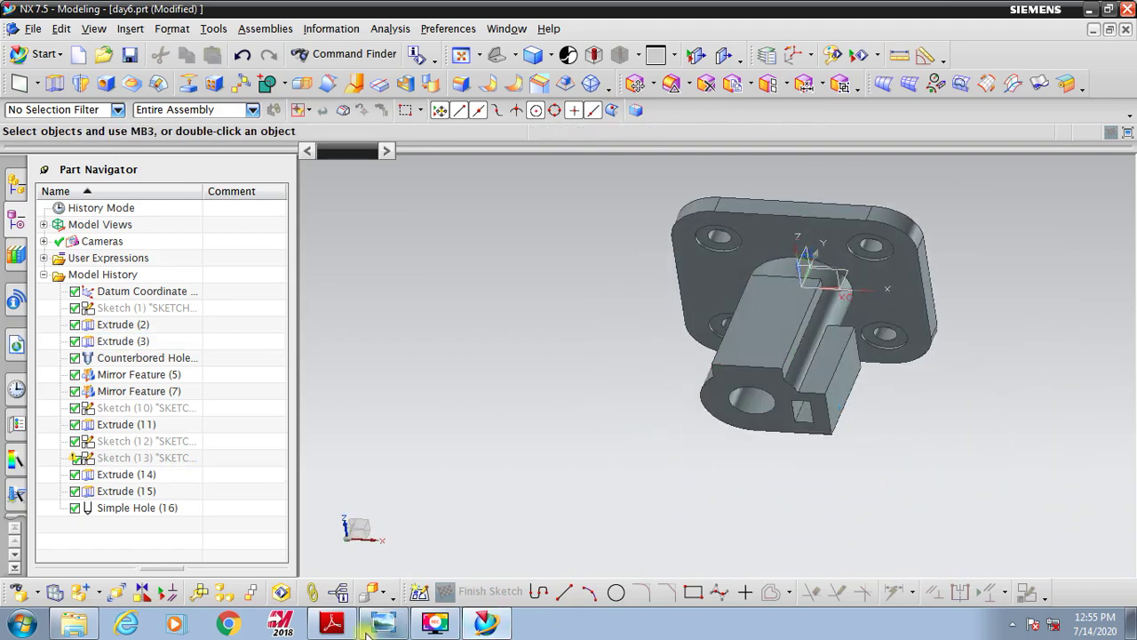
# Start another simple subtracted hole with a 12 mm diameter, taken from the PDF drawing.
pyautogui.click(331, 622)
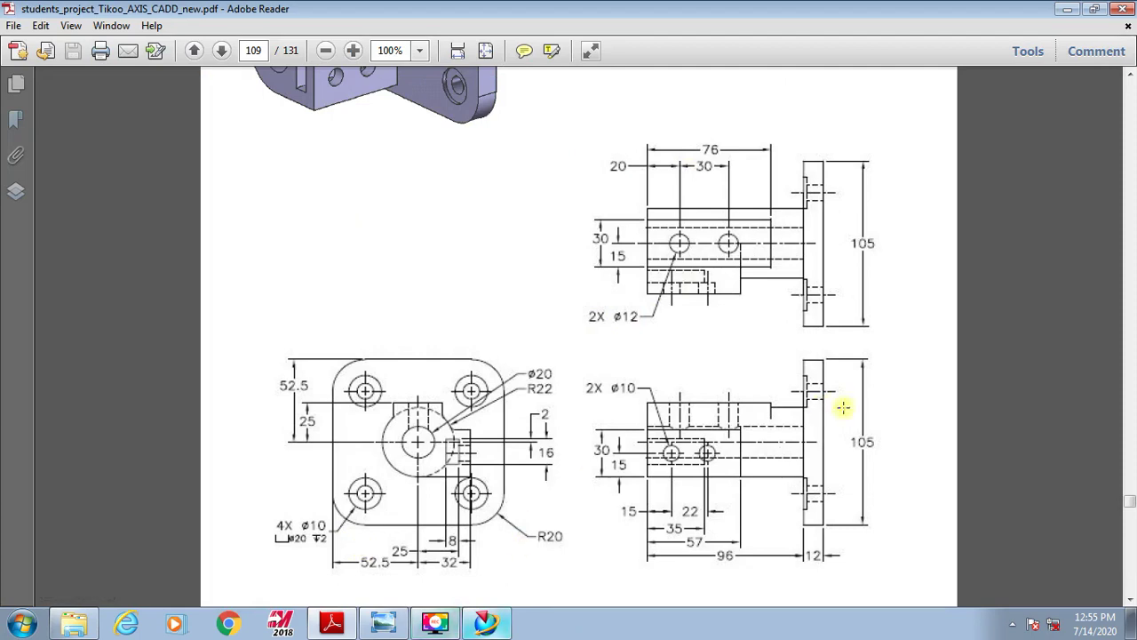
pyautogui.click(490, 624)
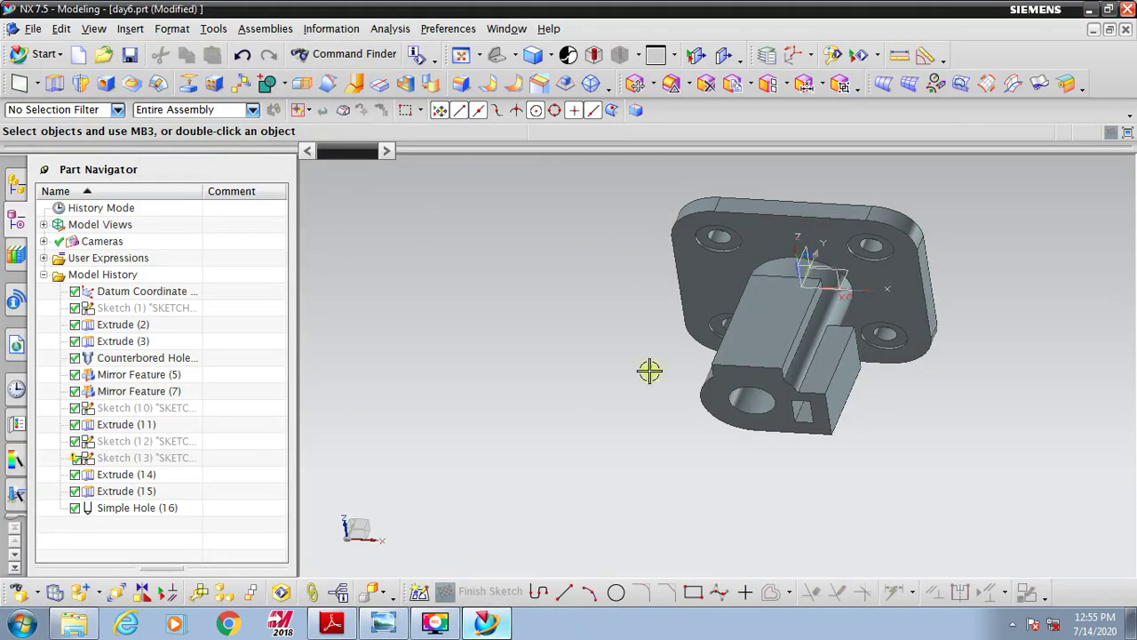
pyautogui.moveTo(650, 370); pyautogui.dragTo(661, 386, button='middle')
pyautogui.click(498, 57)
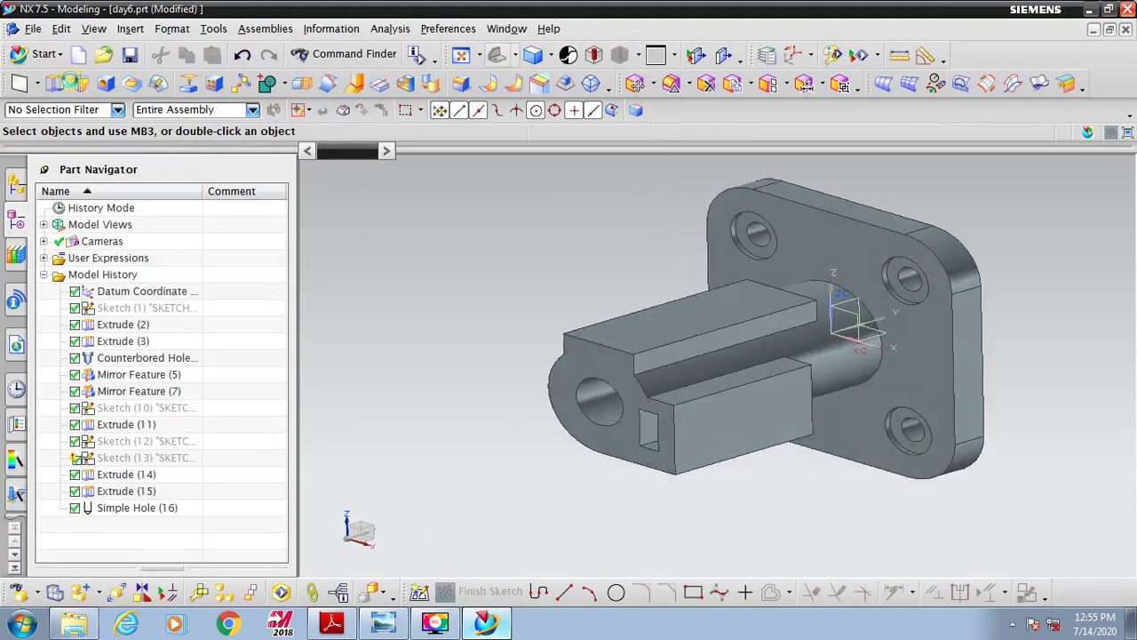
pyautogui.click(104, 83)
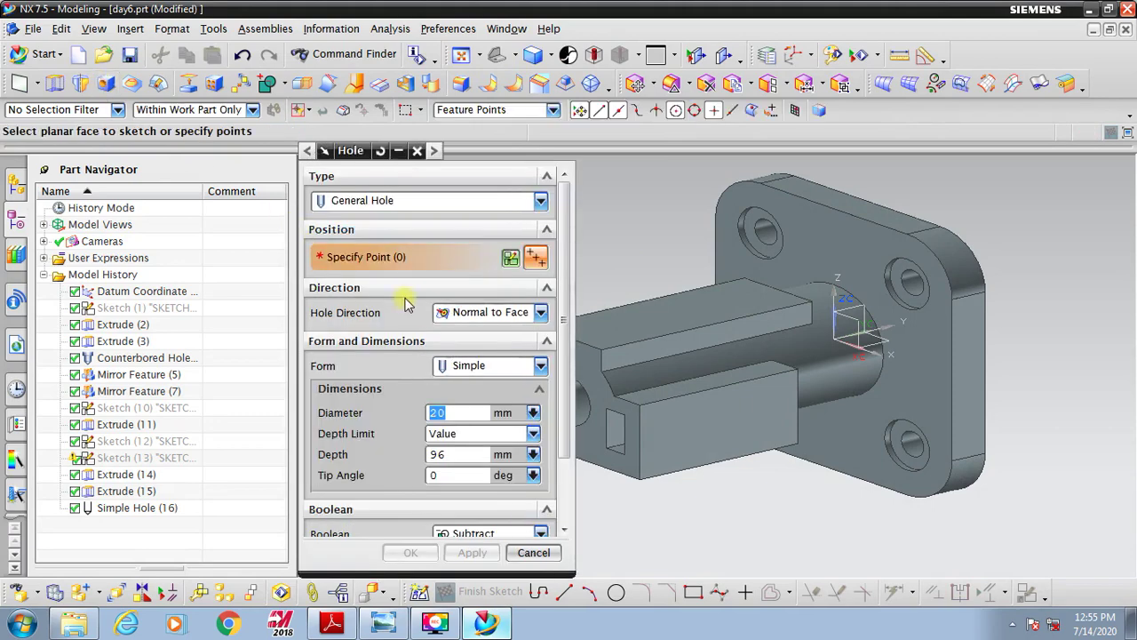
pyautogui.doubleClick(438, 412)
pyautogui.write('1')
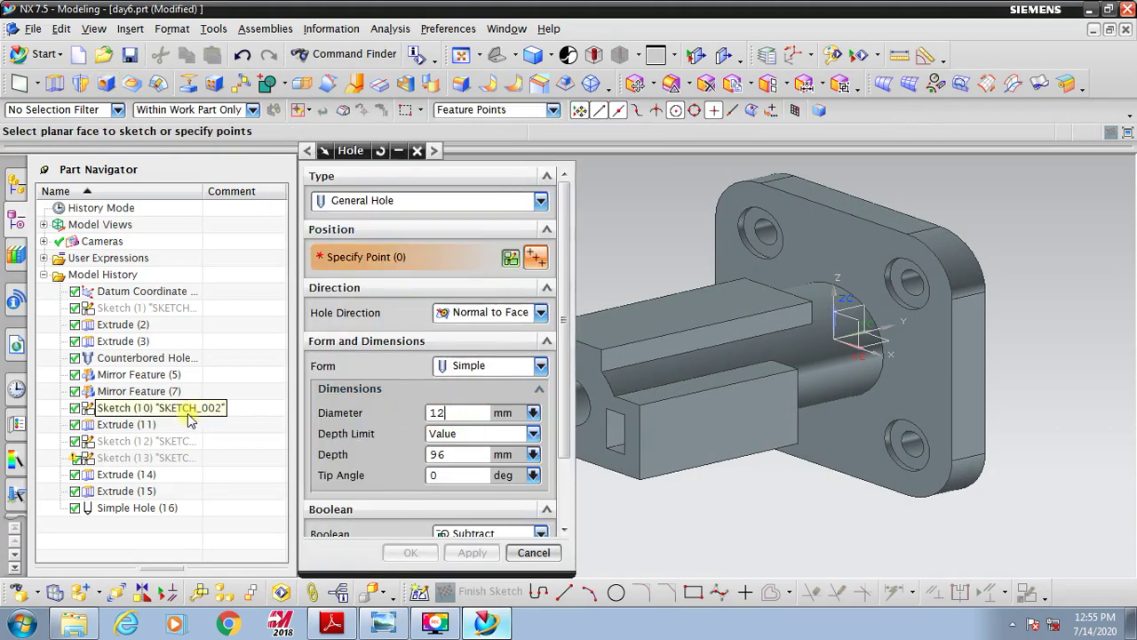
pyautogui.doubleClick(449, 454)
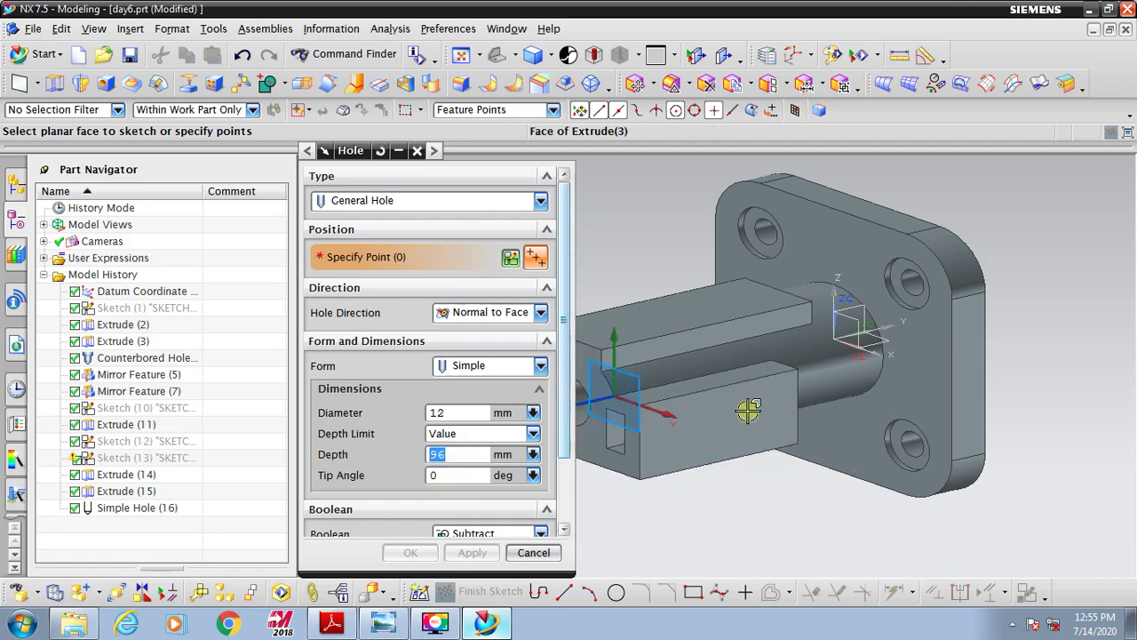
pyautogui.scroll(-3, 746, 408)
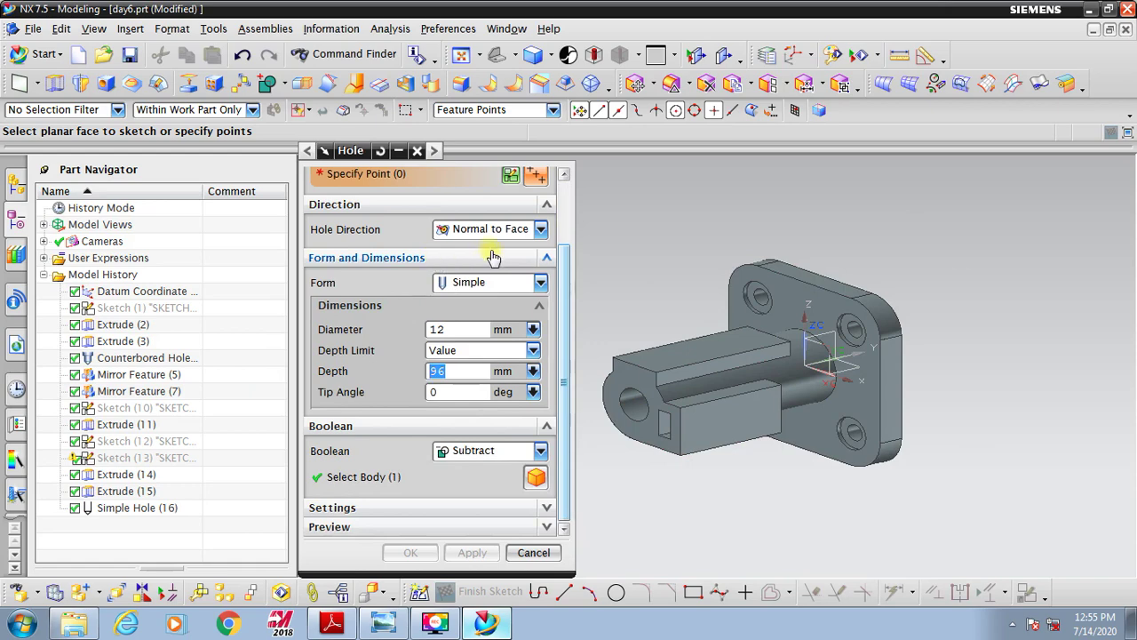
# Sketch two hole centre points on the body's flat top face, turning off continuous auto dimensioning before placing the second.
pyautogui.click(504, 176)
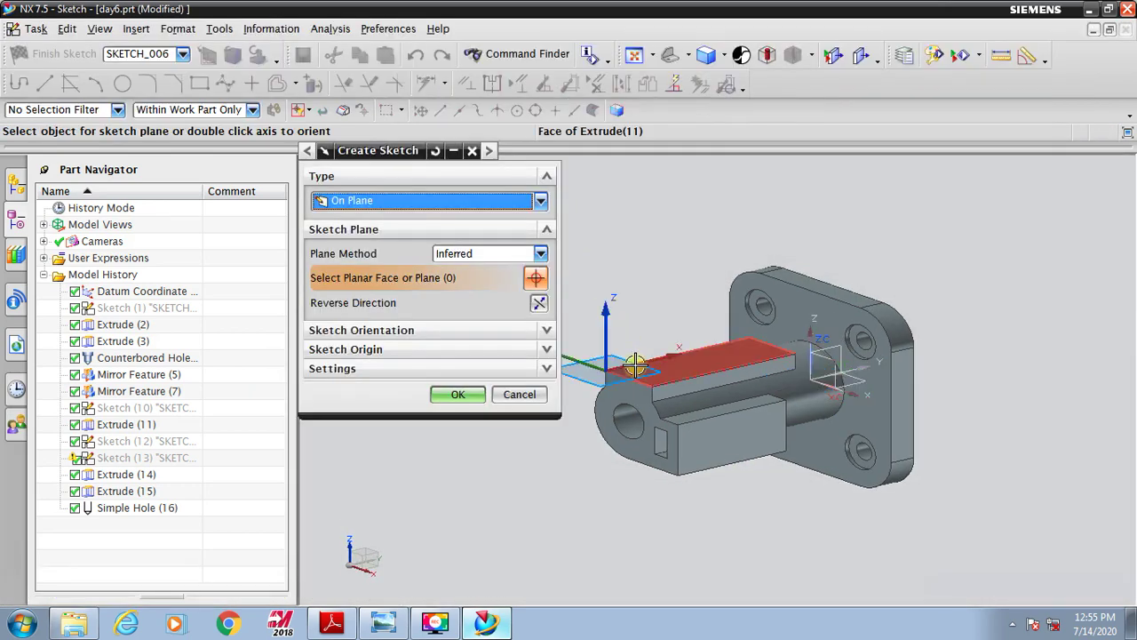
pyautogui.scroll(3, 613, 355)
pyautogui.click(679, 345)
pyautogui.middleClick(679, 345)
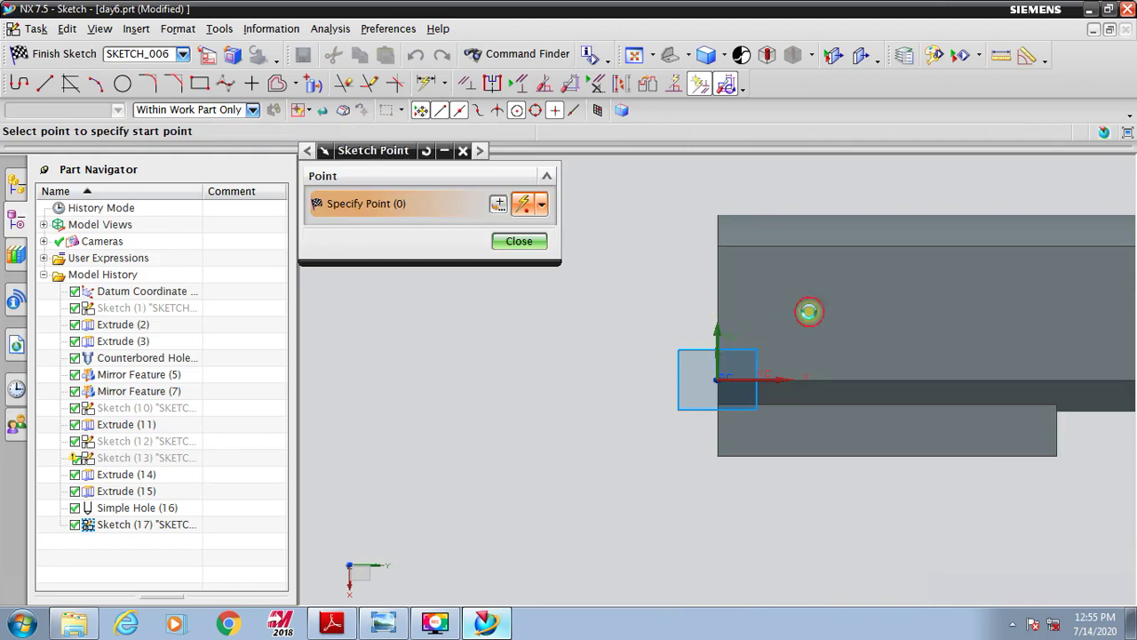
pyautogui.click(809, 311)
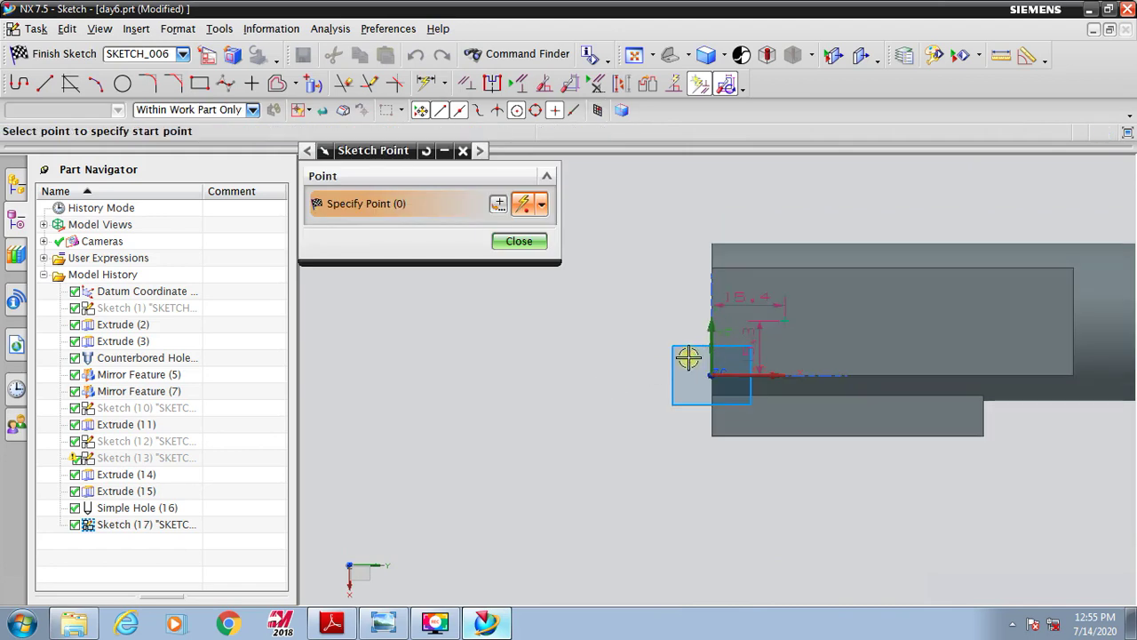
pyautogui.click(726, 84)
pyautogui.click(882, 317)
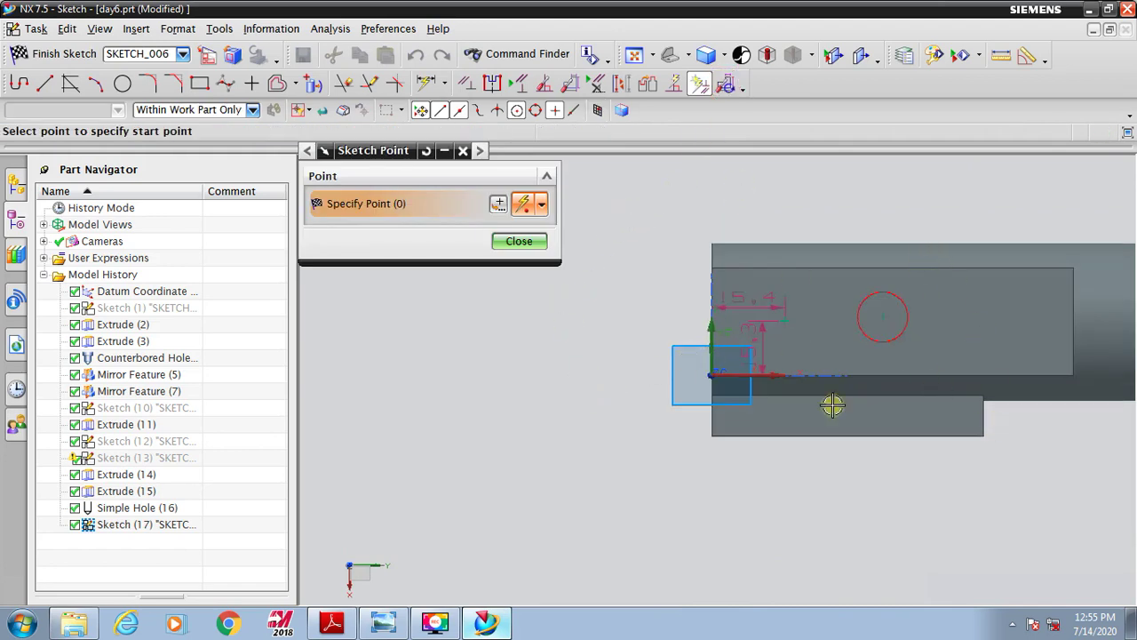
pyautogui.middleClick(644, 353)
# Dimension the first centre point 20 mm from the top face's front edge.
pyautogui.click(426, 83)
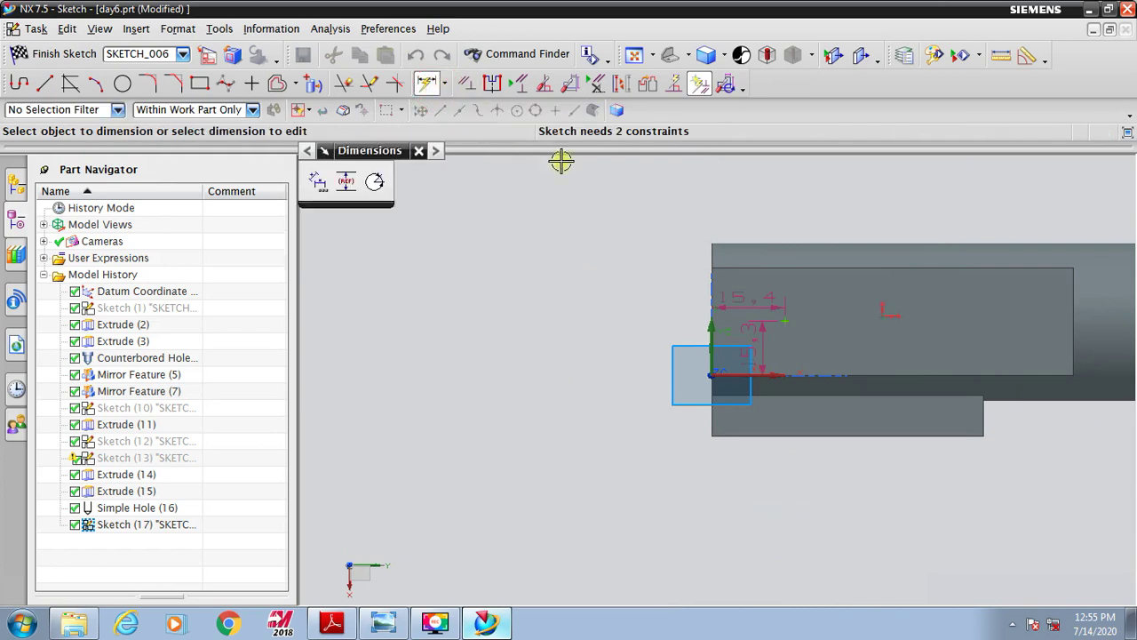
pyautogui.scroll(2, 657, 271)
pyautogui.click(721, 355)
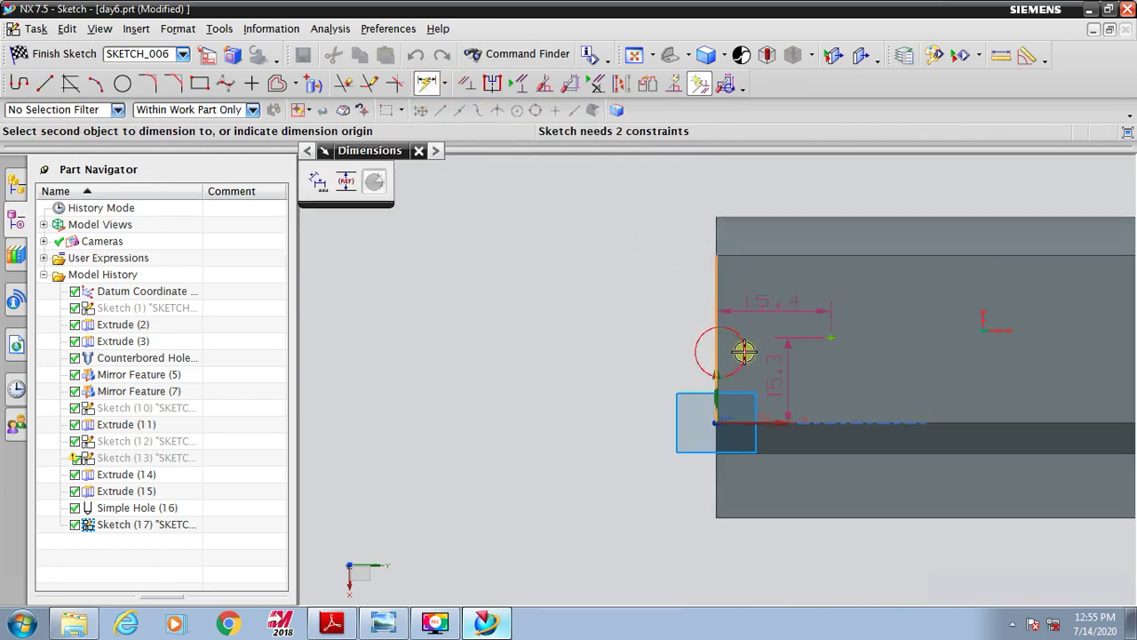
pyautogui.click(830, 338)
pyautogui.click(735, 163)
pyautogui.write('20')
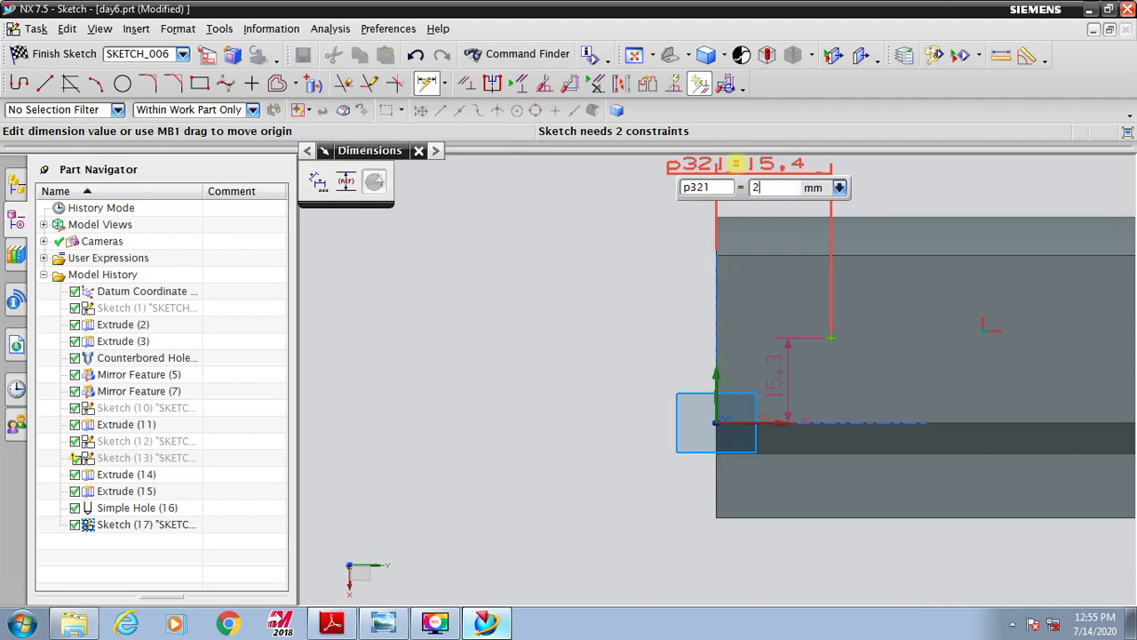
pyautogui.press('Return')
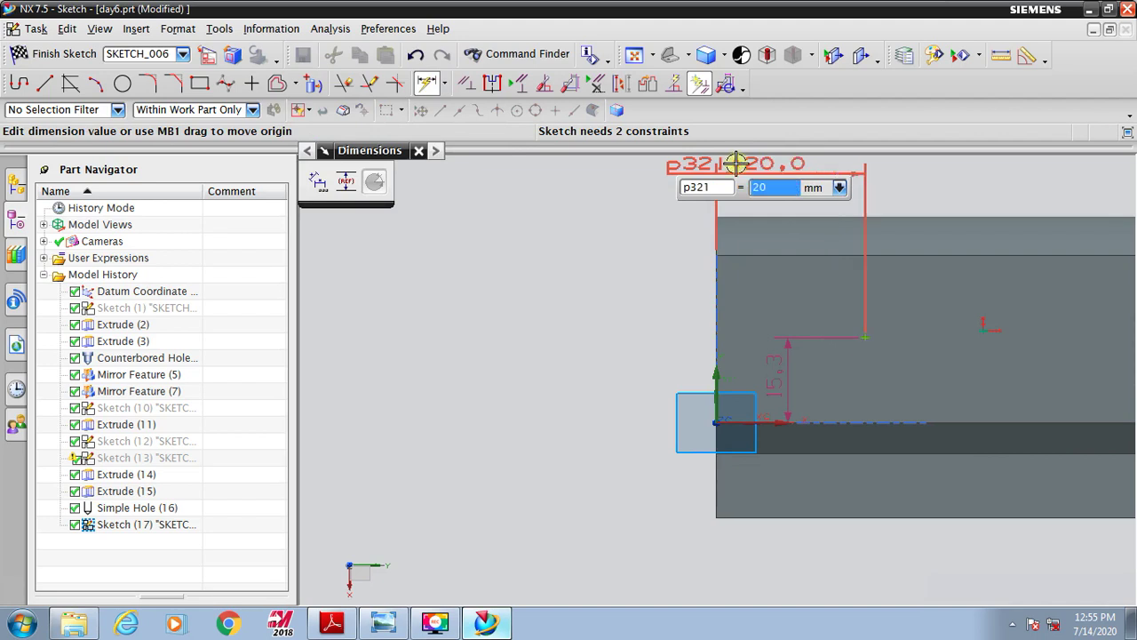
# Dimension the horizontal spacing between the two centre points as 30 mm.
pyautogui.click(864, 339)
pyautogui.scroll(-2, 862, 342)
pyautogui.click(945, 340)
pyautogui.click(920, 204)
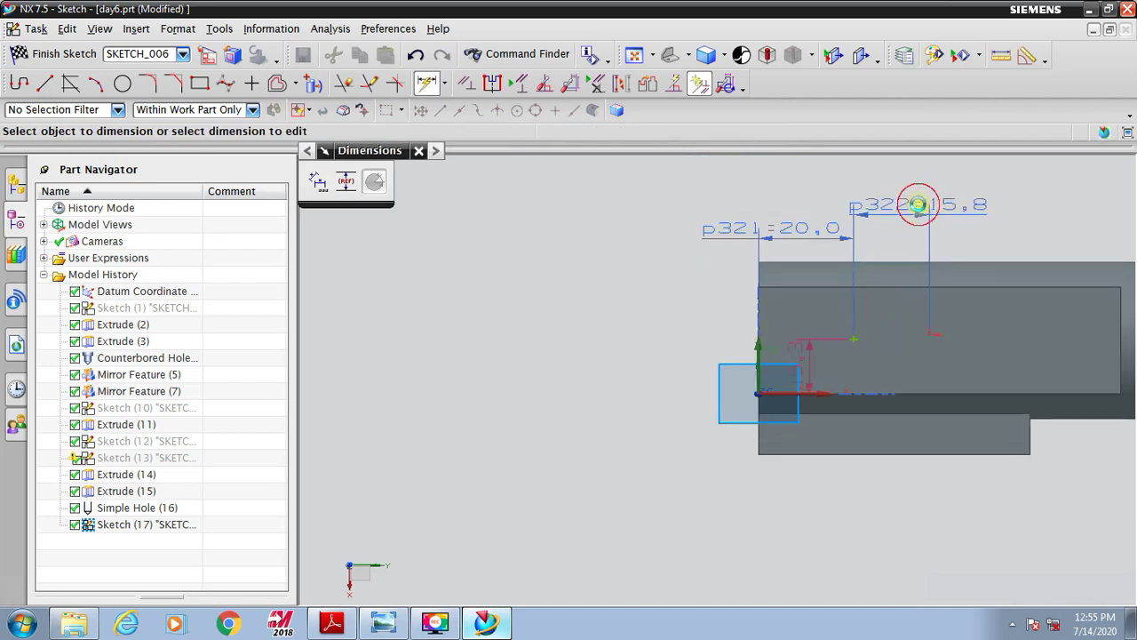
pyautogui.write('30')
pyautogui.press('Return')
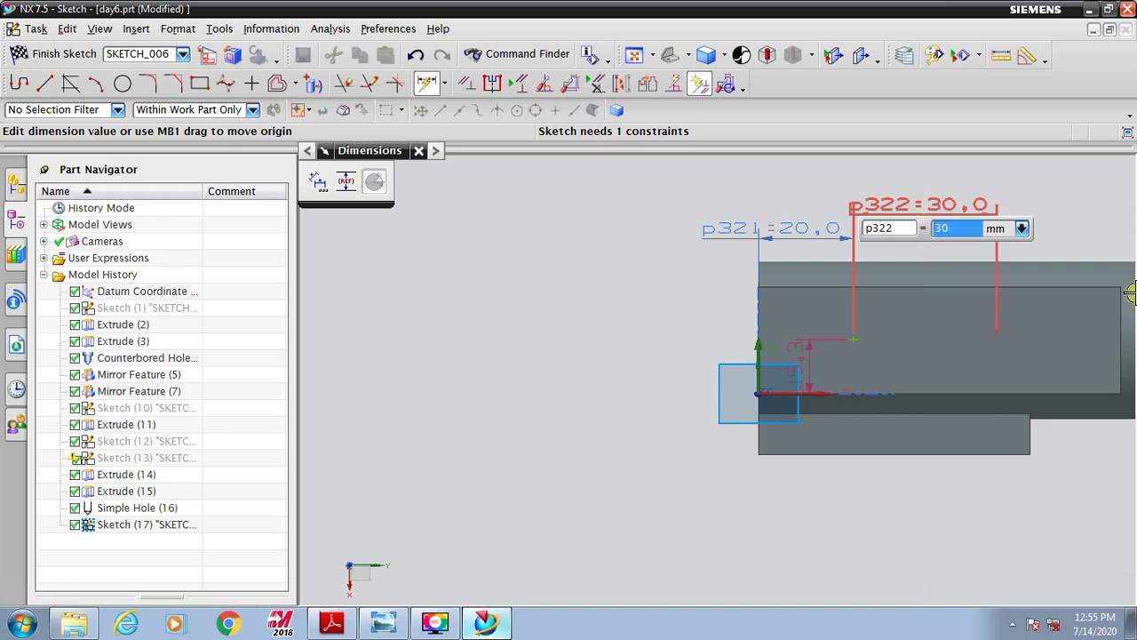
# Set both centre points' distances from the top face's long edge on the sketch's horizontal axis to 15 mm.
pyautogui.click(811, 364)
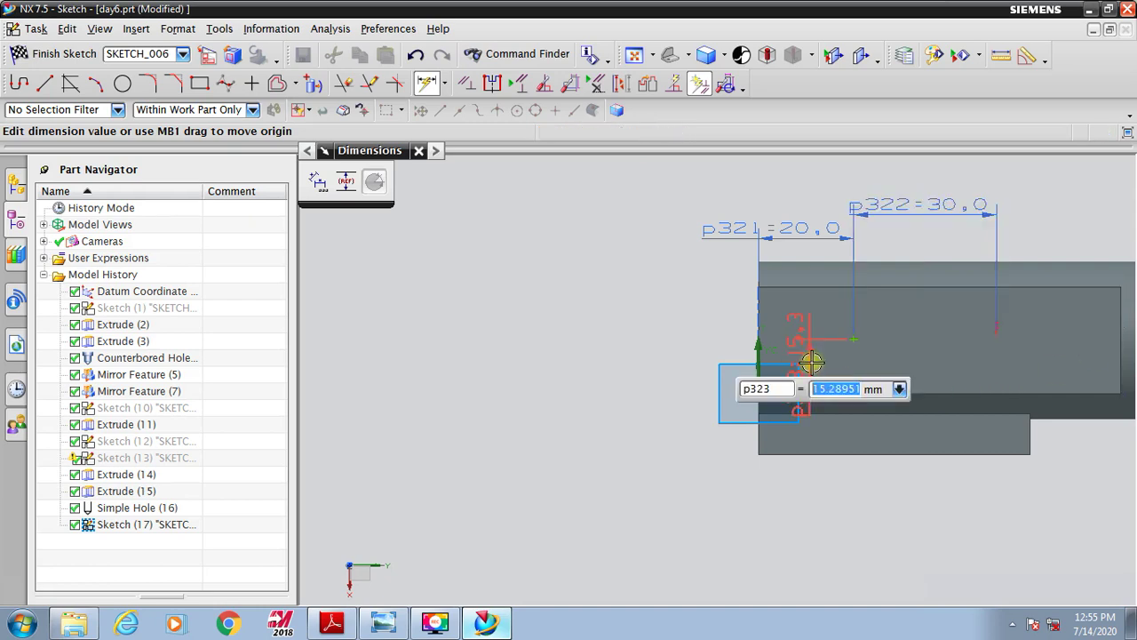
pyautogui.write('15')
pyautogui.press('Return')
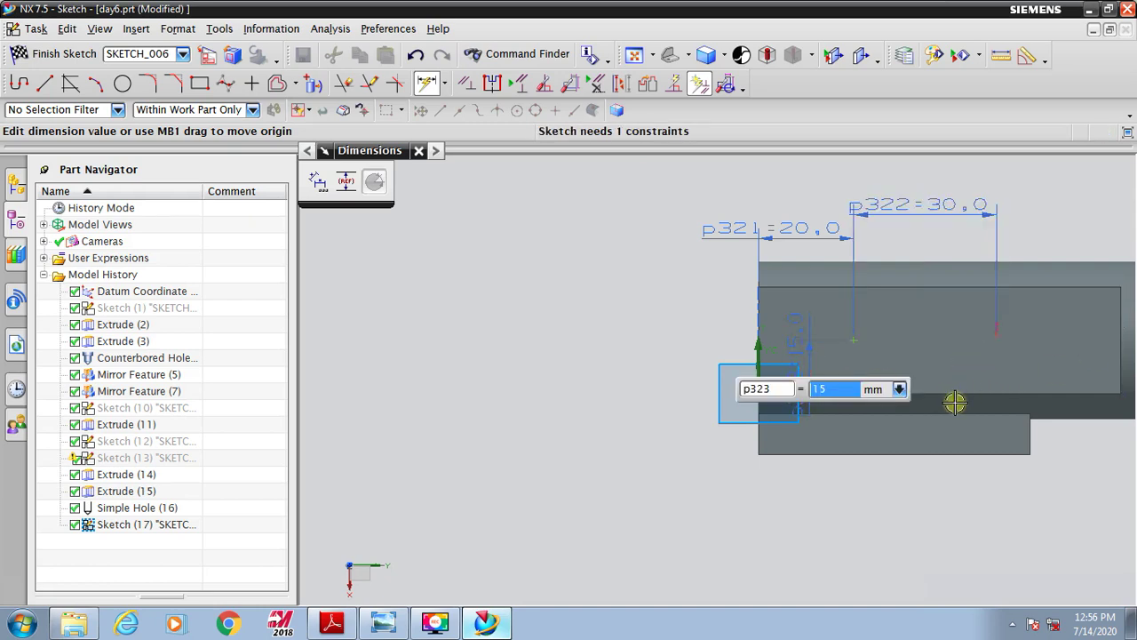
pyautogui.click(989, 391)
pyautogui.click(995, 334)
pyautogui.click(961, 336)
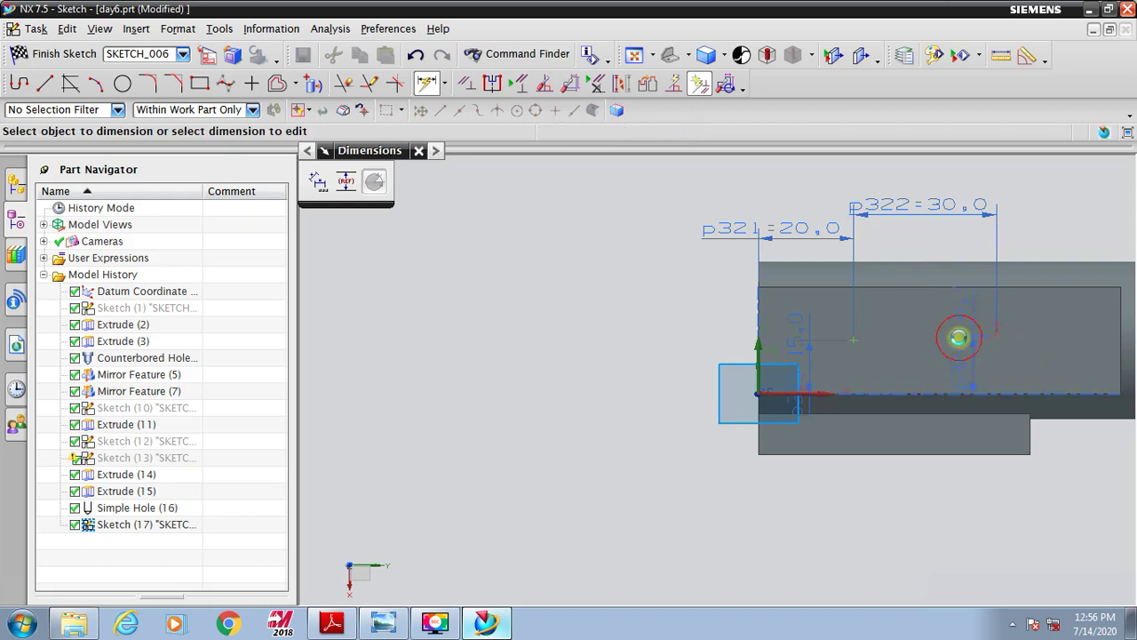
pyautogui.write('15')
pyautogui.press('Return')
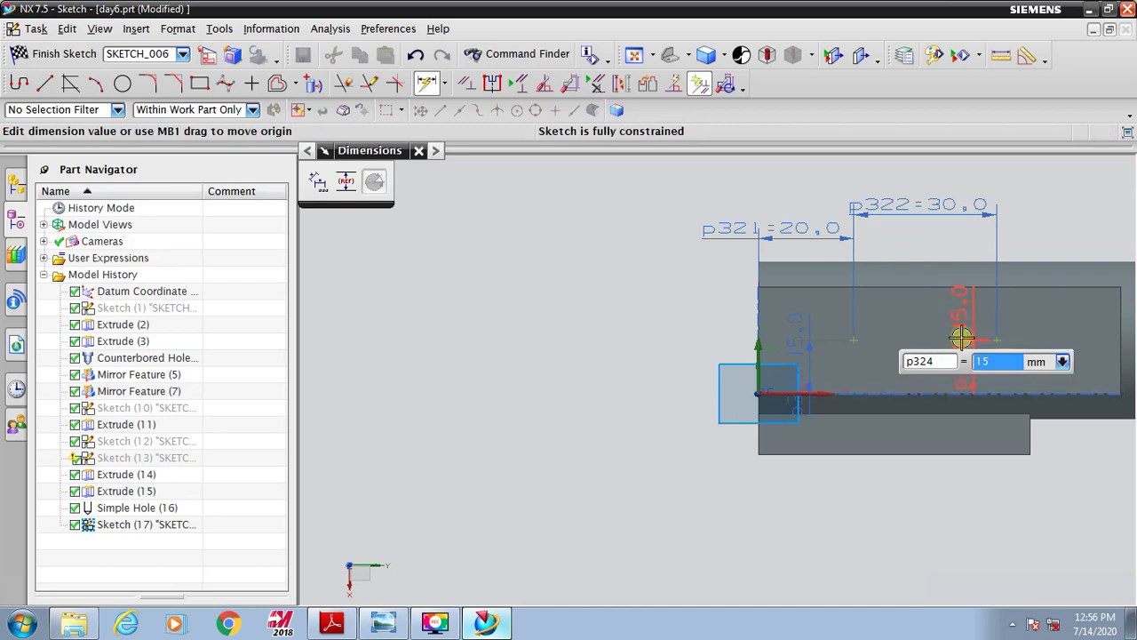
# Finish the point sketch, set the hole depth to 25 mm and create the two 12 mm holes.
pyautogui.click(29, 56)
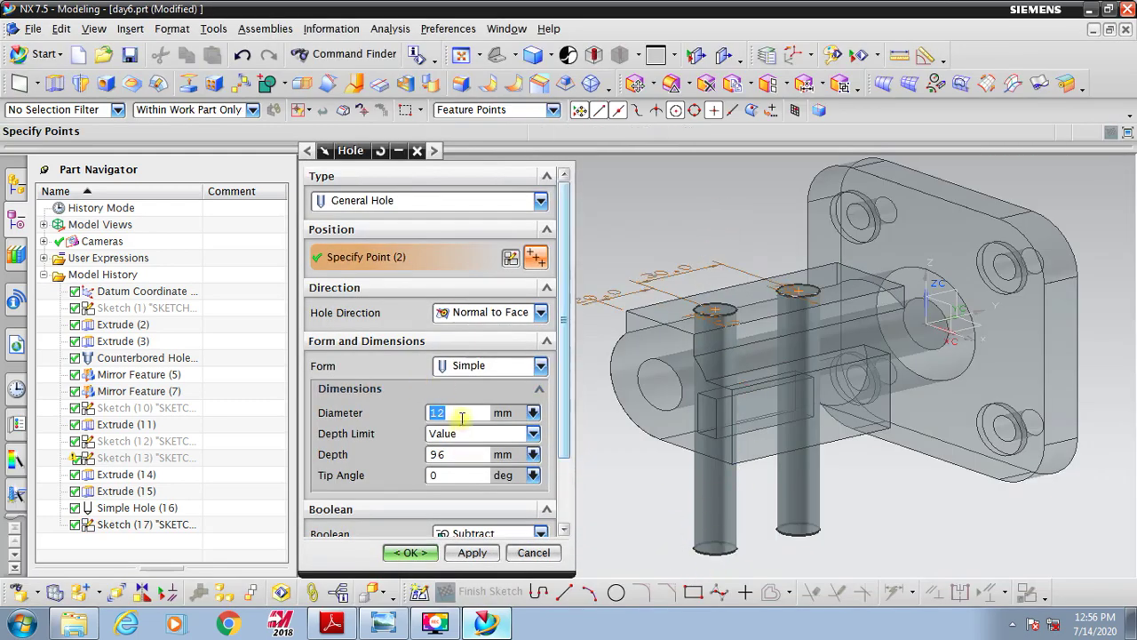
pyautogui.doubleClick(461, 453)
pyautogui.write('25')
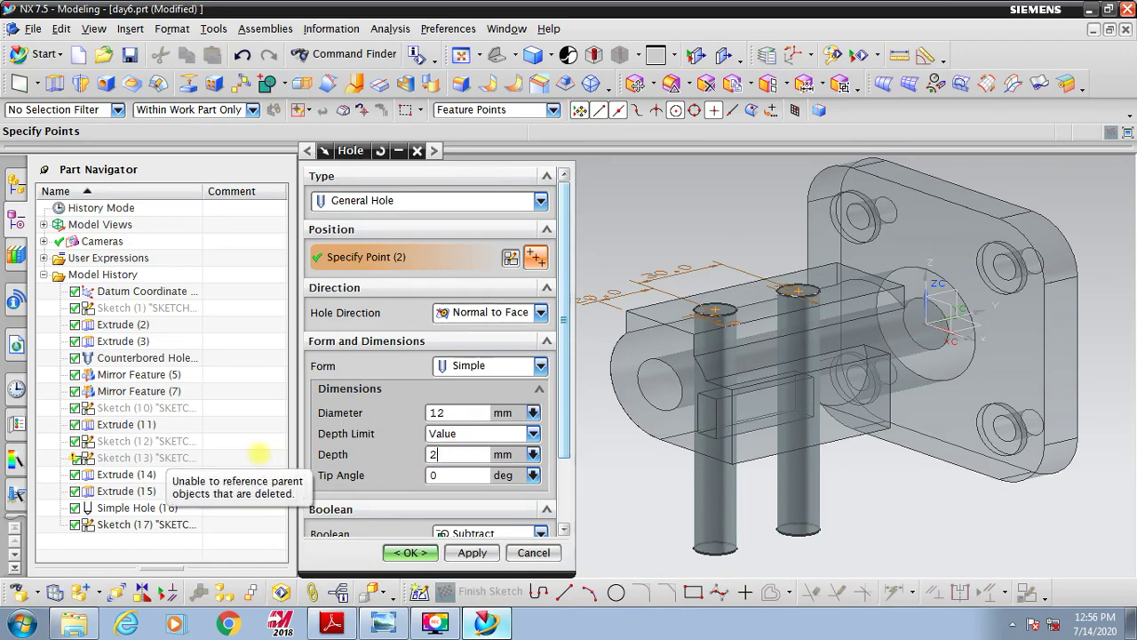
pyautogui.press('Return')
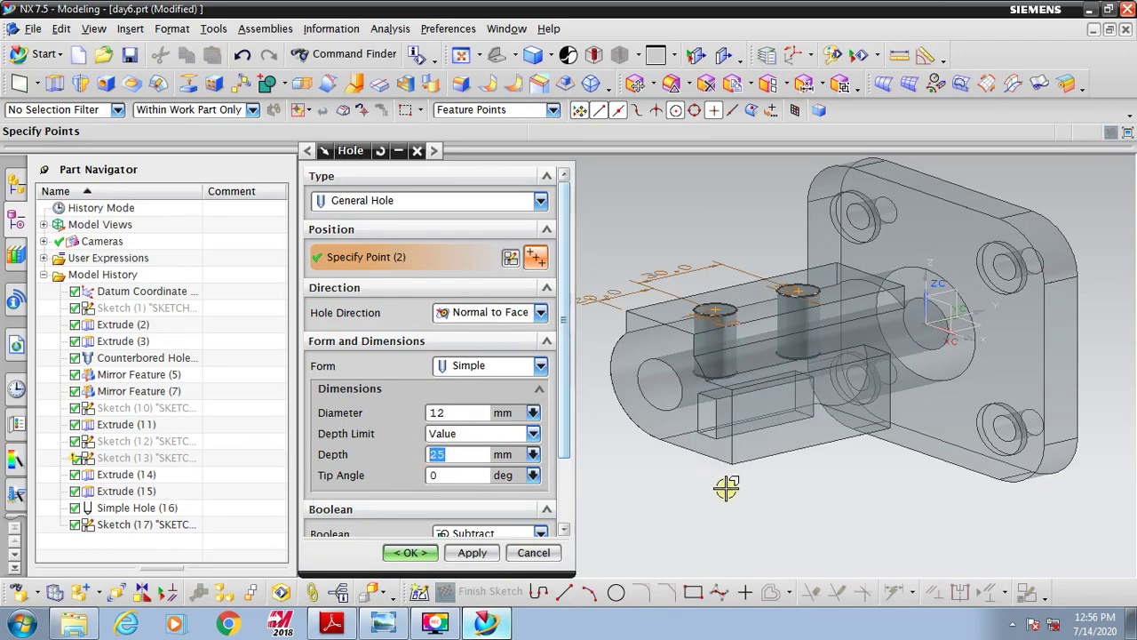
pyautogui.moveTo(729, 485); pyautogui.dragTo(858, 435, button='middle')
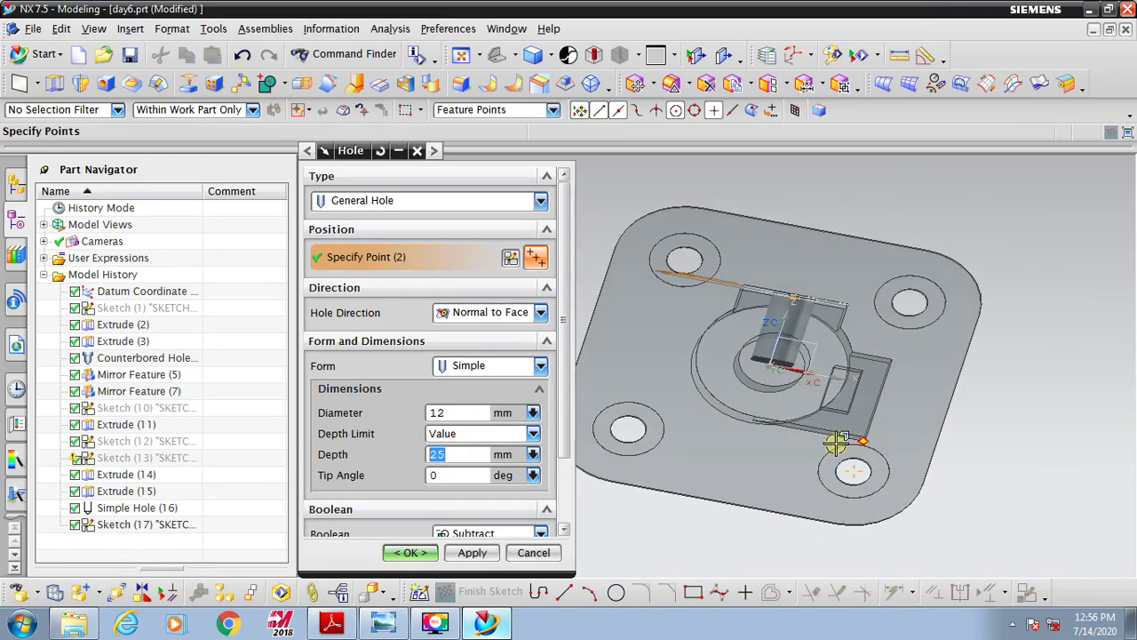
pyautogui.click(411, 553)
pyautogui.moveTo(787, 361); pyautogui.dragTo(807, 300, button='middle')
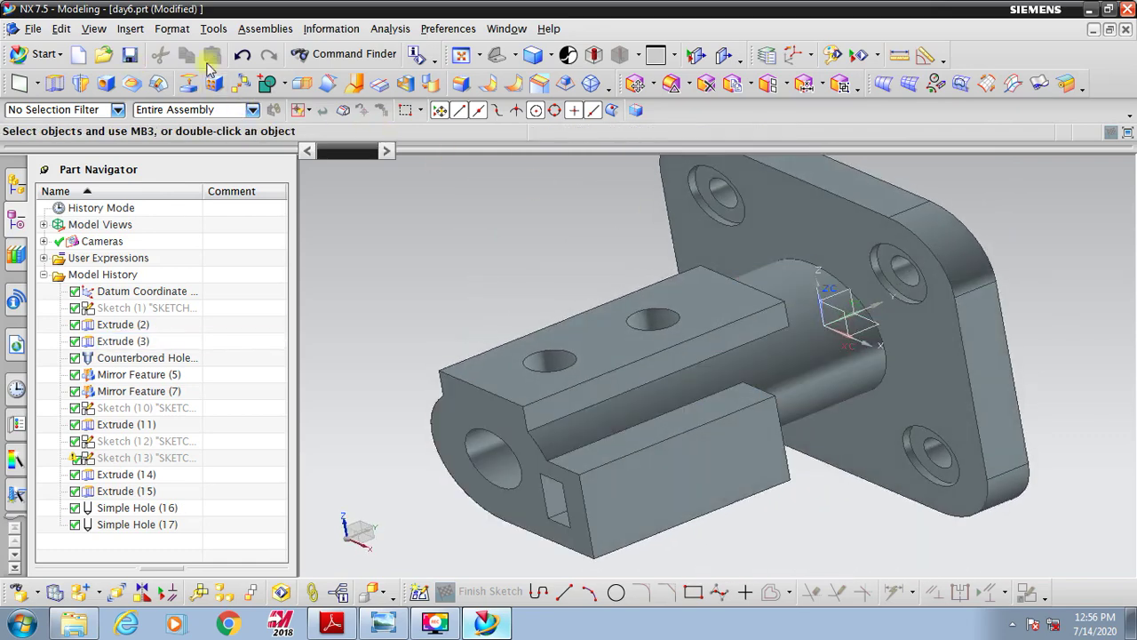
# Save the day6 part and inspect the two new holes in the top face.
pyautogui.click(130, 54)
pyautogui.scroll(-2, 543, 358)
pyautogui.scroll(3, 544, 358)
pyautogui.moveTo(536, 287); pyautogui.dragTo(586, 342, button='middle')
pyautogui.click(585, 342)
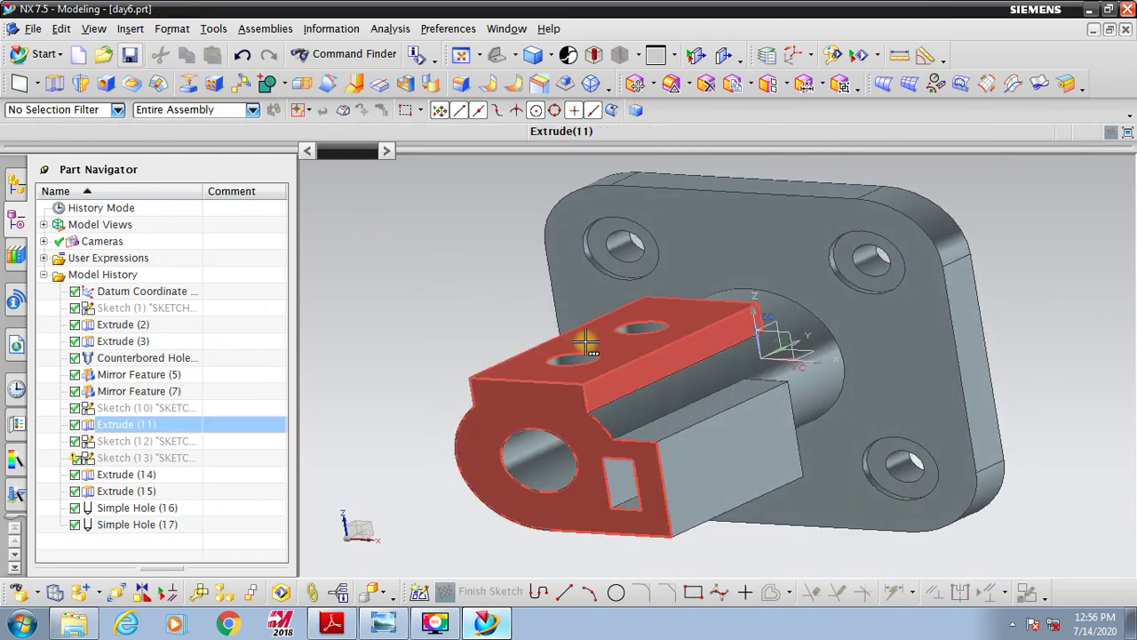
pyautogui.press('Escape')
# Check the side block's hole dimensions in the PDF drawing, then in NX start a Hole on the block's outer face with two centre points.
pyautogui.click(487, 625)
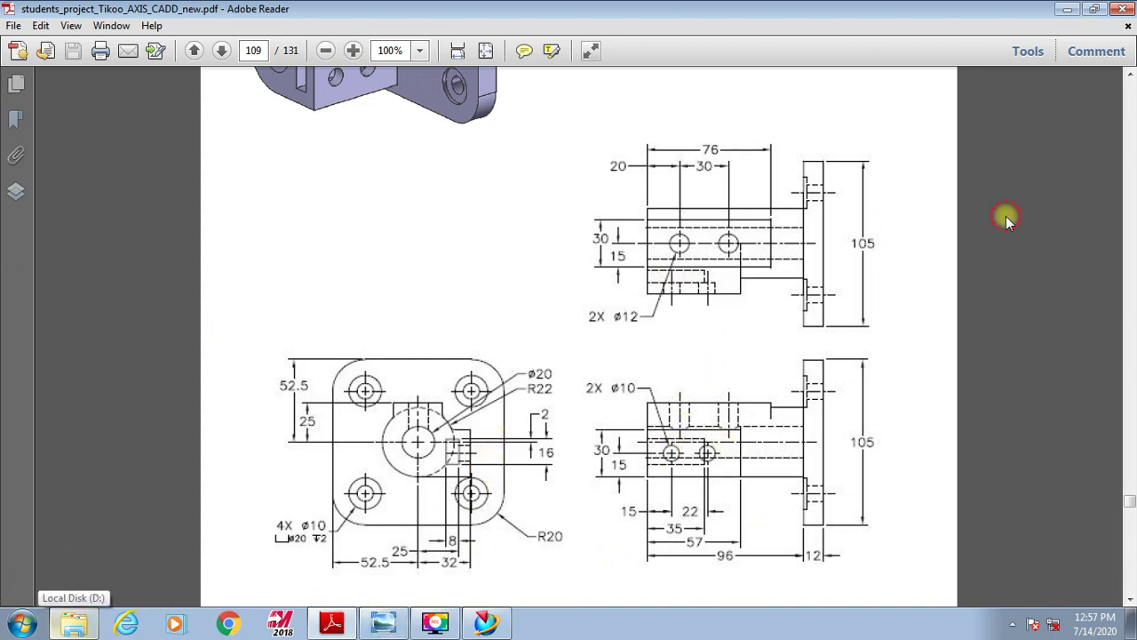
pyautogui.click(486, 624)
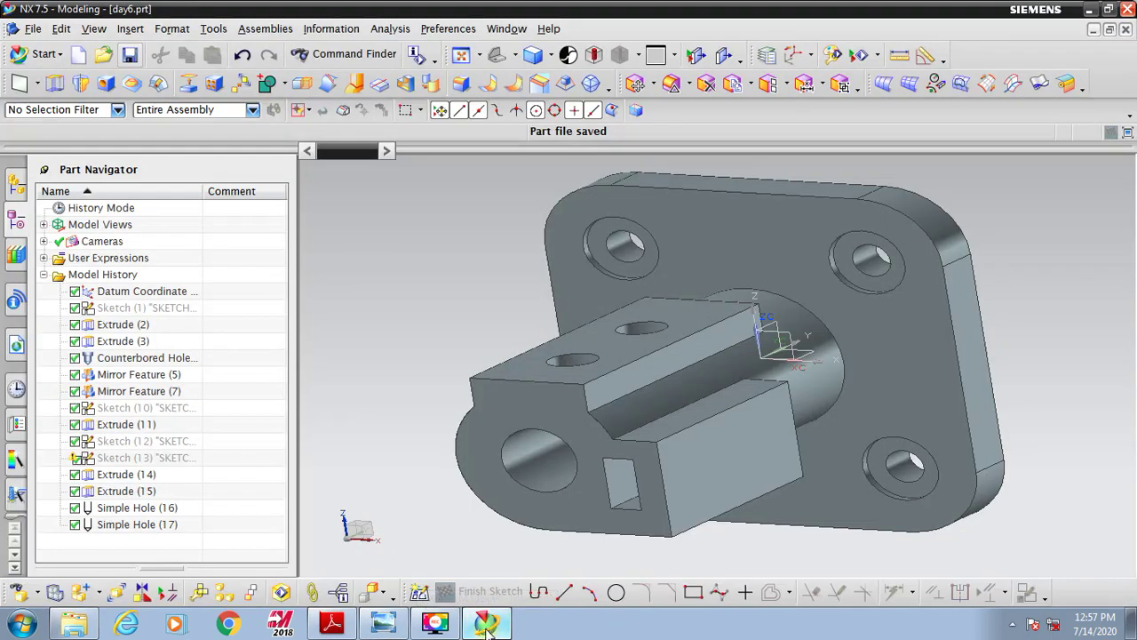
pyautogui.click(99, 83)
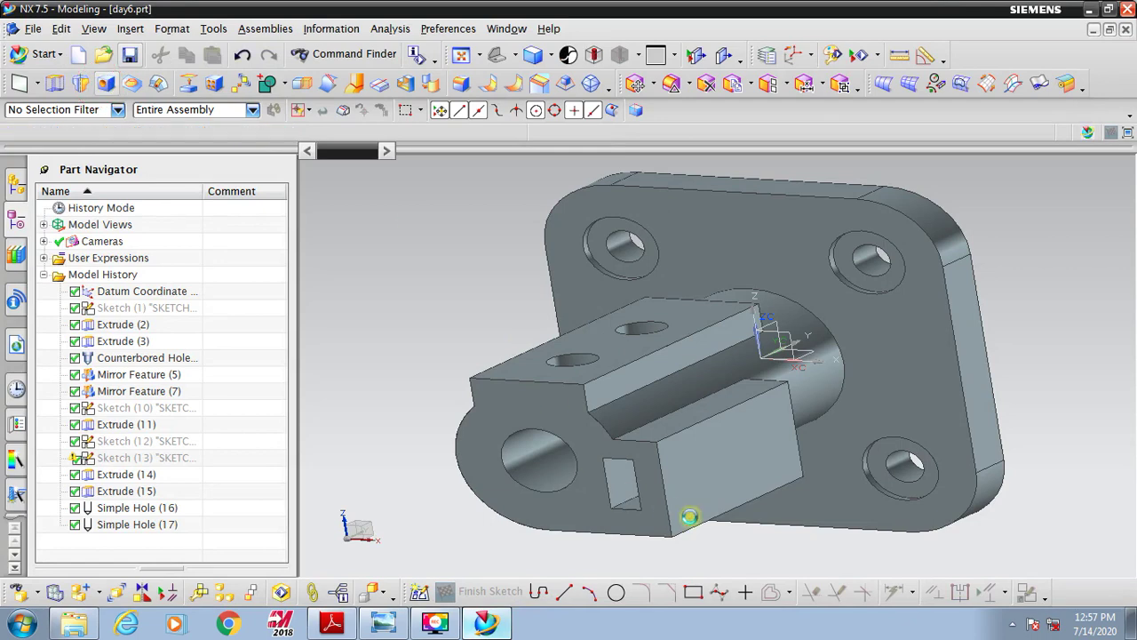
pyautogui.click(685, 401)
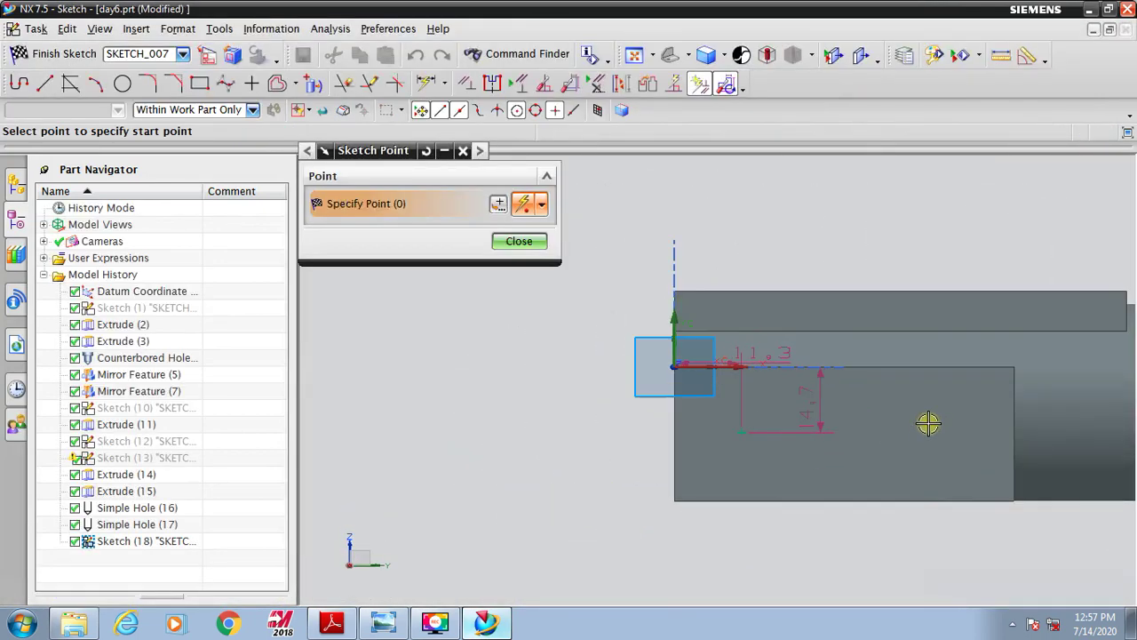
pyautogui.click(858, 421)
pyautogui.middleClick(584, 525)
# Dimension the first centre point 15 mm horizontally from the side block's free-end vertical edge.
pyautogui.click(426, 83)
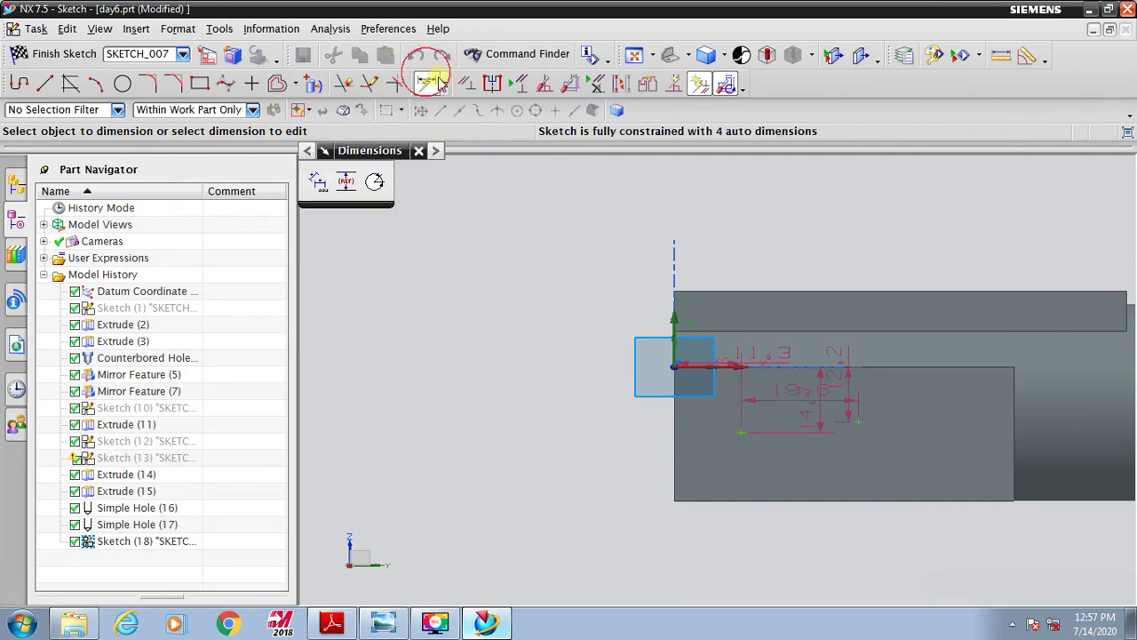
pyautogui.scroll(2, 786, 358)
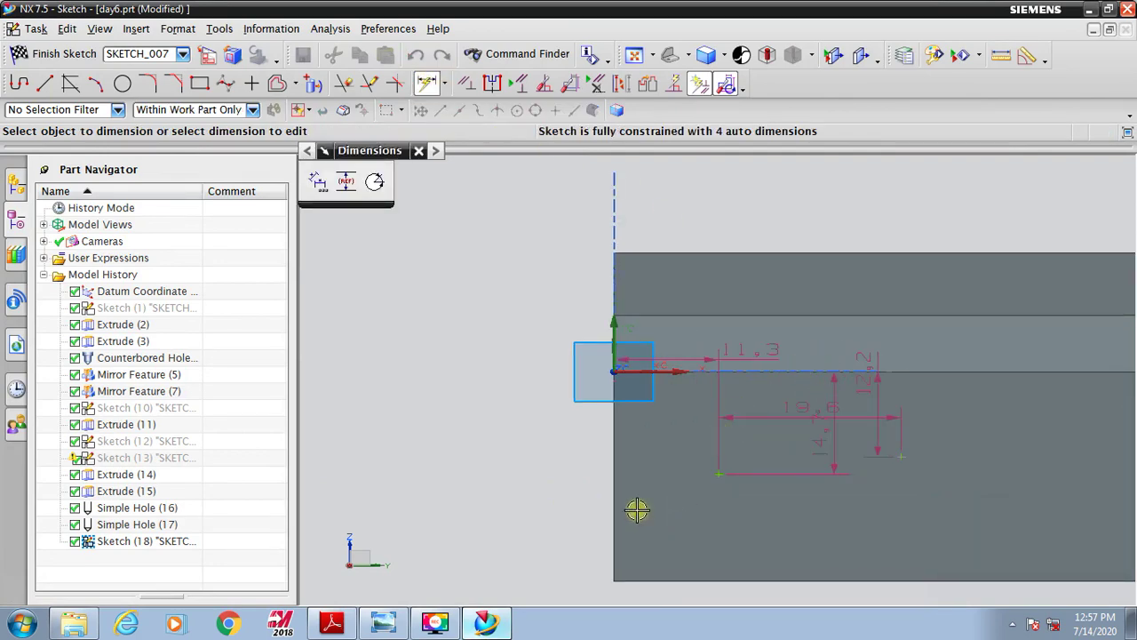
pyautogui.click(613, 485)
pyautogui.click(719, 473)
pyautogui.click(502, 468)
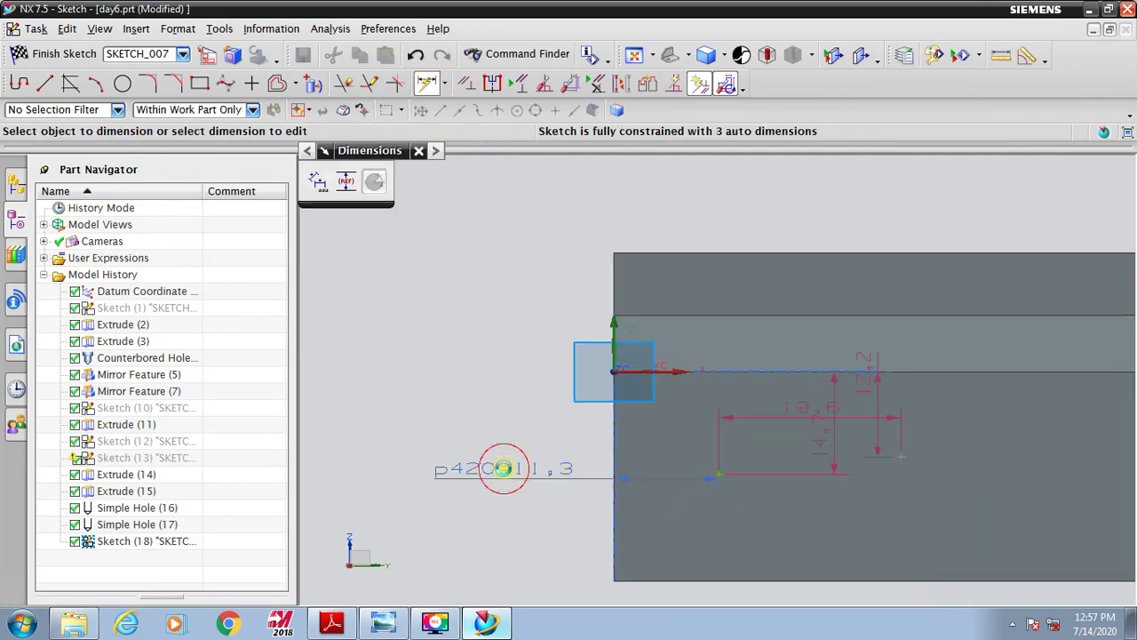
pyautogui.click(498, 625)
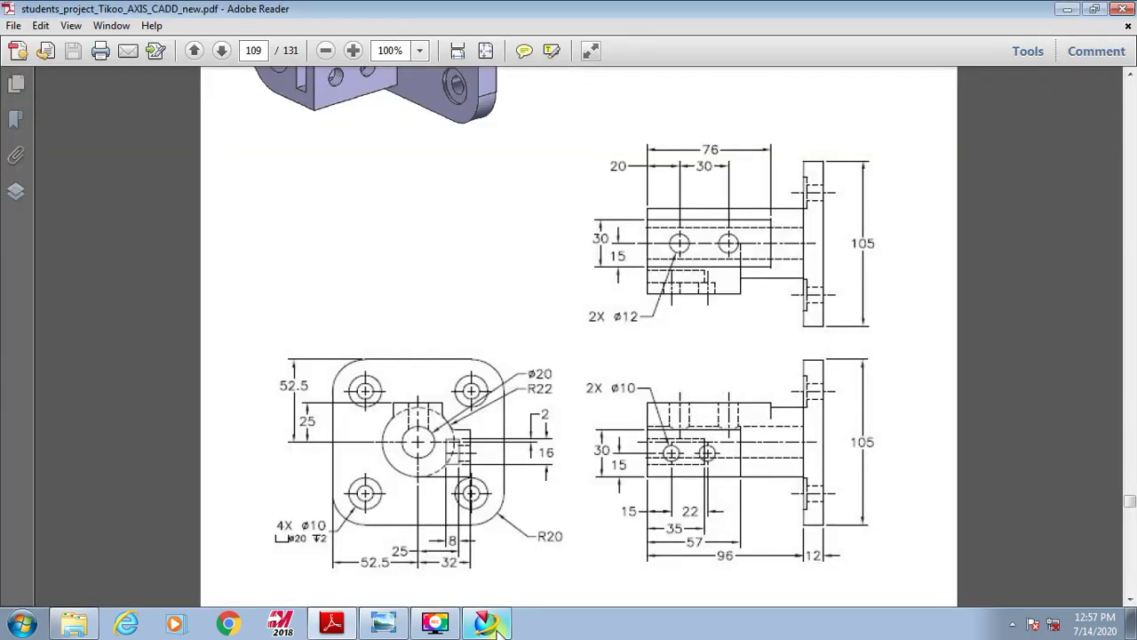
pyautogui.click(498, 626)
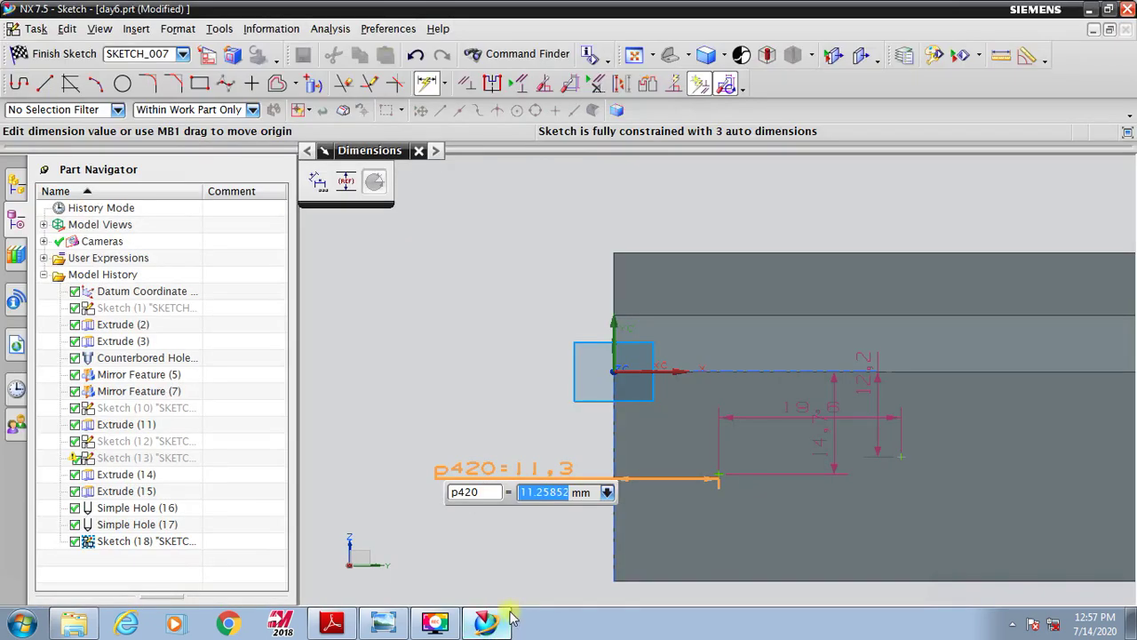
pyautogui.write('15')
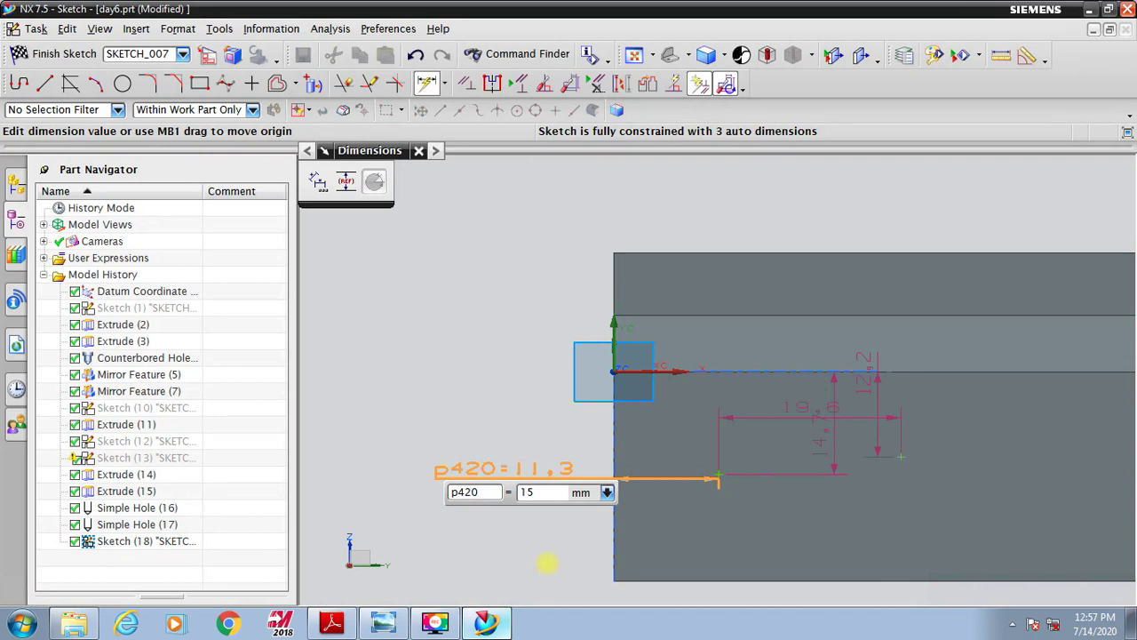
pyautogui.press('Return')
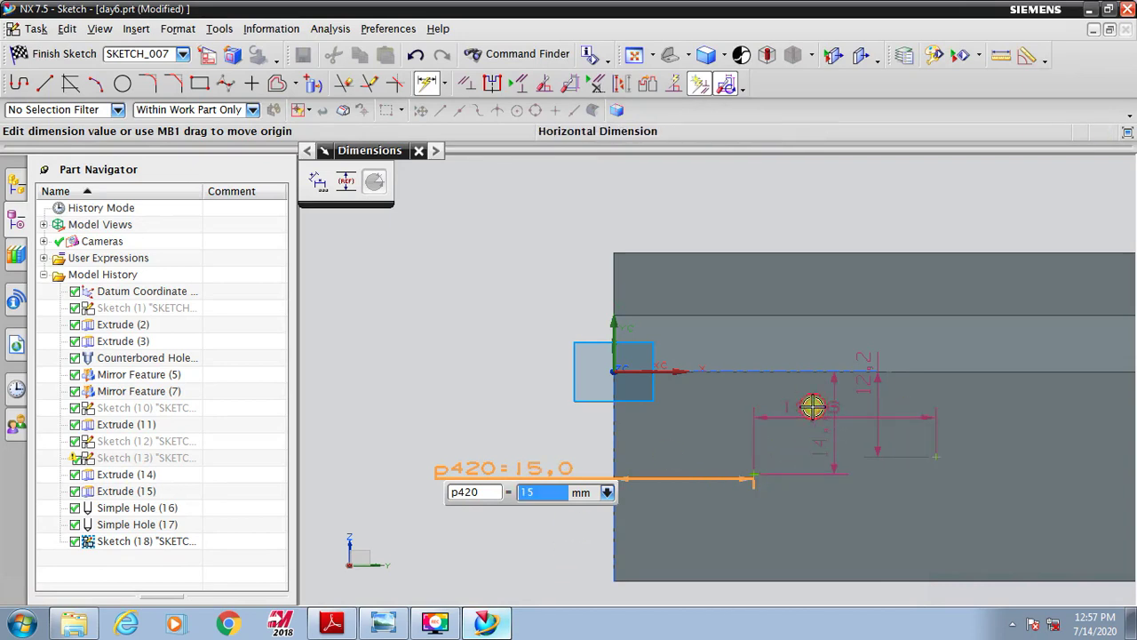
# Set the horizontal spacing between the side face's two centre points to 22 mm.
pyautogui.click(813, 406)
pyautogui.write('22')
pyautogui.press('Return')
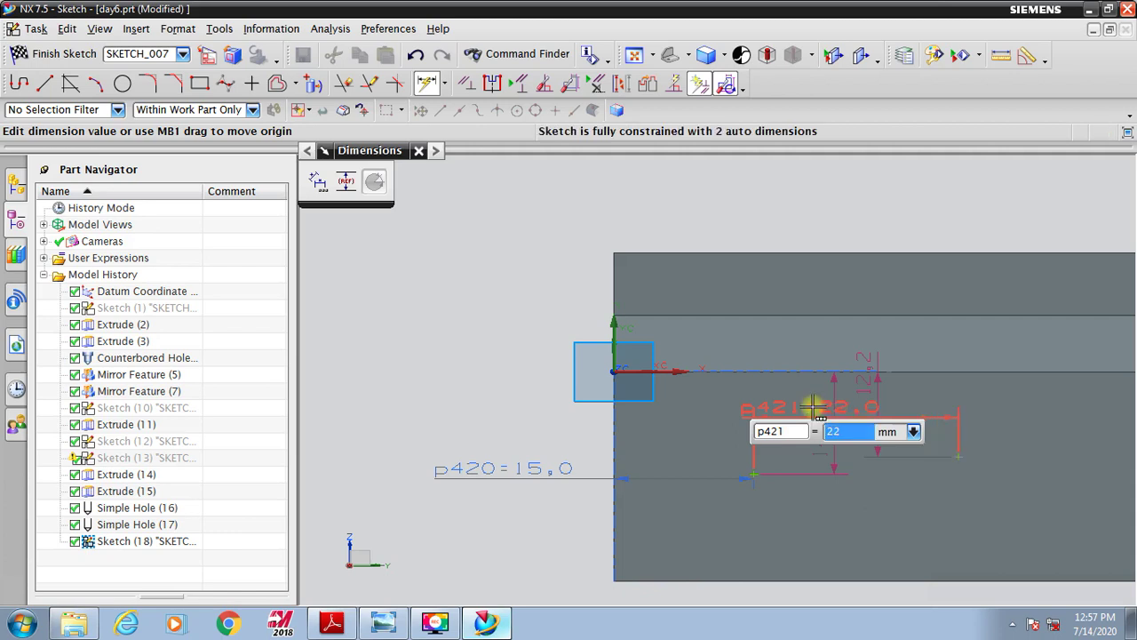
# Dimension both centre points 15 mm below the side block's upper long edge.
pyautogui.click(948, 370)
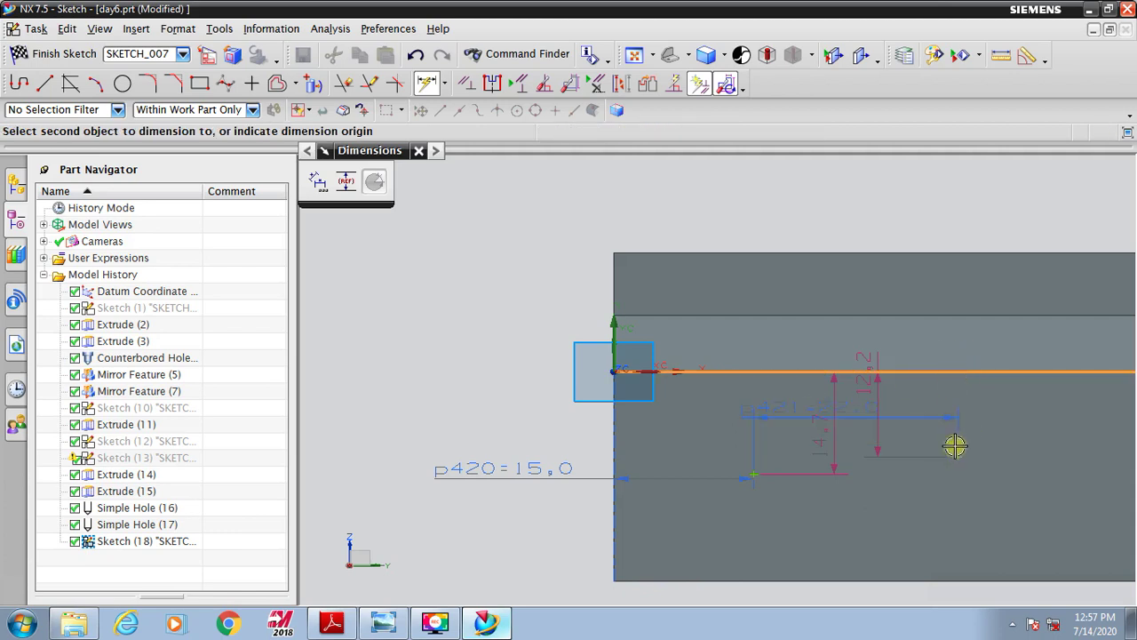
pyautogui.click(956, 454)
pyautogui.click(1035, 460)
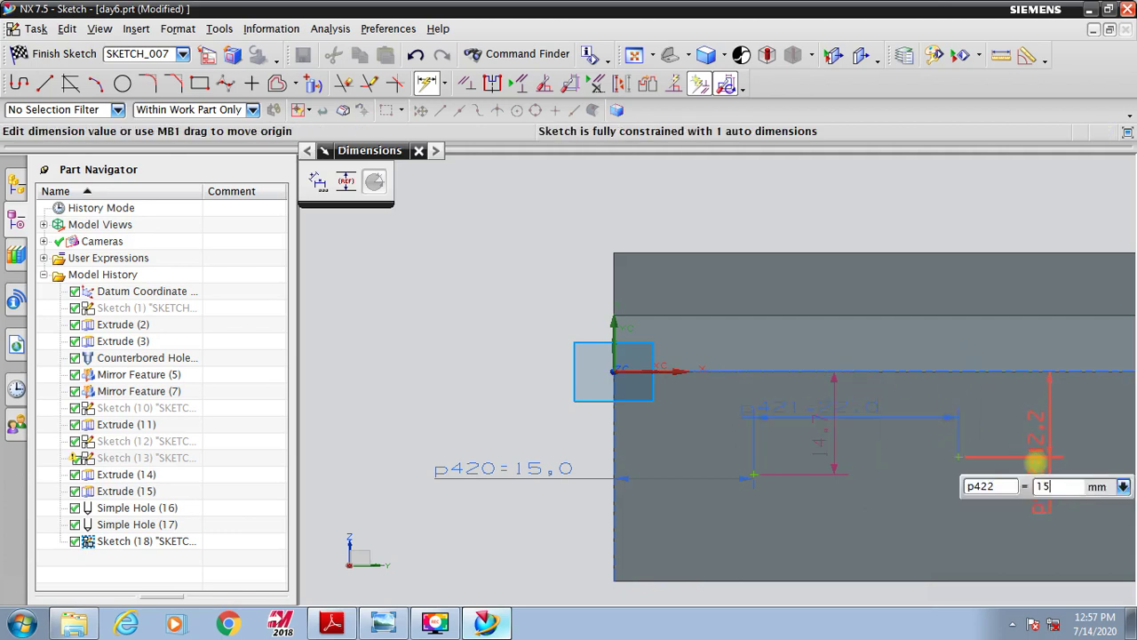
pyautogui.scroll(-3, 837, 435)
pyautogui.scroll(2, 838, 440)
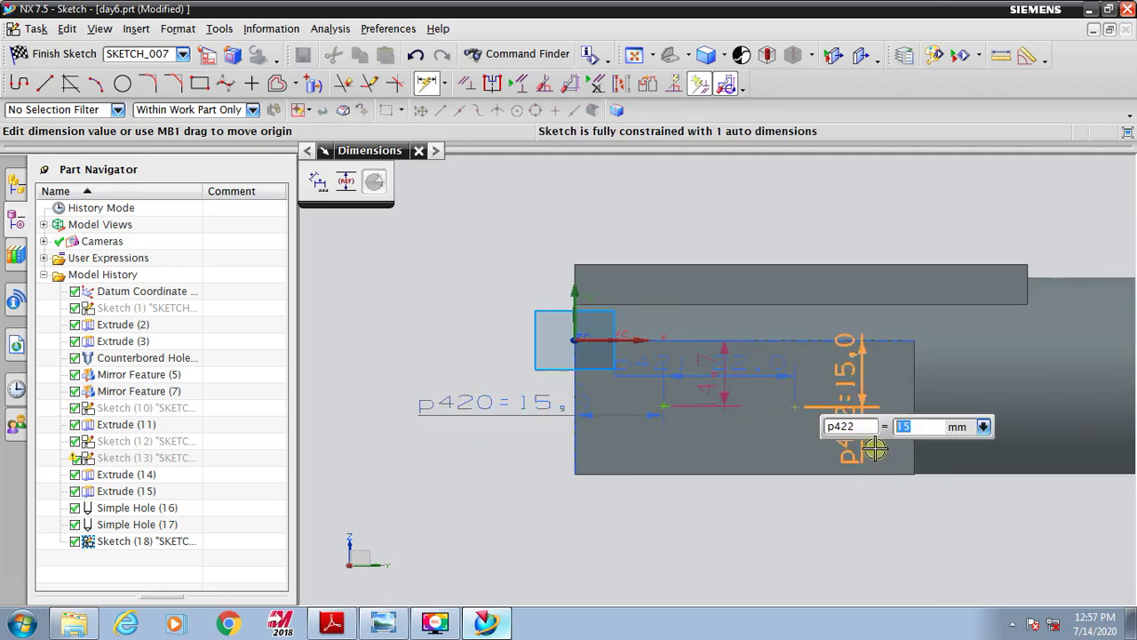
pyautogui.scroll(1, 838, 441)
pyautogui.click(643, 418)
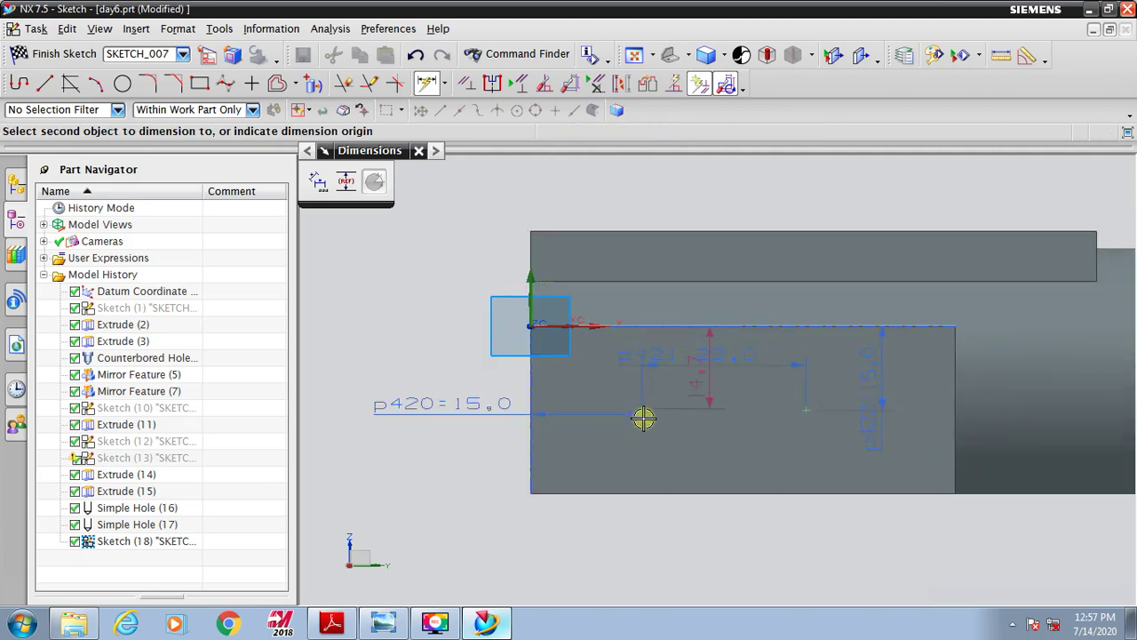
pyautogui.click(641, 411)
pyautogui.click(565, 402)
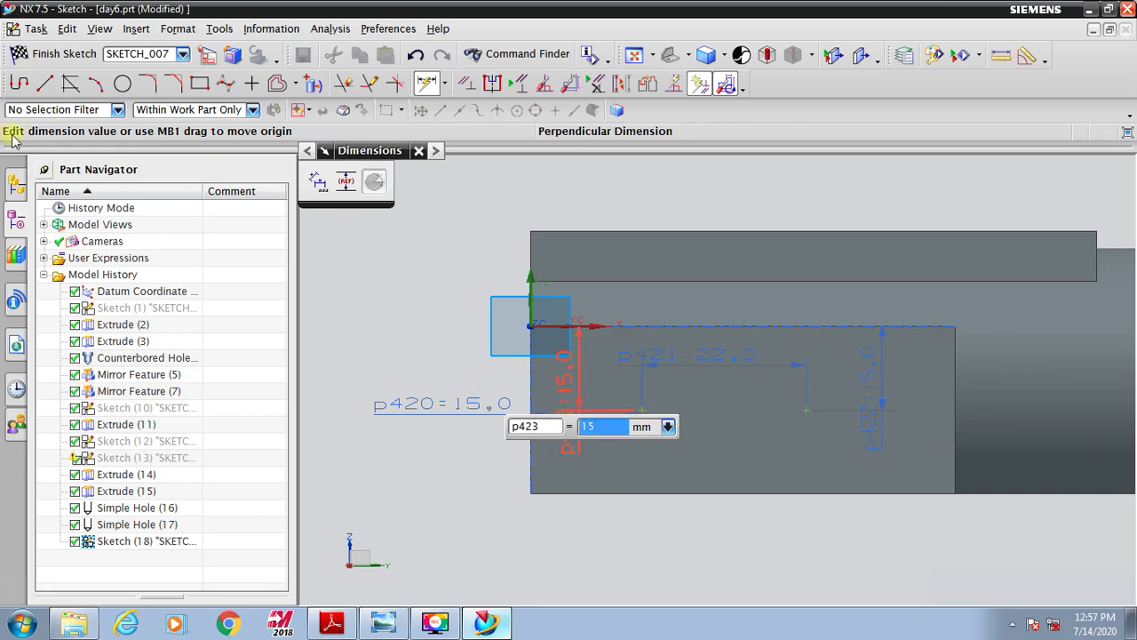
# Finish the point sketch and create two simple holes of 10 mm diameter and 8 mm depth in the side block.
pyautogui.click(51, 54)
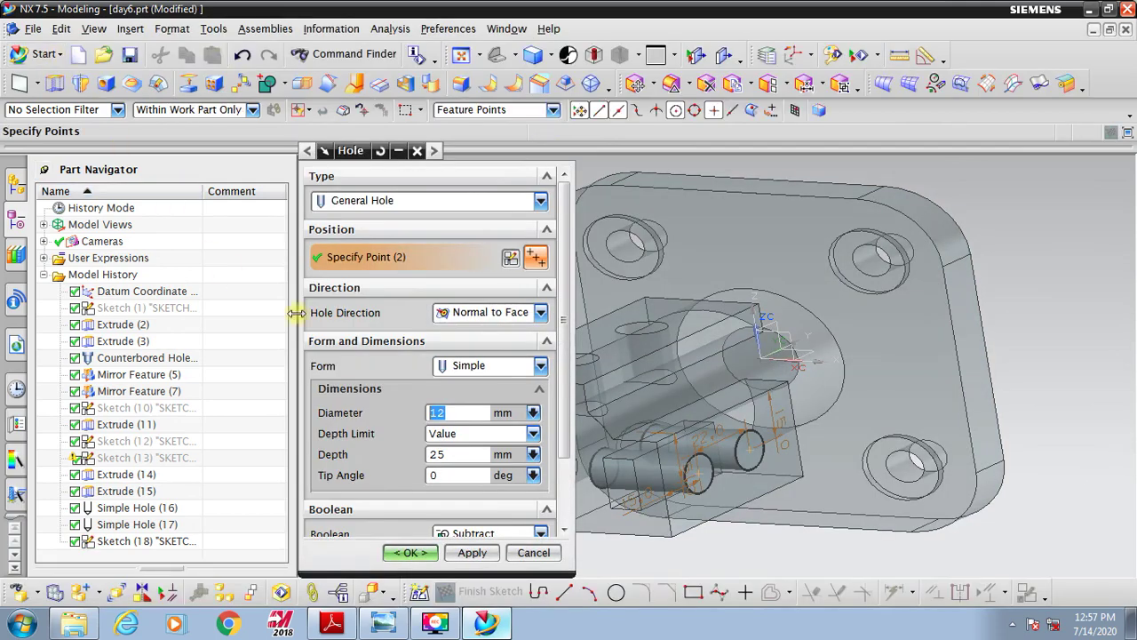
pyautogui.press('Return')
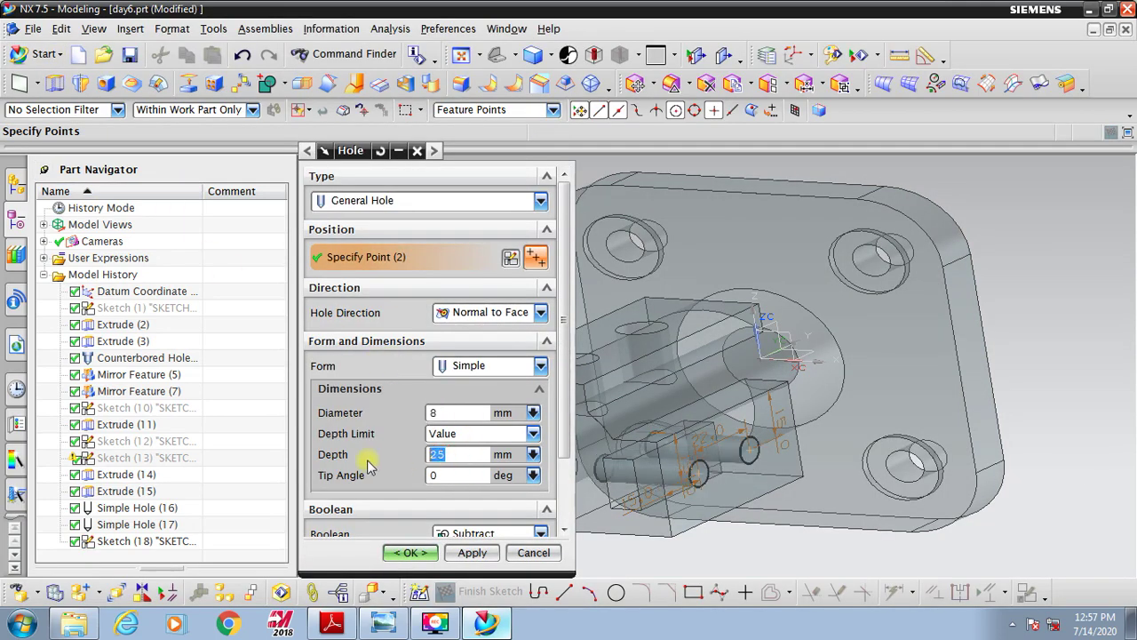
pyautogui.press('Return')
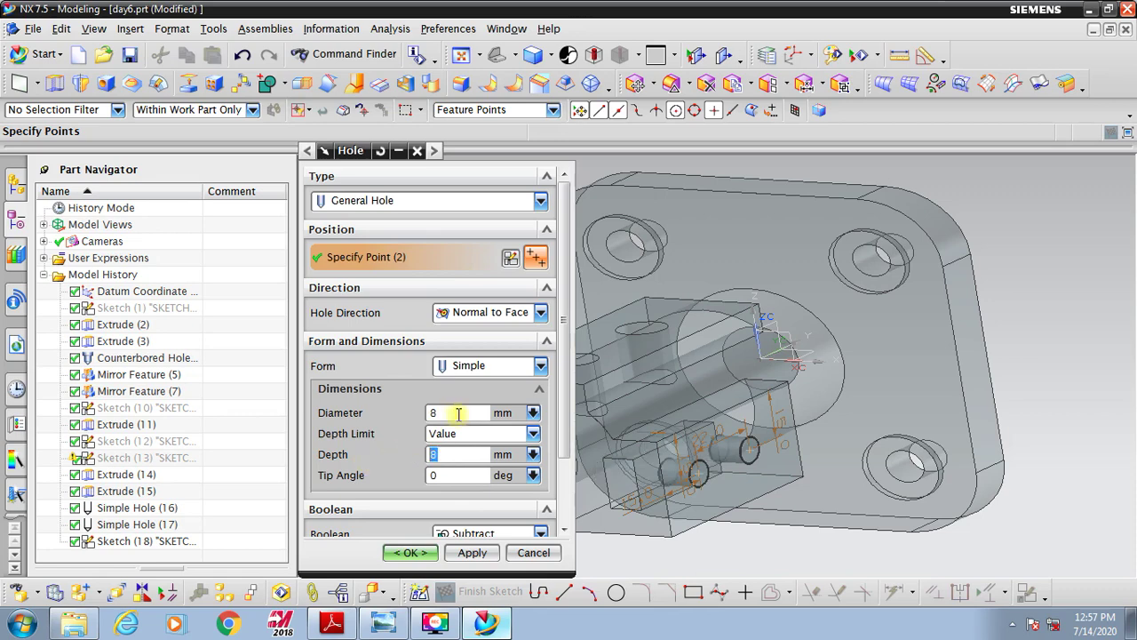
pyautogui.write('10')
pyautogui.press('Return')
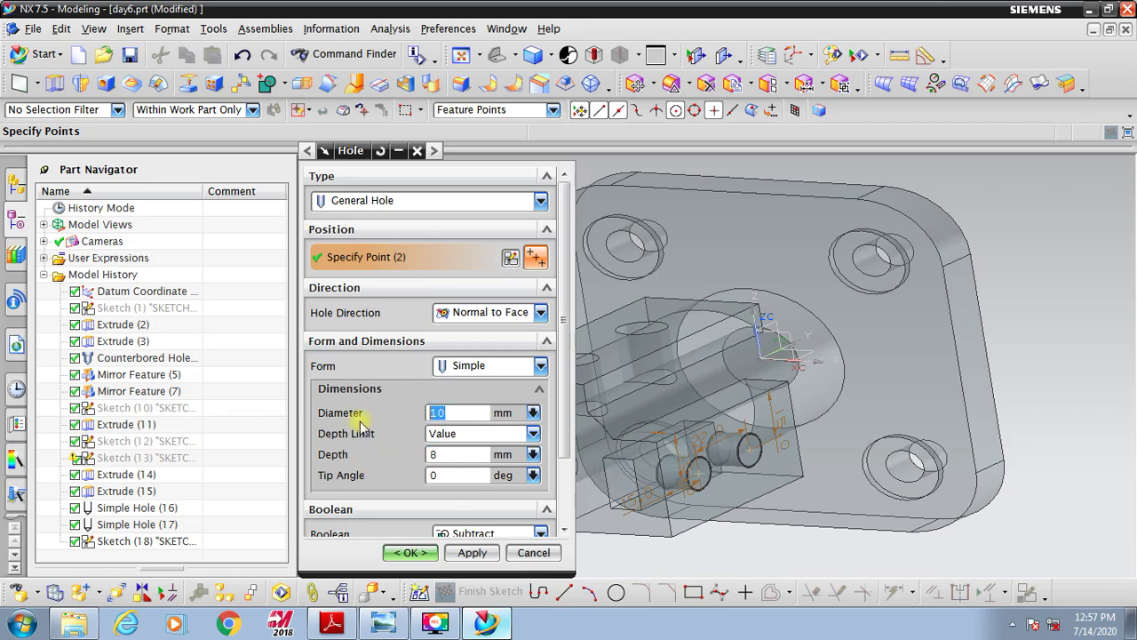
pyautogui.click(409, 552)
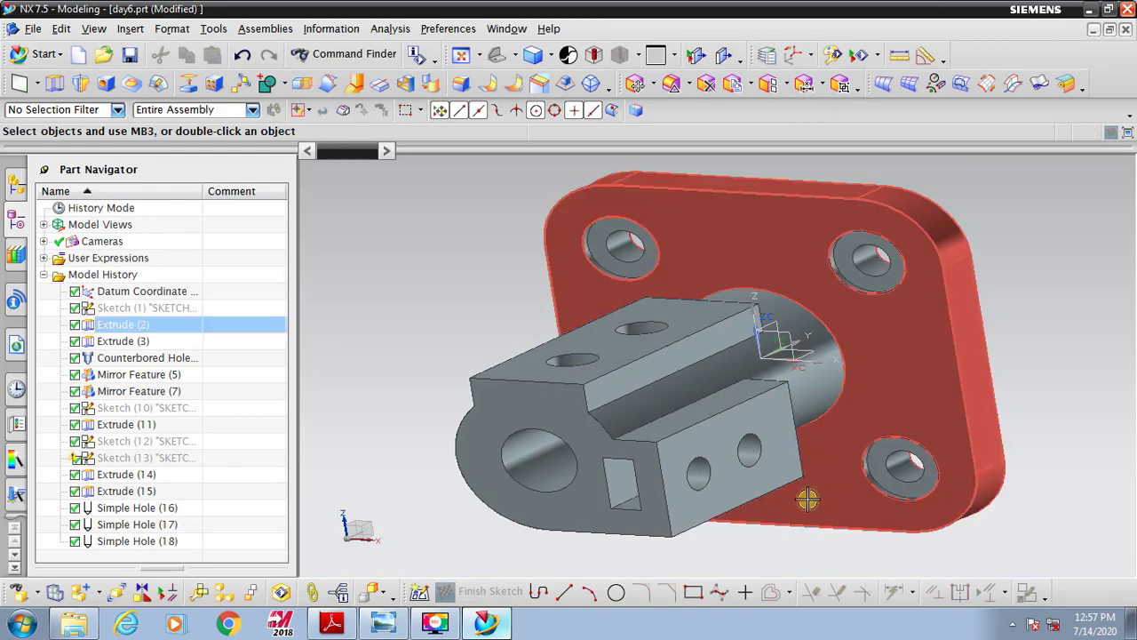
# Blend the two long edges where the top block and side block meet the cylinder with a 2 mm radius.
pyautogui.moveTo(828, 456); pyautogui.dragTo(787, 397, button='middle')
pyautogui.scroll(3, 787, 397)
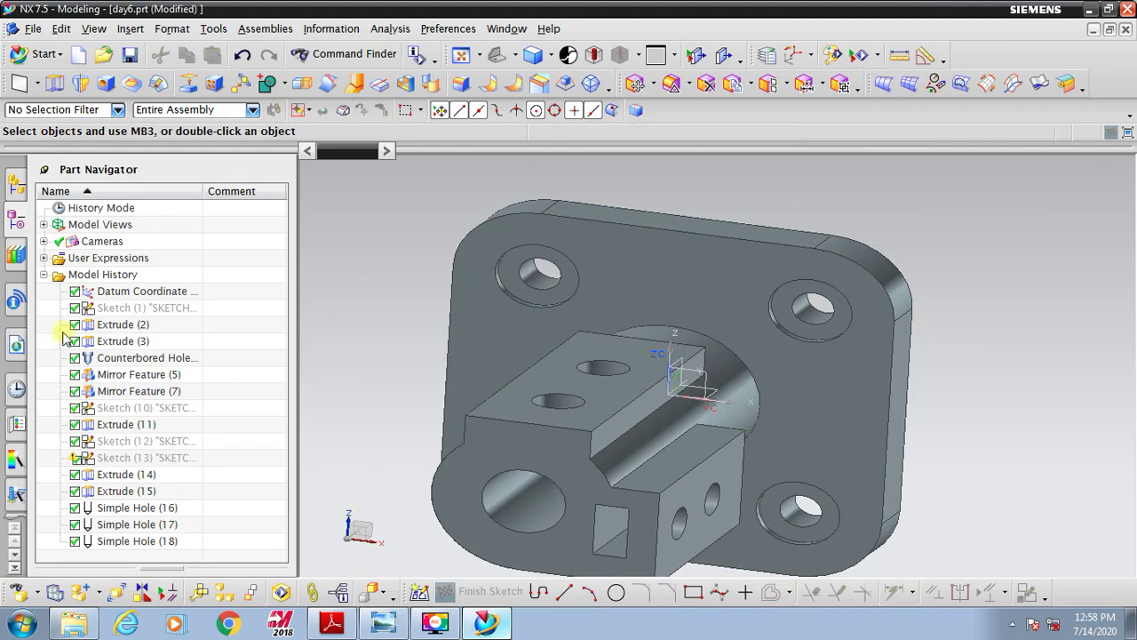
pyautogui.click(472, 82)
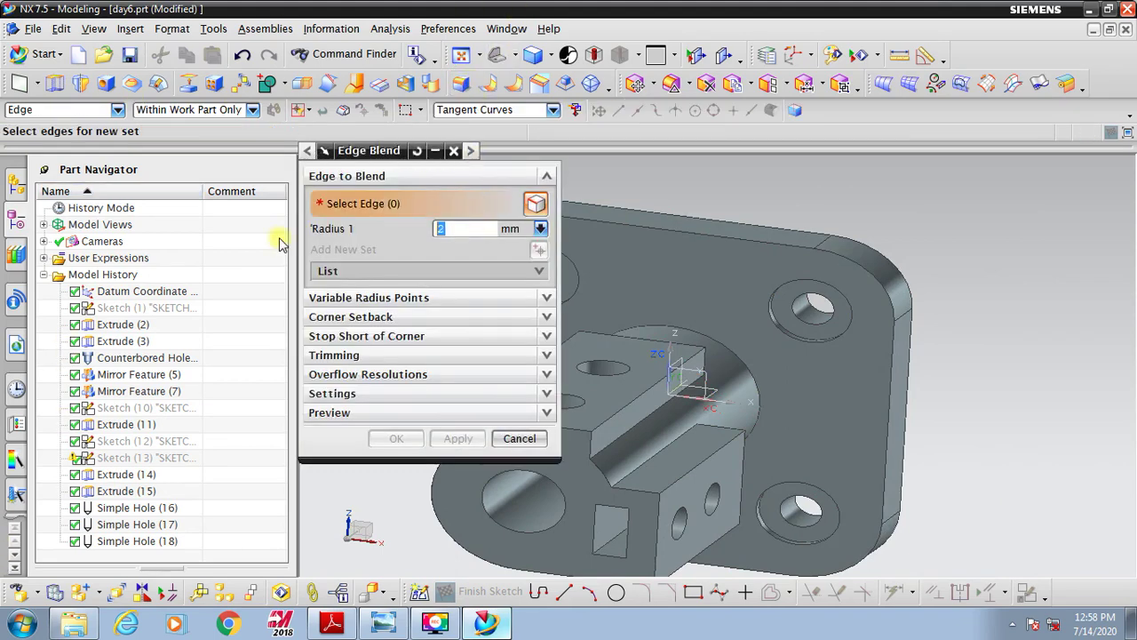
pyautogui.scroll(2, 604, 502)
pyautogui.click(609, 456)
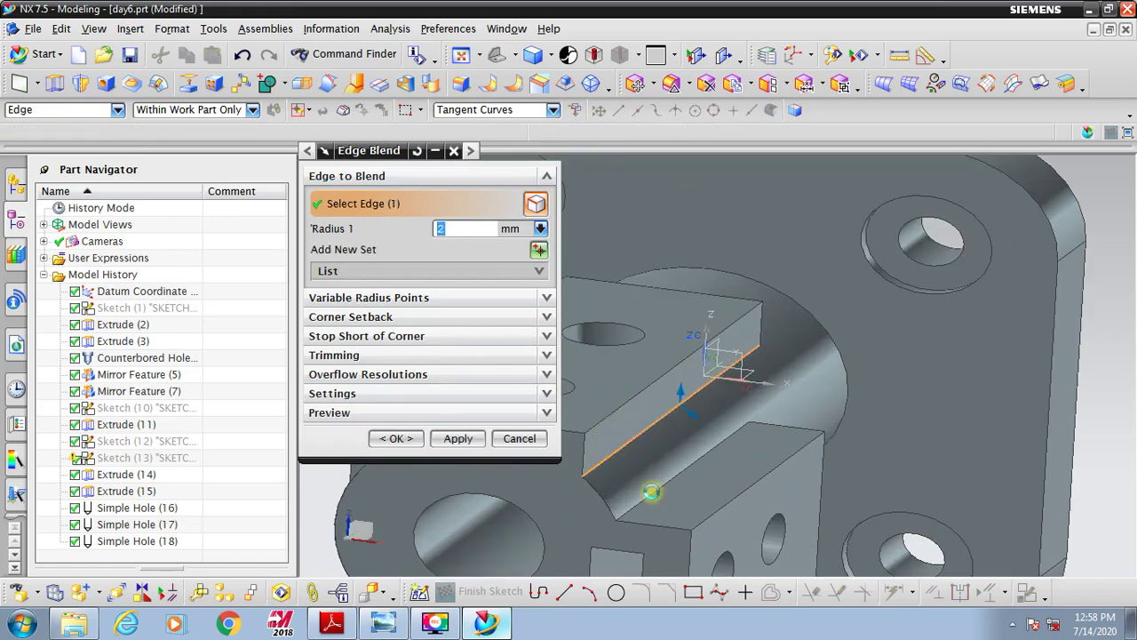
pyautogui.click(651, 491)
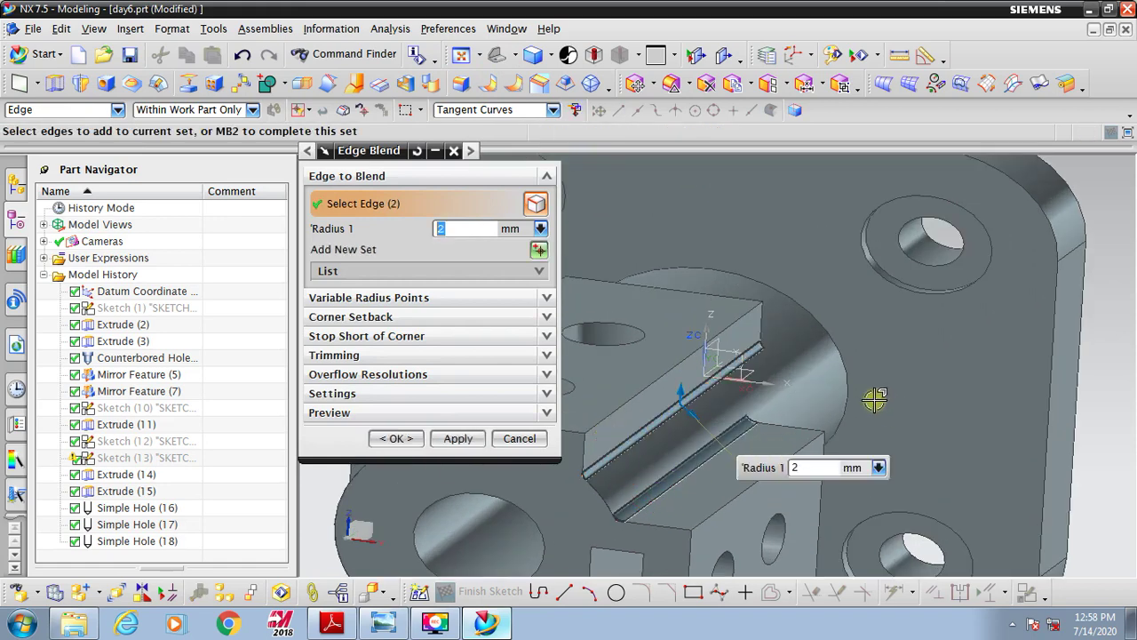
pyautogui.scroll(-2, 875, 400)
pyautogui.middleClick(888, 435)
pyautogui.middleClick(533, 451)
# Change the solid body's display colour to dark green.
pyautogui.moveTo(533, 451); pyautogui.dragTo(639, 413, button='middle')
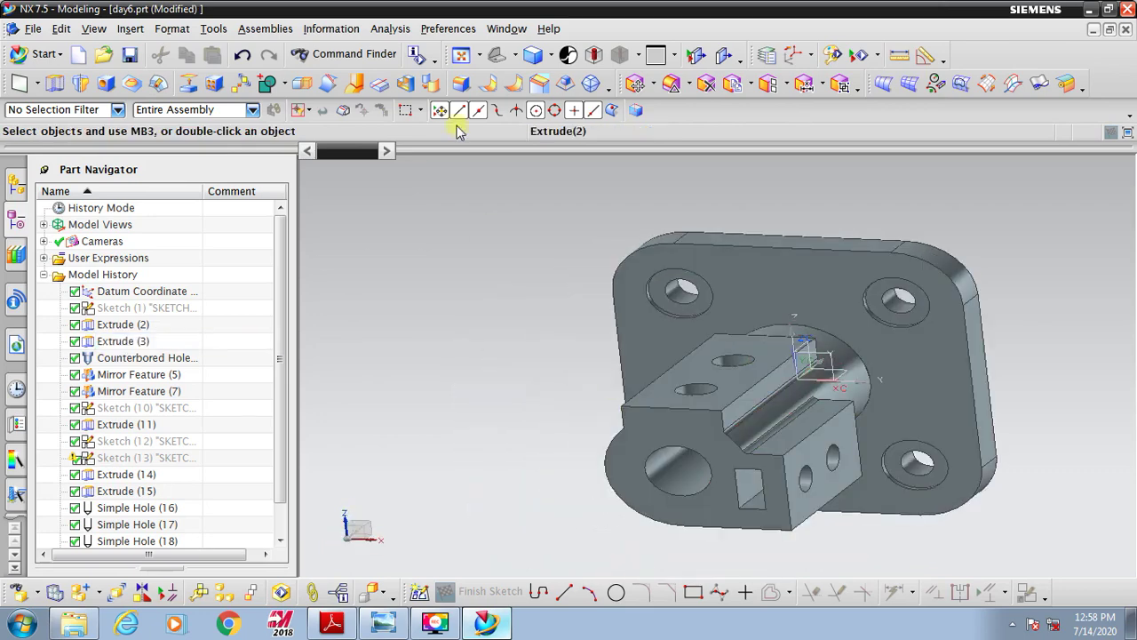
pyautogui.click(498, 55)
pyautogui.moveTo(498, 269); pyautogui.dragTo(541, 257)
pyautogui.scroll(2, 795, 157)
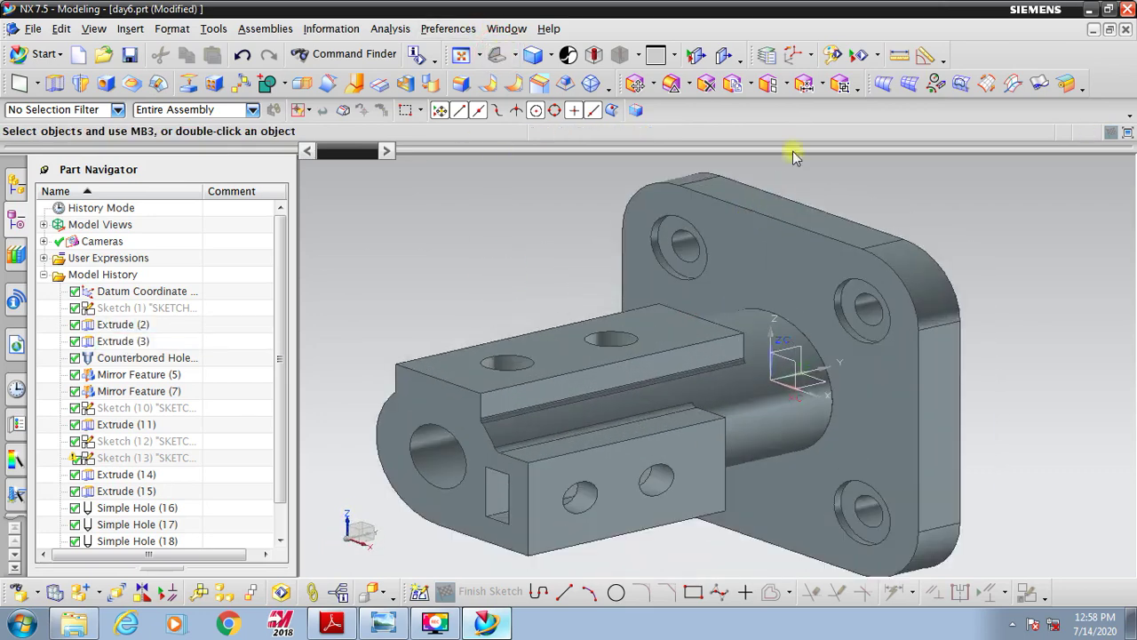
pyautogui.scroll(-1, 851, 151)
pyautogui.click(838, 55)
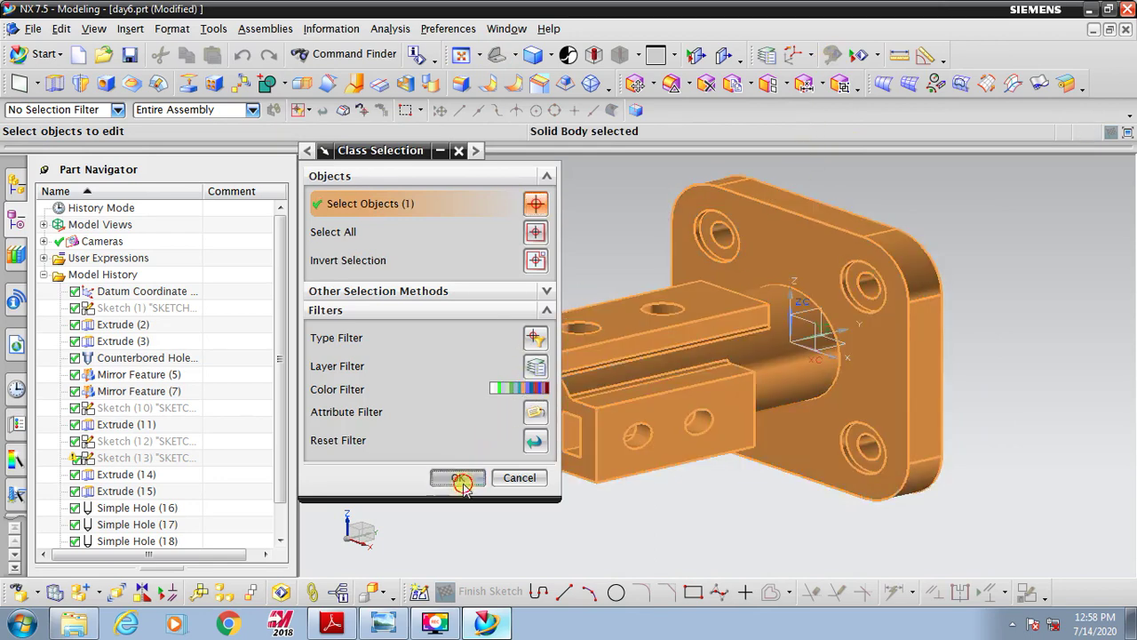
pyautogui.click(458, 477)
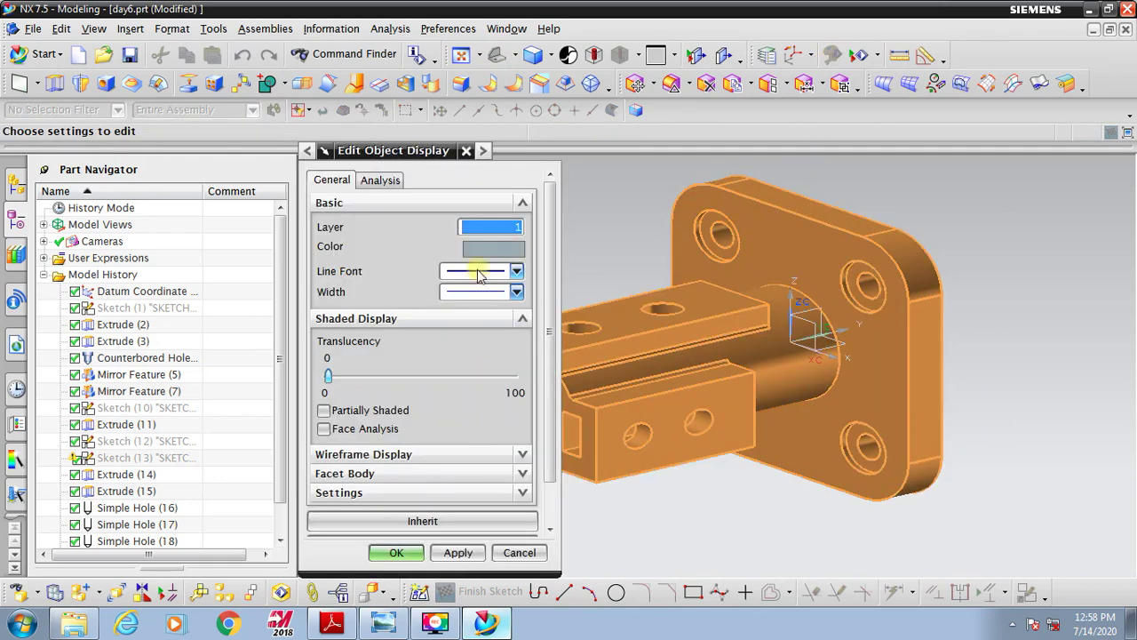
pyautogui.click(484, 249)
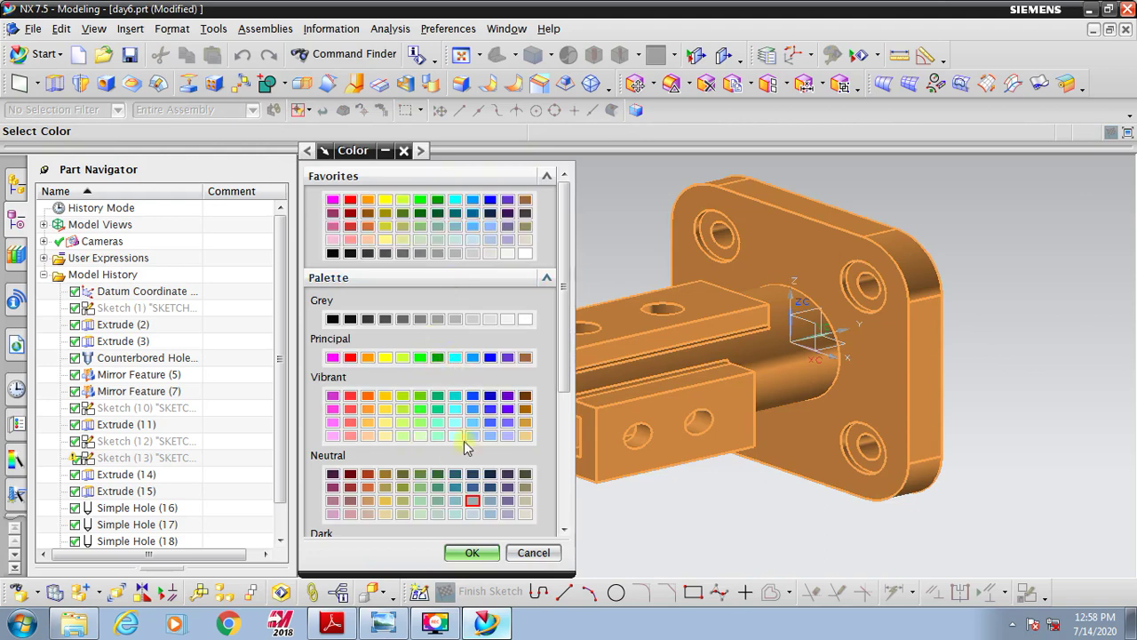
pyautogui.click(469, 553)
pyautogui.click(419, 554)
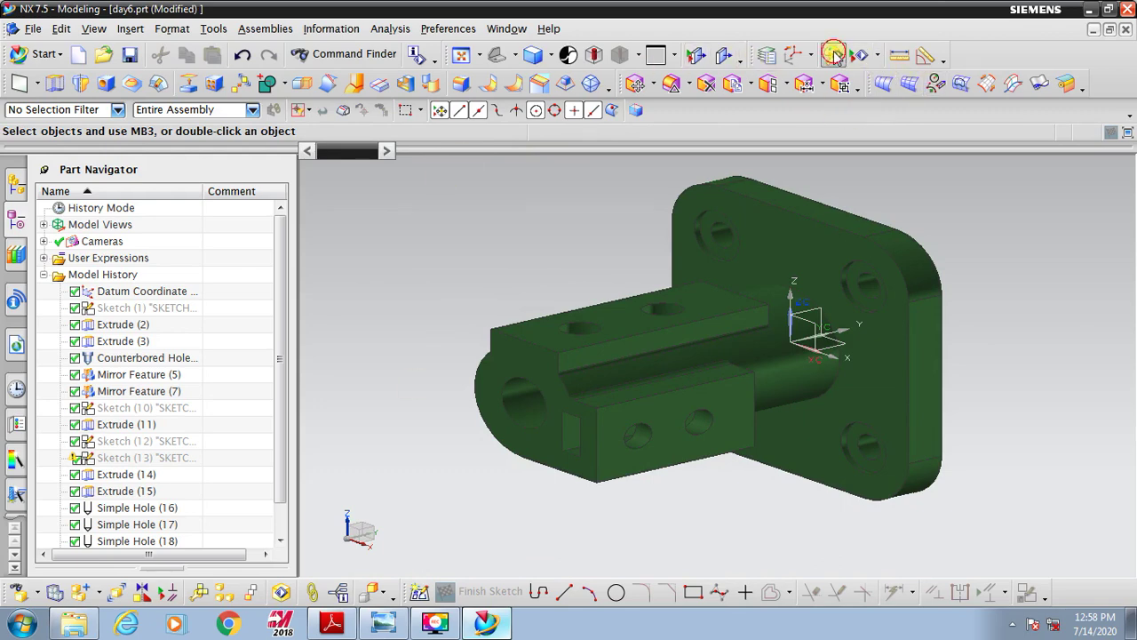
# Change the solid body's display colour to blue.
pyautogui.click(835, 55)
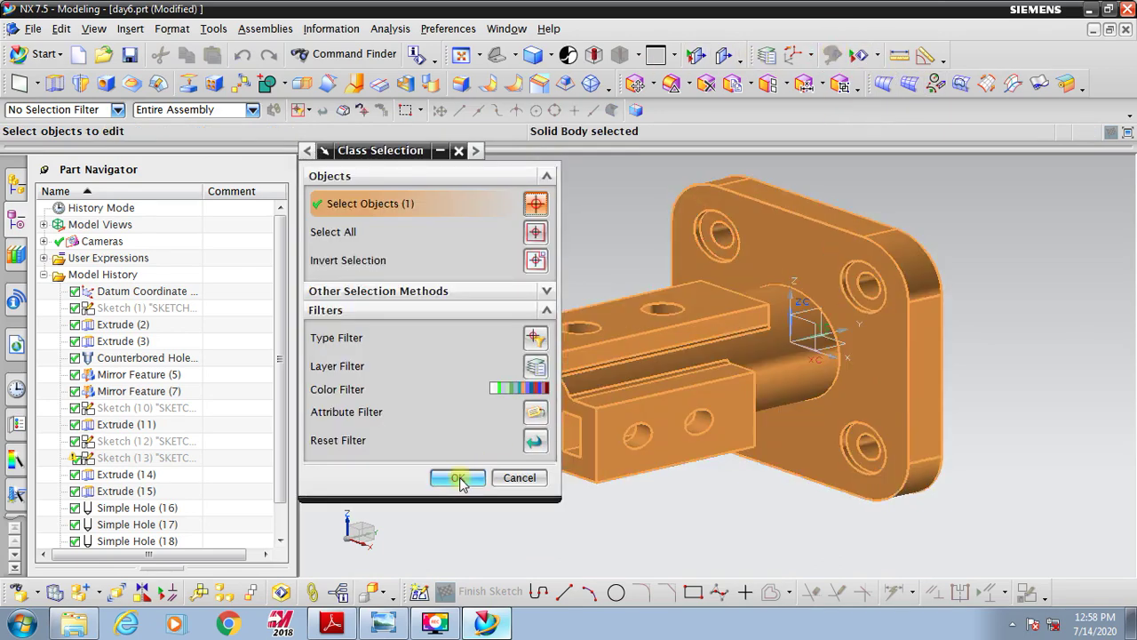
pyautogui.click(457, 478)
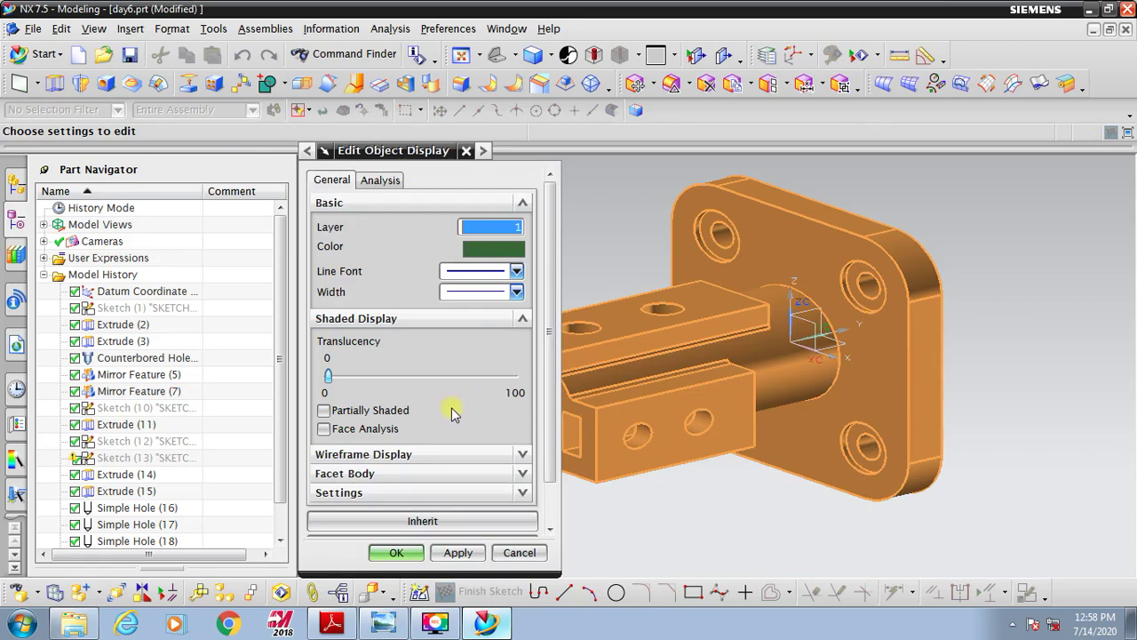
pyautogui.click(498, 250)
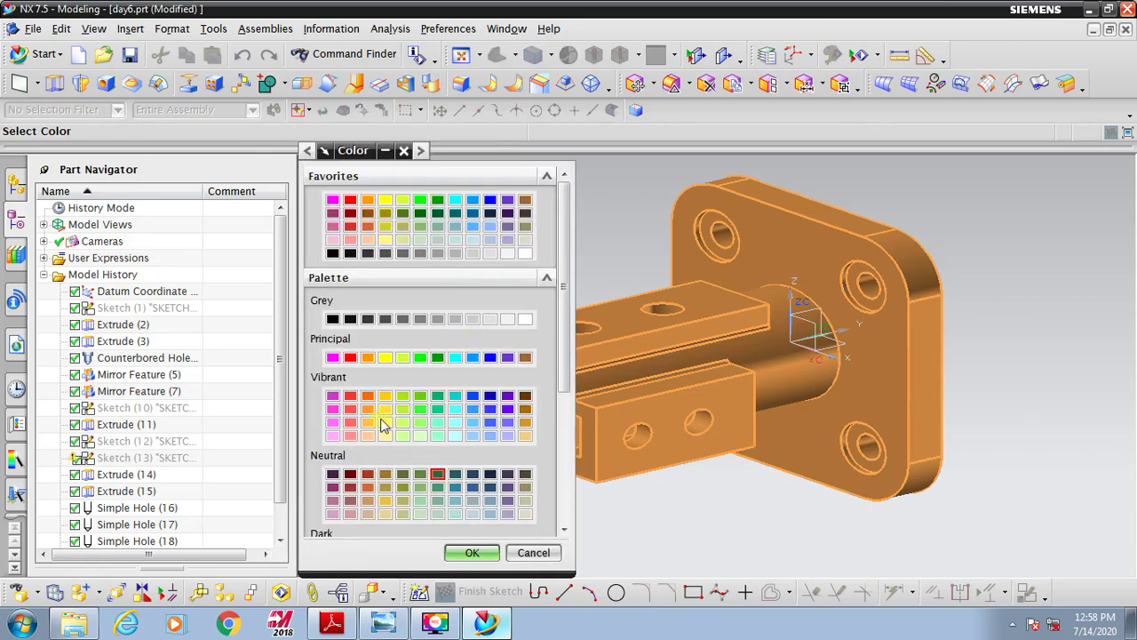
pyautogui.click(471, 553)
pyautogui.click(381, 548)
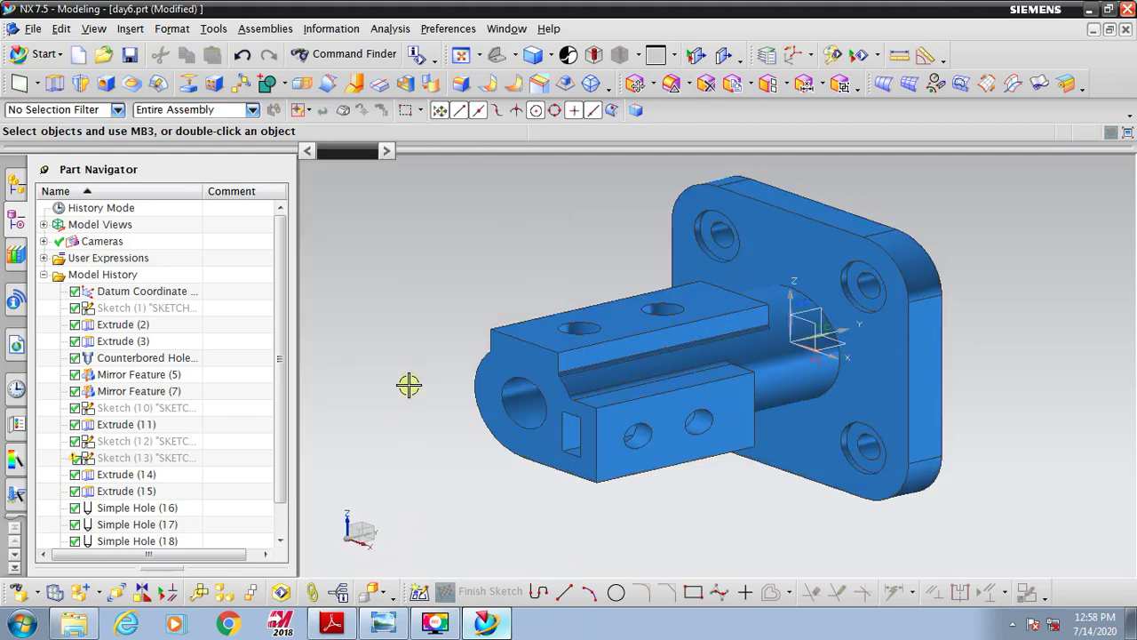